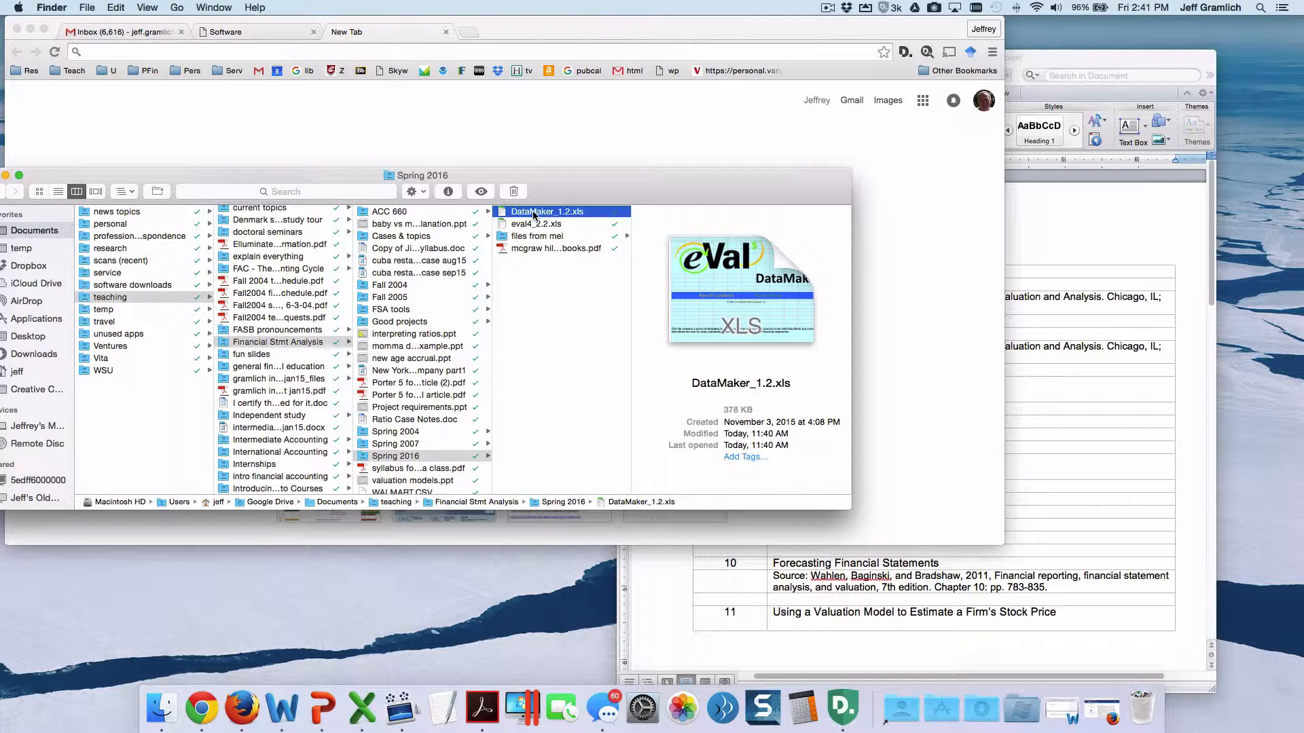
Open DataMaker_1.2.xls from the Spring 2016 folder and follow its Wharton WRDS link on the Intro sheet
{"action": "double_click", "coordinate": [533, 212]}
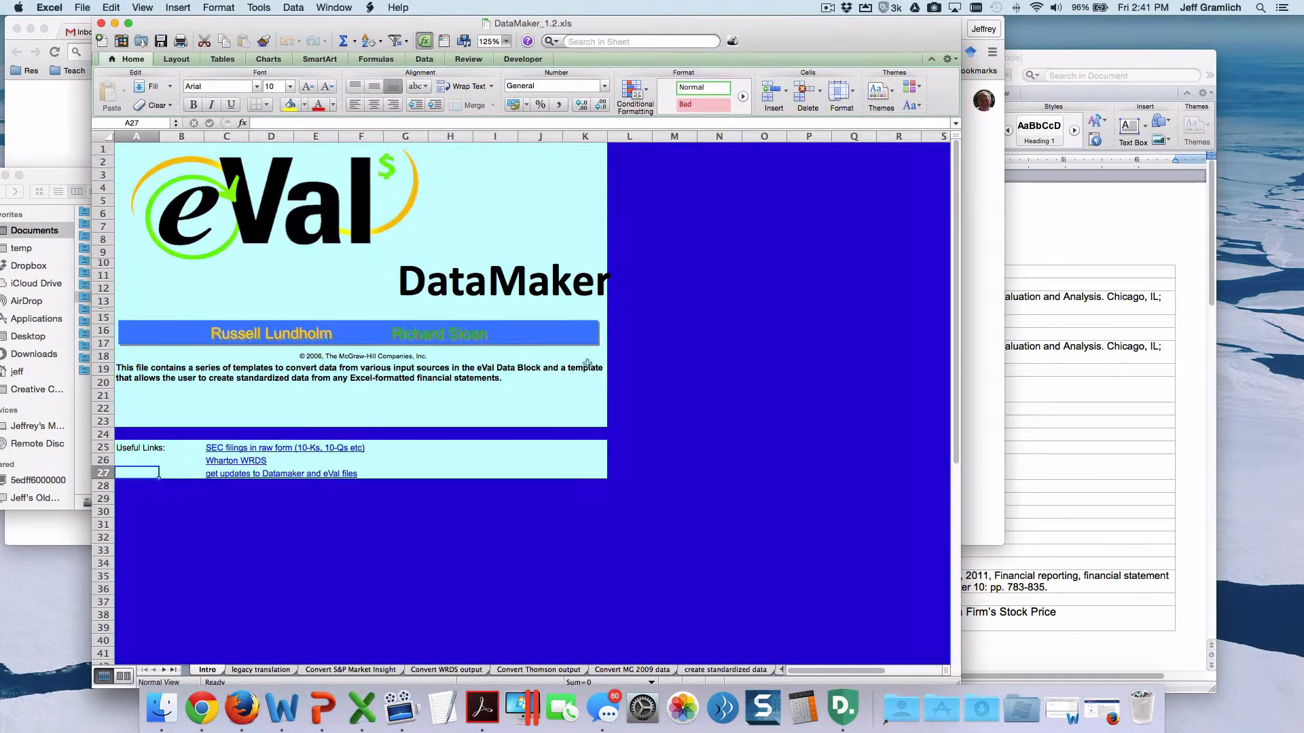
{"action": "left_click", "coordinate": [229, 464]}
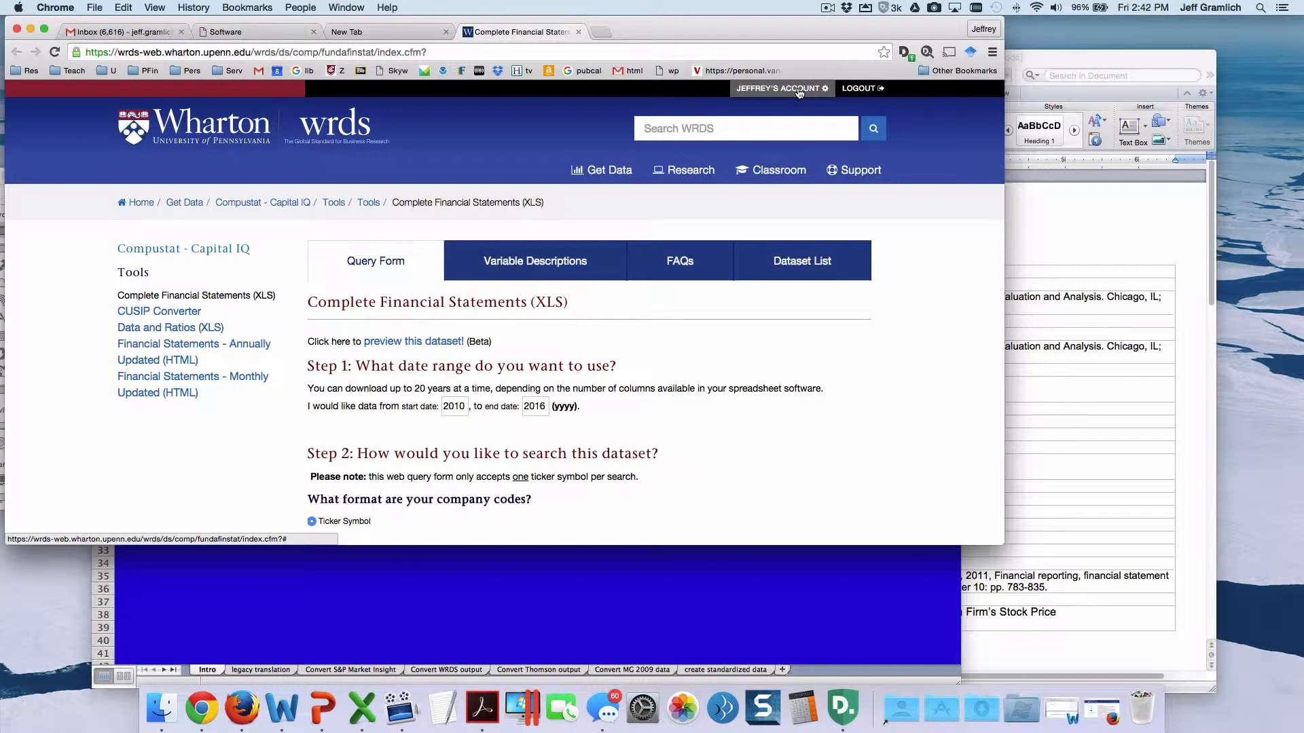
Submit a Complete Financial Statements (XLS) query for the ticker symbol ibm, keeping the 2010 to 2016 date range
{"action": "scroll", "coordinate": [563, 163], "scroll_direction": "down", "scroll_amount": 2}
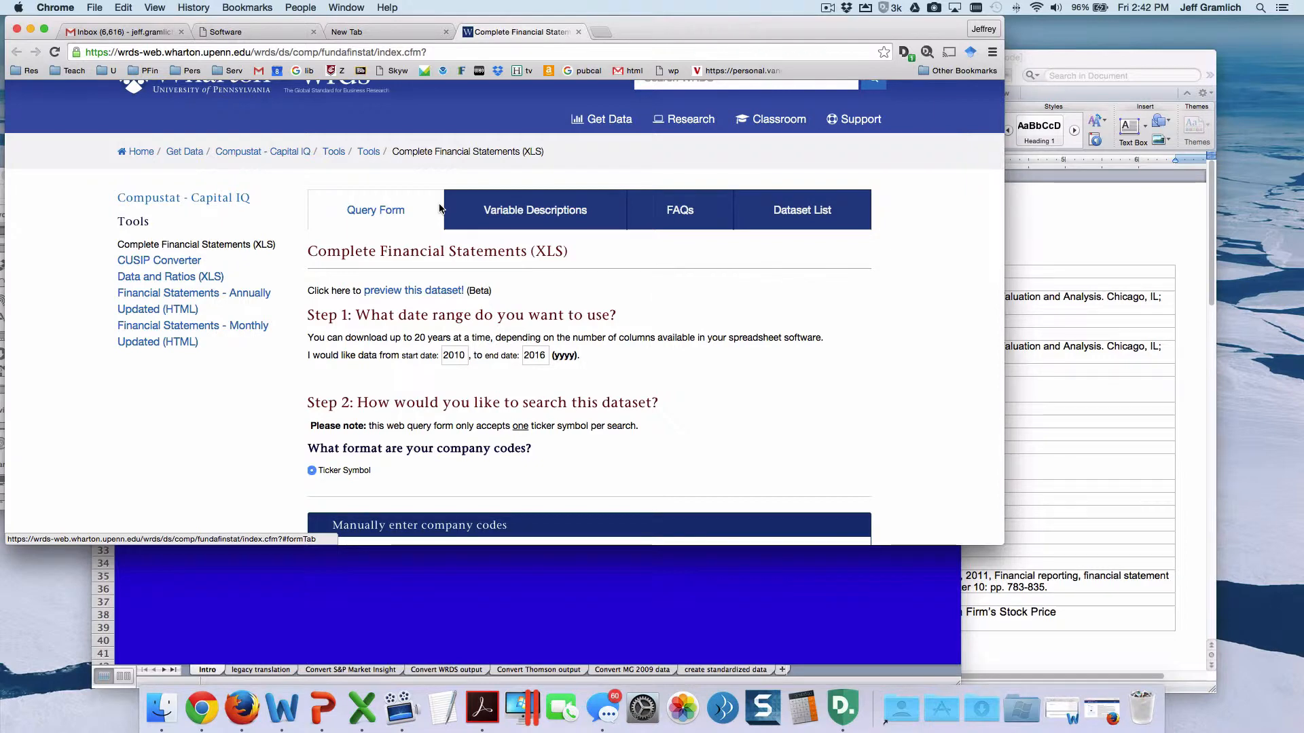
{"action": "scroll", "coordinate": [440, 207], "scroll_direction": "down", "scroll_amount": 10}
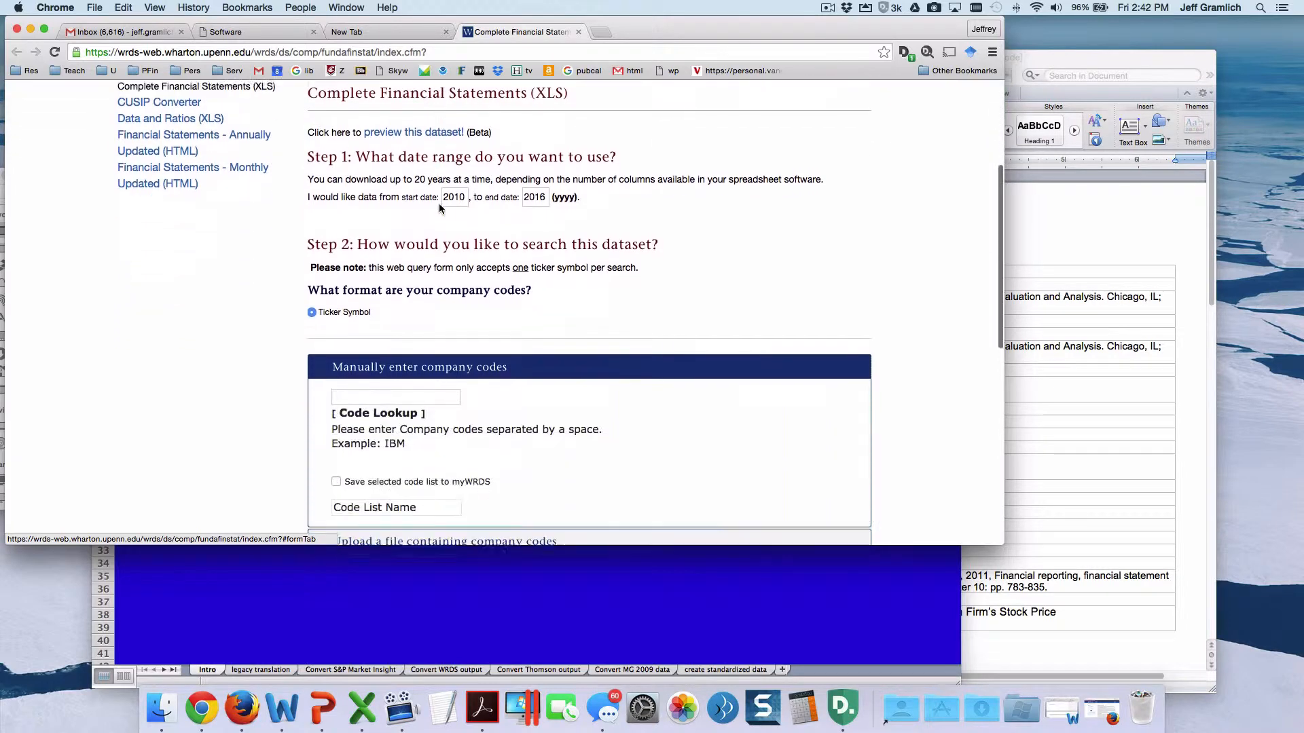
{"action": "left_click", "coordinate": [410, 234]}
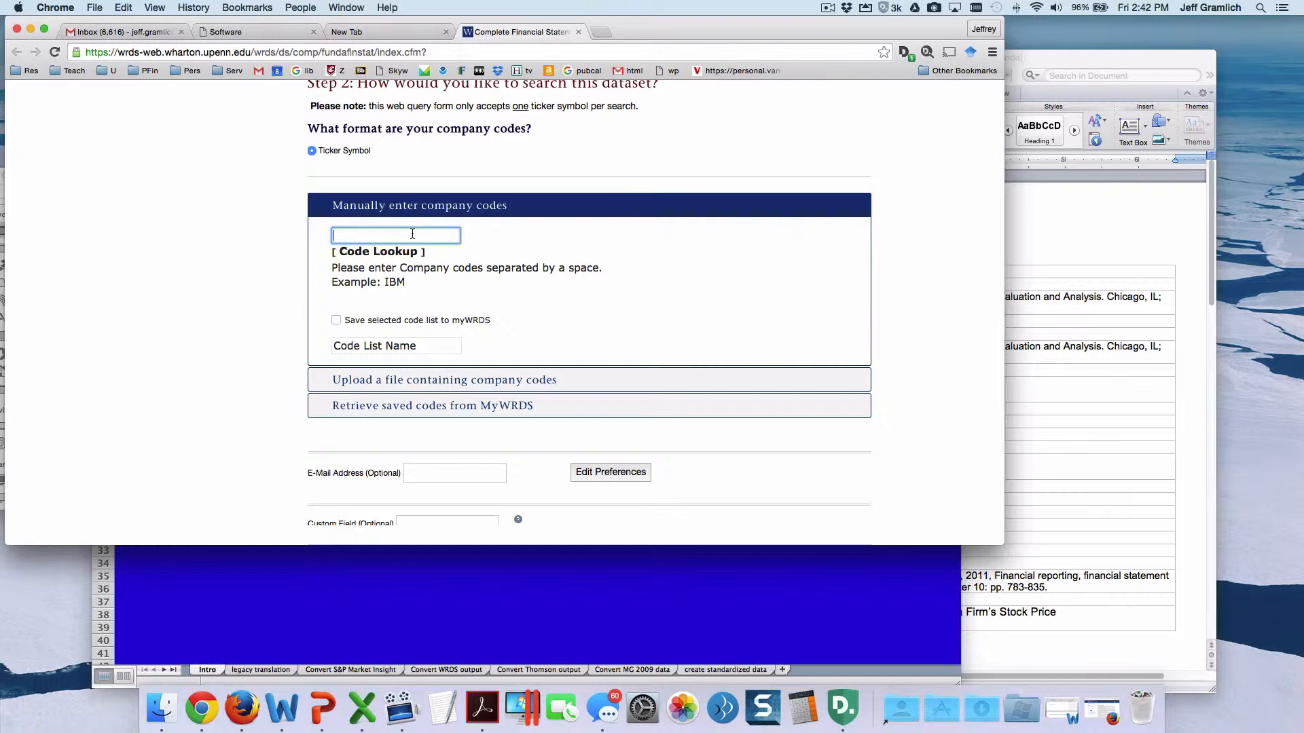
{"action": "type", "text": "ibm"}
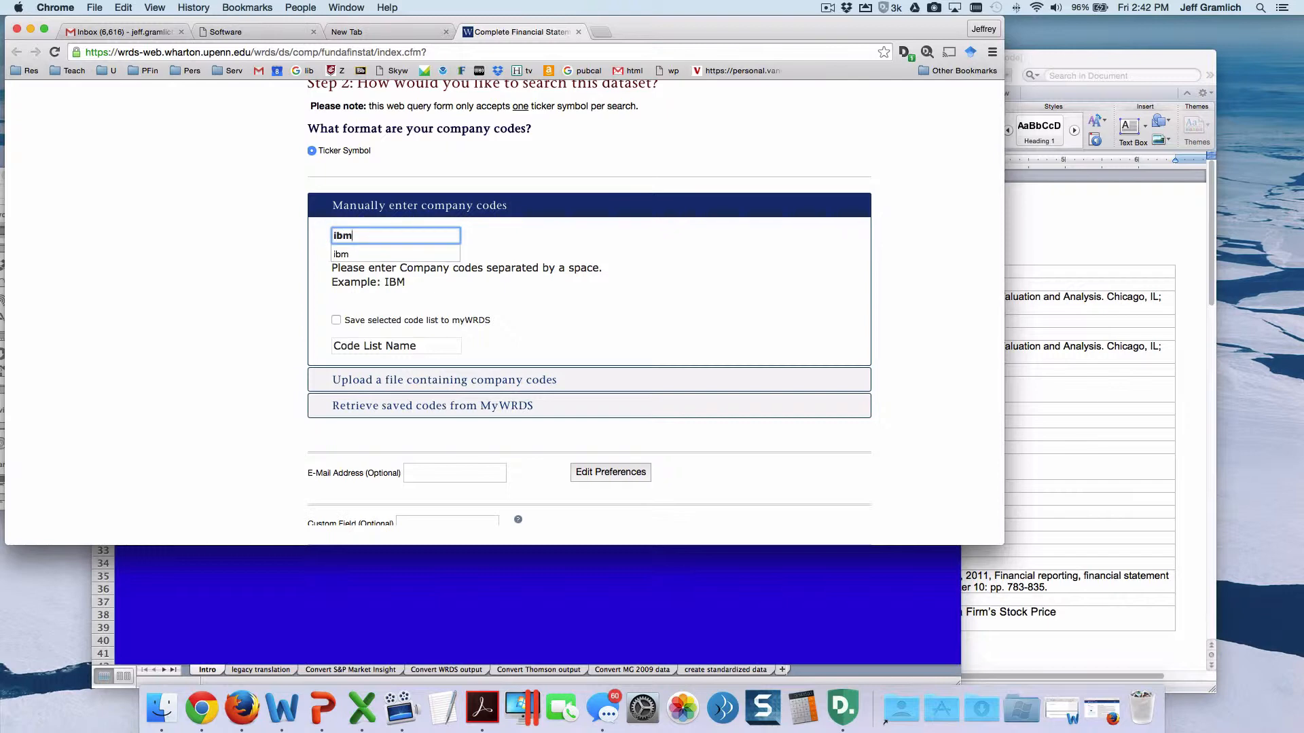
{"action": "scroll", "coordinate": [579, 286], "scroll_direction": "down", "scroll_amount": 5}
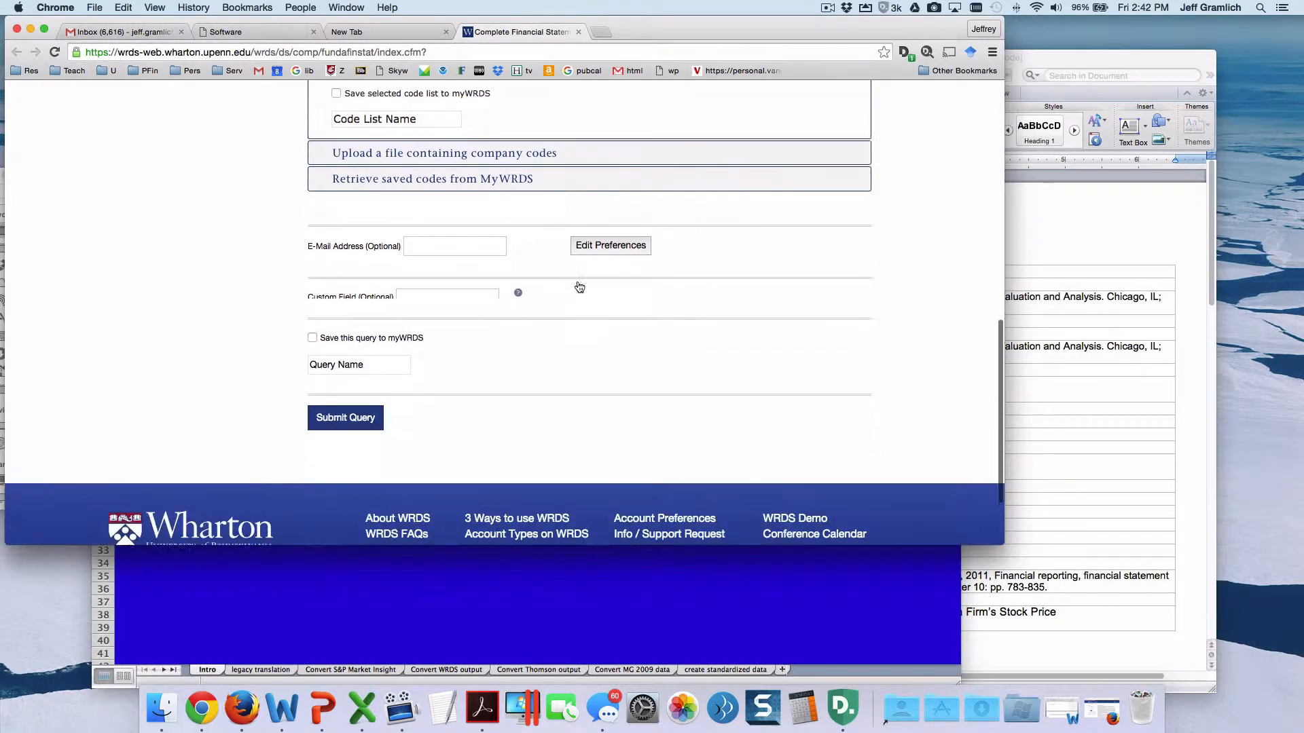
{"action": "left_click", "coordinate": [358, 351]}
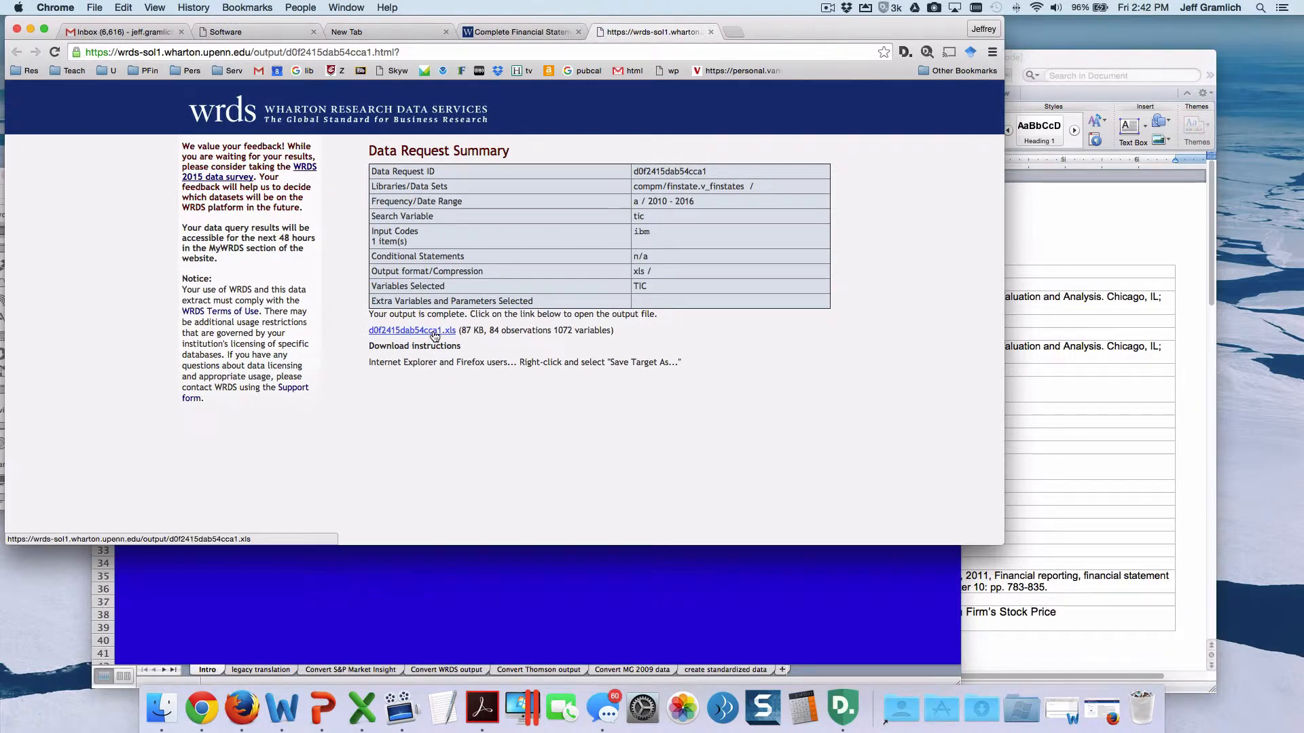
Download the query output as ibm in the temp folder, replacing the existing file, and open it in Excel
{"action": "left_click", "coordinate": [432, 330]}
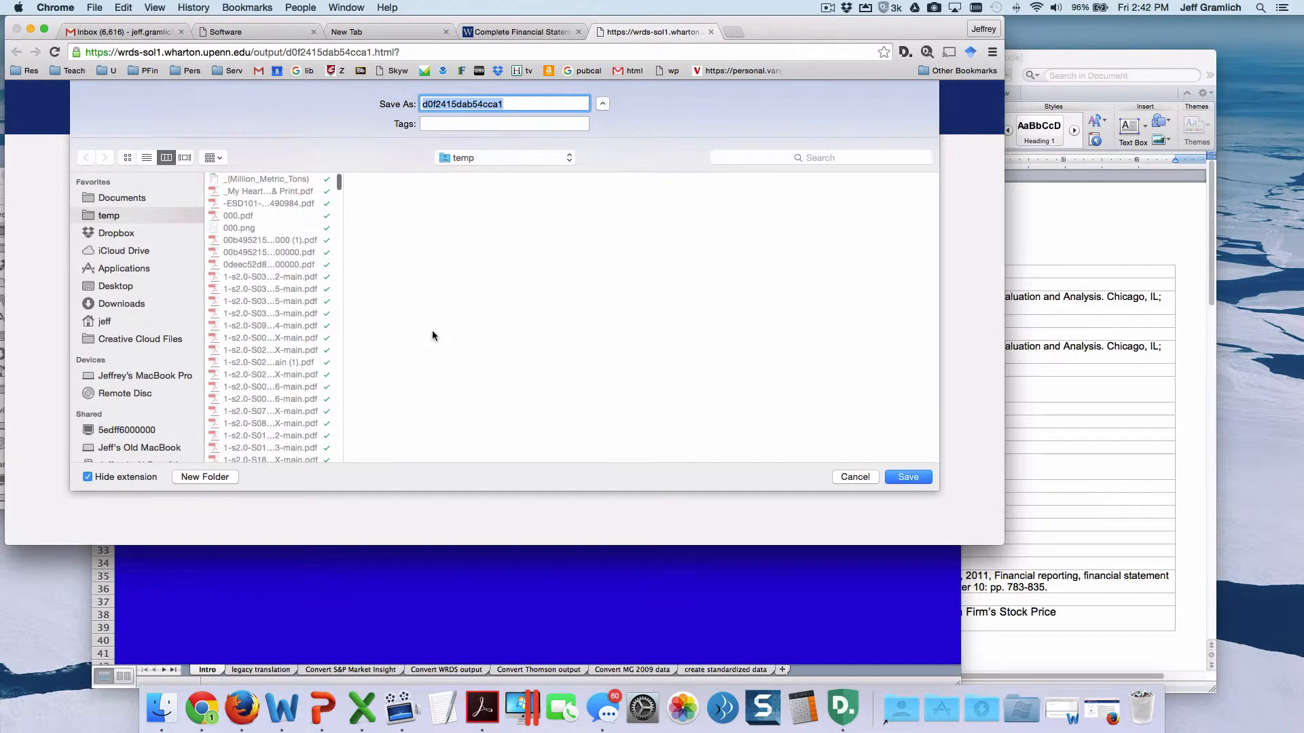
{"action": "type", "text": "ibm"}
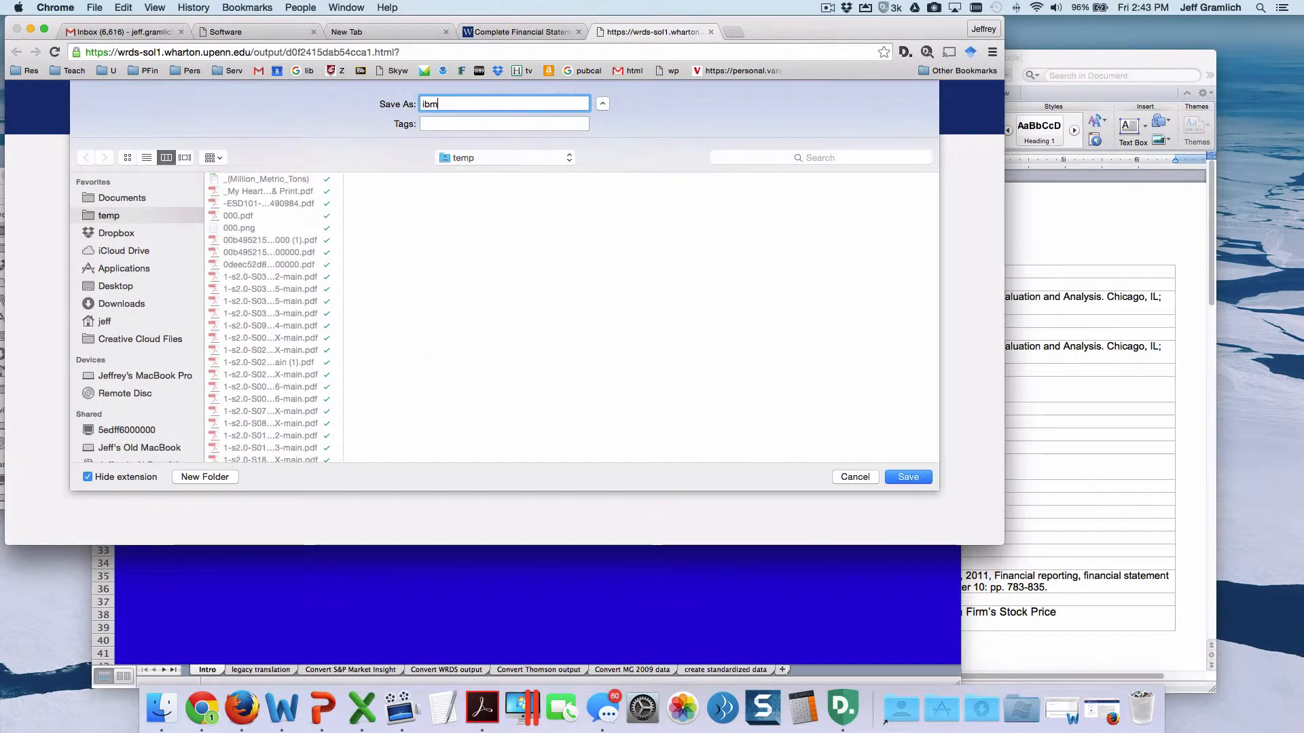
{"action": "key", "text": "Return"}
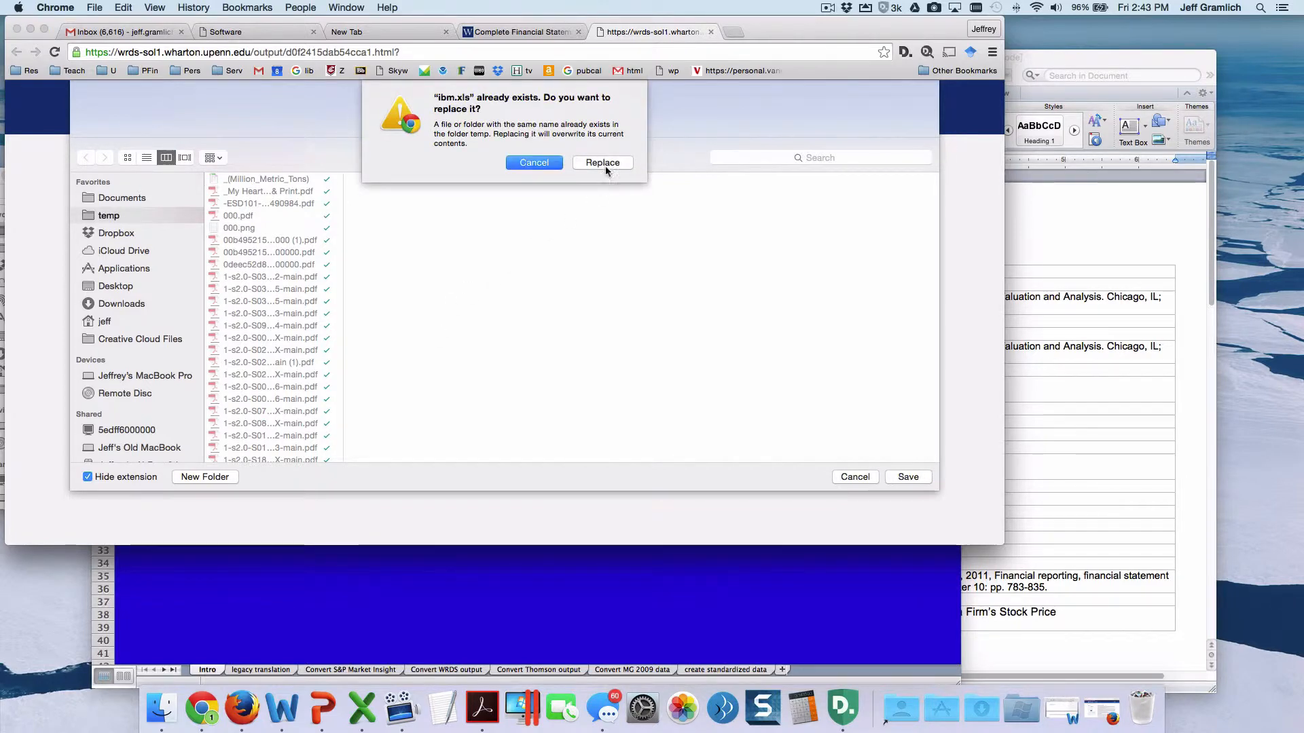
{"action": "left_click", "coordinate": [605, 165]}
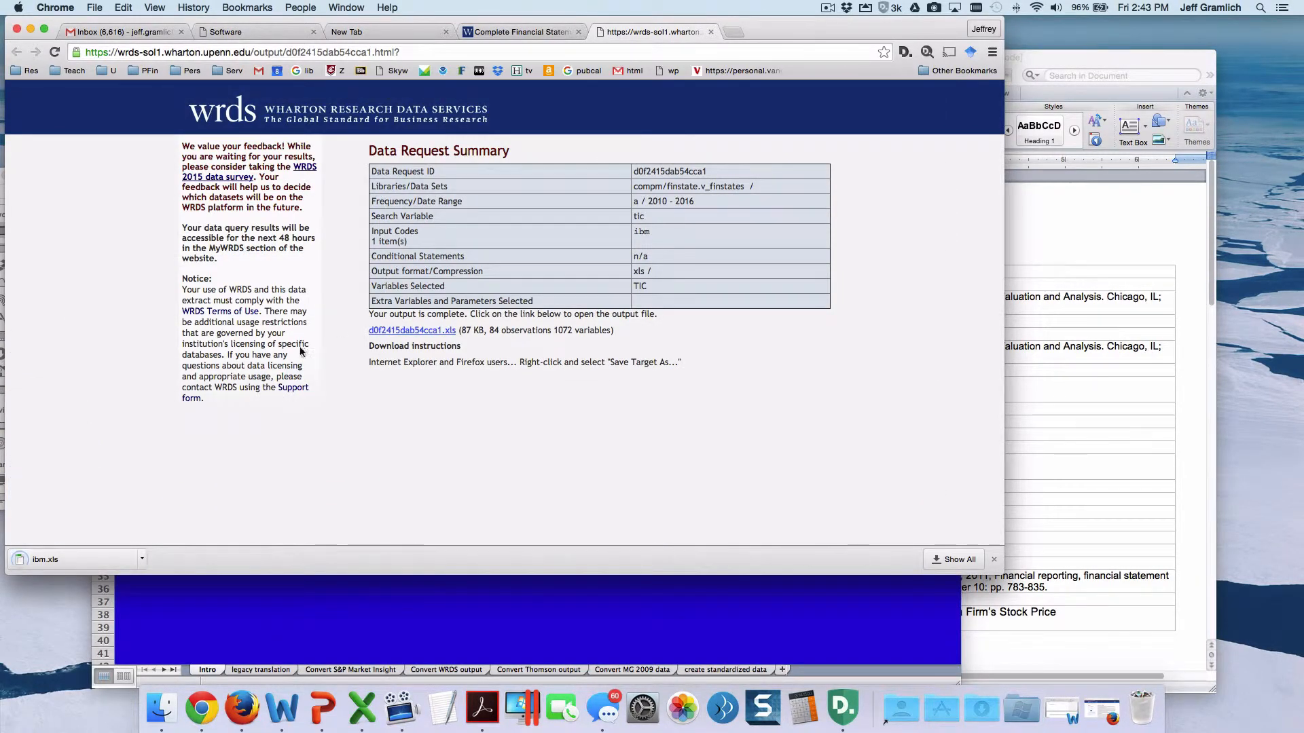
{"action": "left_click", "coordinate": [91, 569]}
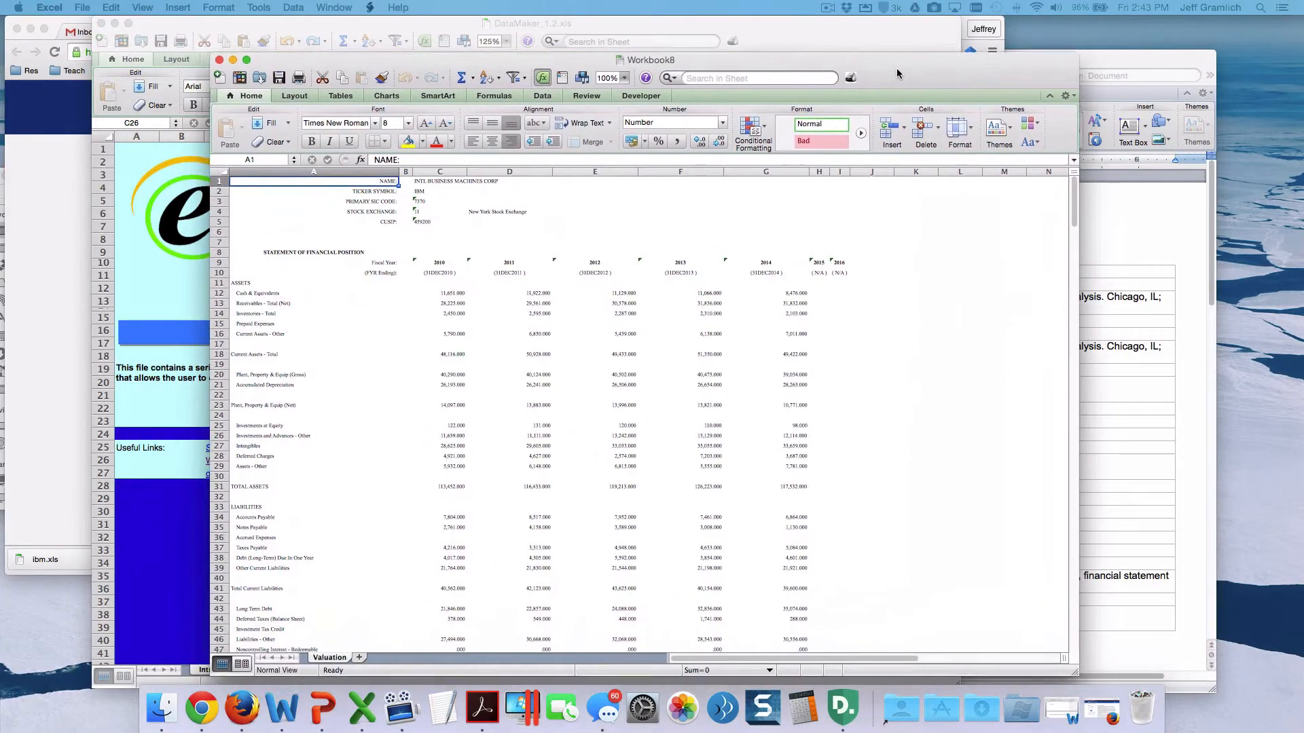
{"action": "left_click", "coordinate": [827, 8]}
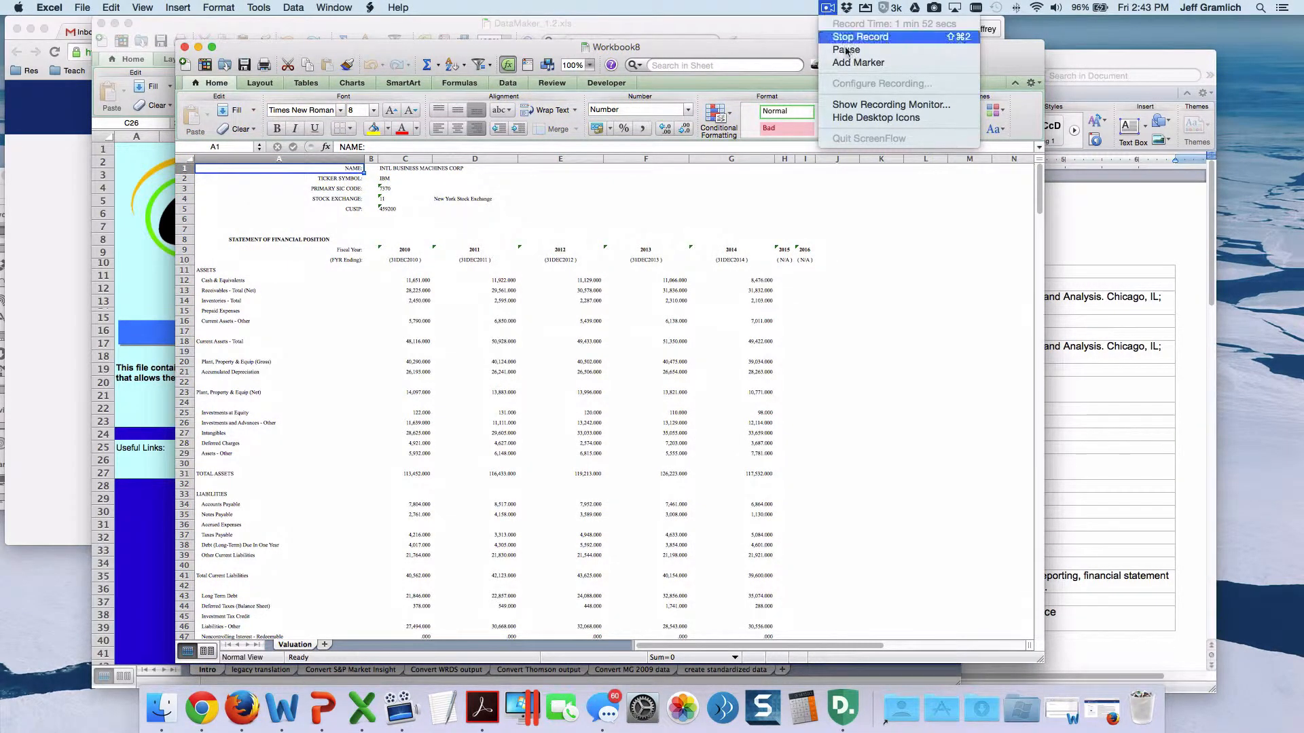
{"action": "left_click", "coordinate": [860, 105]}
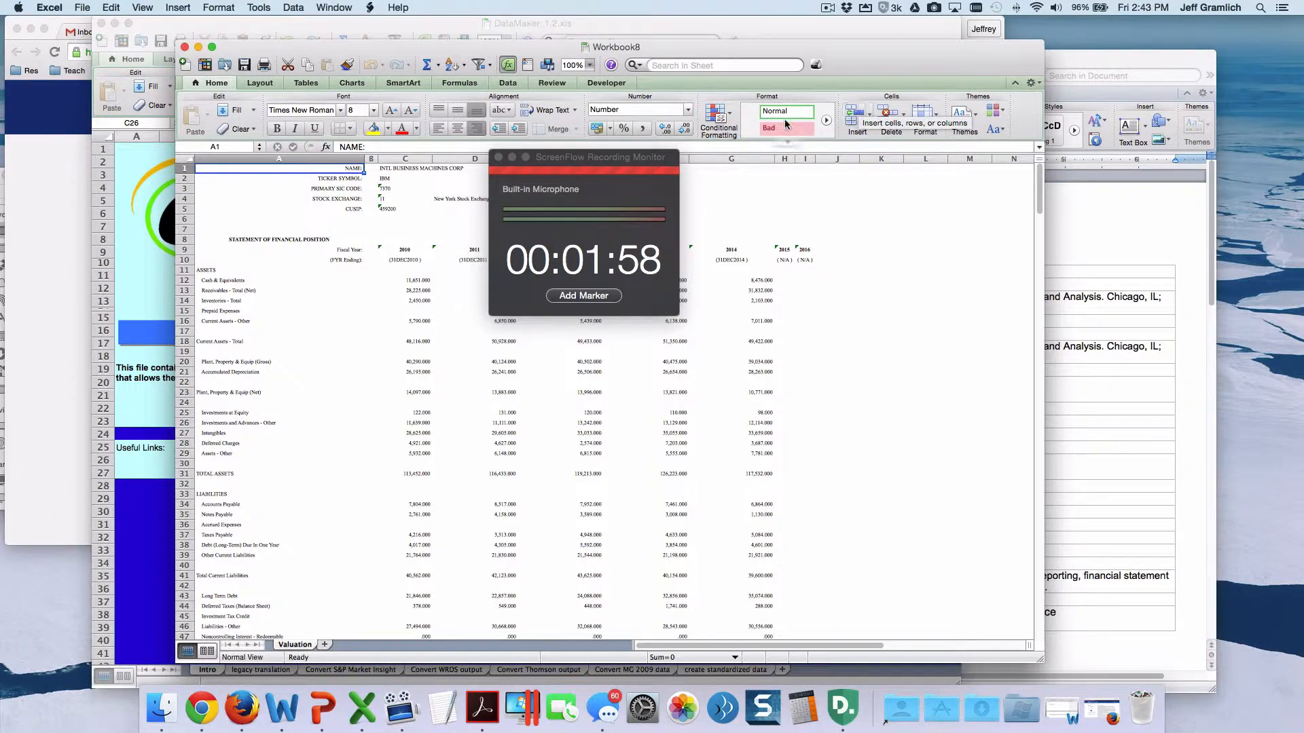
{"action": "left_click", "coordinate": [498, 158]}
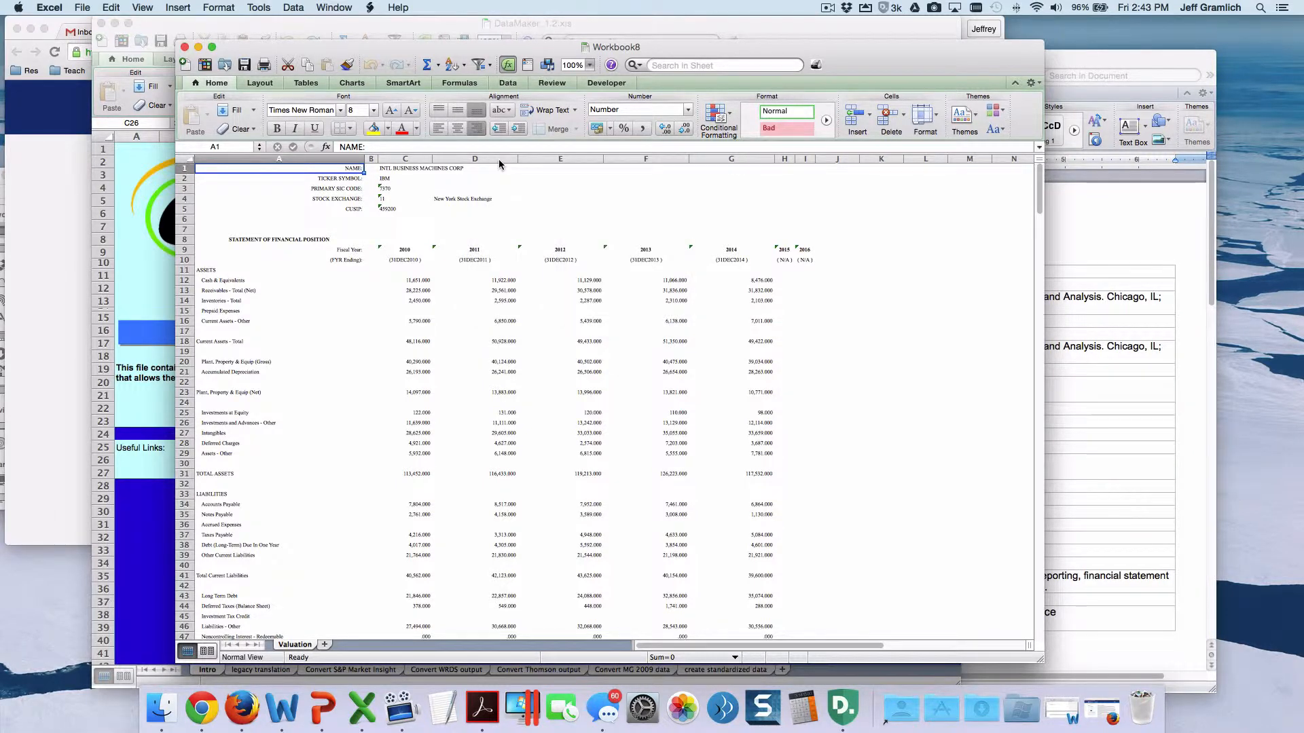
Reposition the downloaded IBM workbook's window toward the upper part of the screen and set its zoom to 125%
{"action": "left_click_drag", "start_coordinate": [392, 47], "coordinate": [346, 65]}
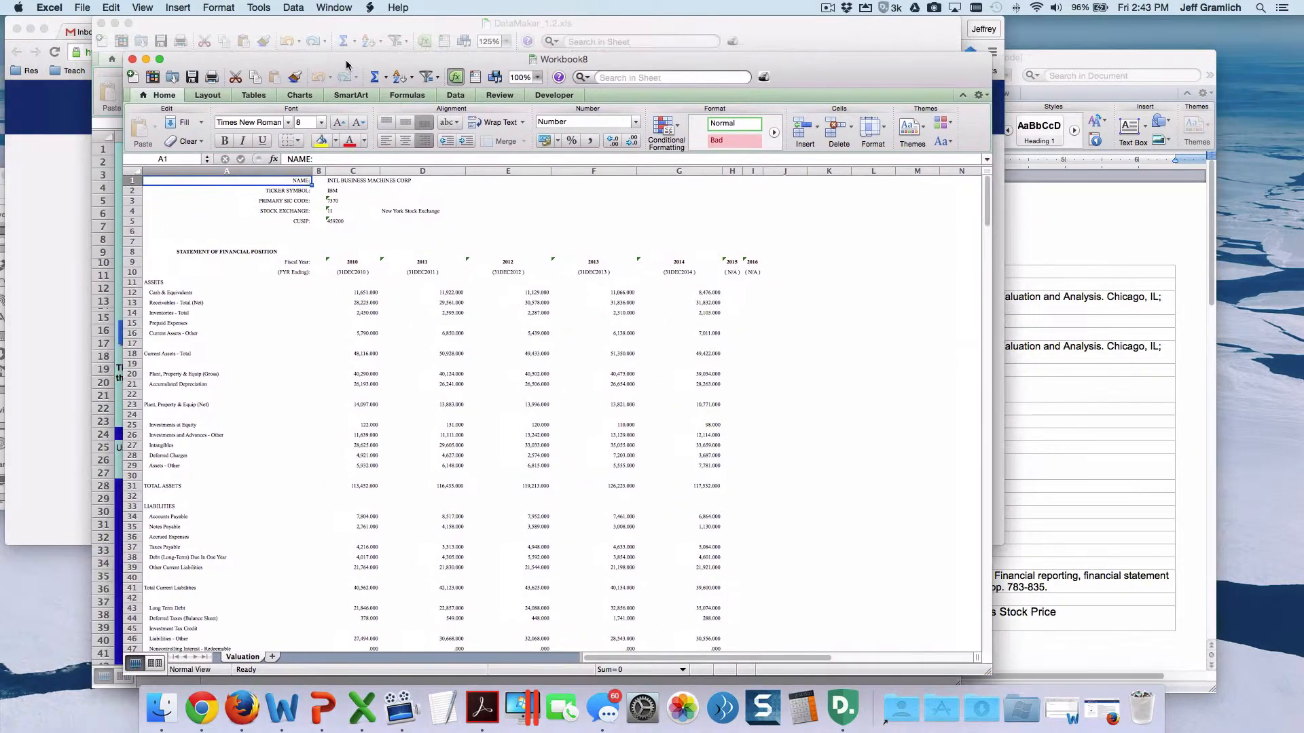
{"action": "left_click", "coordinate": [537, 77]}
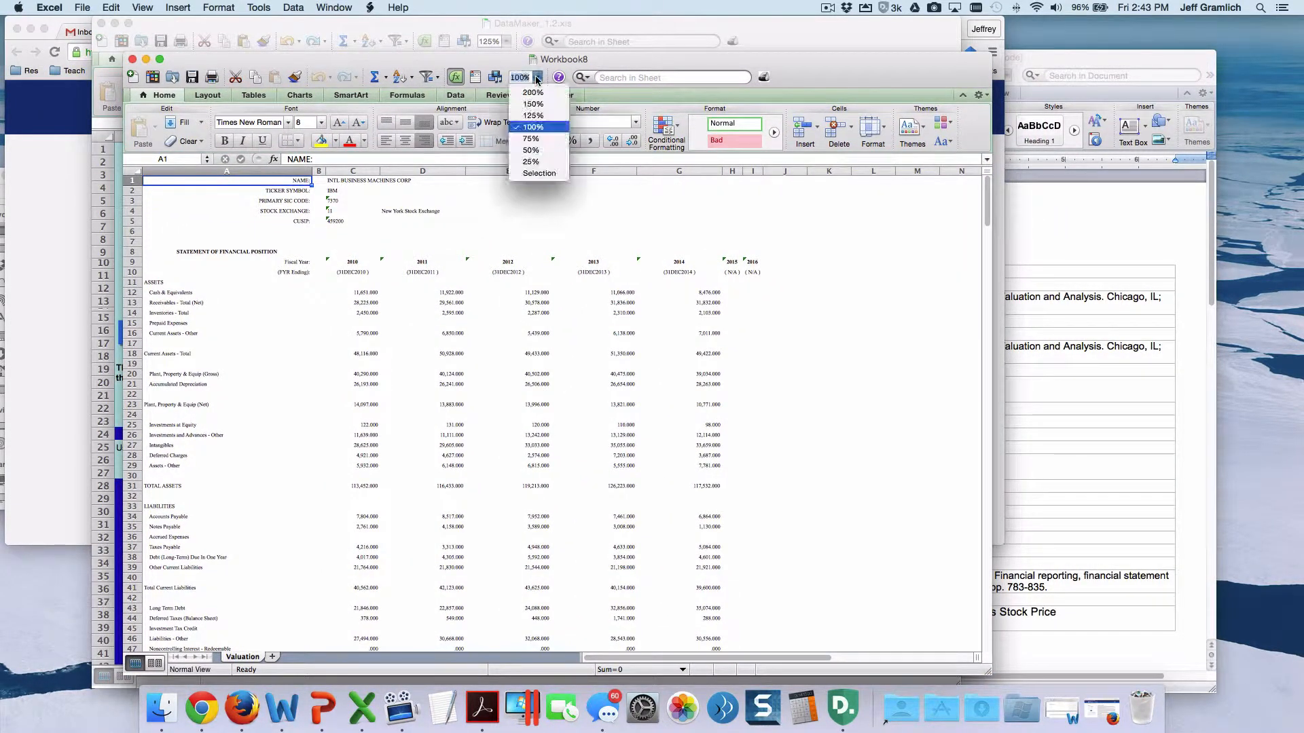
{"action": "left_click", "coordinate": [533, 116]}
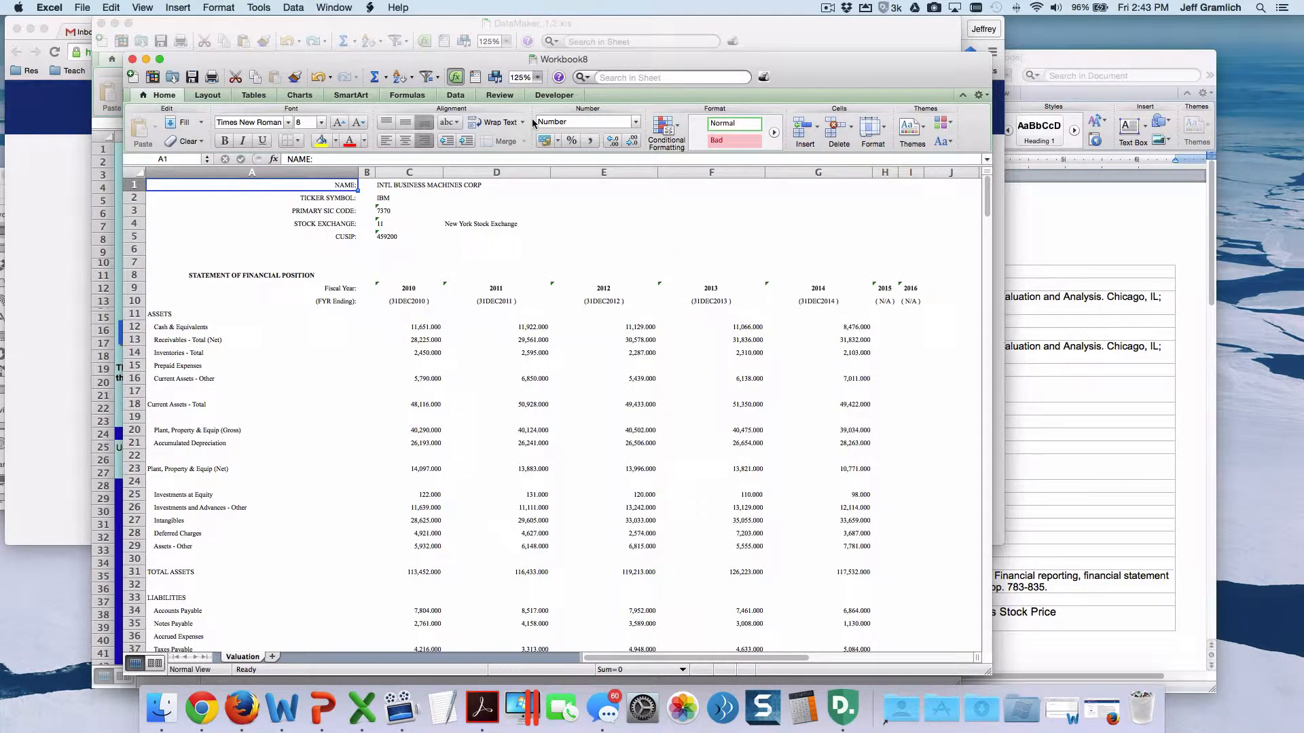
{"action": "left_click_drag", "start_coordinate": [506, 62], "coordinate": [485, 4]}
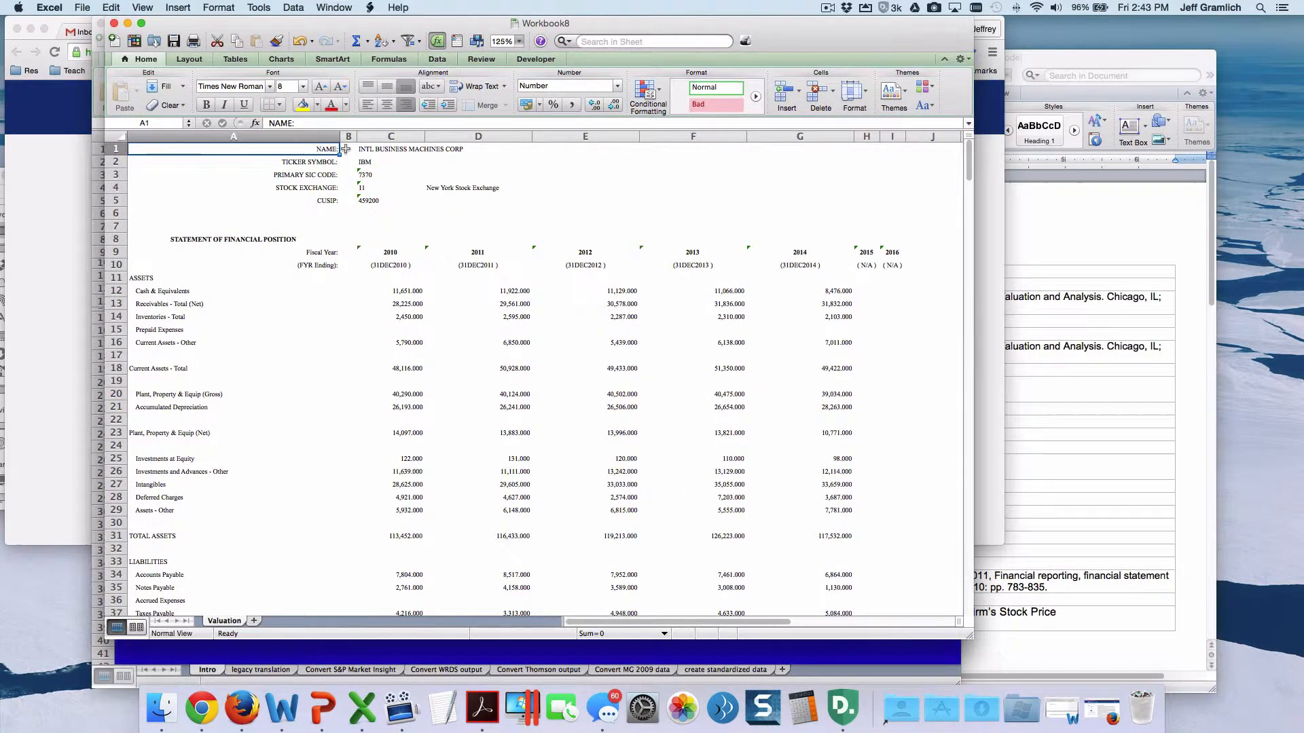
Delete the empty cells B1:B5 beside the company details, shifting the remaining cells left
{"action": "left_click_drag", "start_coordinate": [345, 149], "coordinate": [345, 198]}
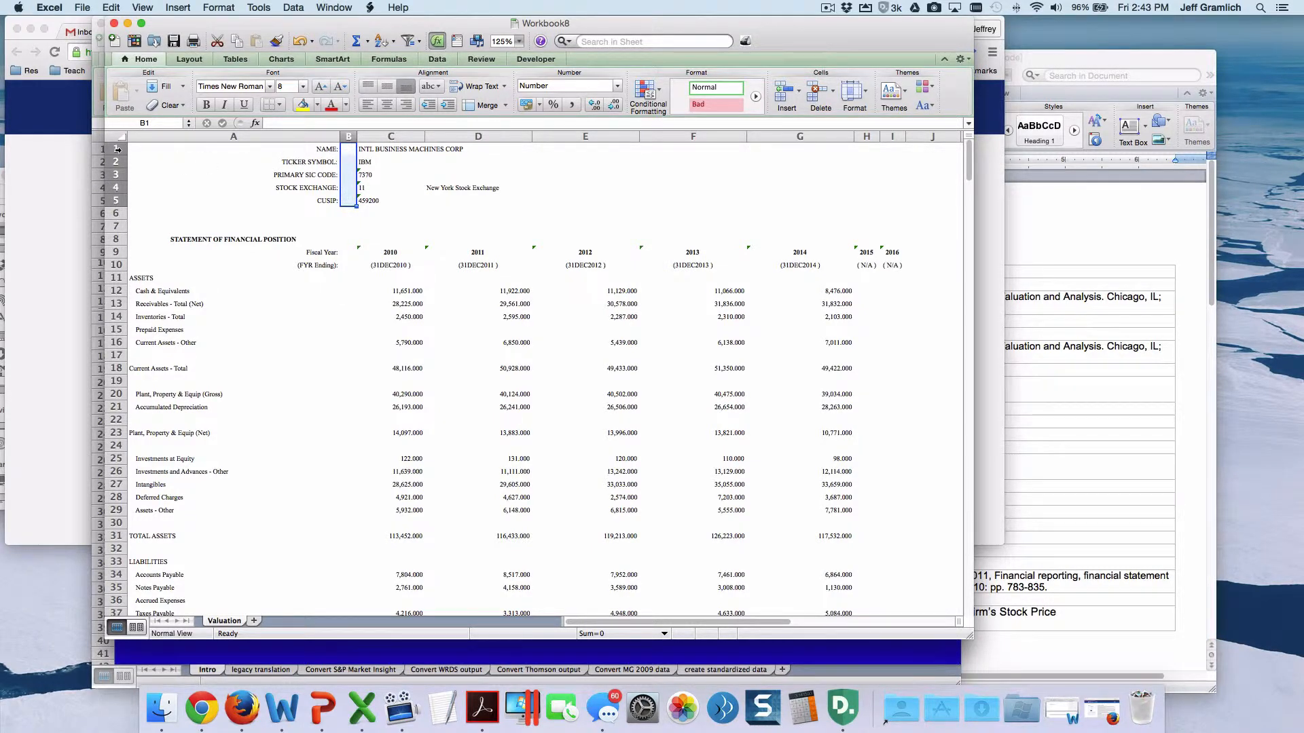
{"action": "right_click", "coordinate": [349, 185]}
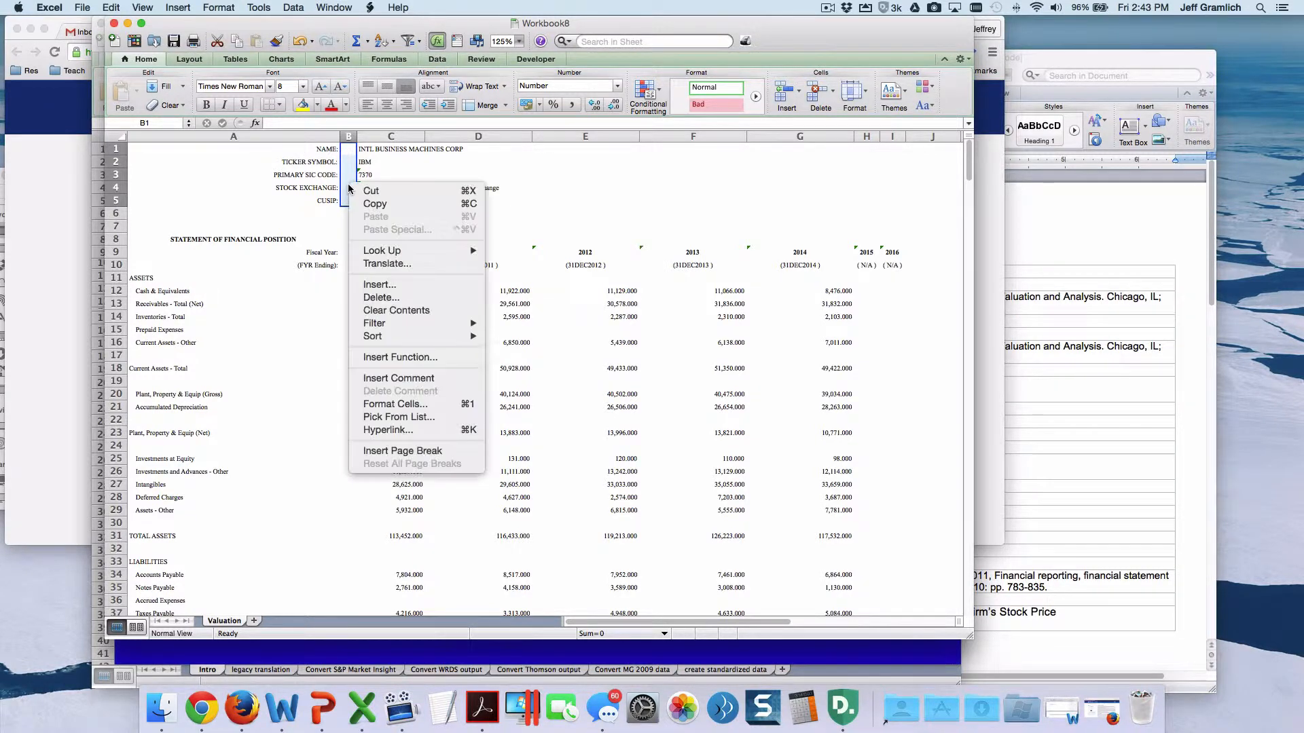
{"action": "left_click", "coordinate": [400, 297]}
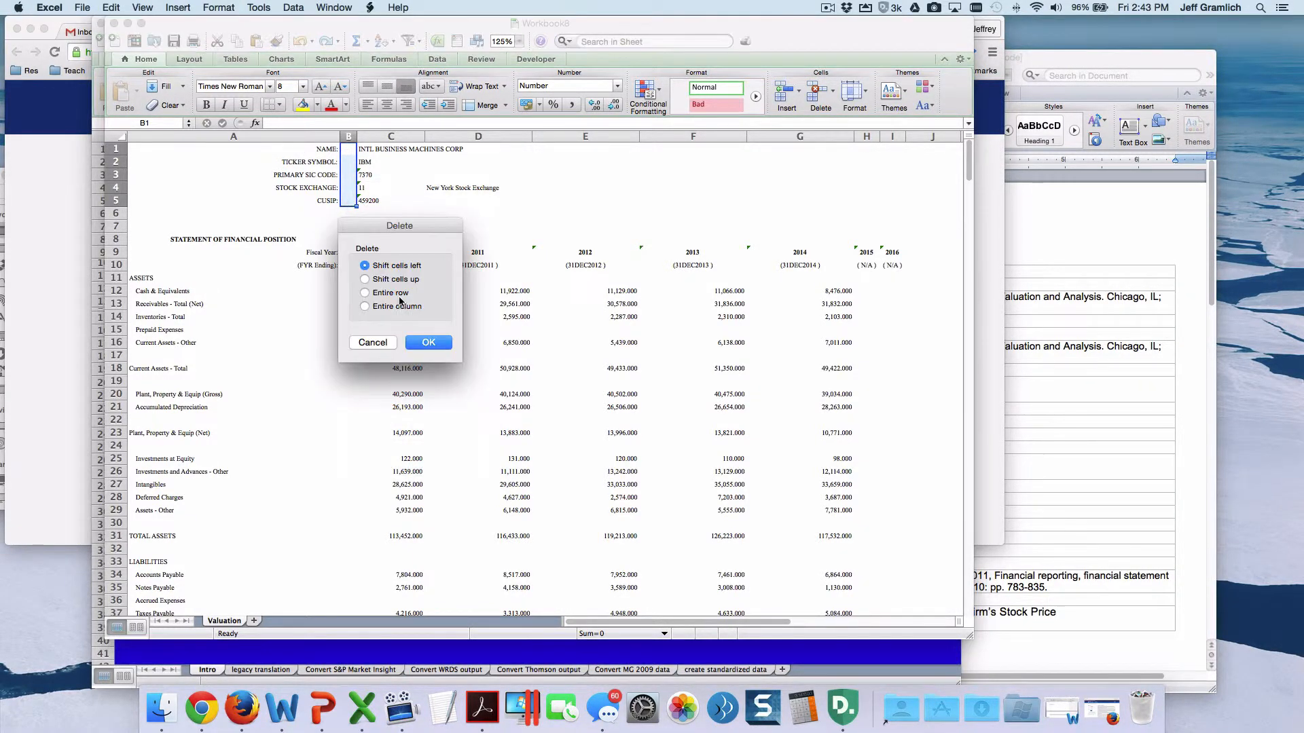
{"action": "left_click", "coordinate": [435, 345]}
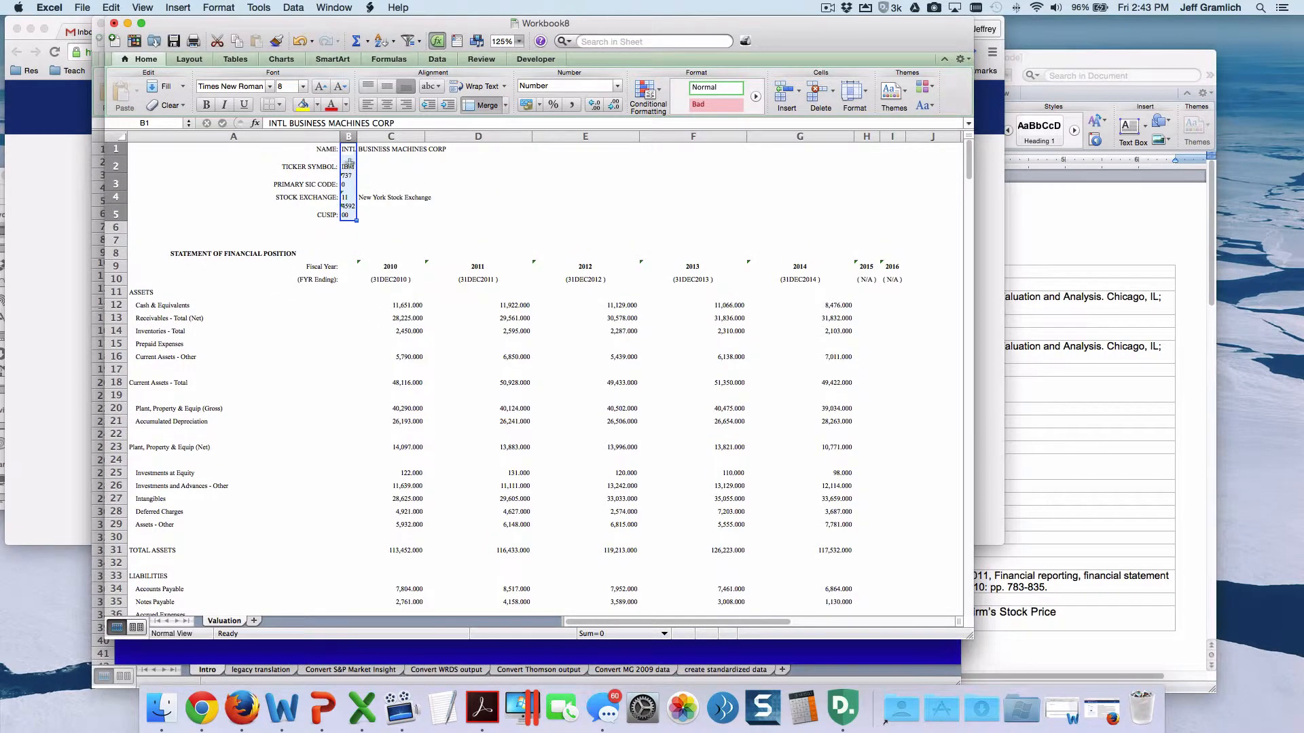
Delete the blank rows 6 and 7 above the Statement of Financial Position heading
{"action": "left_click_drag", "start_coordinate": [115, 228], "coordinate": [117, 239]}
{"action": "right_click", "coordinate": [117, 239]}
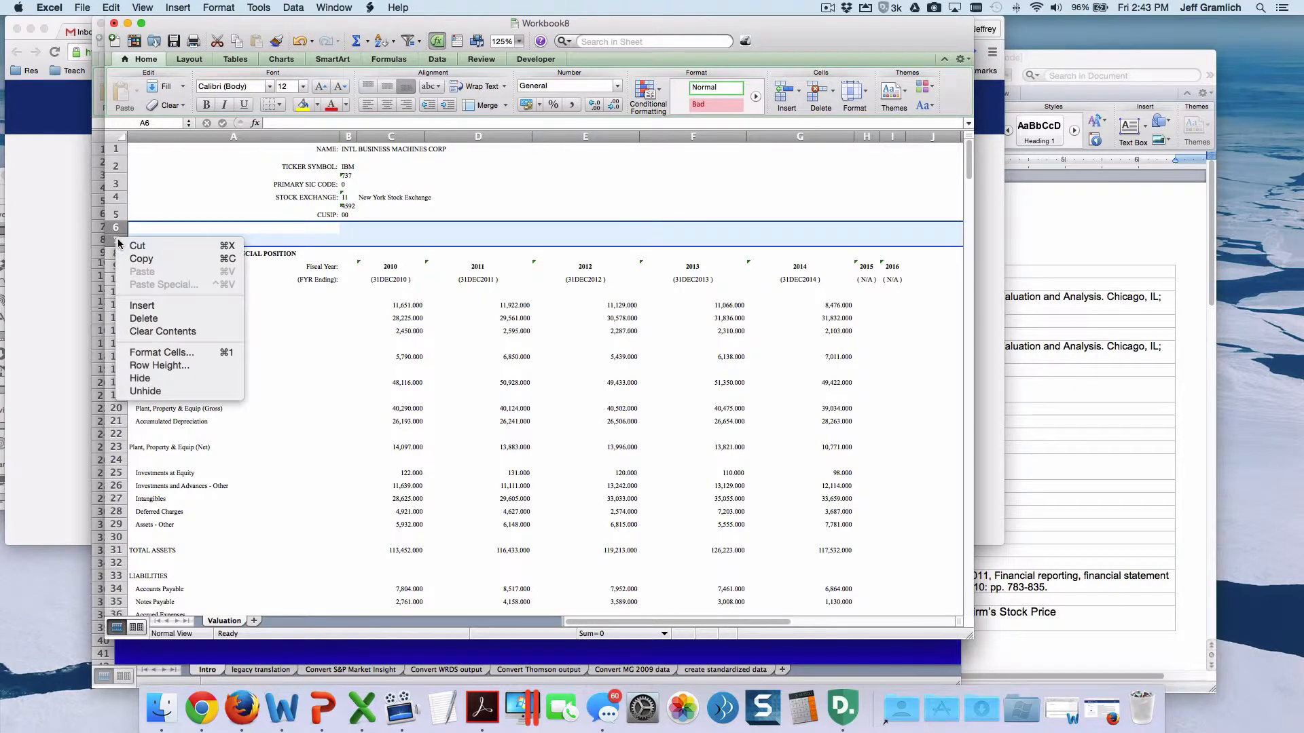
{"action": "left_click", "coordinate": [144, 319]}
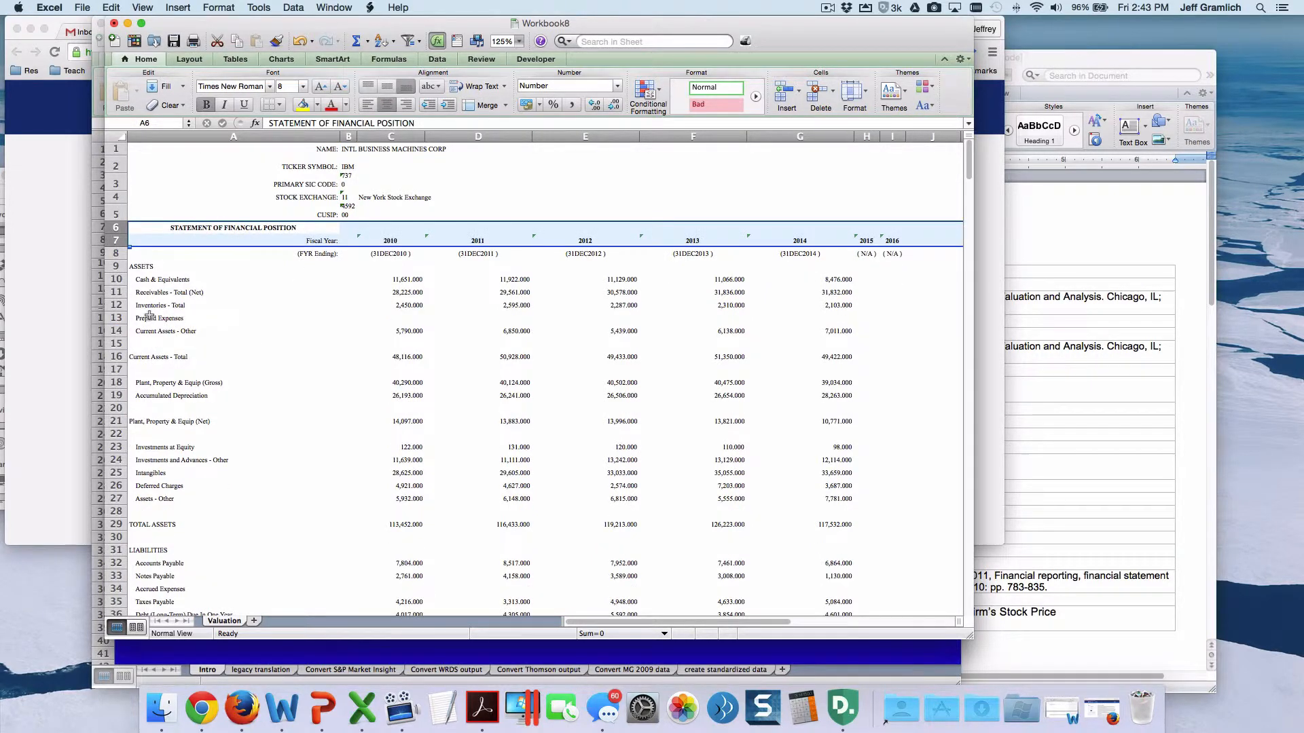
{"action": "left_click", "coordinate": [295, 291]}
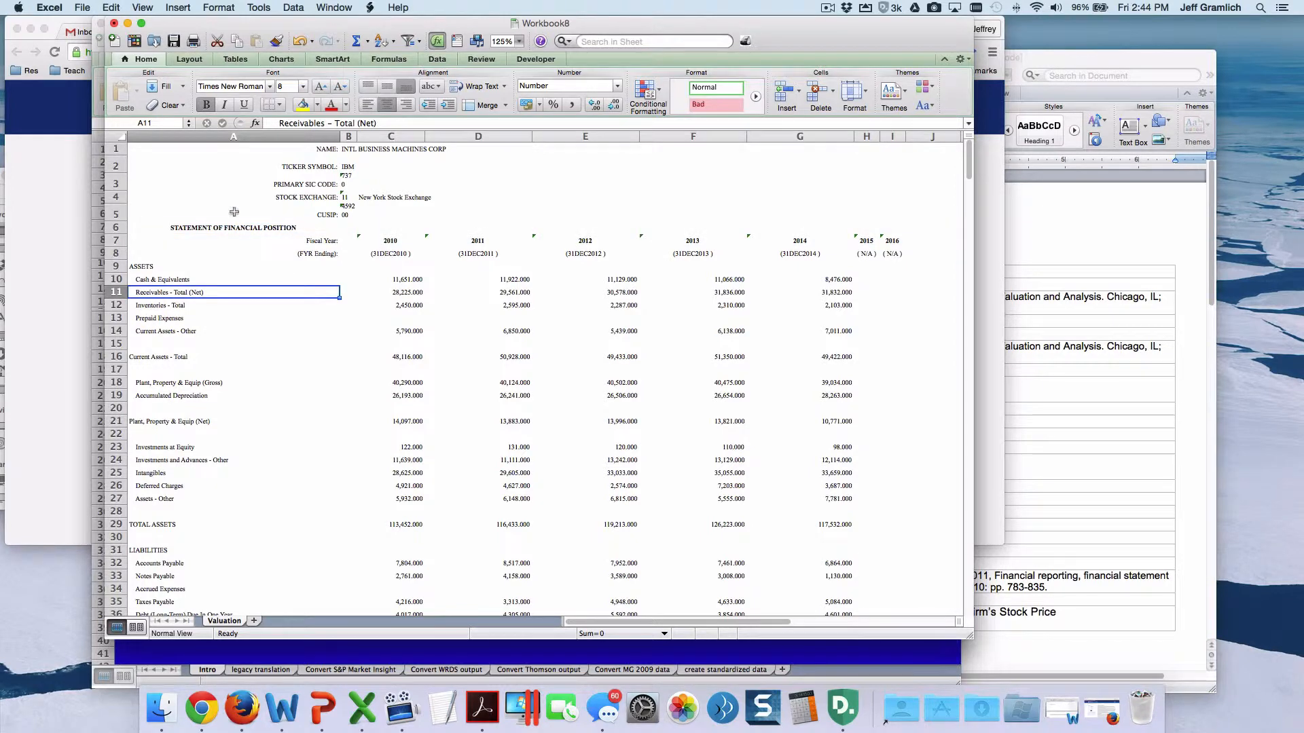
Copy cells A1:H400 of the IBM workbook and paste them at A7 of the Convert WRDS output sheet in DataMaker_1.2.xls
{"action": "left_click_drag", "start_coordinate": [153, 150], "coordinate": [763, 225]}
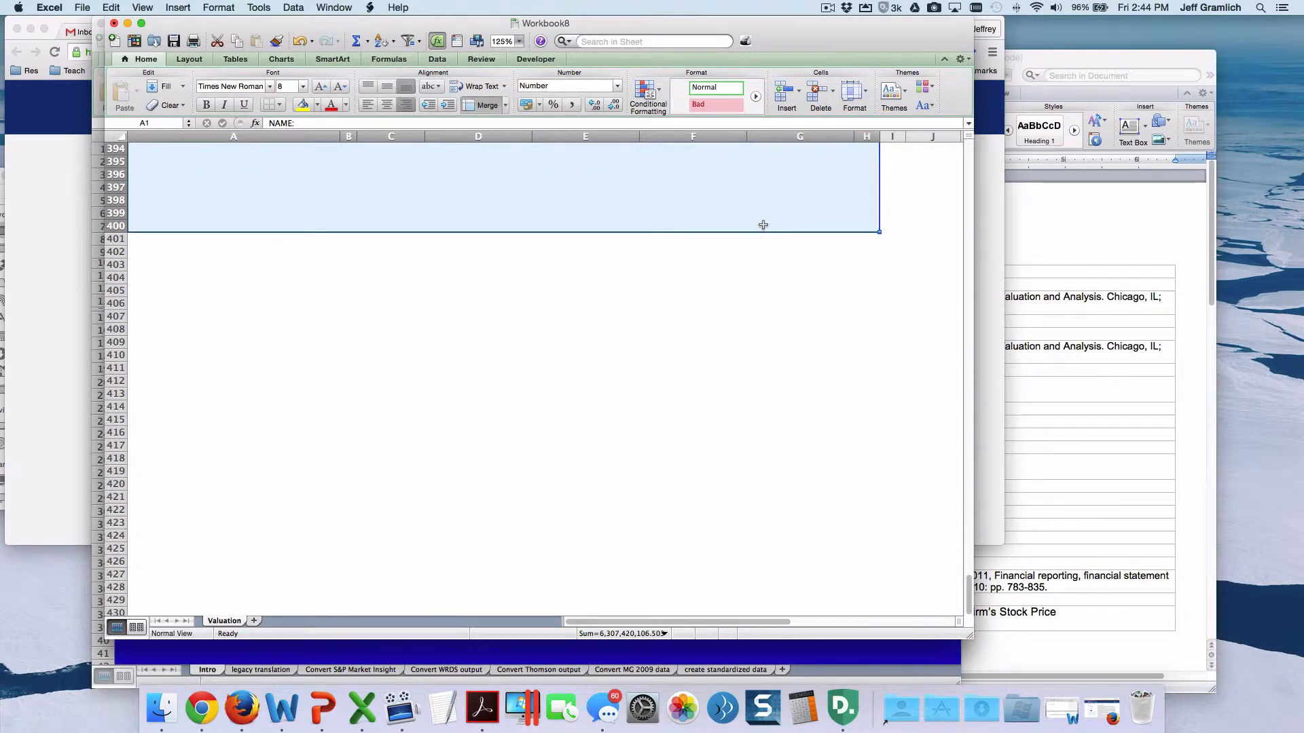
{"action": "key", "text": "super+c"}
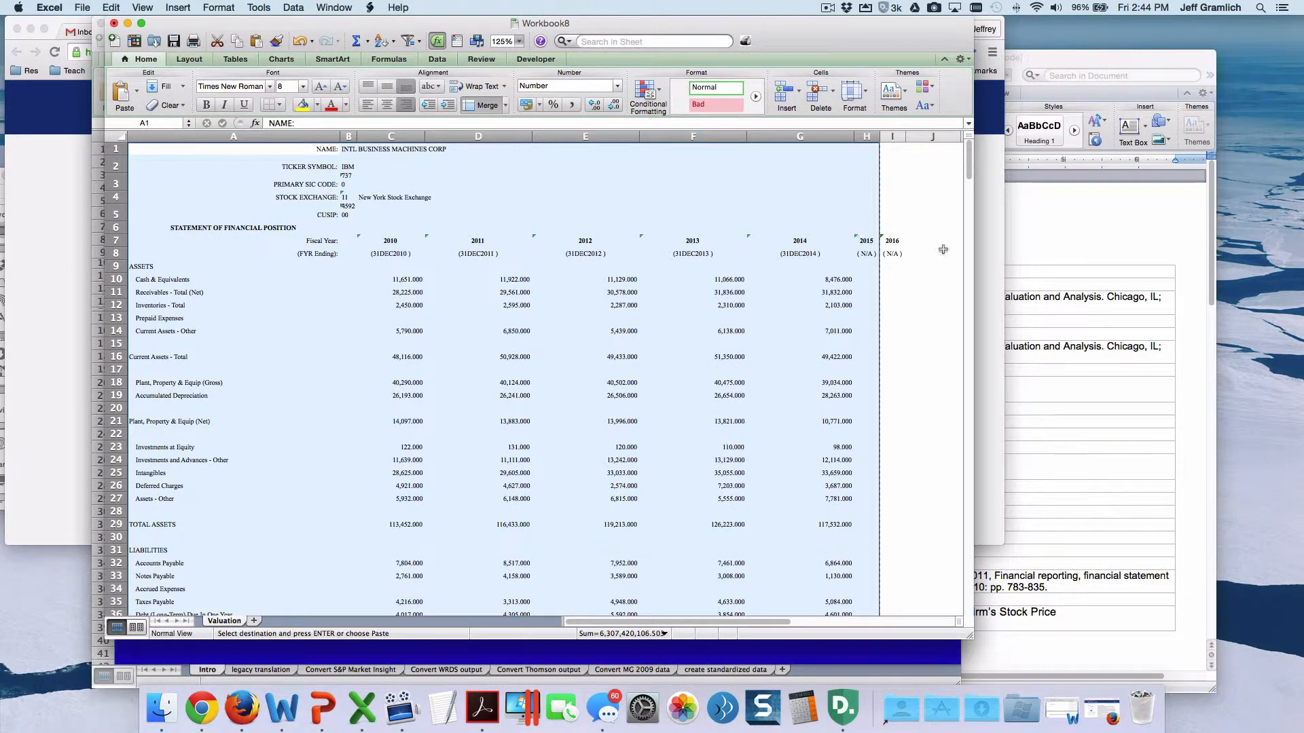
{"action": "left_click", "coordinate": [993, 267]}
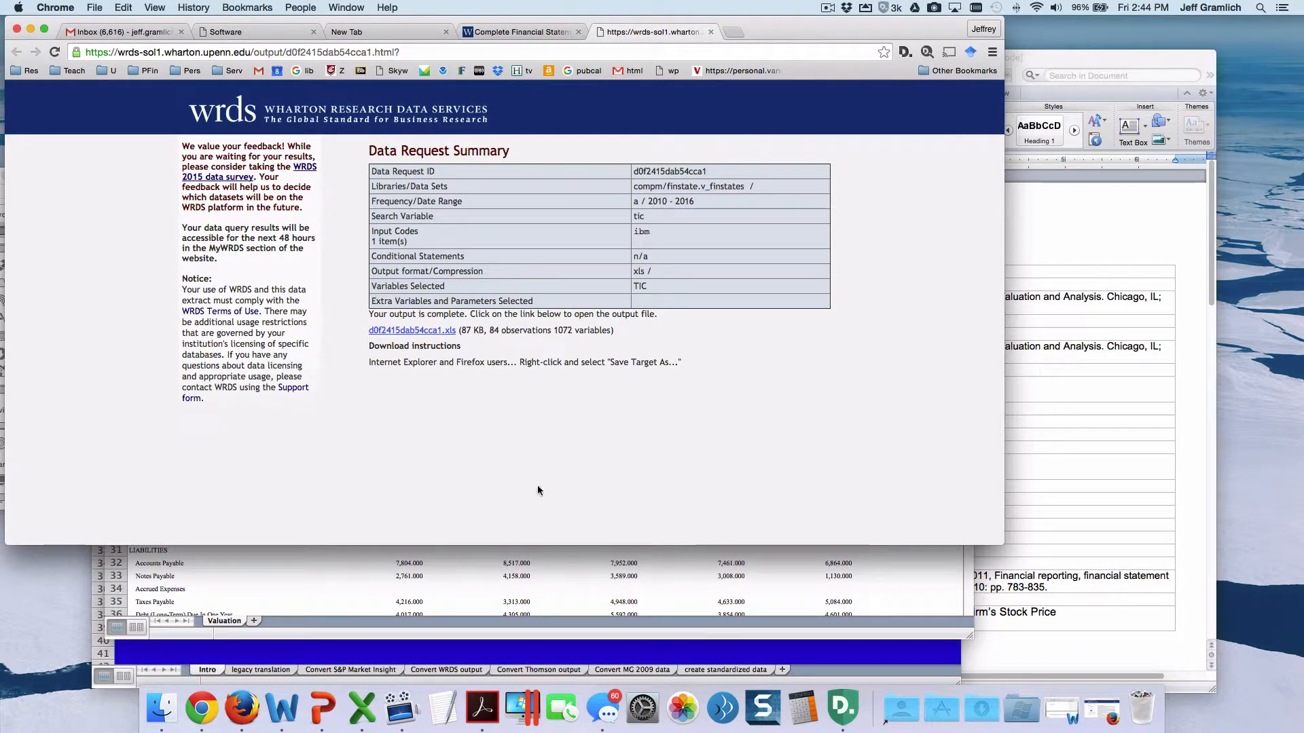
{"action": "left_click", "coordinate": [206, 652]}
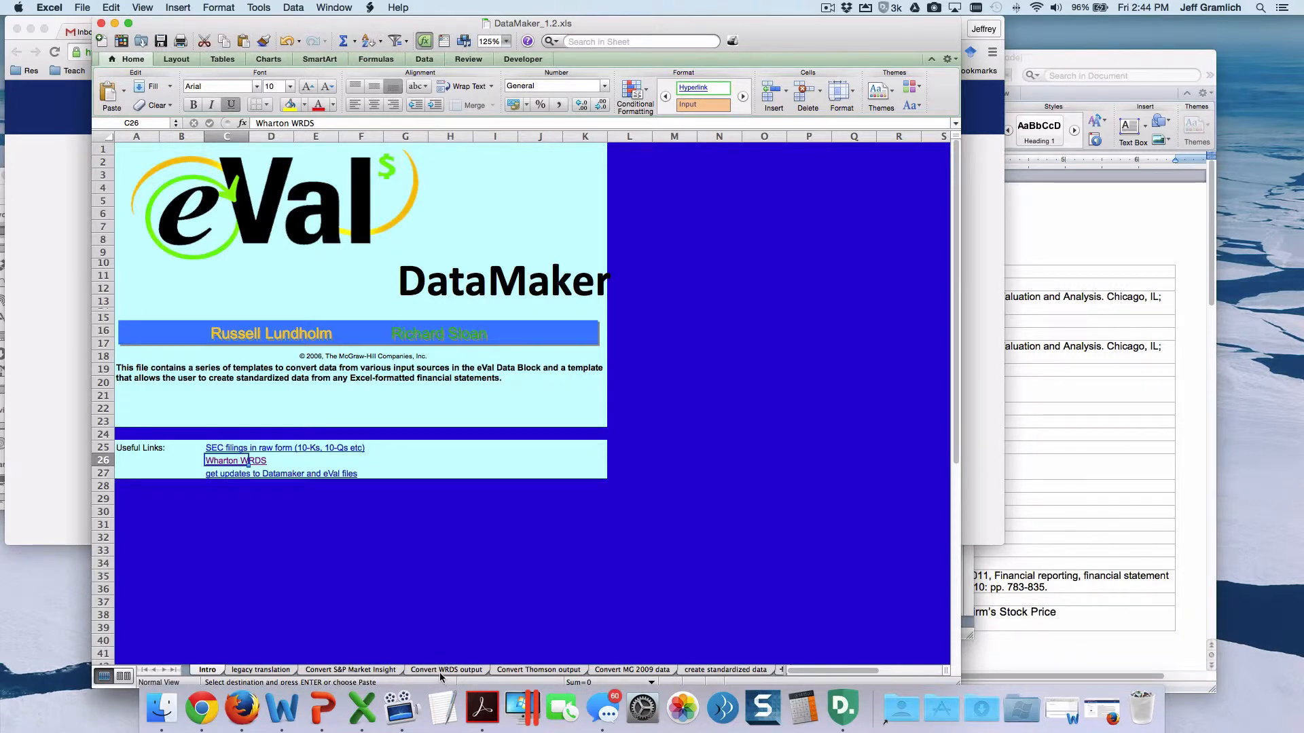
{"action": "left_click", "coordinate": [439, 670]}
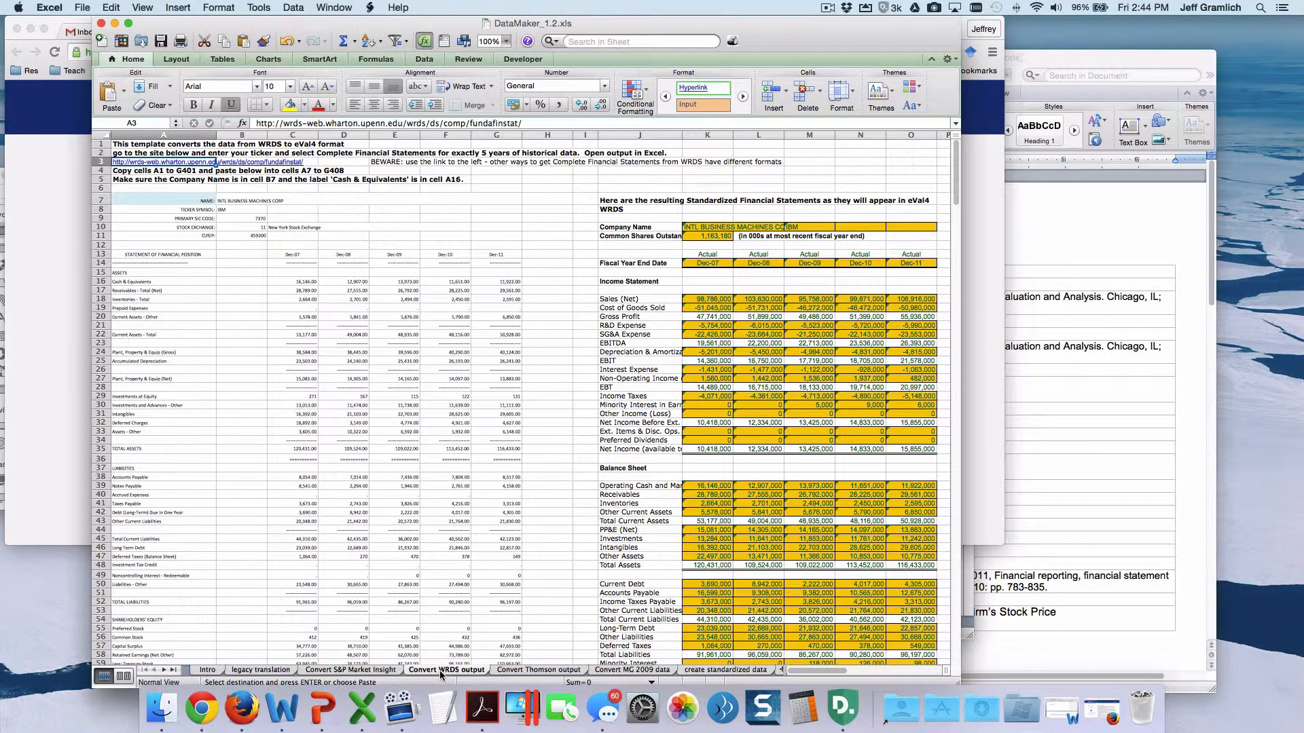
{"action": "left_click", "coordinate": [145, 201]}
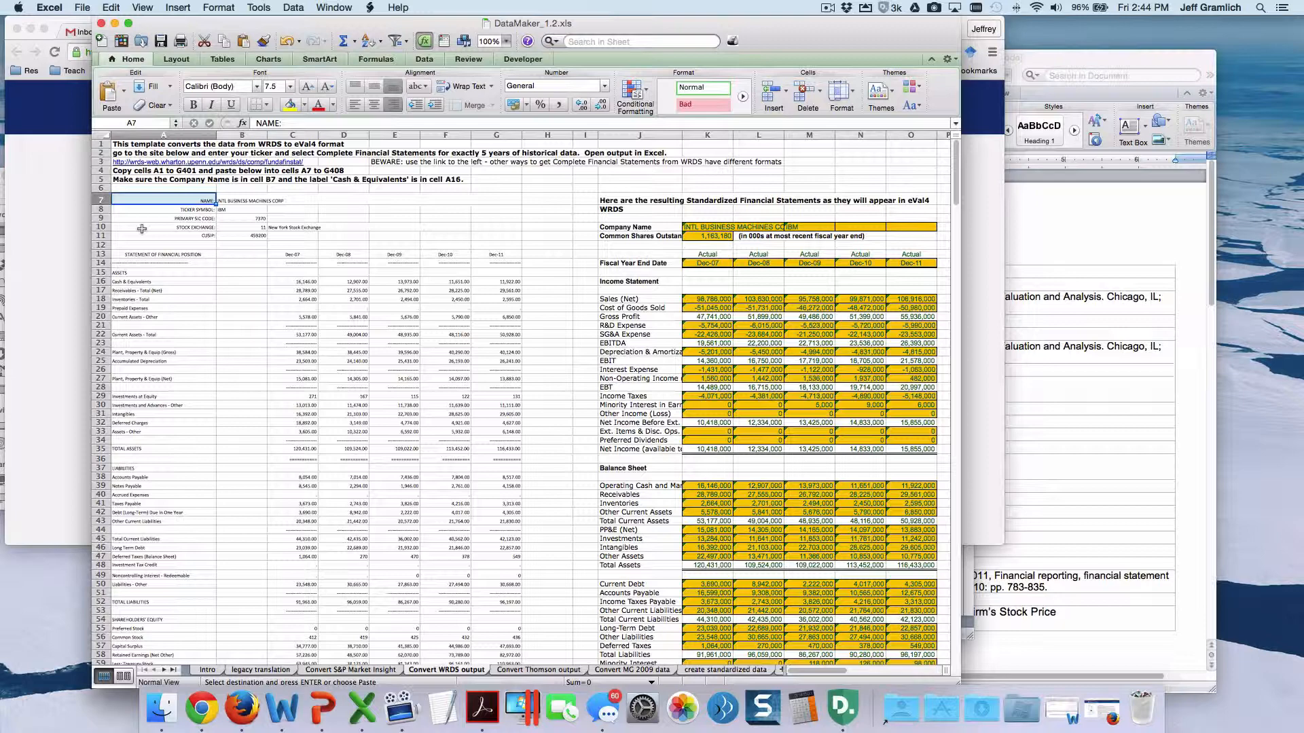
{"action": "key", "text": "super+v"}
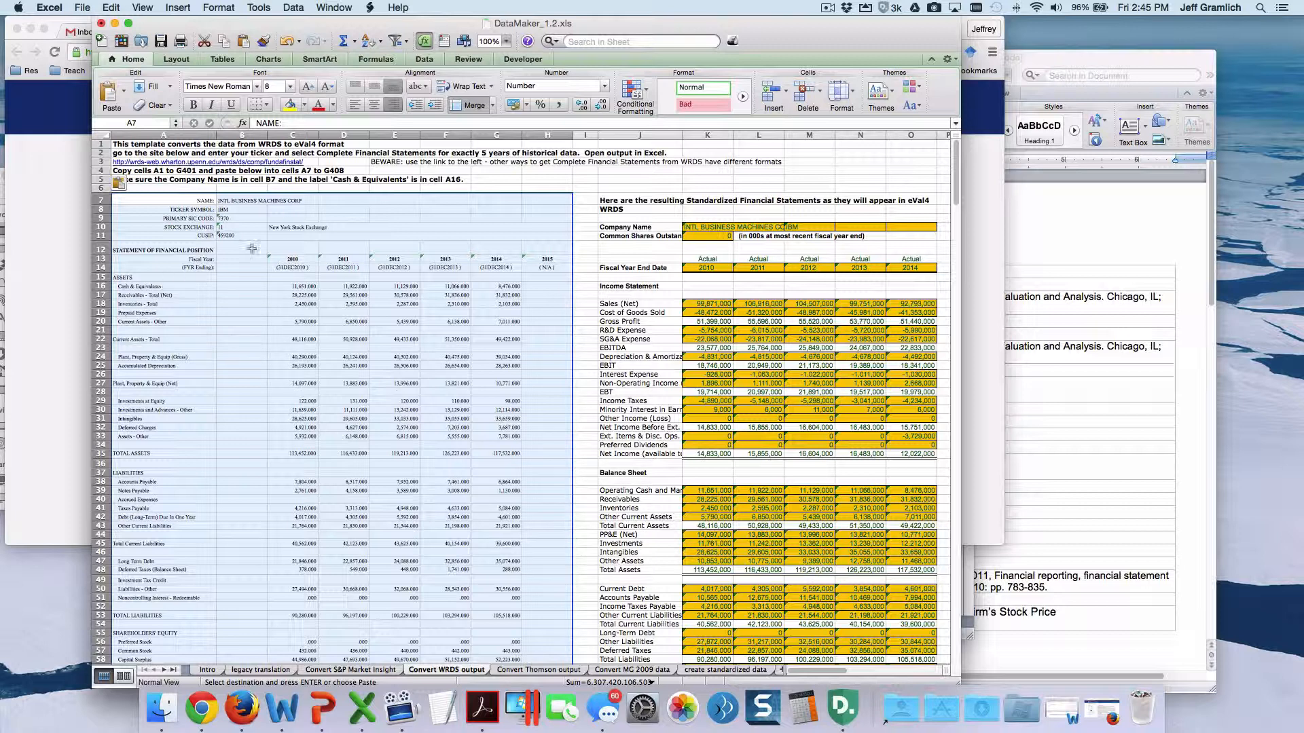
Set the DataMaker_1.2.xls zoom to 150% and reposition and widen its window to show the standardized statements beside the pasted WRDS data
{"action": "left_click", "coordinate": [506, 44]}
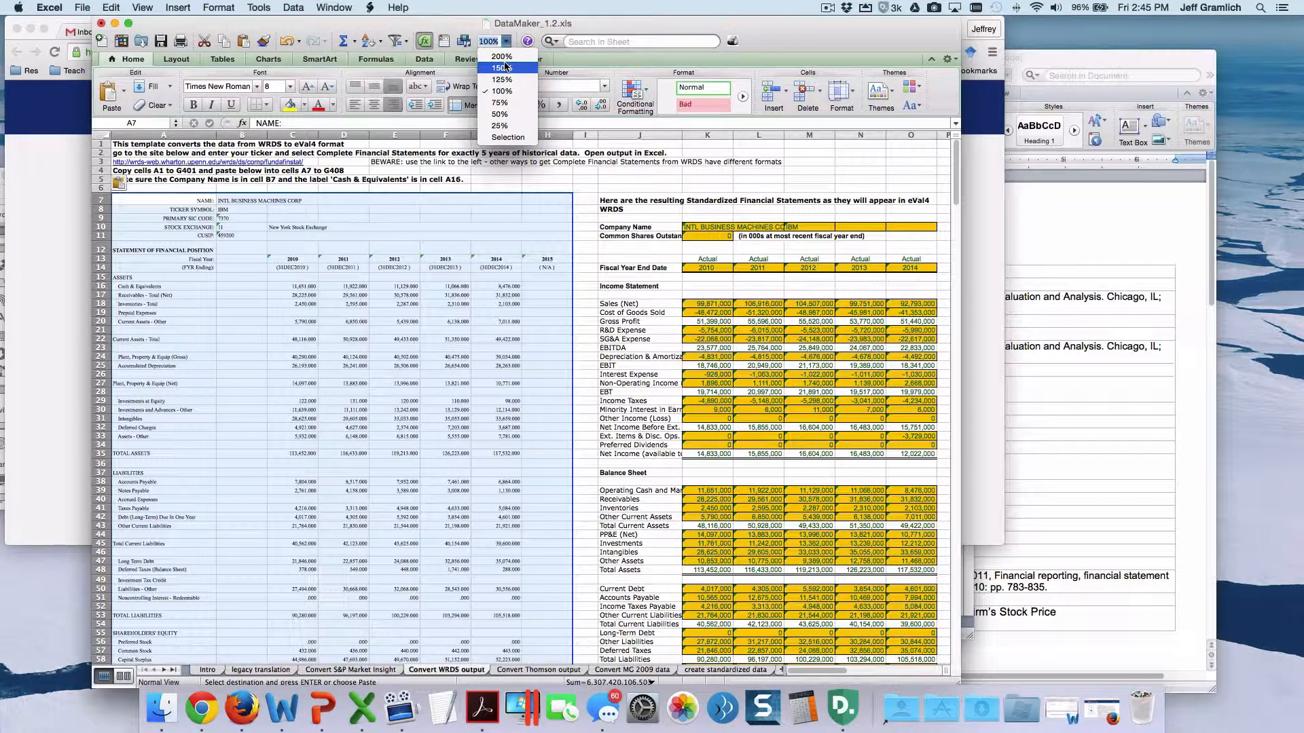
{"action": "left_click", "coordinate": [505, 67]}
{"action": "left_click_drag", "start_coordinate": [472, 24], "coordinate": [350, 5]}
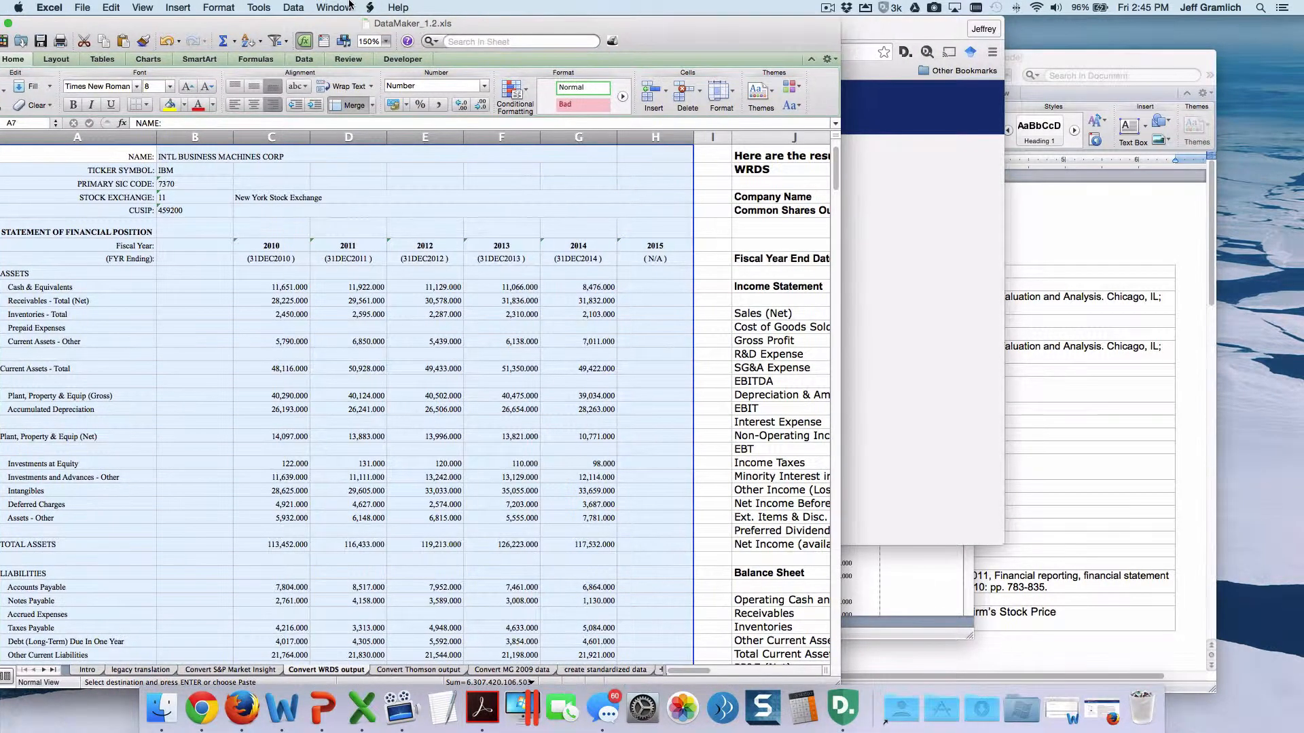
{"action": "left_click", "coordinate": [353, 6]}
{"action": "left_click", "coordinate": [543, 28]}
{"action": "left_click_drag", "start_coordinate": [839, 684], "coordinate": [1259, 680]}
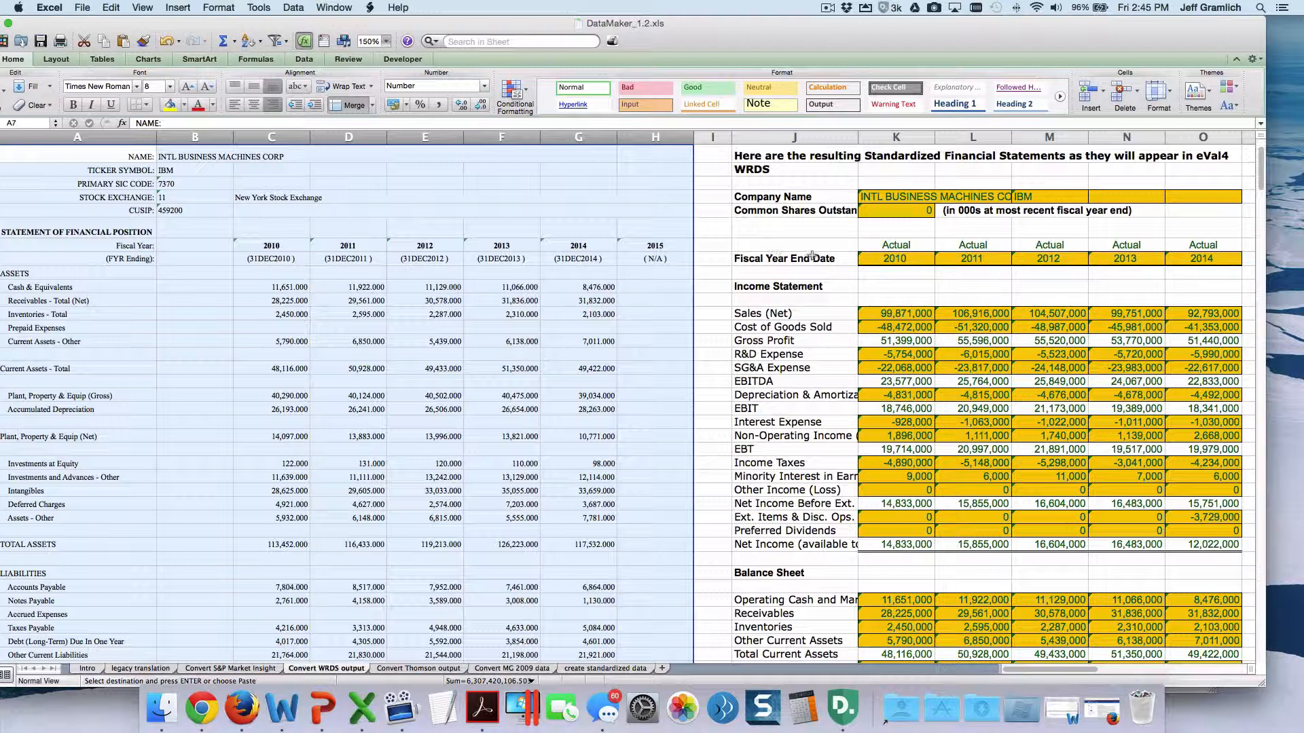
Review the error-checking options for the first Fiscal Year End Date cell, K14, leaving the formula as it is
{"action": "left_click", "coordinate": [895, 258]}
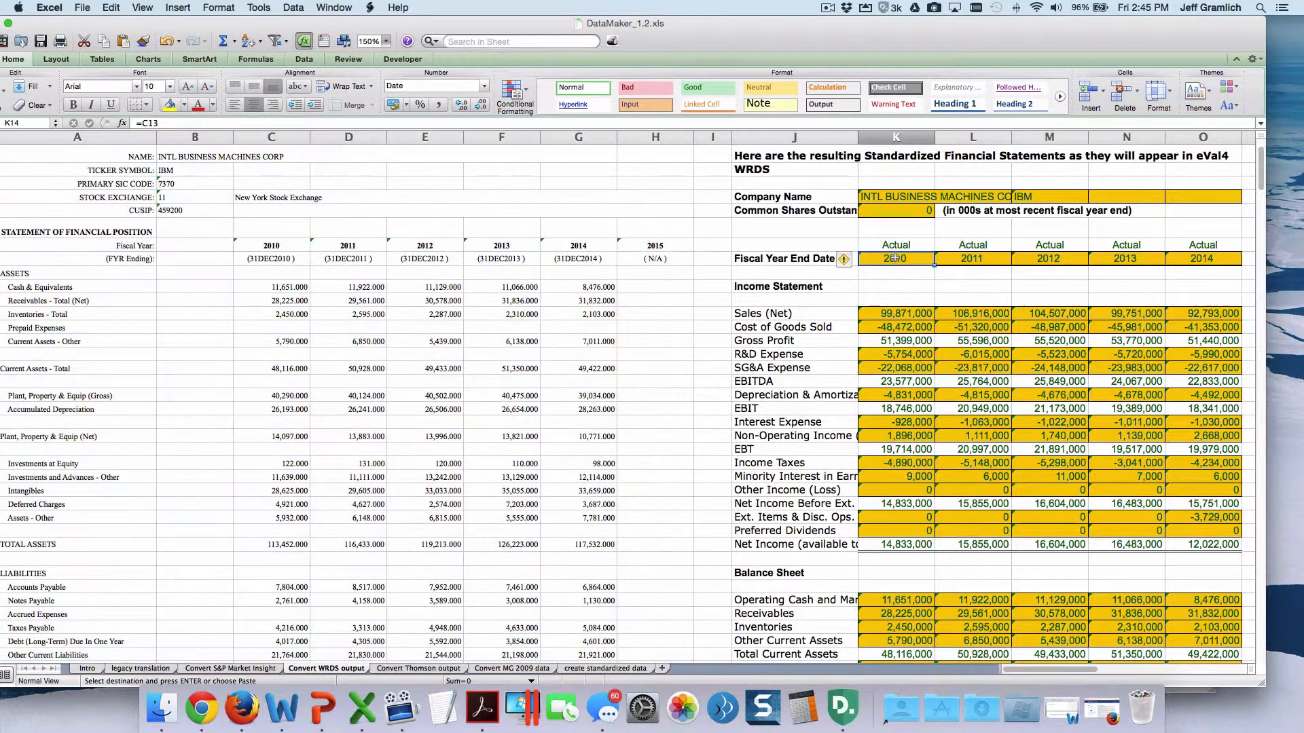
{"action": "left_click", "coordinate": [843, 260]}
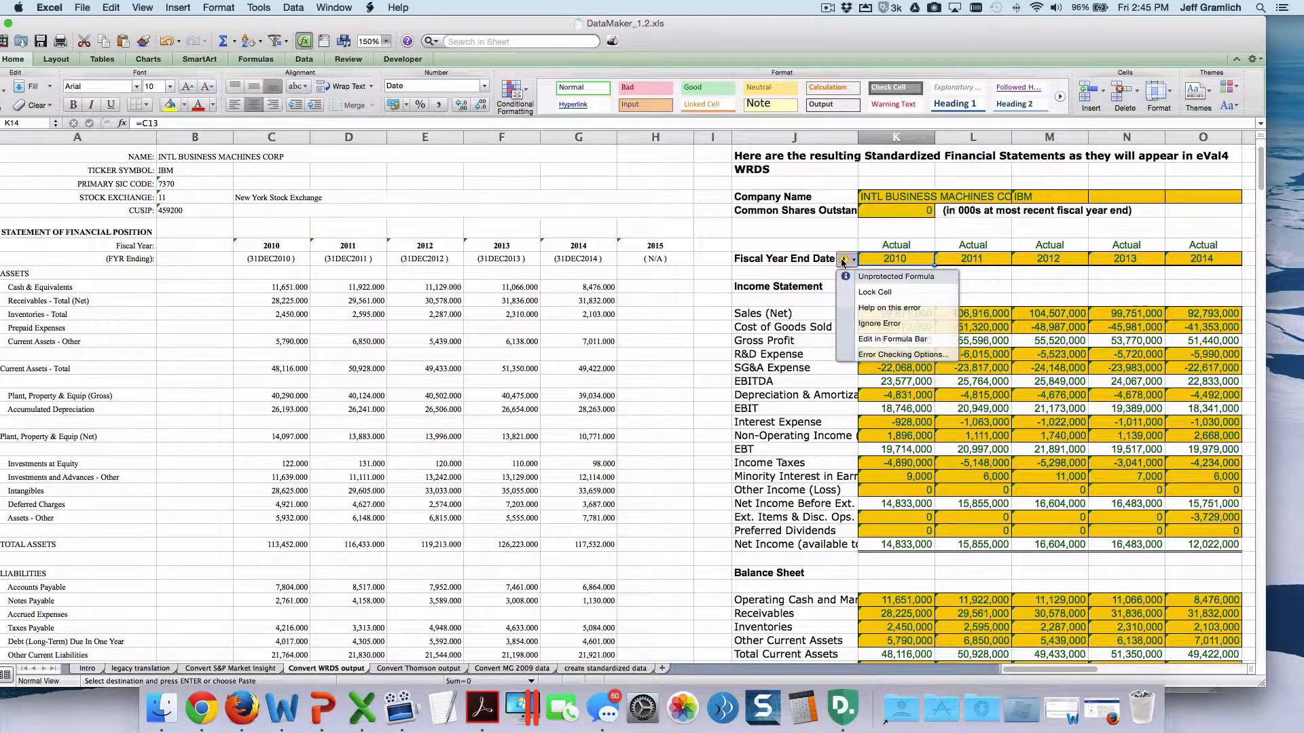
{"action": "left_click", "coordinate": [842, 260]}
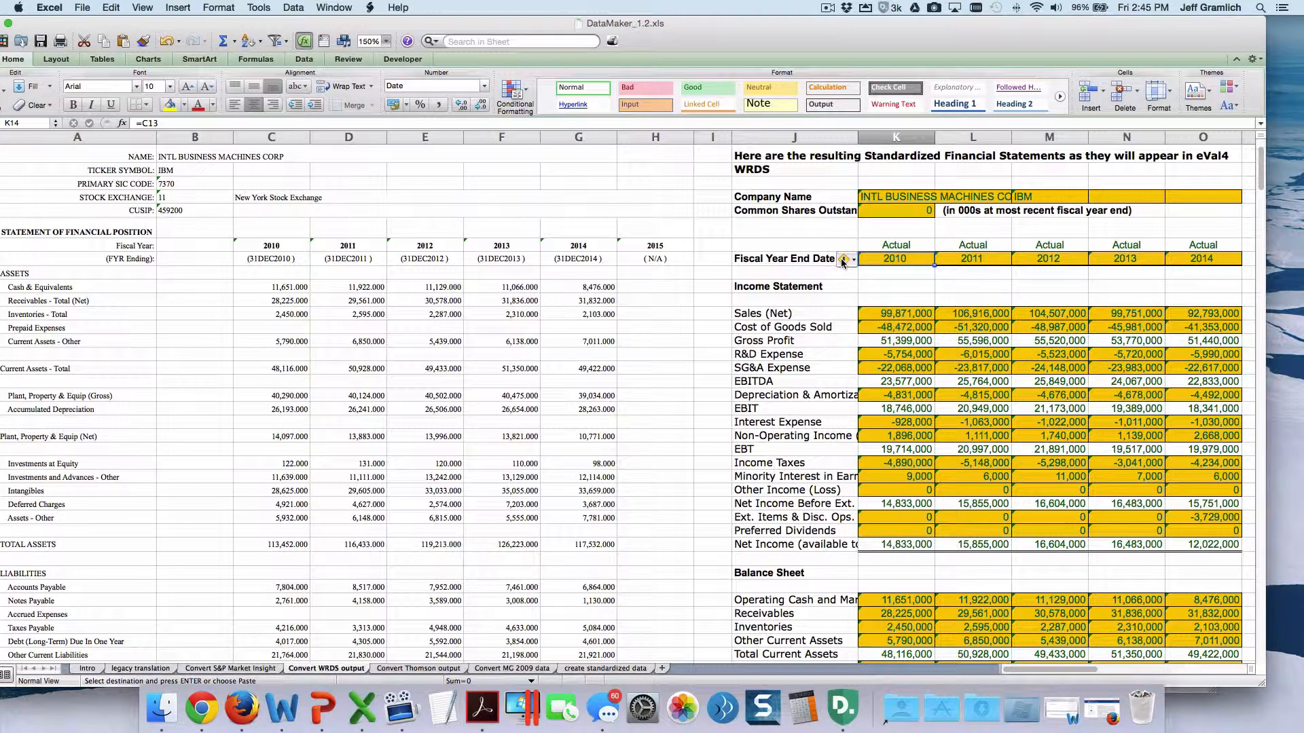
{"action": "left_click", "coordinate": [810, 236]}
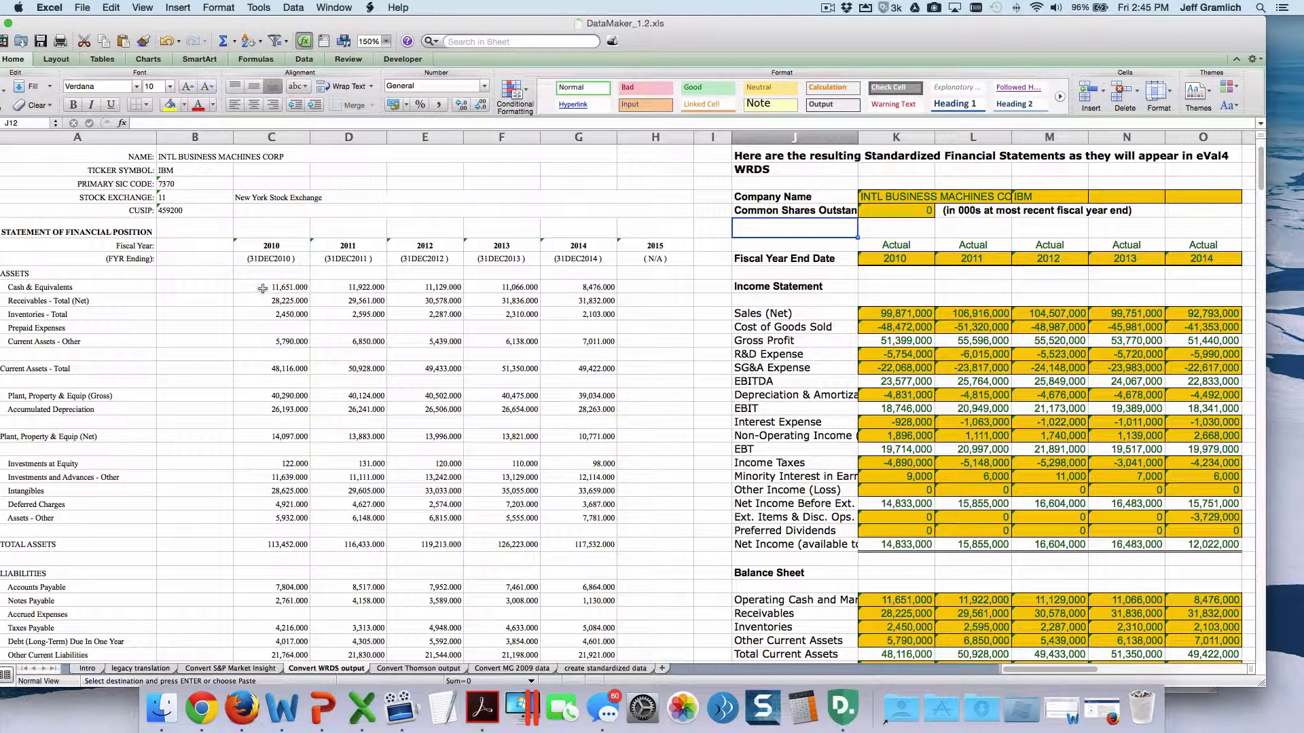
Compare the 2014 PP&E, Investments, Intangibles, Other Assets and Total Assets formulas with the WRDS source cells in column G
{"action": "scroll", "coordinate": [800, 470], "scroll_direction": "down", "scroll_amount": 5}
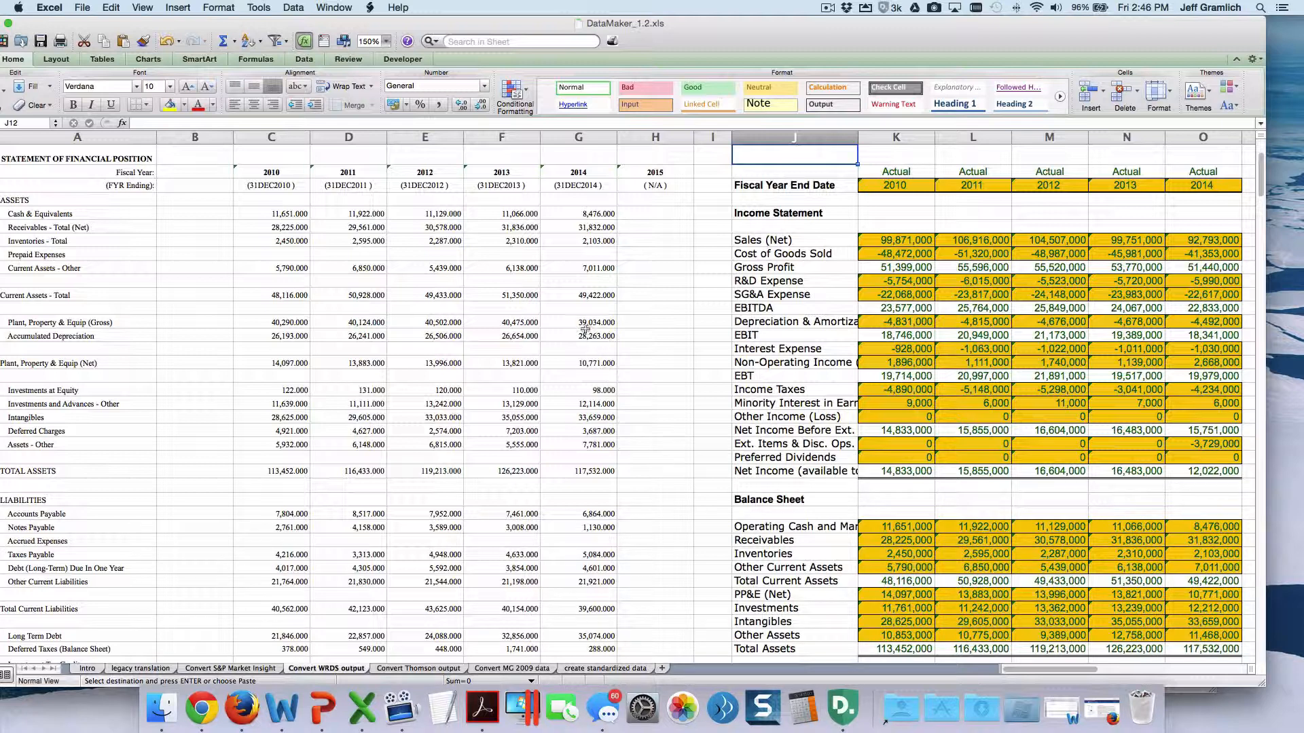
{"action": "left_click", "coordinate": [1201, 595]}
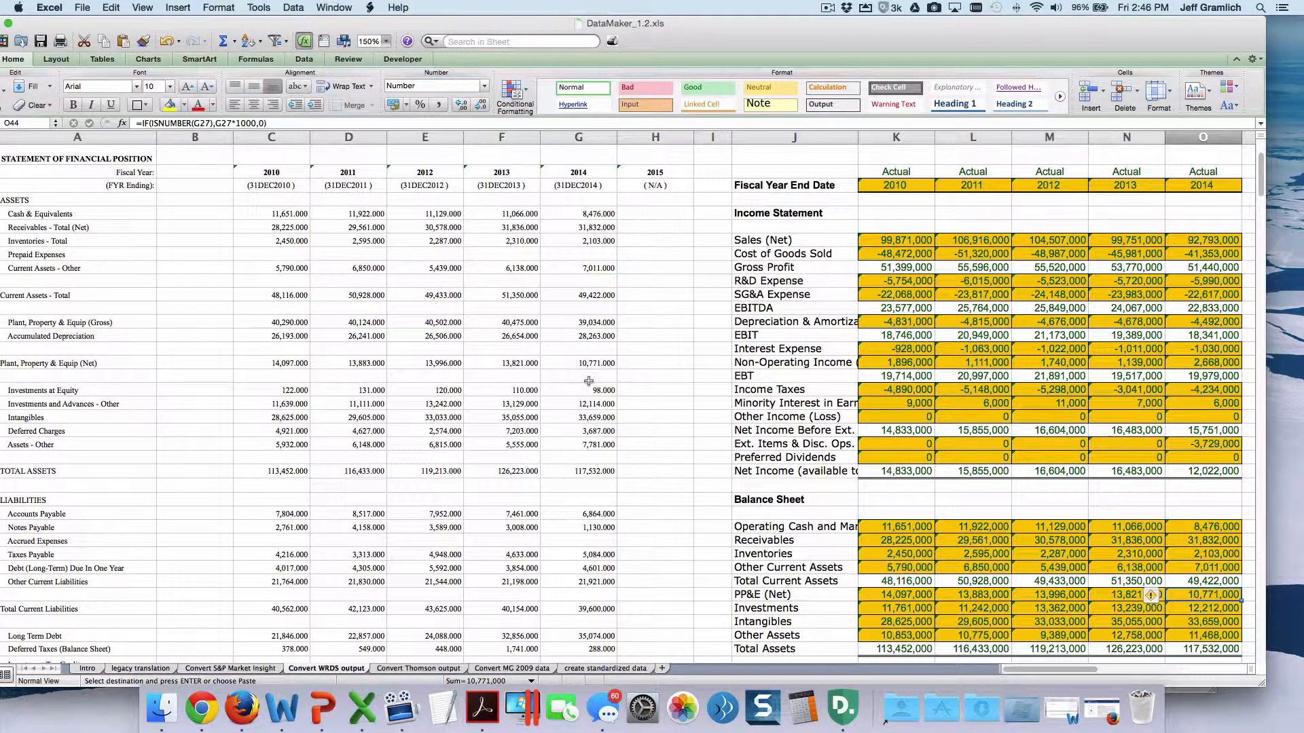
{"action": "left_click_drag", "start_coordinate": [594, 389], "coordinate": [593, 402]}
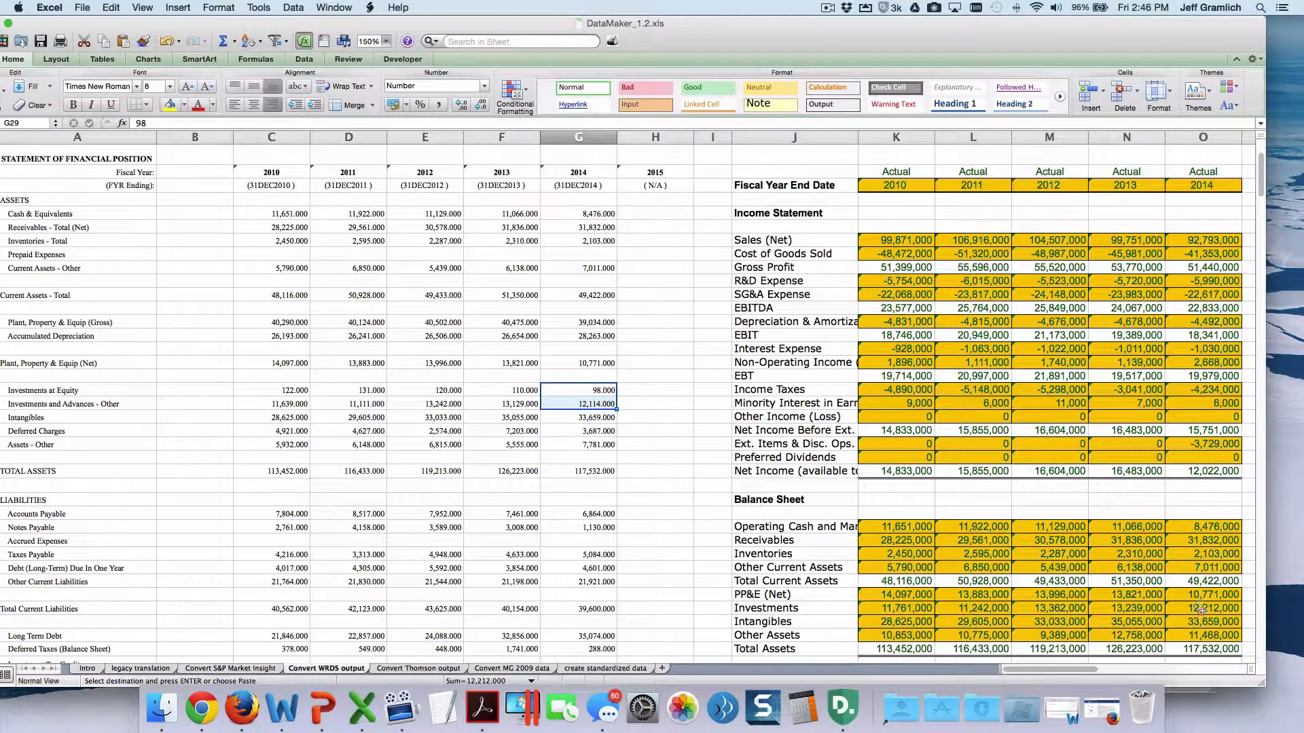
{"action": "left_click", "coordinate": [1230, 611]}
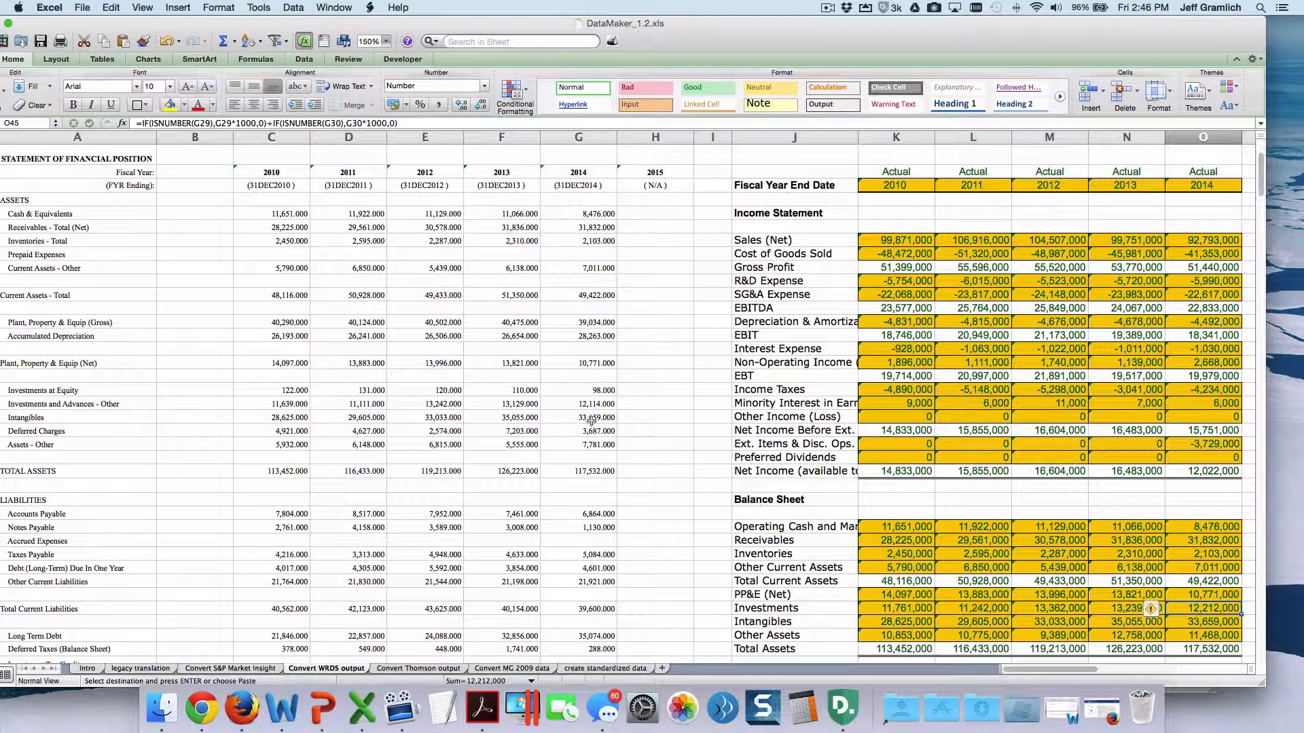
{"action": "left_click", "coordinate": [1229, 622]}
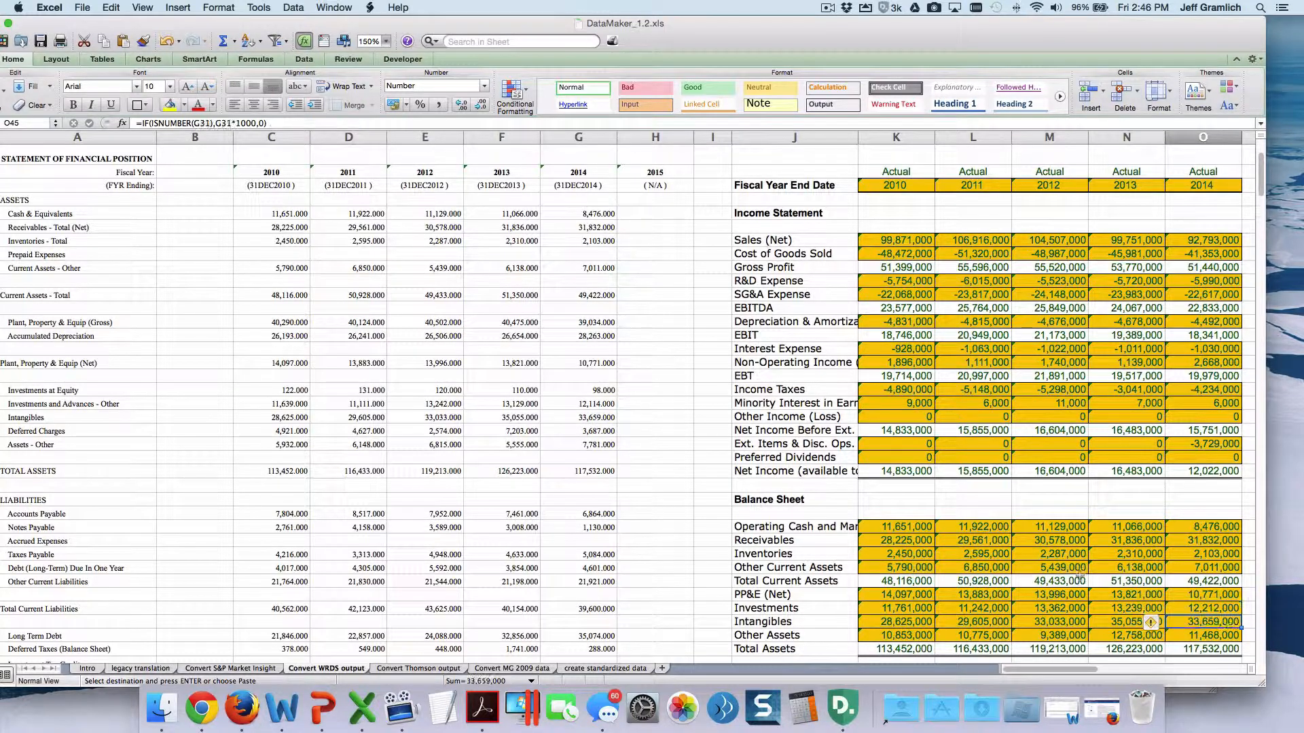
{"action": "left_click", "coordinate": [600, 433]}
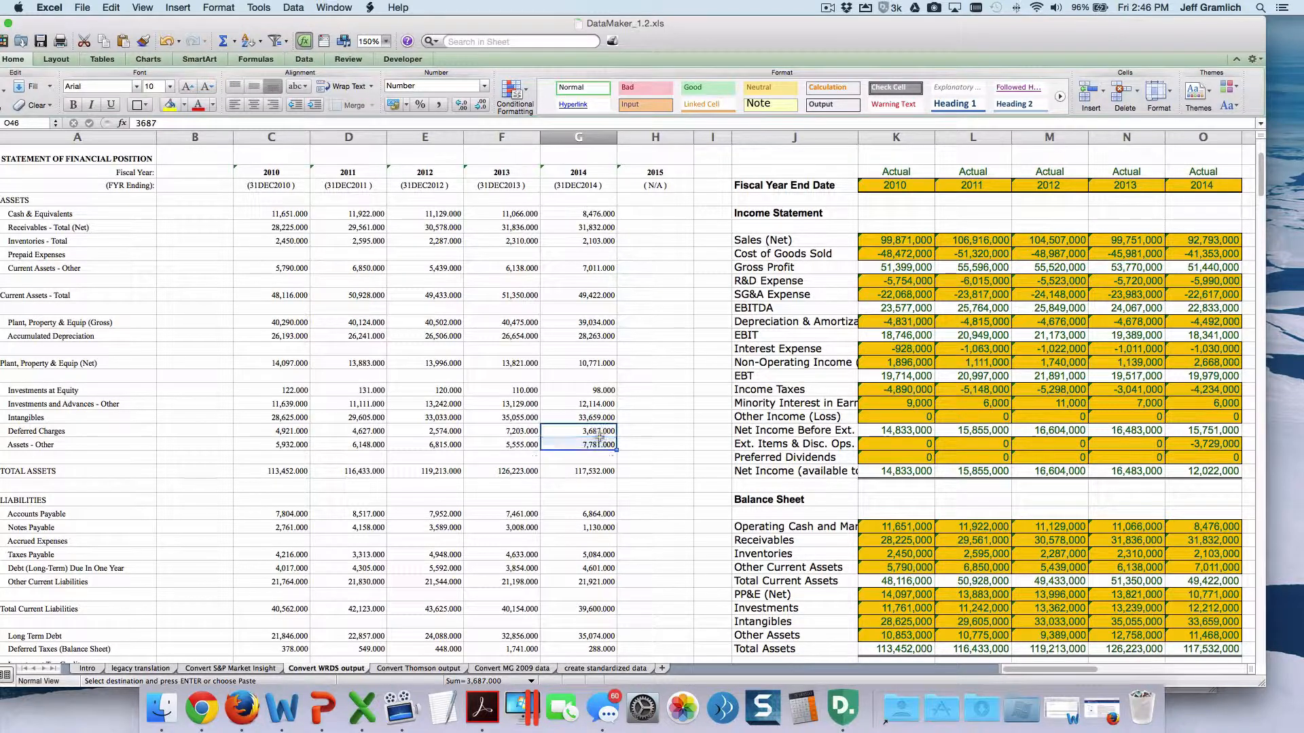
{"action": "left_click_drag", "start_coordinate": [600, 436], "coordinate": [600, 445]}
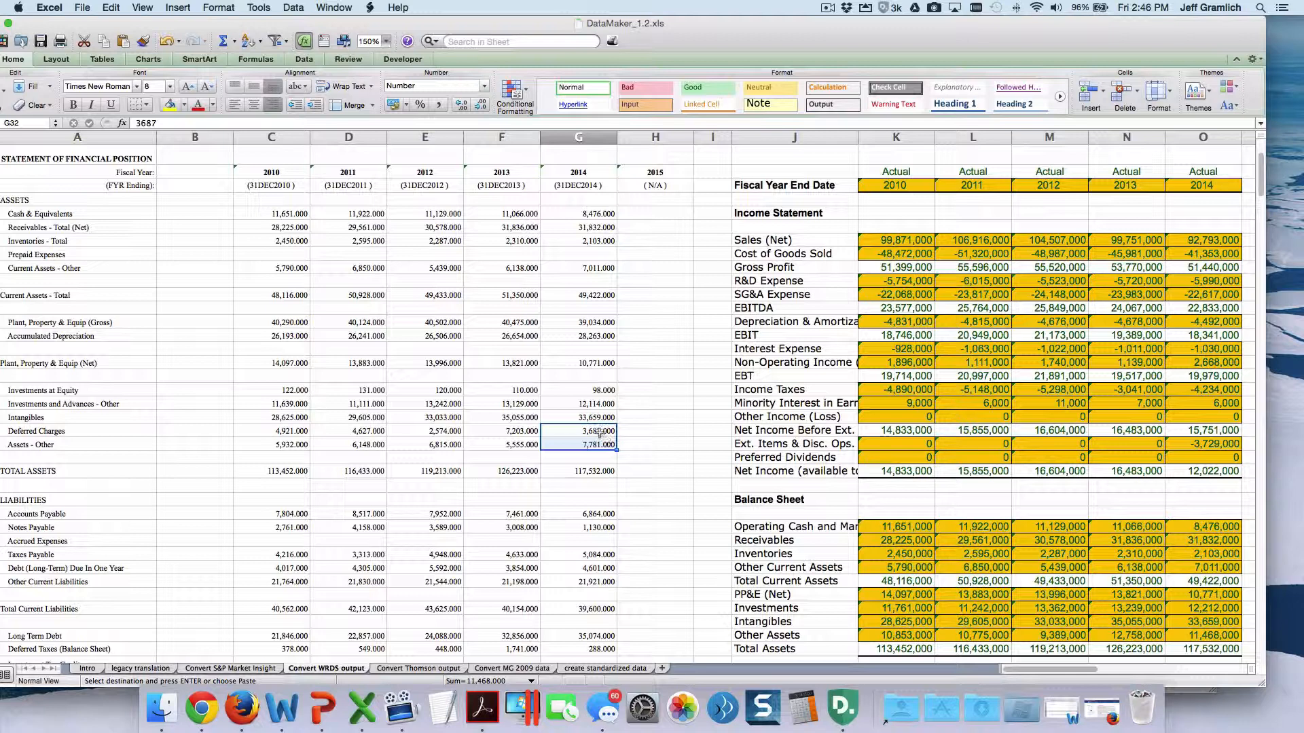
{"action": "left_click", "coordinate": [1214, 638]}
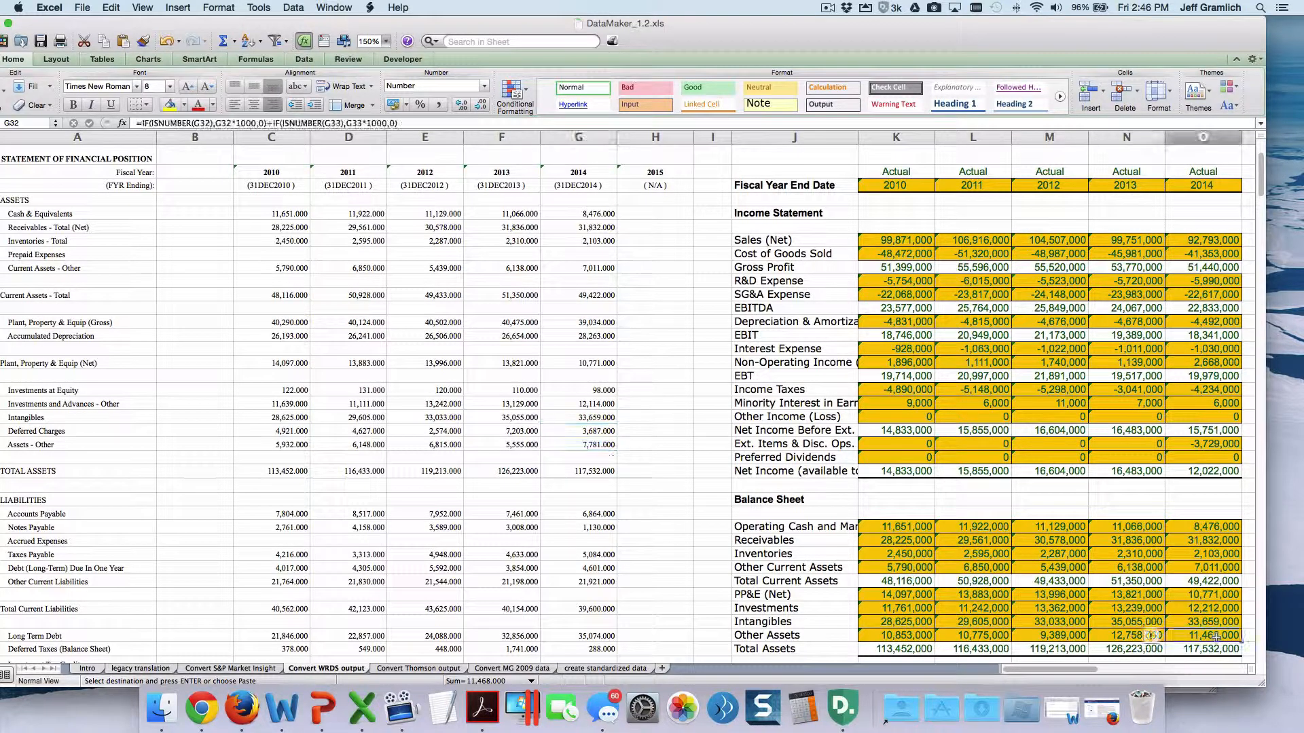
{"action": "key", "text": "super+v"}
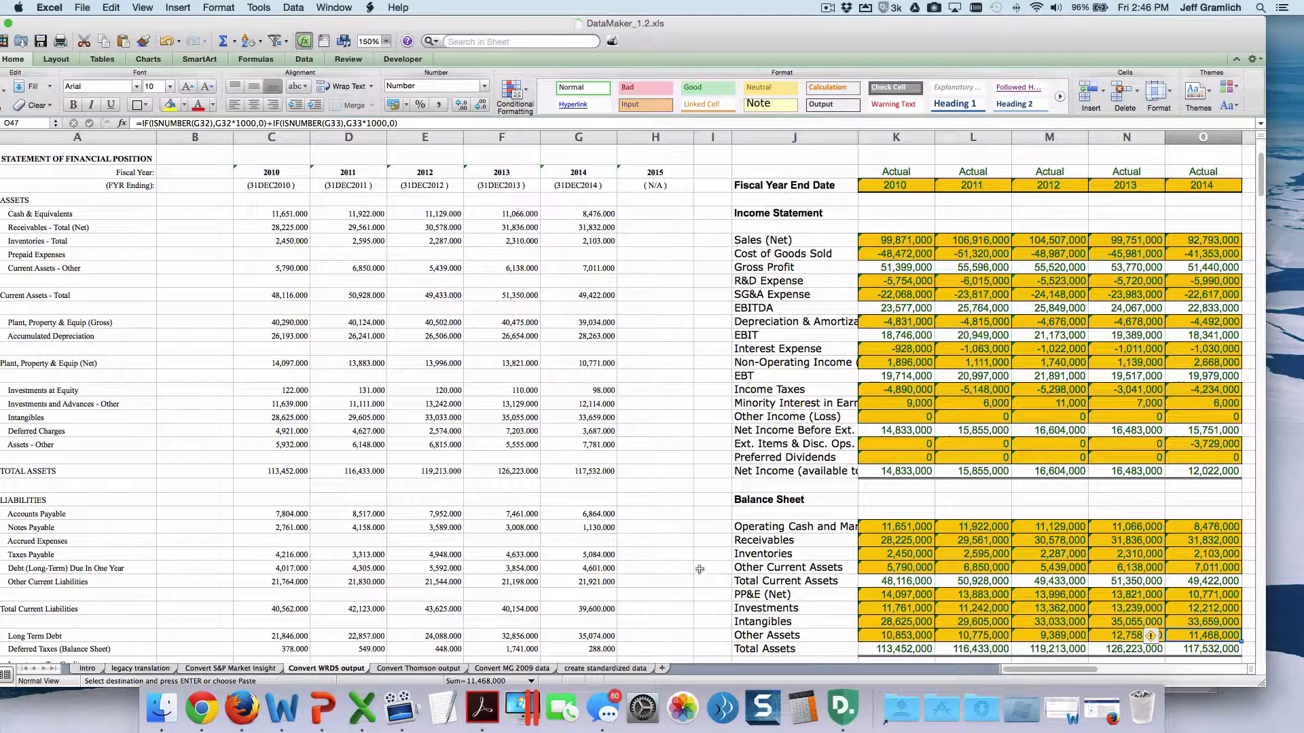
{"action": "left_click", "coordinate": [582, 472]}
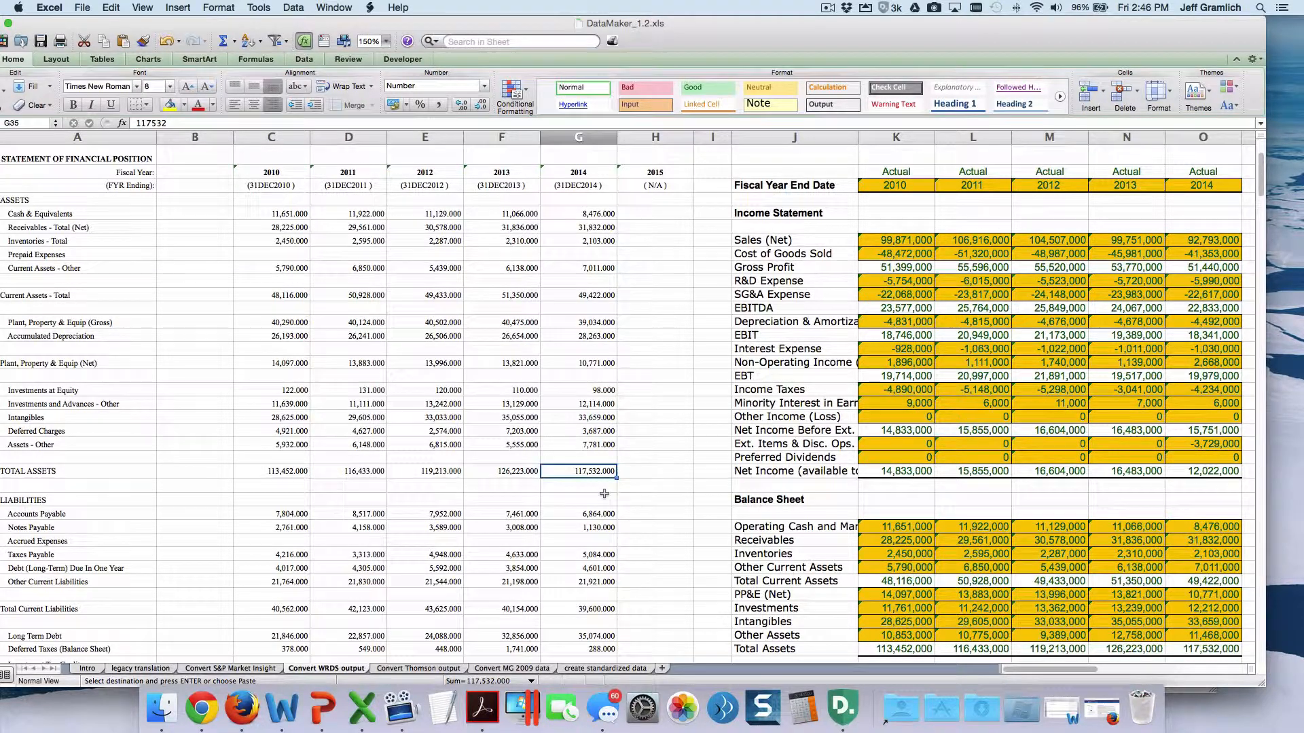
{"action": "left_click", "coordinate": [1226, 648]}
Compare Current Debt in the standardized balance sheet with the WRDS Debt (Long-Term) Due In One Year figures for 2014 and 2010
{"action": "scroll", "coordinate": [901, 526], "scroll_direction": "down", "scroll_amount": 5}
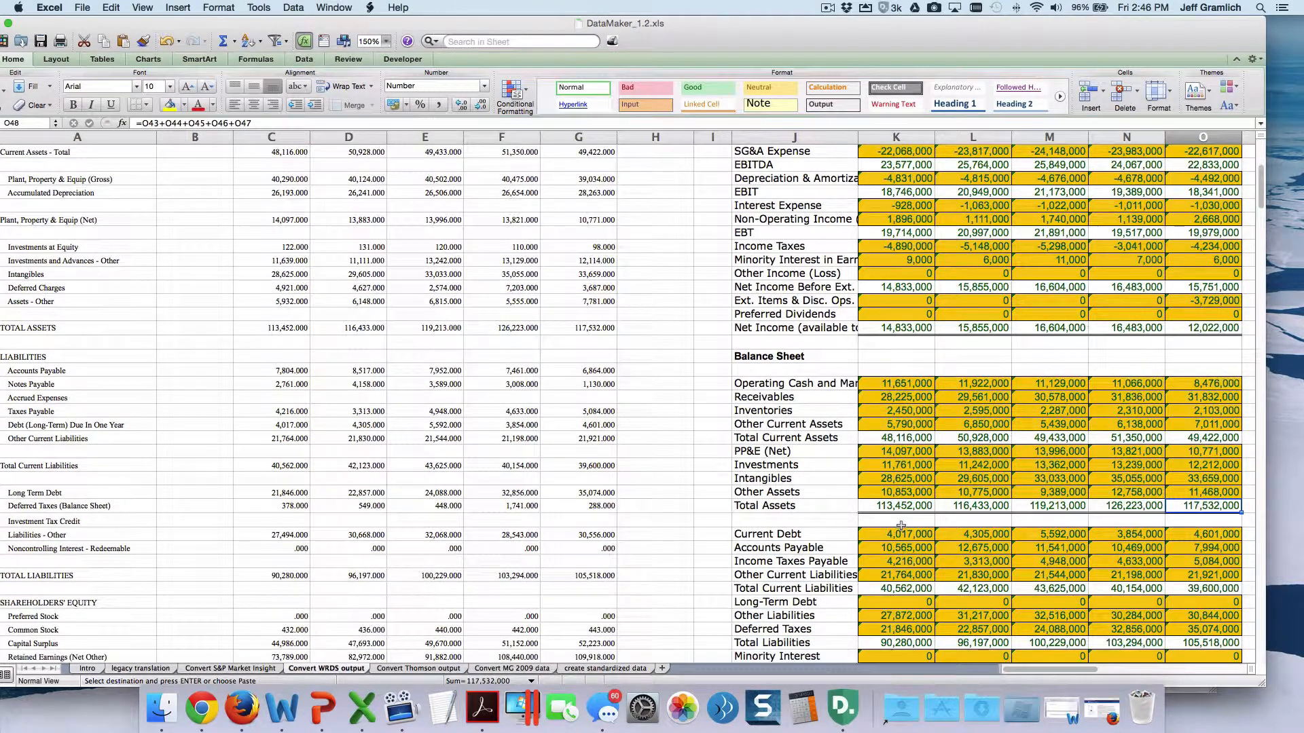
{"action": "scroll", "coordinate": [901, 526], "scroll_direction": "down", "scroll_amount": 4}
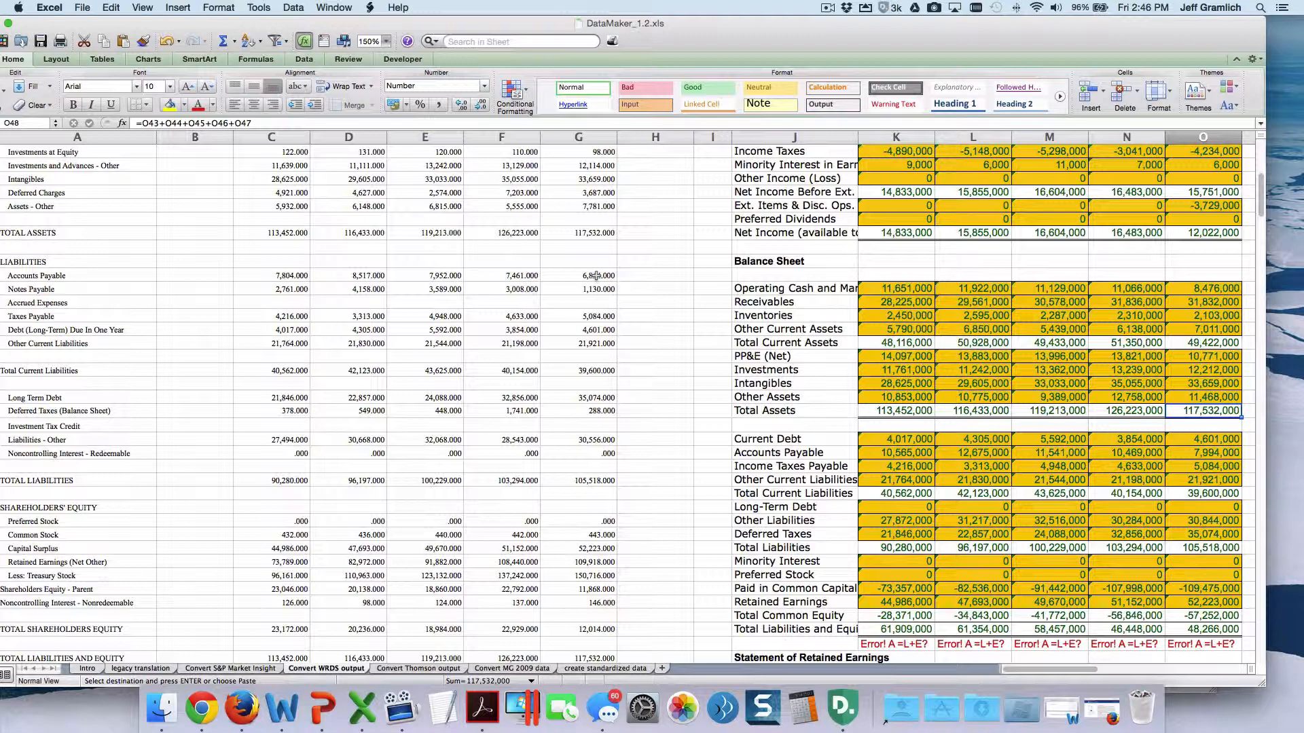
{"action": "left_click", "coordinate": [778, 440]}
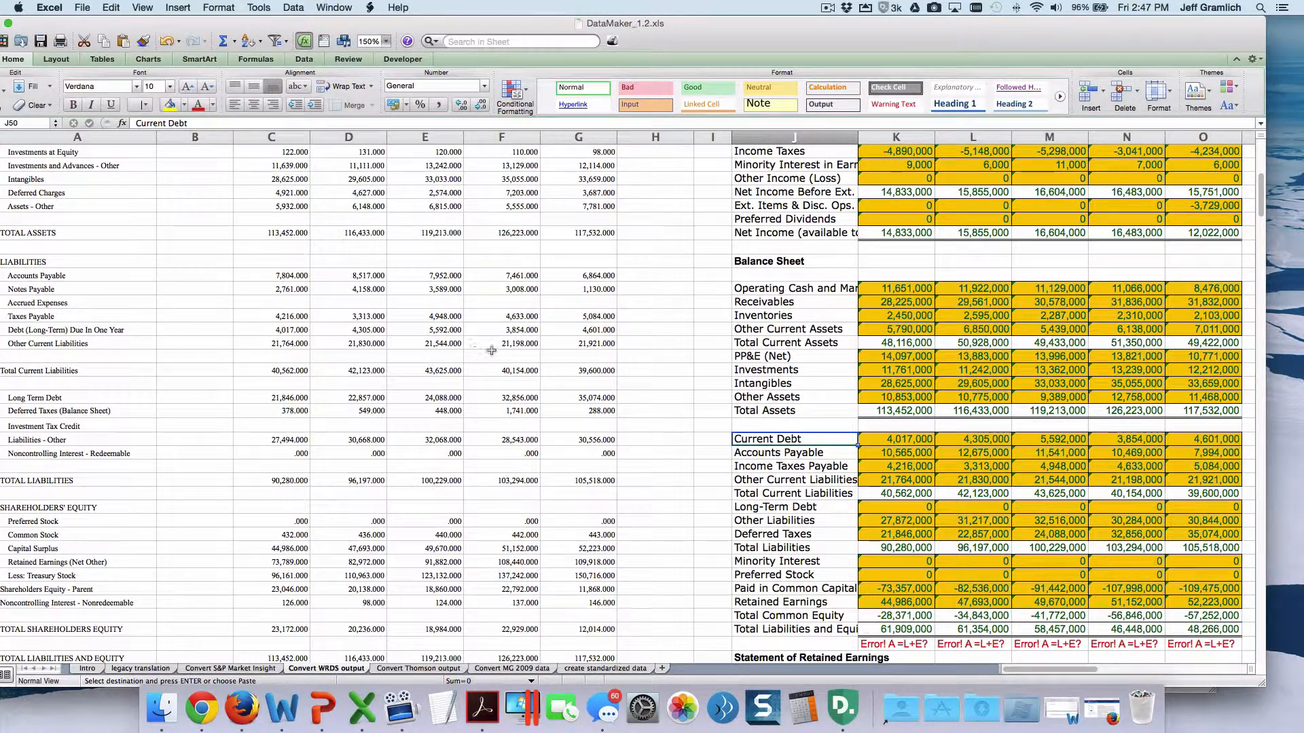
{"action": "left_click", "coordinate": [611, 326]}
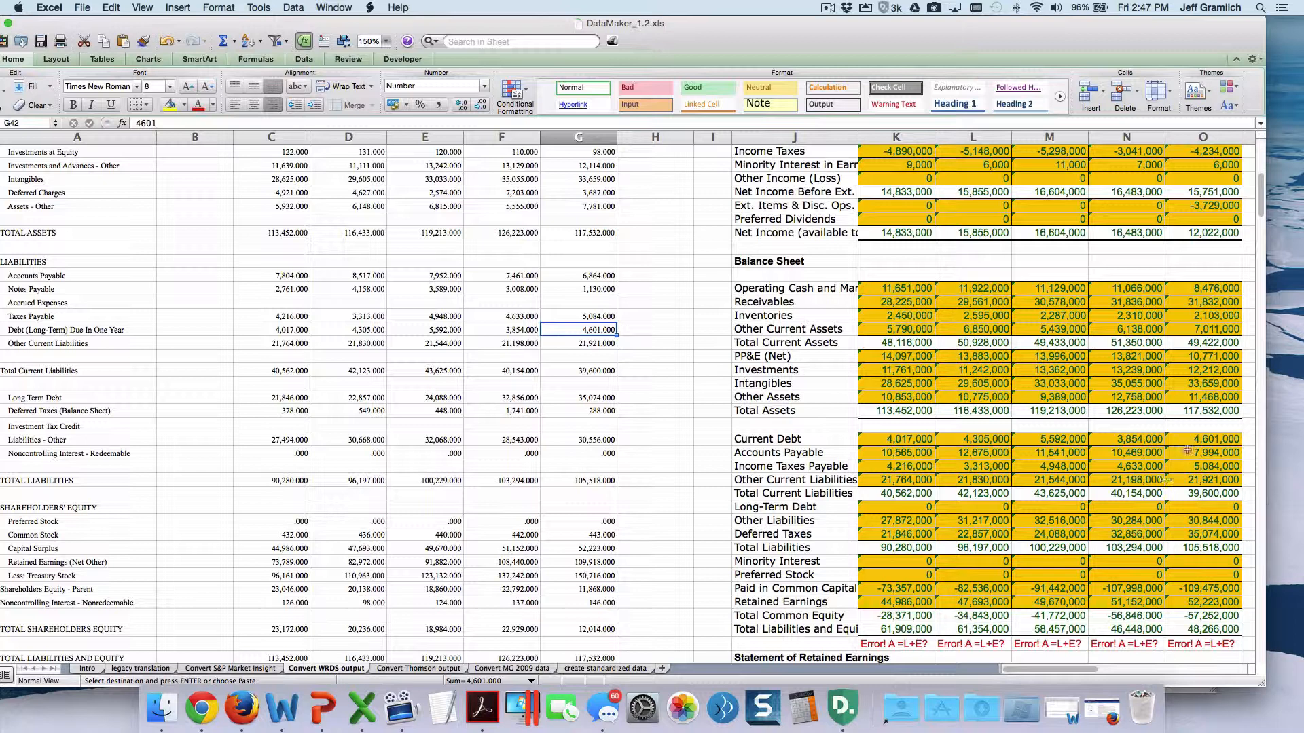
{"action": "left_click", "coordinate": [293, 330]}
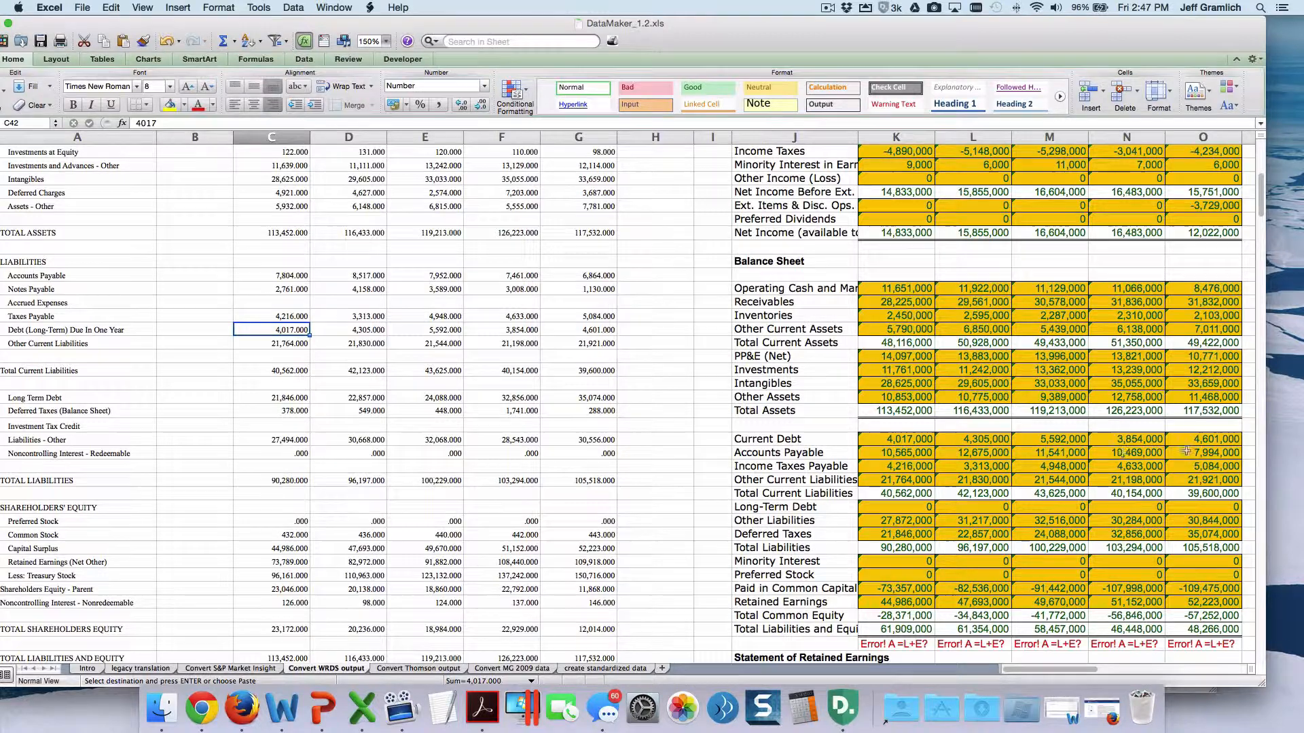
Check which source cells feed the 2014 Accounts Payable formula and fill the Accounts Payable and Notes Payable cells G38:G39 yellow
{"action": "left_click", "coordinate": [1222, 452]}
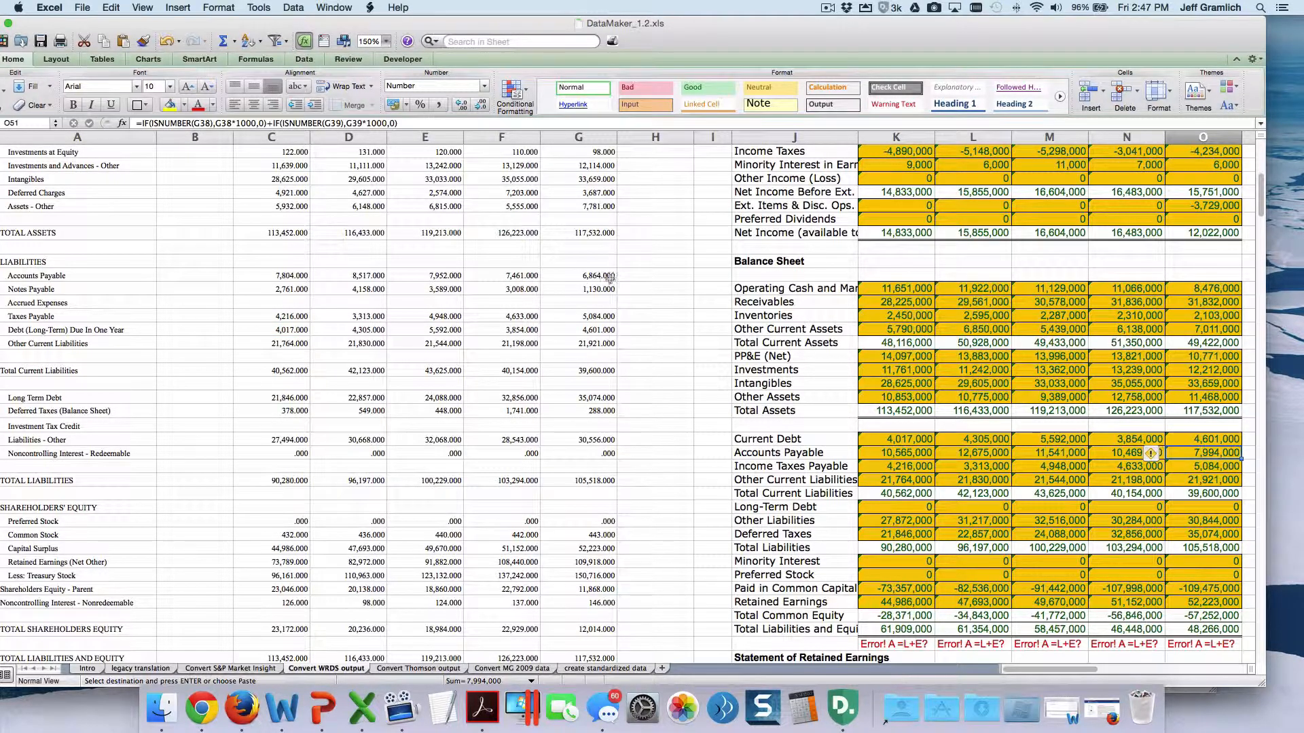
{"action": "left_click_drag", "start_coordinate": [609, 277], "coordinate": [609, 289]}
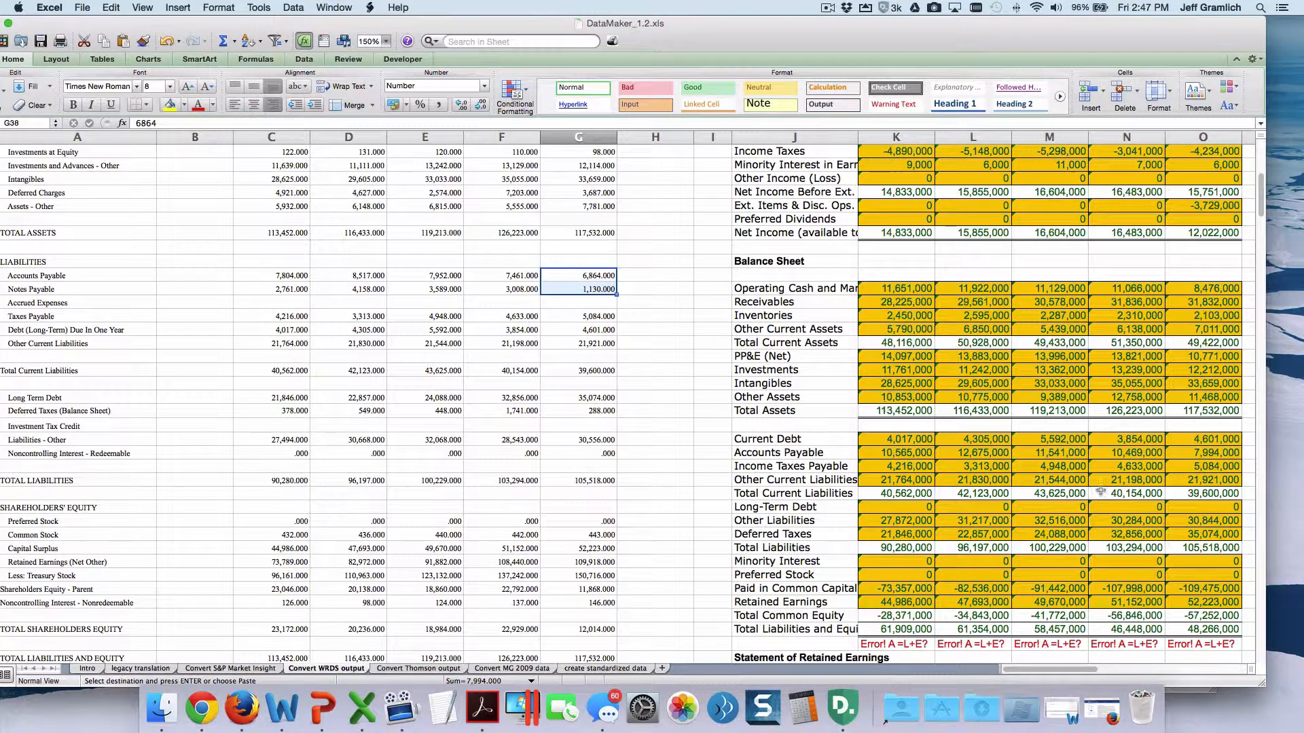
{"action": "left_click", "coordinate": [169, 104]}
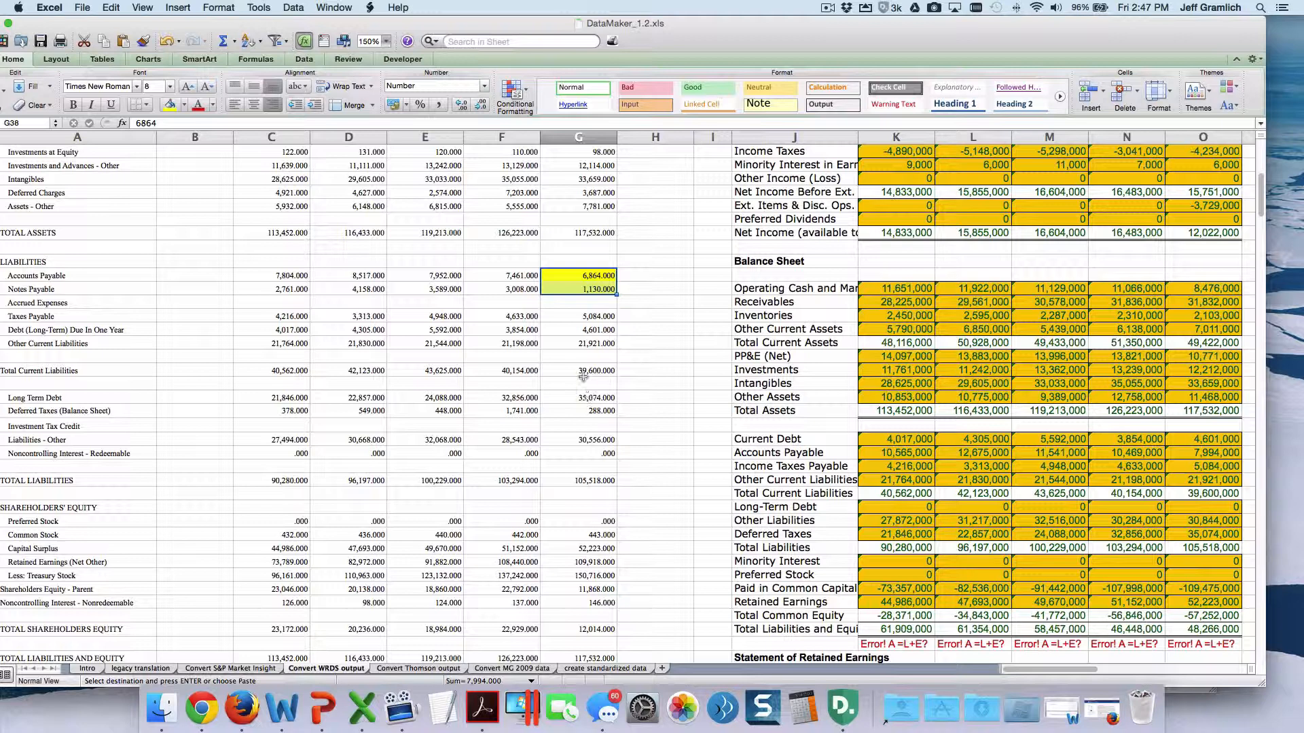
Fill the 2014 WRDS cells for Debt Due In One Year, Taxes Payable and Other Current Liabilities (G42, G41, G43) yellow
{"action": "left_click", "coordinate": [578, 329]}
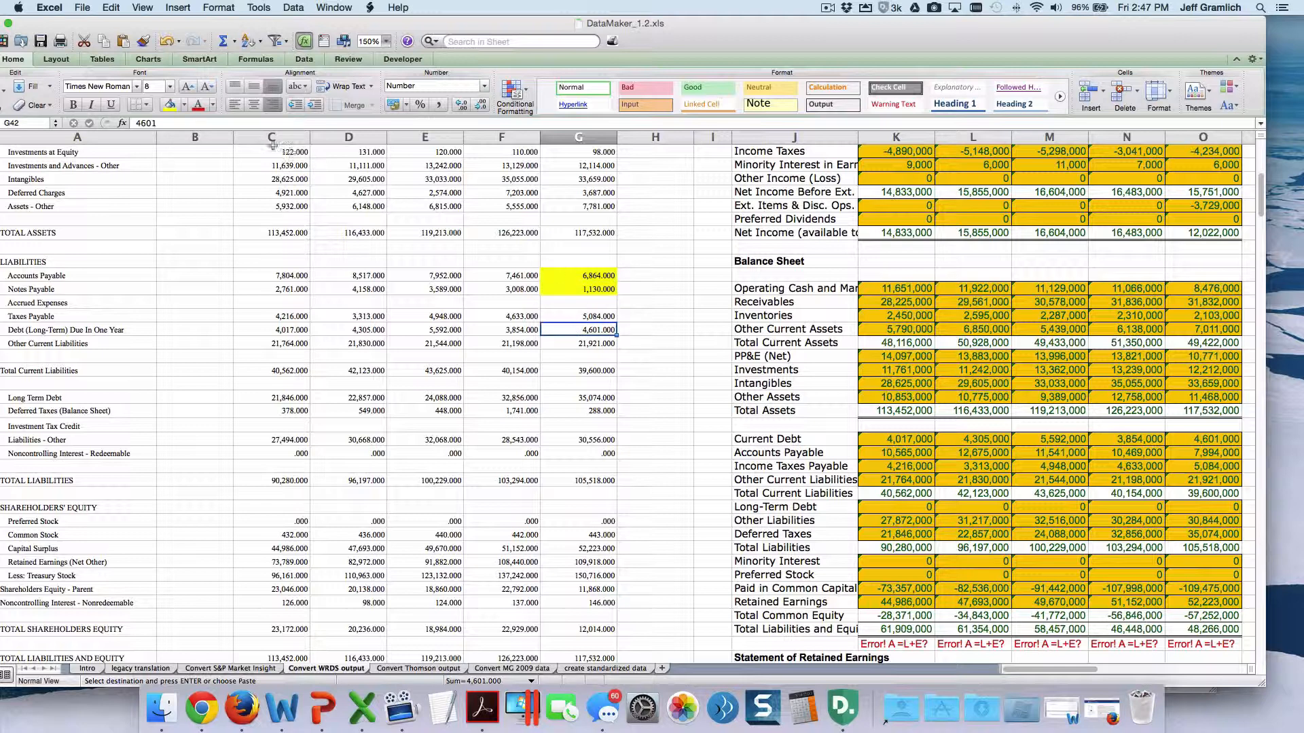
{"action": "left_click", "coordinate": [174, 108]}
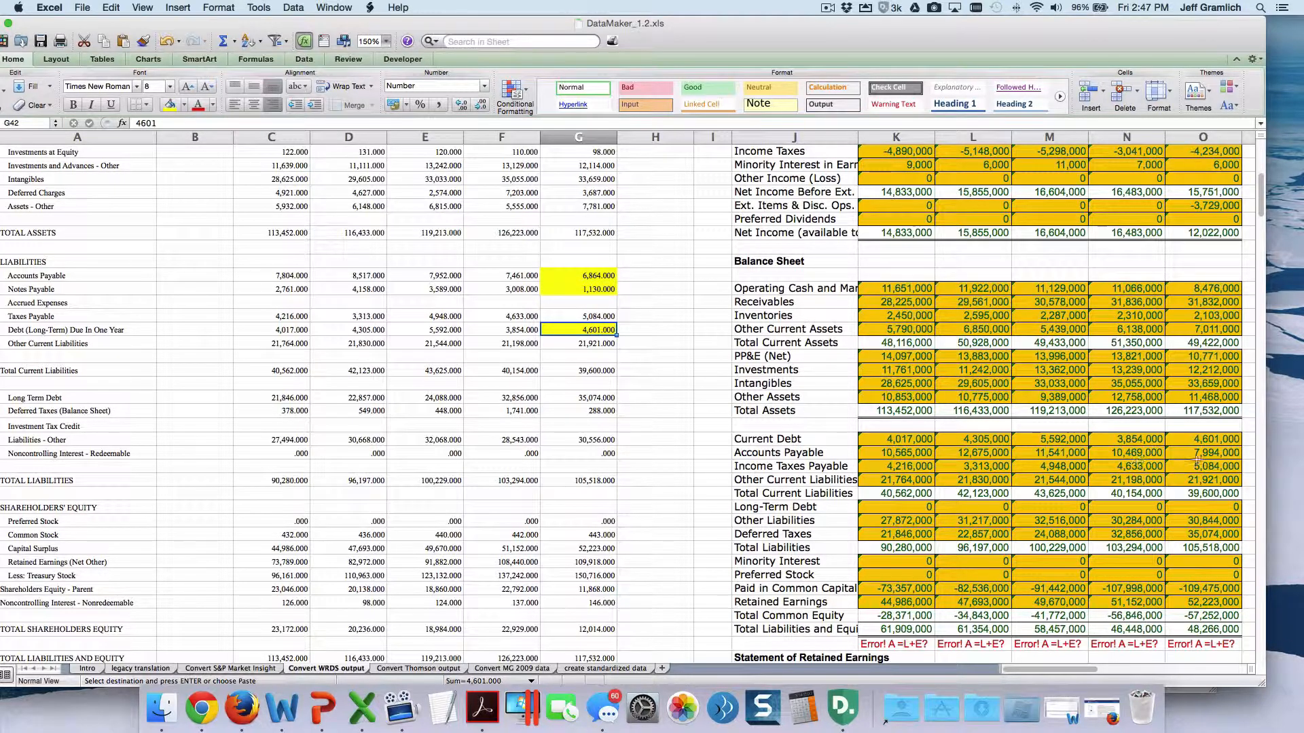
{"action": "left_click", "coordinate": [578, 316]}
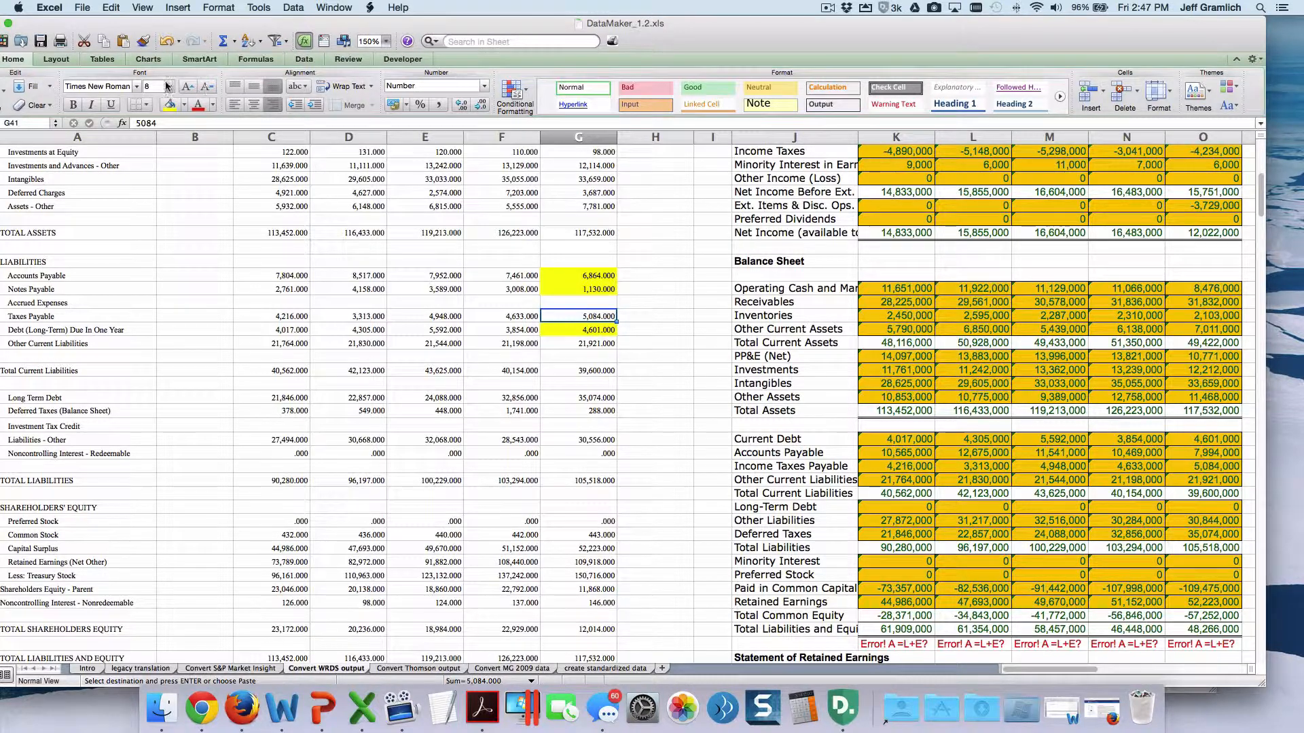
{"action": "left_click", "coordinate": [170, 106]}
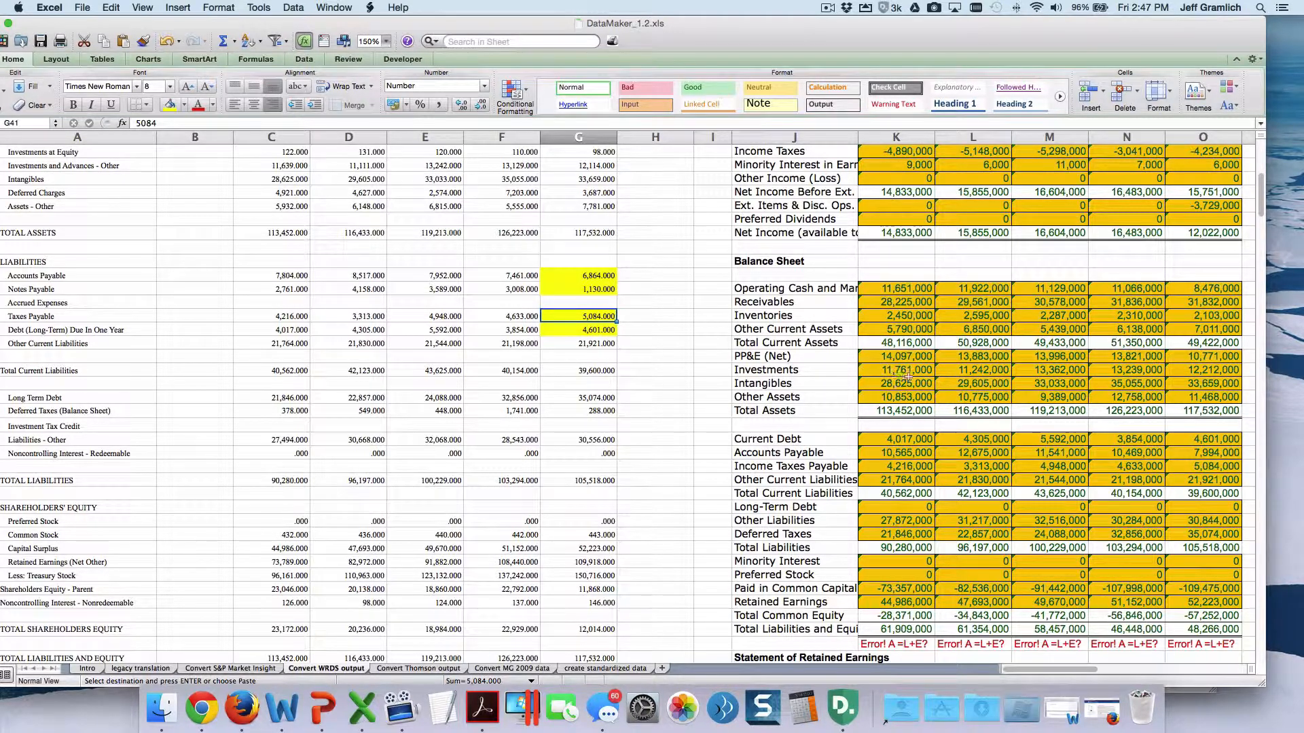
{"action": "left_click", "coordinate": [597, 344]}
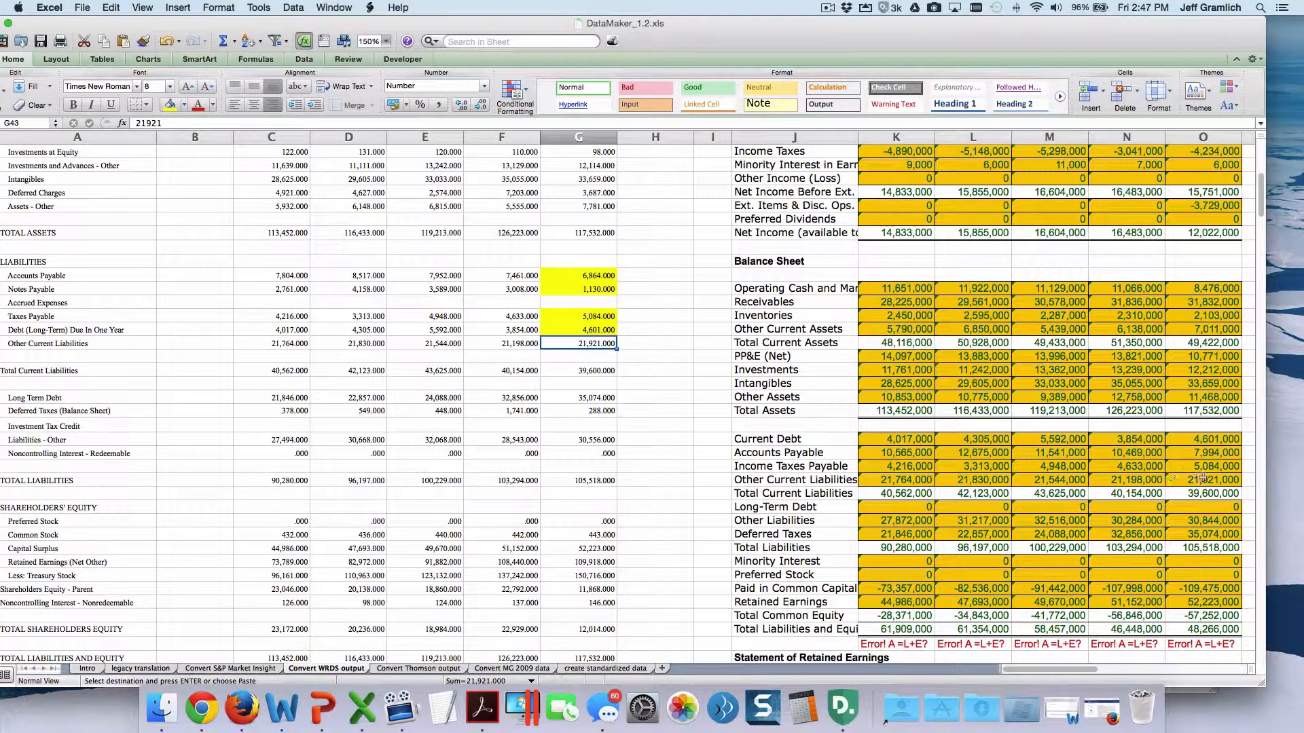
{"action": "left_click", "coordinate": [169, 106]}
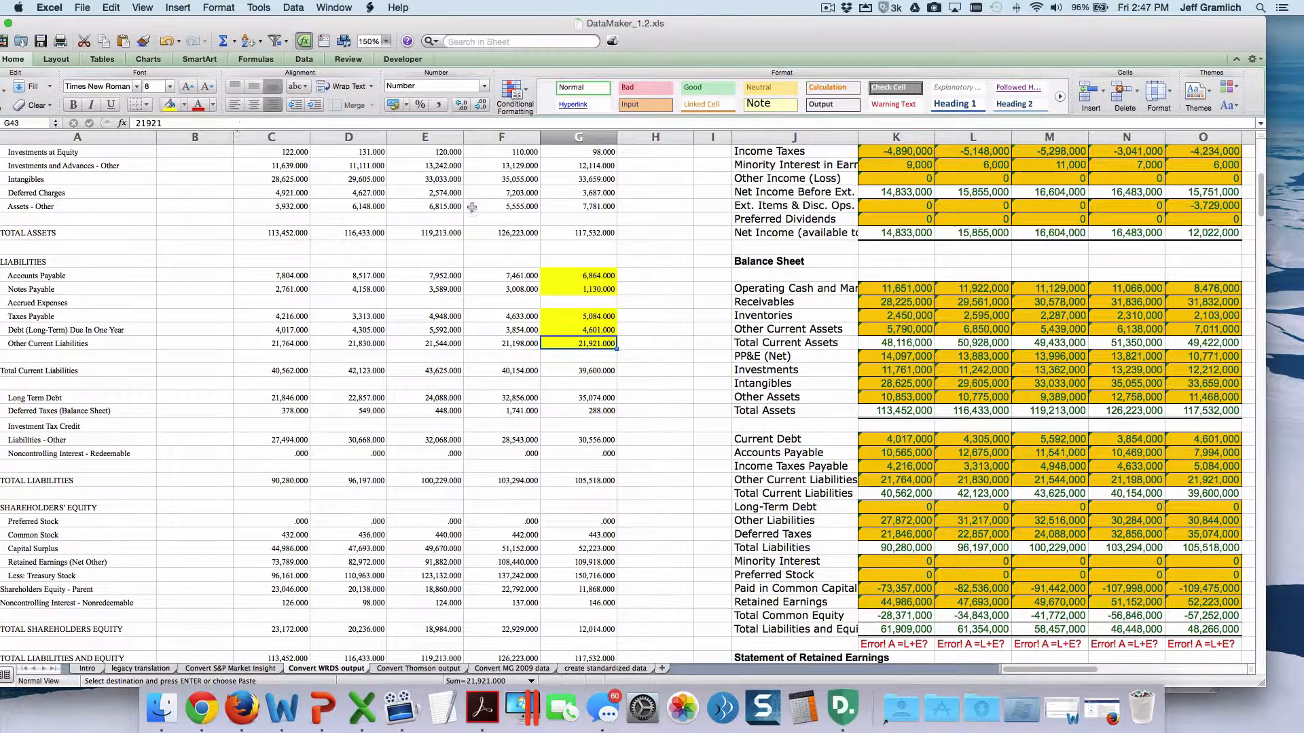
Compare the standardized Total Current Liabilities and Long-Term Debt with the WRDS source figures and inspect the Long-Term Debt formula in K55
{"action": "left_click", "coordinate": [1192, 495]}
{"action": "left_click", "coordinate": [591, 371]}
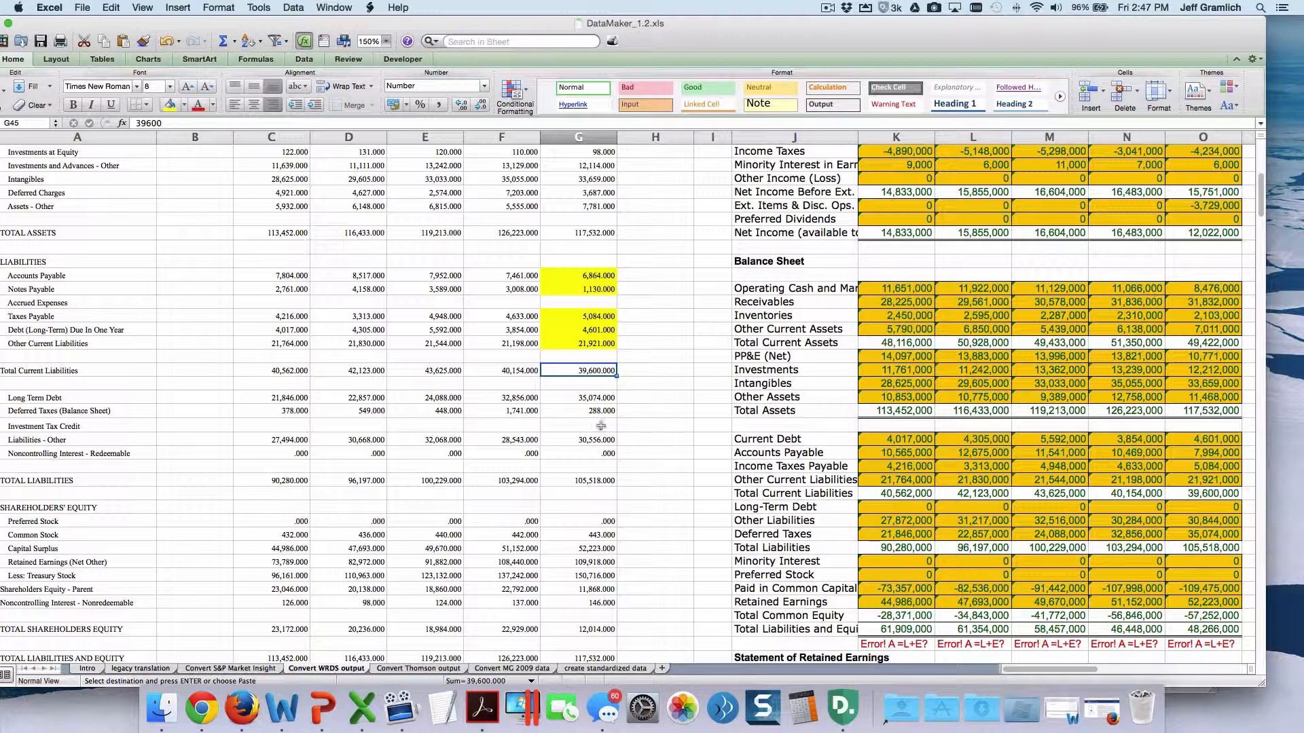
{"action": "left_click", "coordinate": [588, 401]}
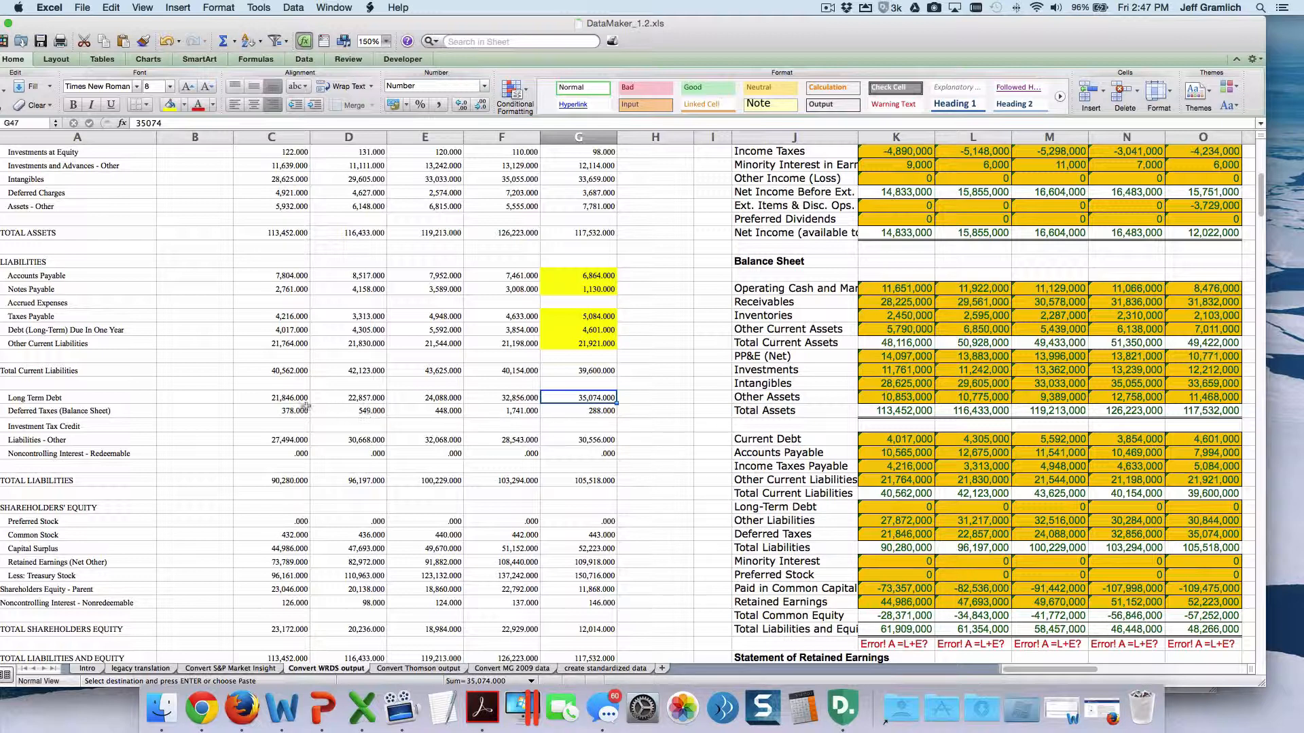
{"action": "left_click", "coordinate": [286, 396]}
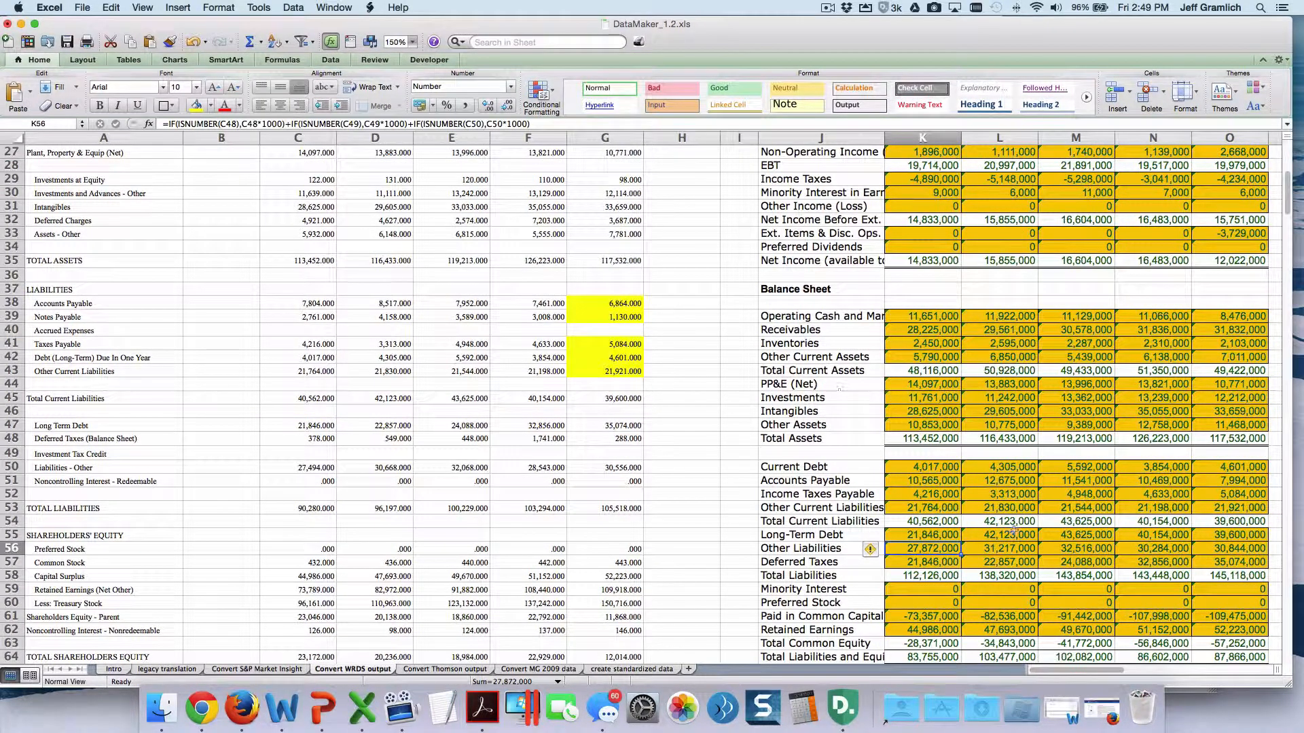
{"action": "left_click", "coordinate": [925, 535]}
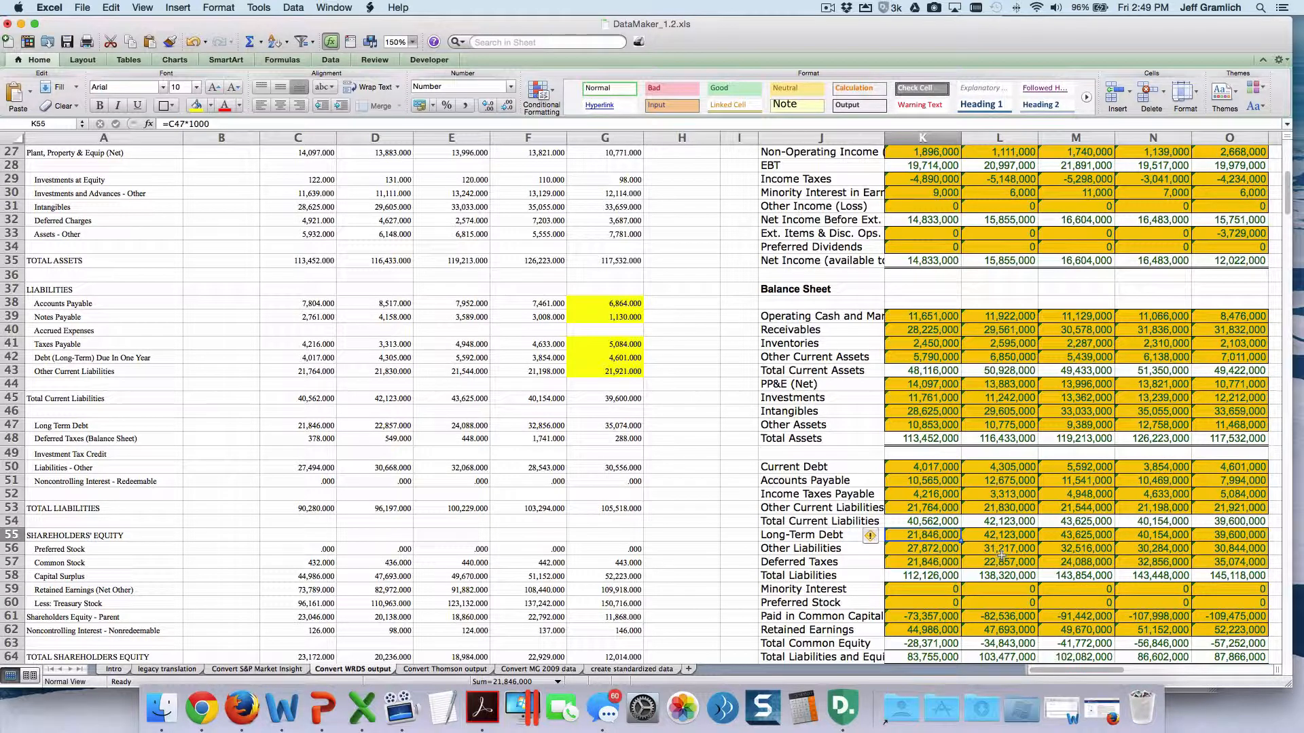
Copy the 2010 Long-Term Debt formula in K55 across L55:O55 and fill the 2014 WRDS Long Term Debt cell G47 yellow
{"action": "left_click", "coordinate": [307, 427]}
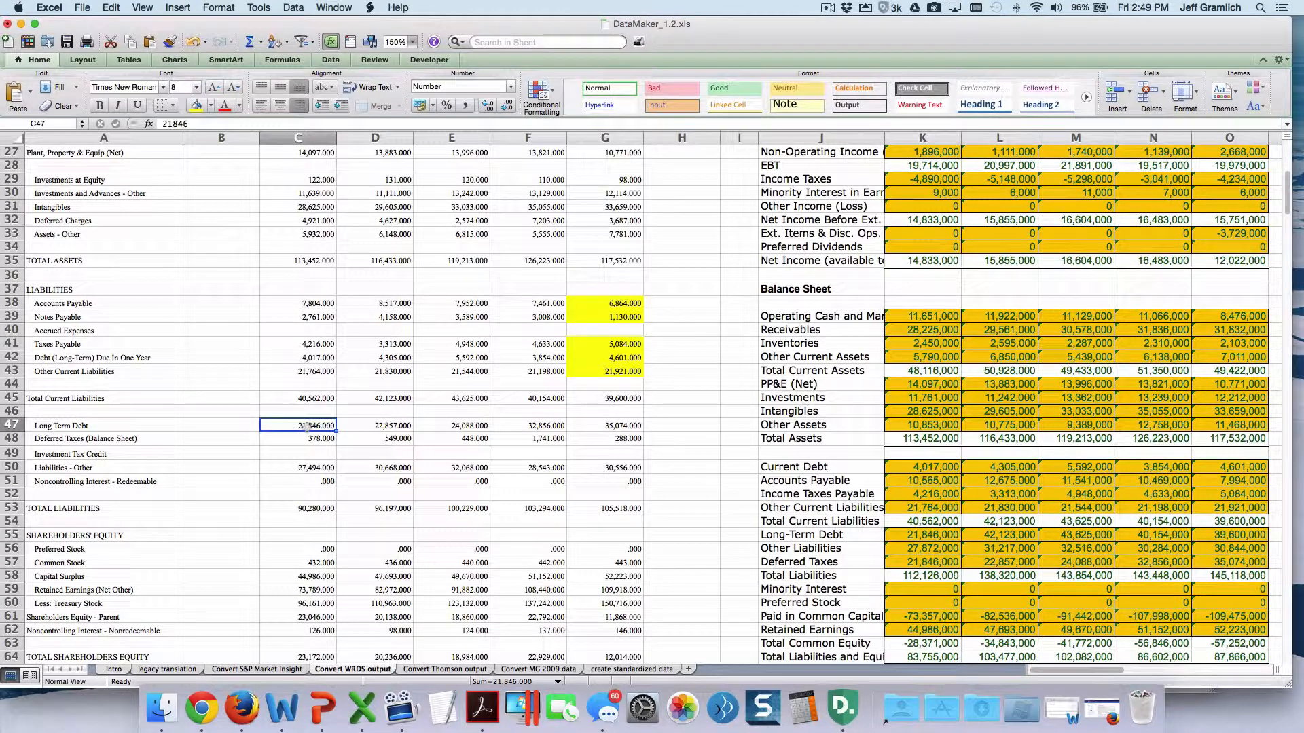
{"action": "left_click", "coordinate": [941, 535]}
{"action": "key", "text": "super+c"}
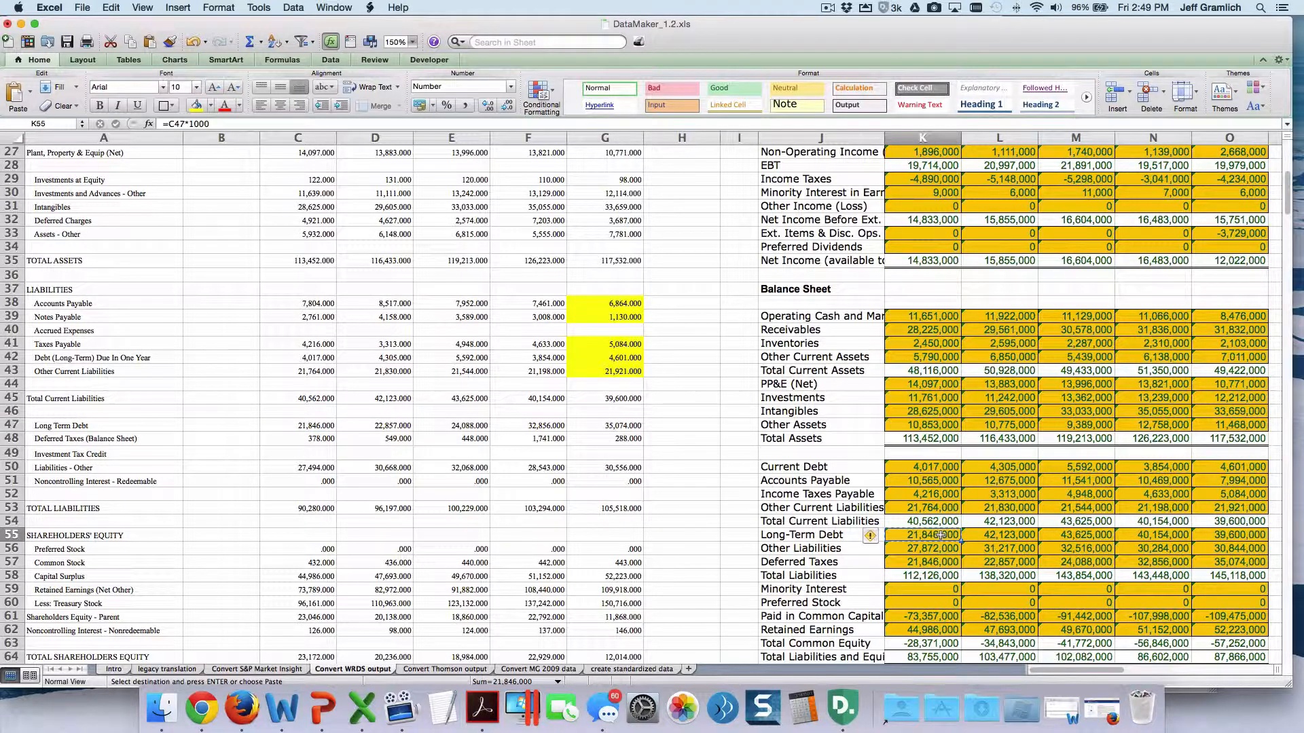
{"action": "key", "text": "Right"}
{"action": "key", "text": "shift+Right"}
{"action": "key", "text": "shift+Right"}
{"action": "key", "text": "shift+Right"}
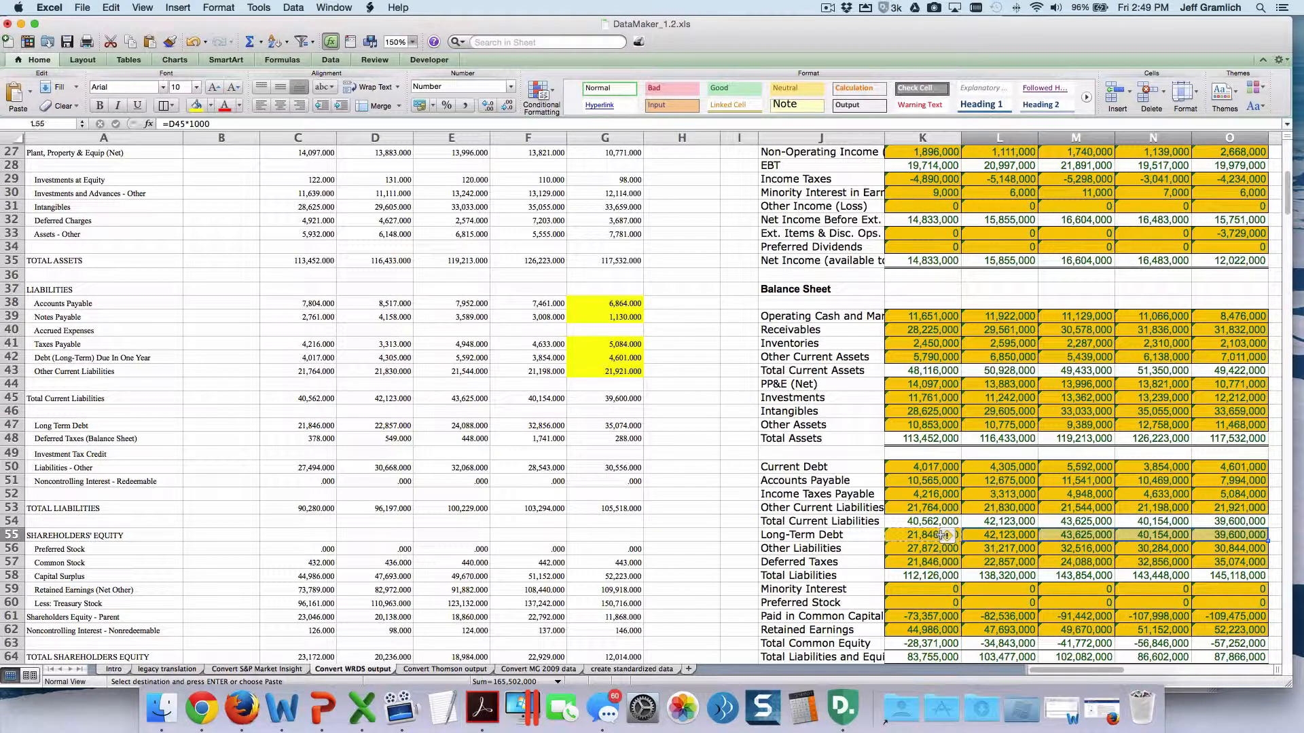
{"action": "key", "text": "super+v"}
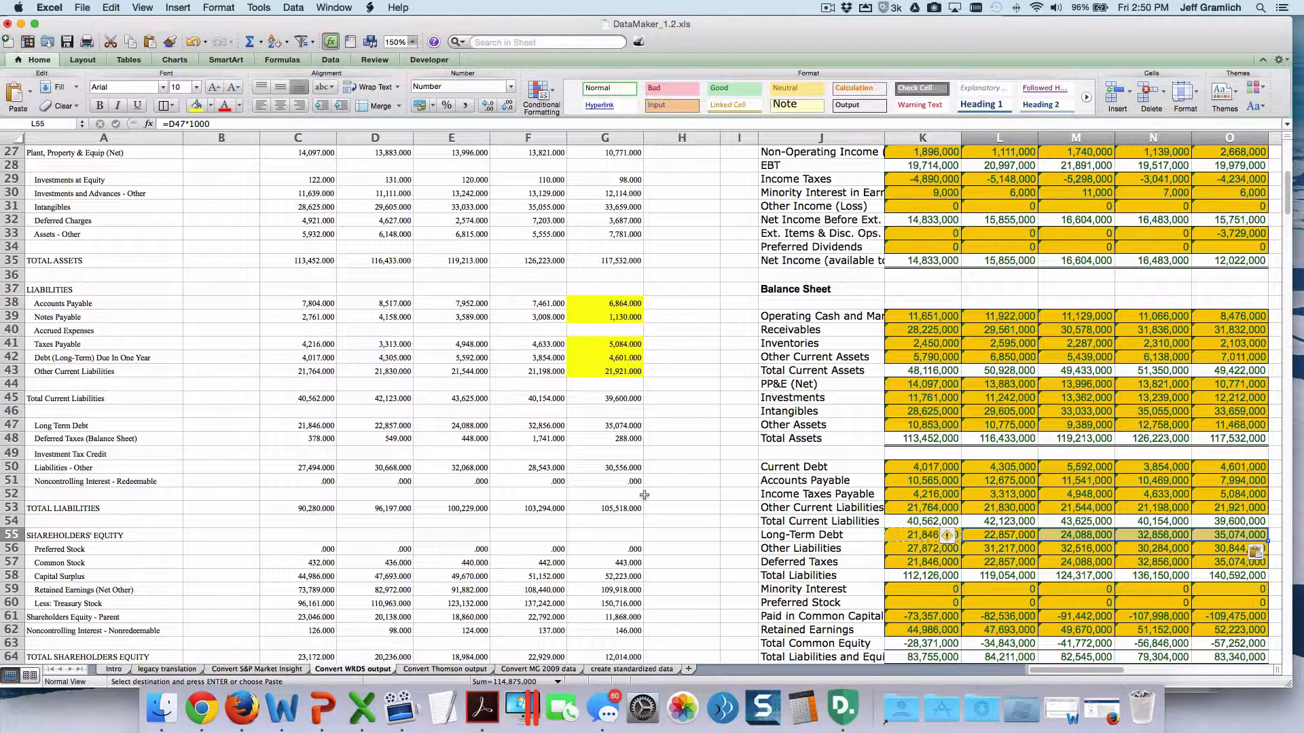
{"action": "left_click", "coordinate": [623, 428]}
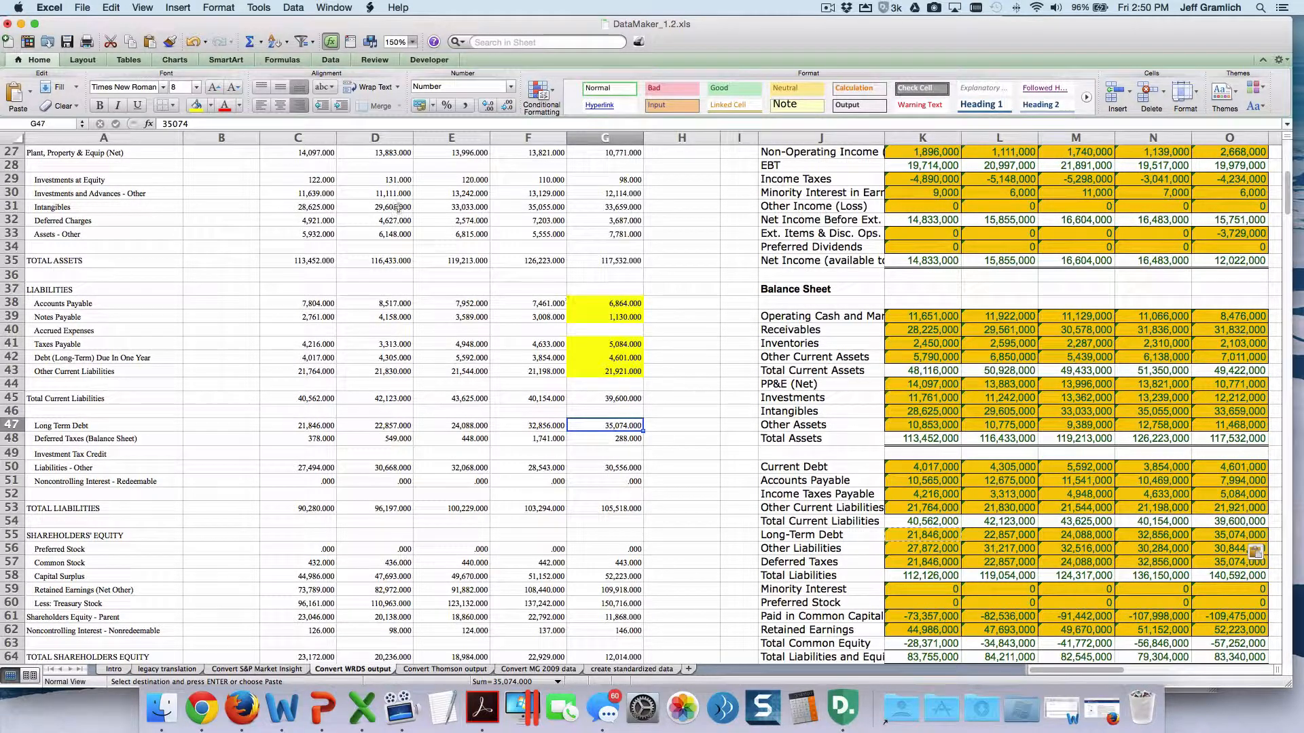
{"action": "left_click", "coordinate": [196, 107]}
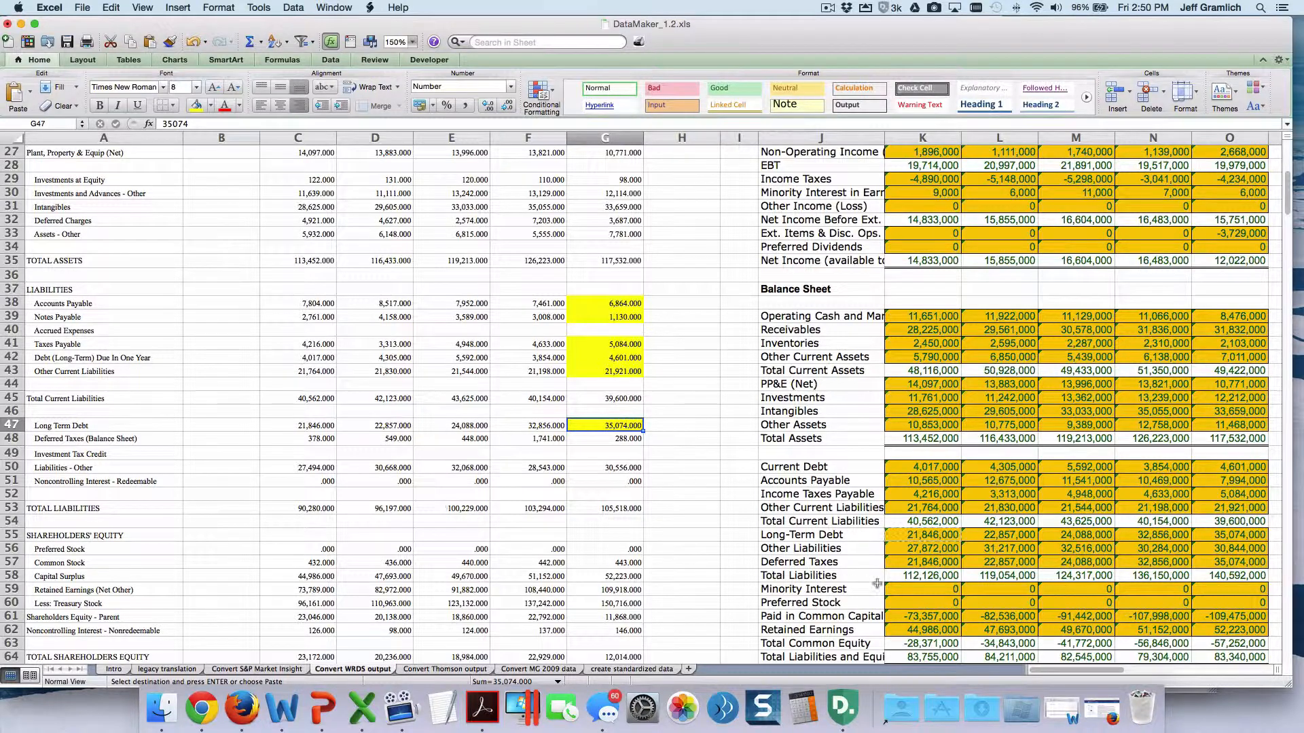
Replace the 2010 Other Liabilities formula in K56 with =C50*1000, referencing WRDS Liabilities - Other
{"action": "left_click", "coordinate": [920, 549]}
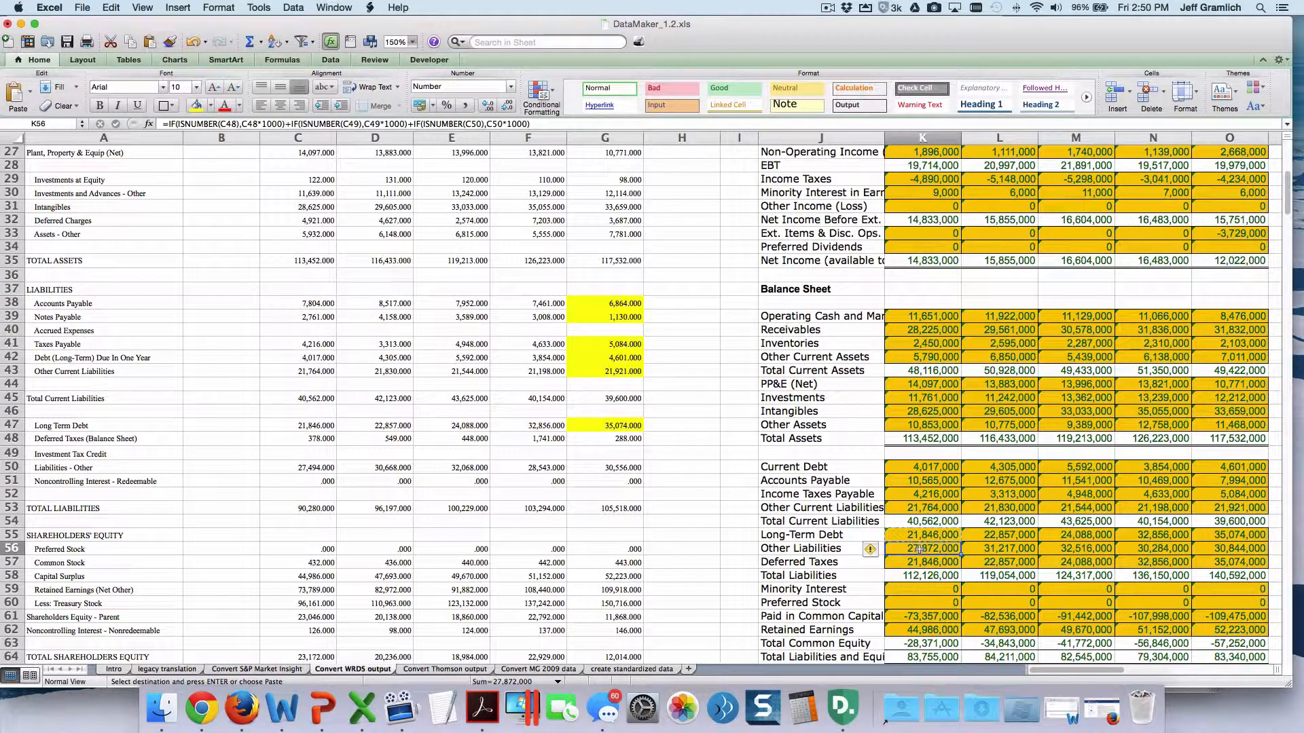
{"action": "type", "text": "="}
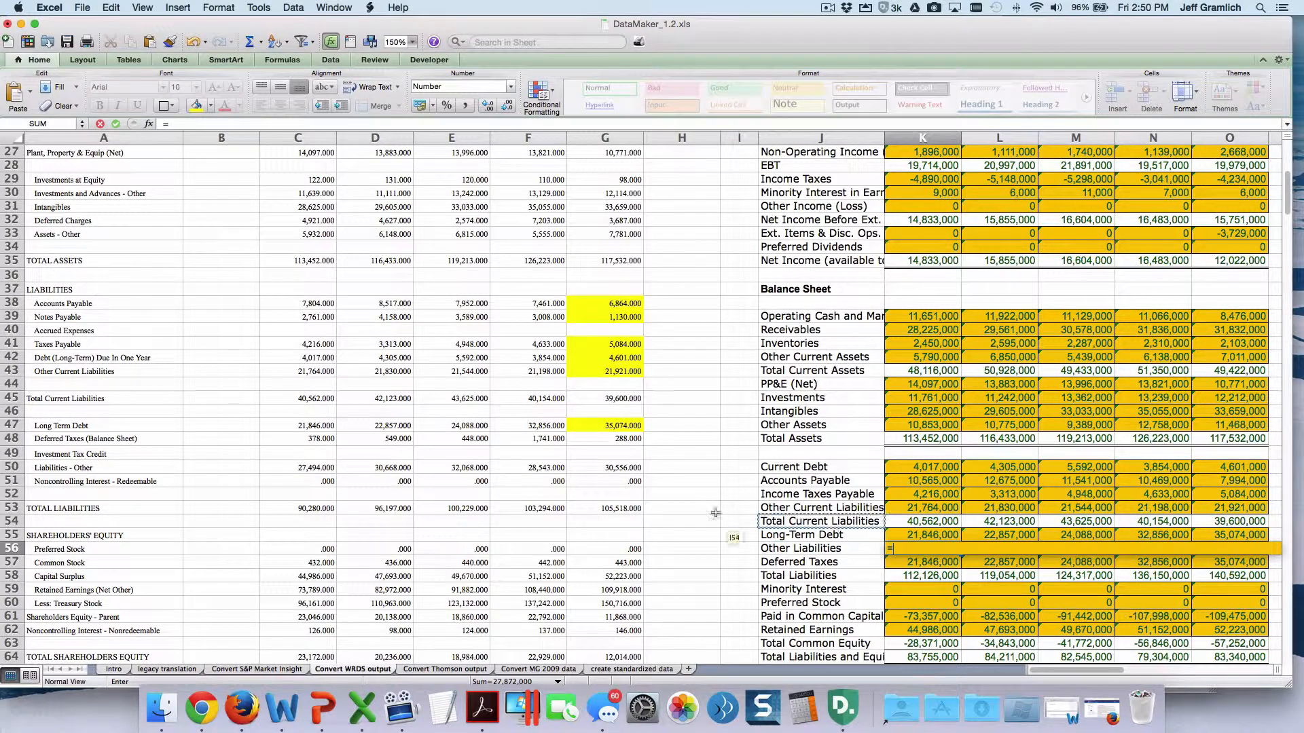
{"action": "left_click", "coordinate": [419, 473]}
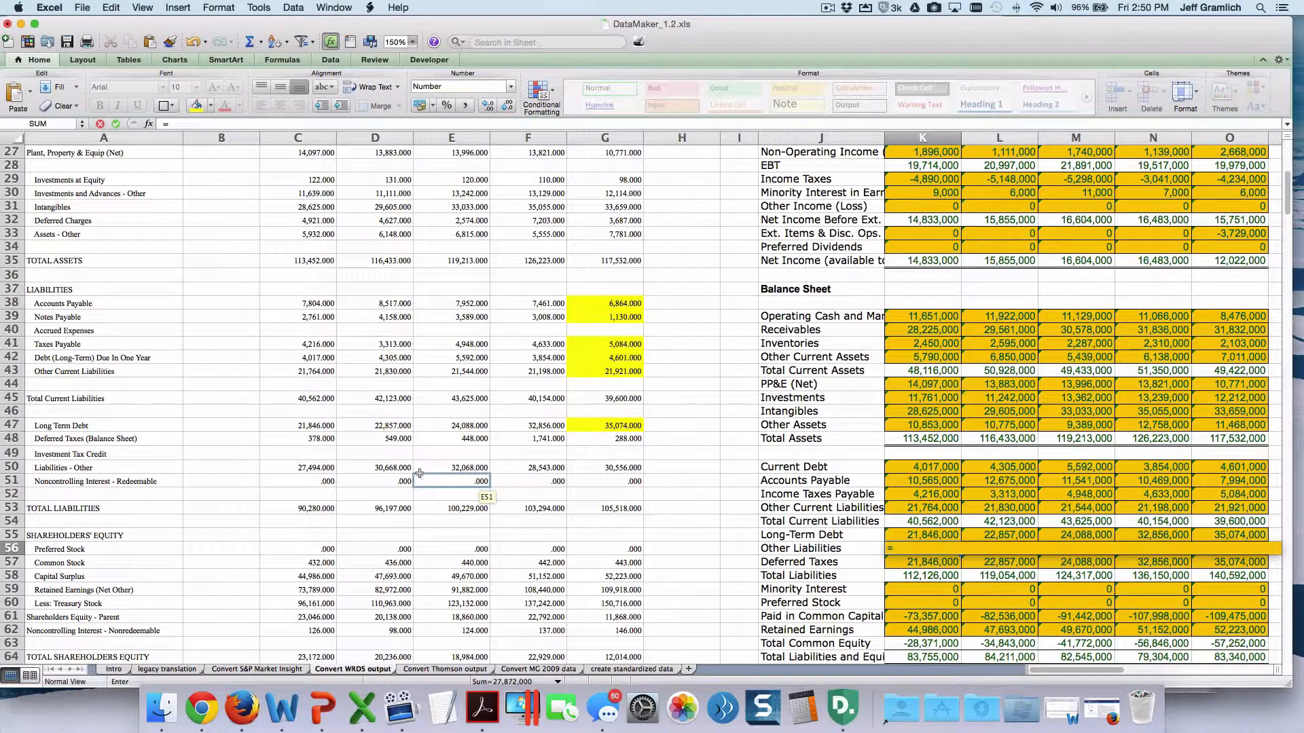
{"action": "left_click", "coordinate": [319, 469]}
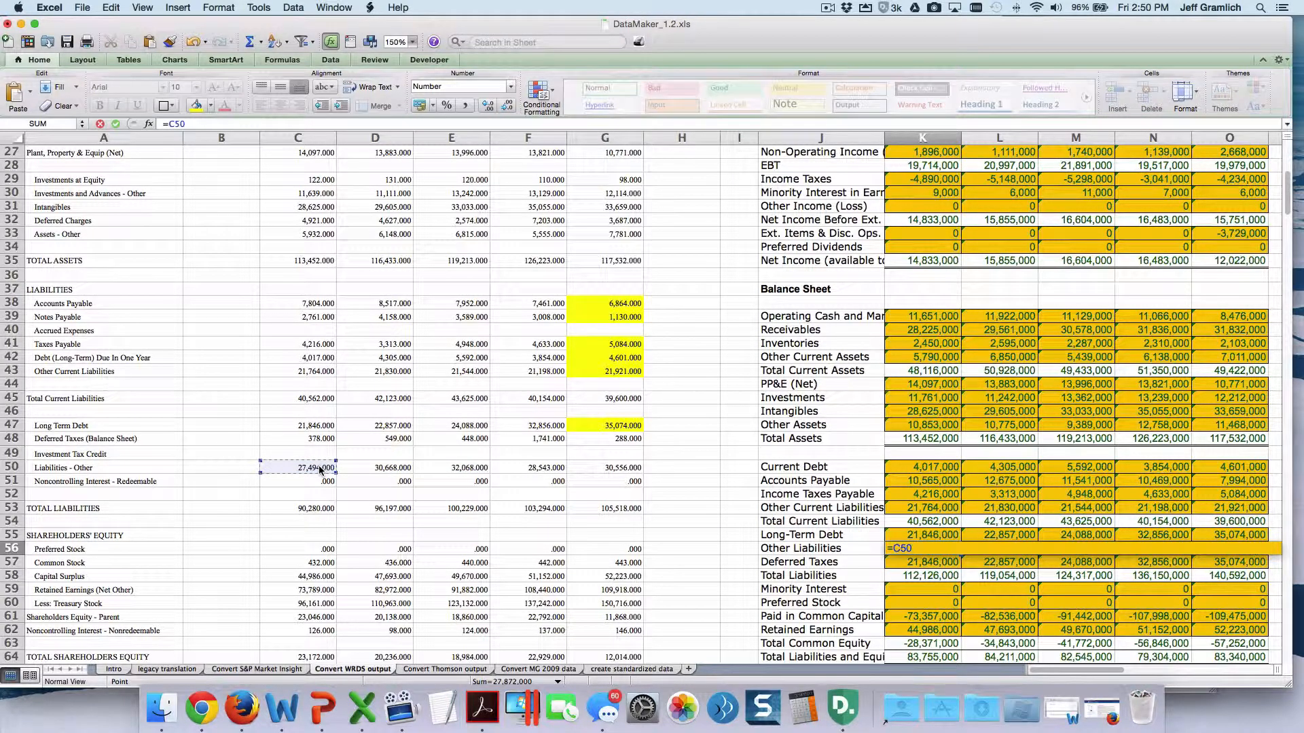
{"action": "type", "text": "*1000"}
{"action": "key", "text": "Return"}
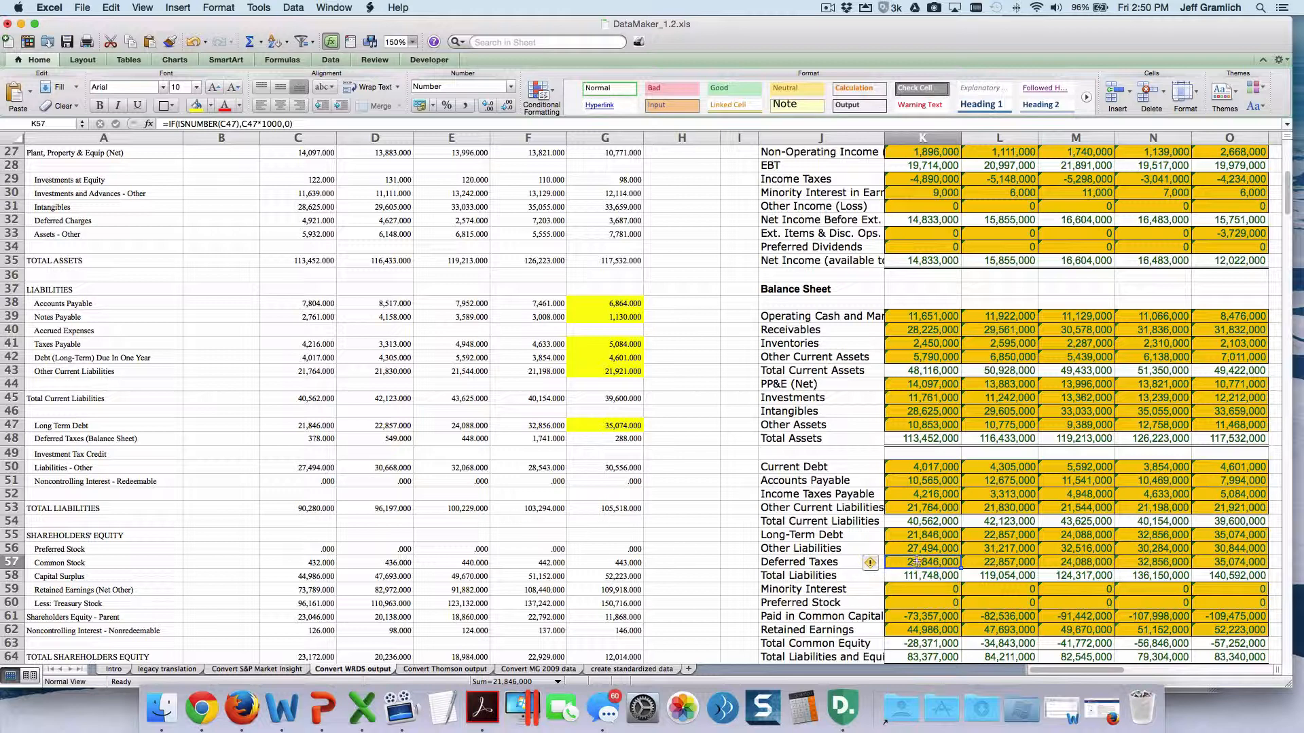
Replace the 2010 Deferred Taxes formula in K57 with =C48*1000, referencing WRDS Deferred Taxes
{"action": "type", "text": "="}
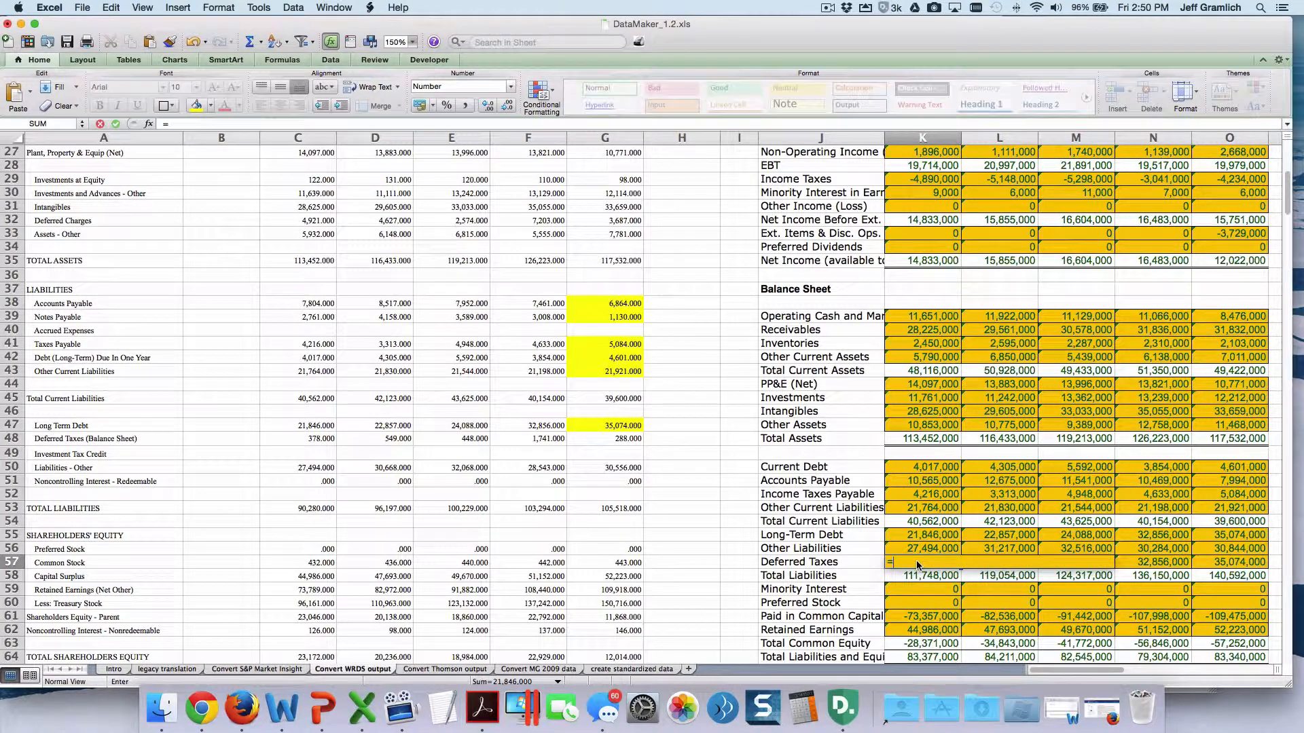
{"action": "left_click", "coordinate": [314, 441]}
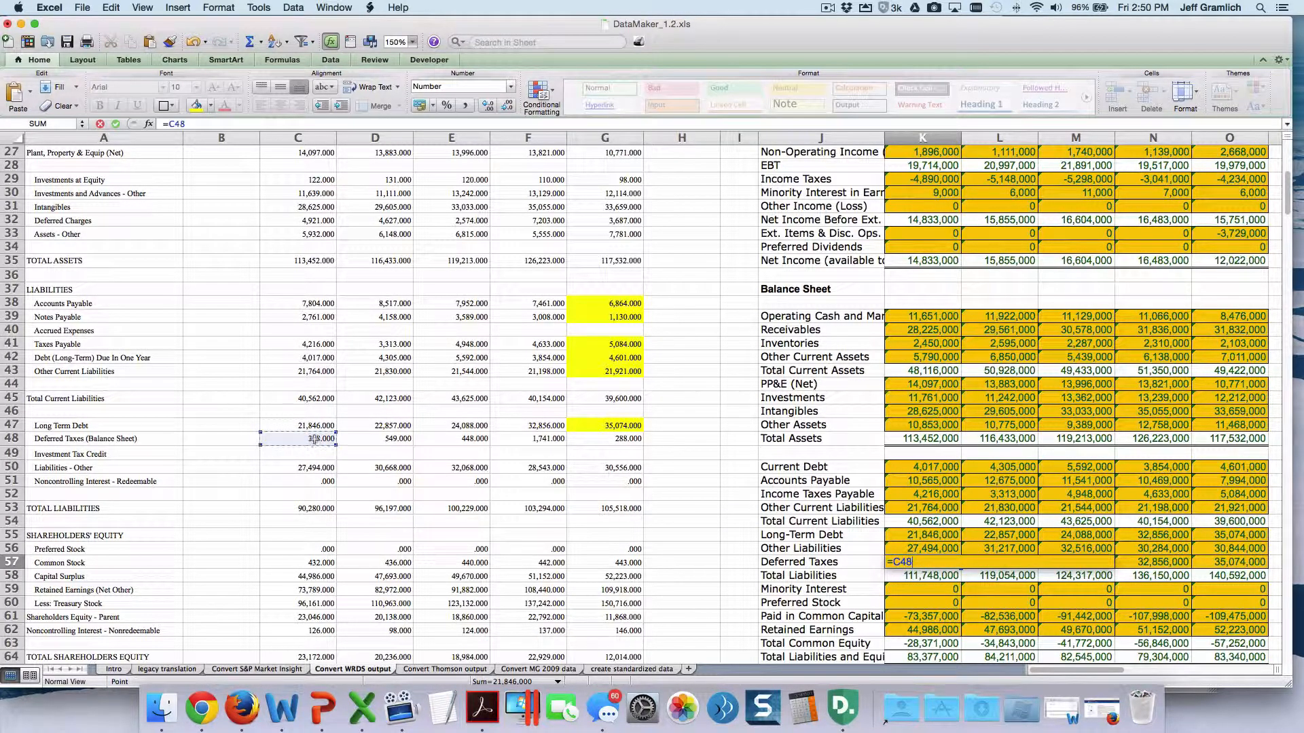
{"action": "type", "text": "*1000"}
{"action": "key", "text": "Return"}
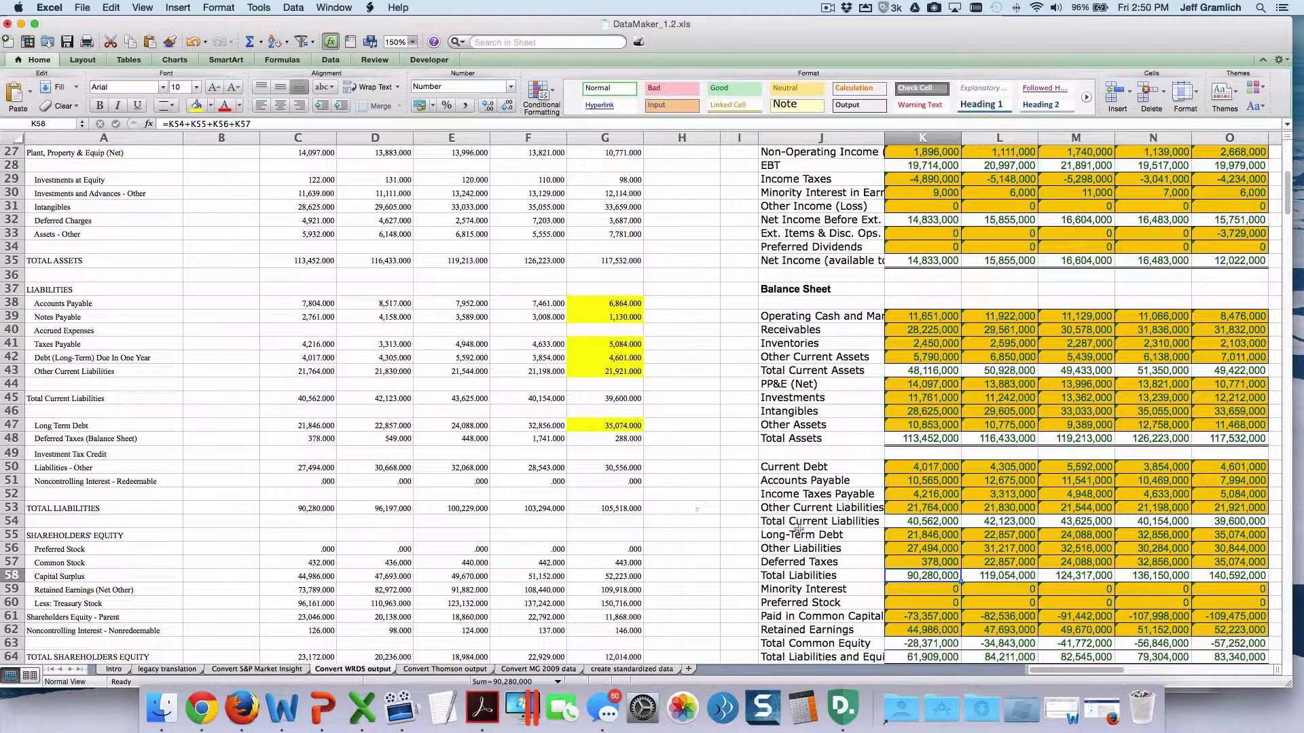
Copy the Other Liabilities and Deferred Taxes formulas in K56:K57 across L56:O57 and compare Total Liabilities with the WRDS totals in C53:G53
{"action": "left_click", "coordinate": [936, 549]}
{"action": "left_click_drag", "start_coordinate": [936, 548], "coordinate": [936, 558]}
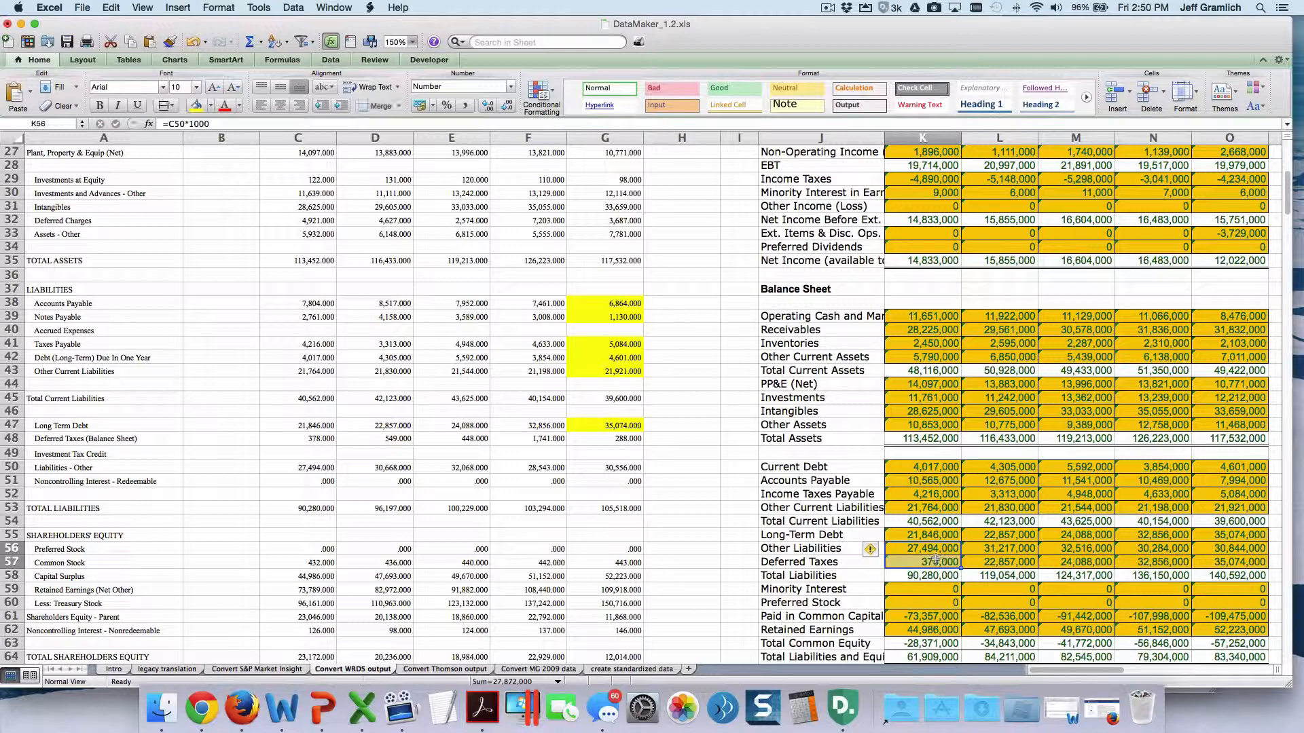
{"action": "key", "text": "cmd+c"}
{"action": "key", "text": "Right"}
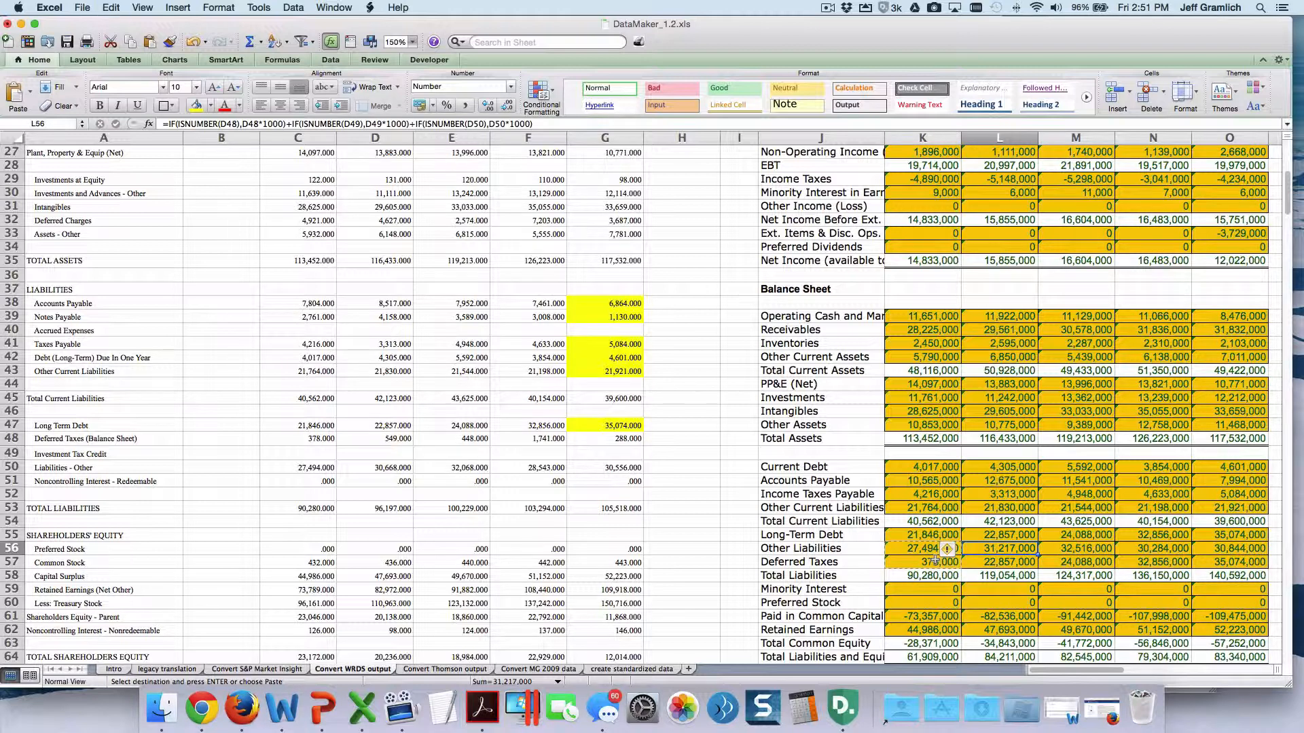
{"action": "key", "text": "shift+Right"}
{"action": "key", "text": "shift+Right"}
{"action": "key", "text": "shift+Right"}
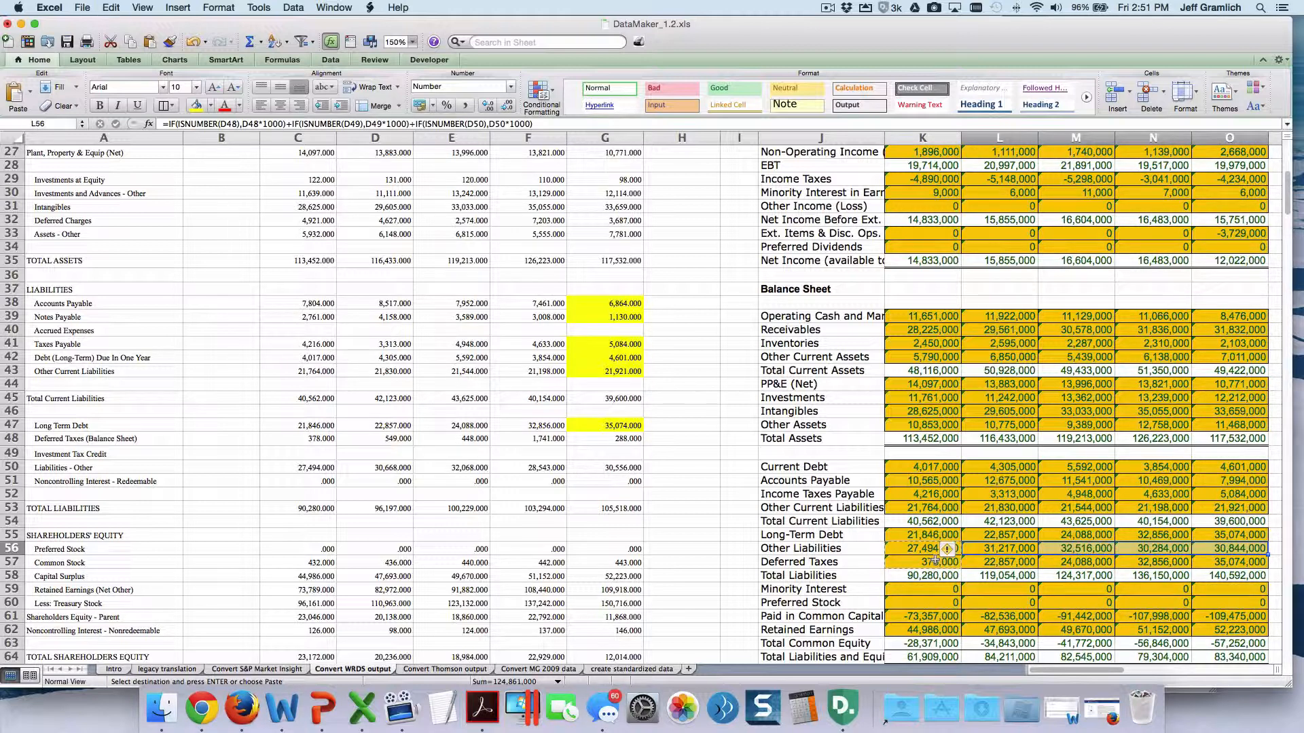
{"action": "key", "text": "cmd+v"}
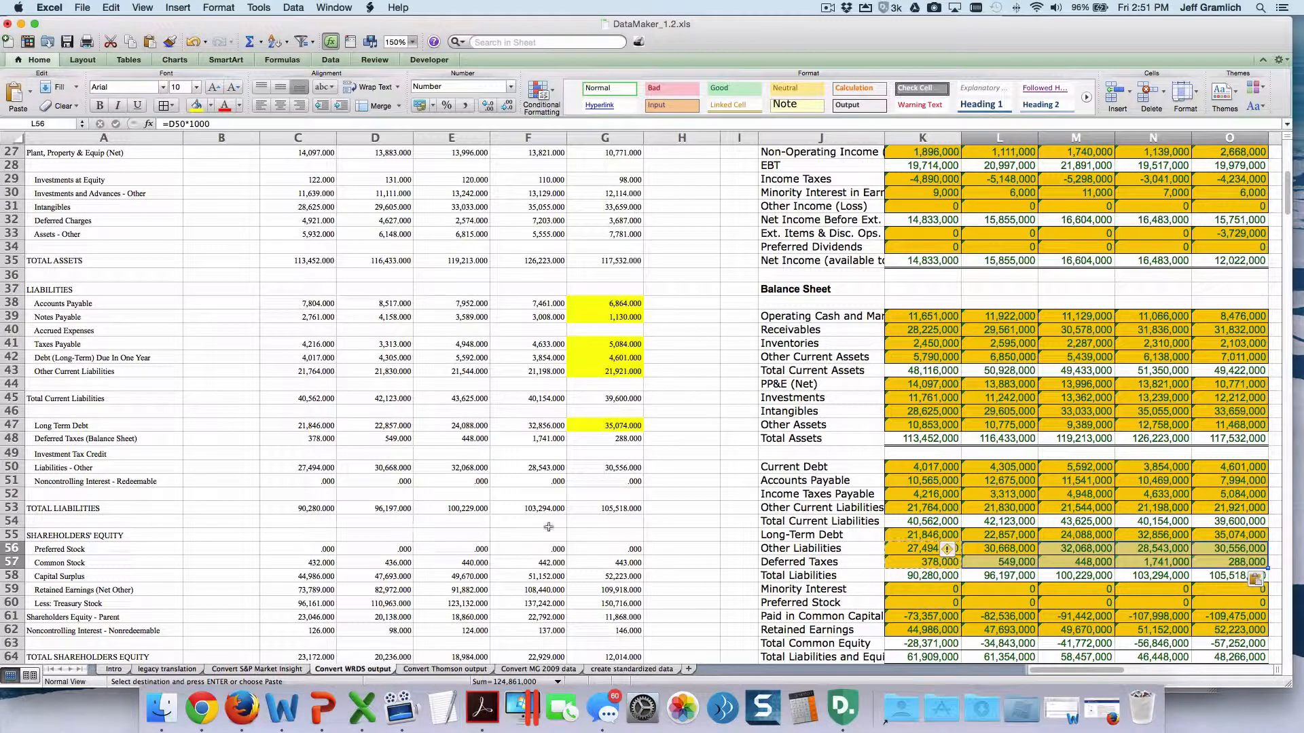
{"action": "left_click", "coordinate": [608, 508]}
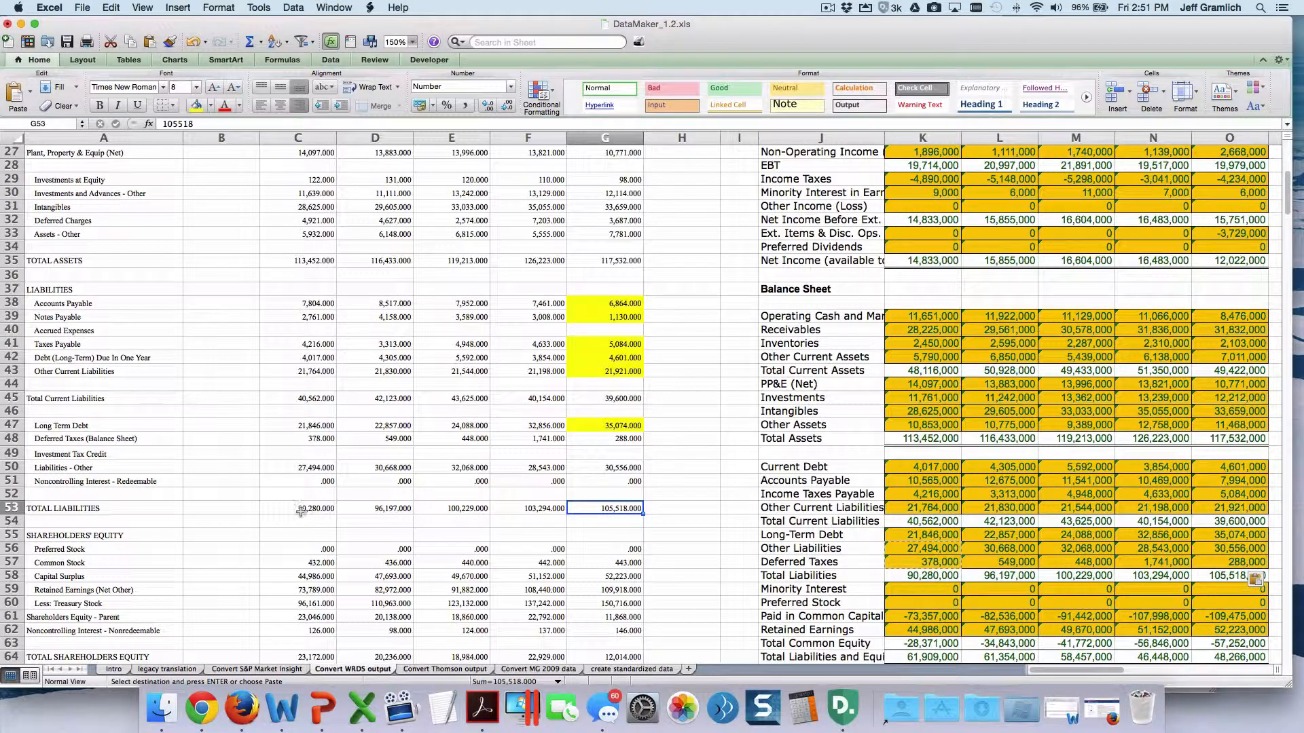
{"action": "left_click_drag", "start_coordinate": [300, 510], "coordinate": [611, 510]}
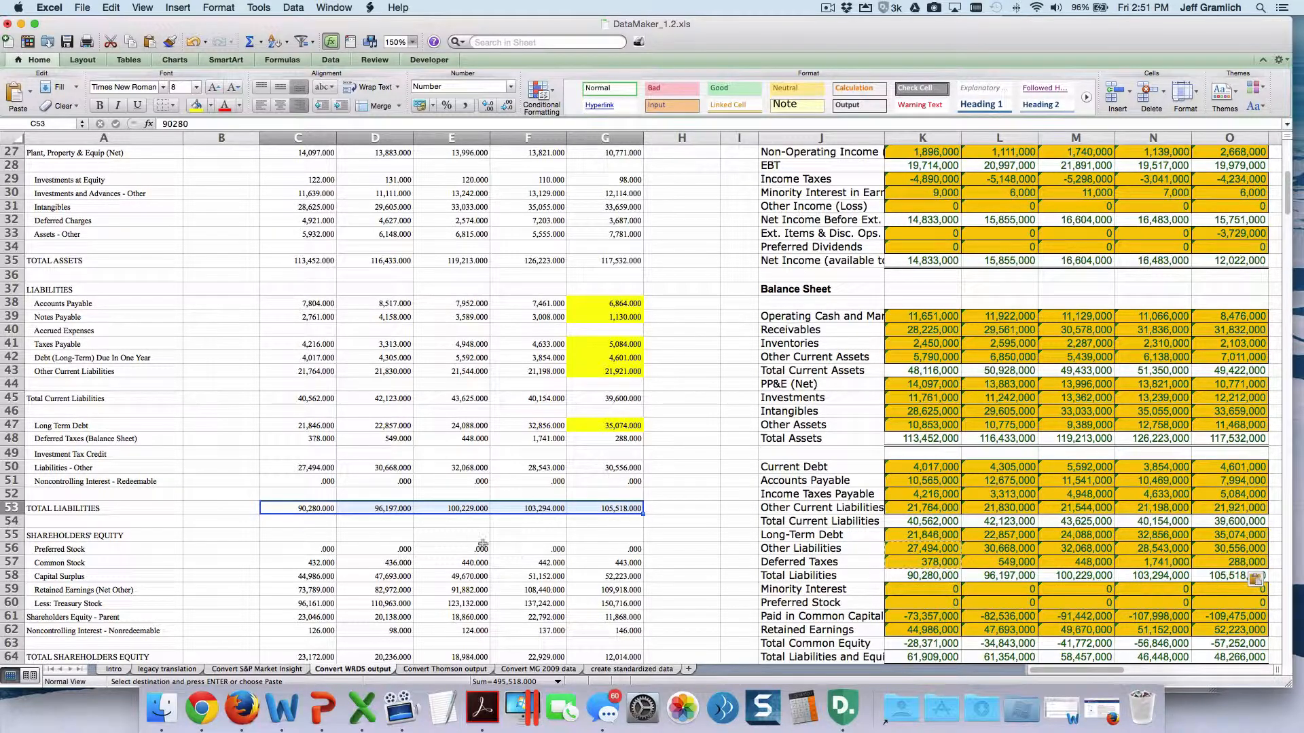
Replace the 2010 Minority Interest formula in K59 with =C62*1000, referencing WRDS Noncontrolling Interest - Nonredeemable
{"action": "scroll", "coordinate": [489, 544], "scroll_direction": "down", "scroll_amount": 4}
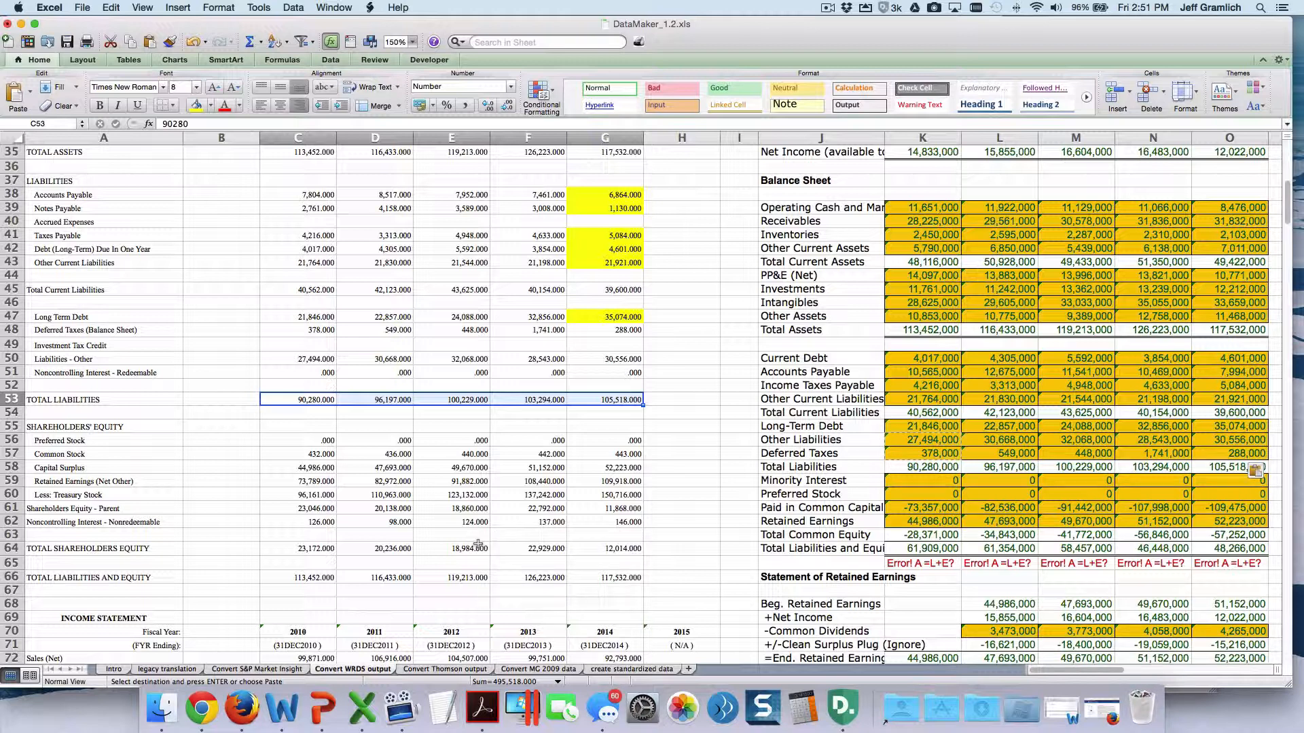
{"action": "left_click", "coordinate": [313, 521]}
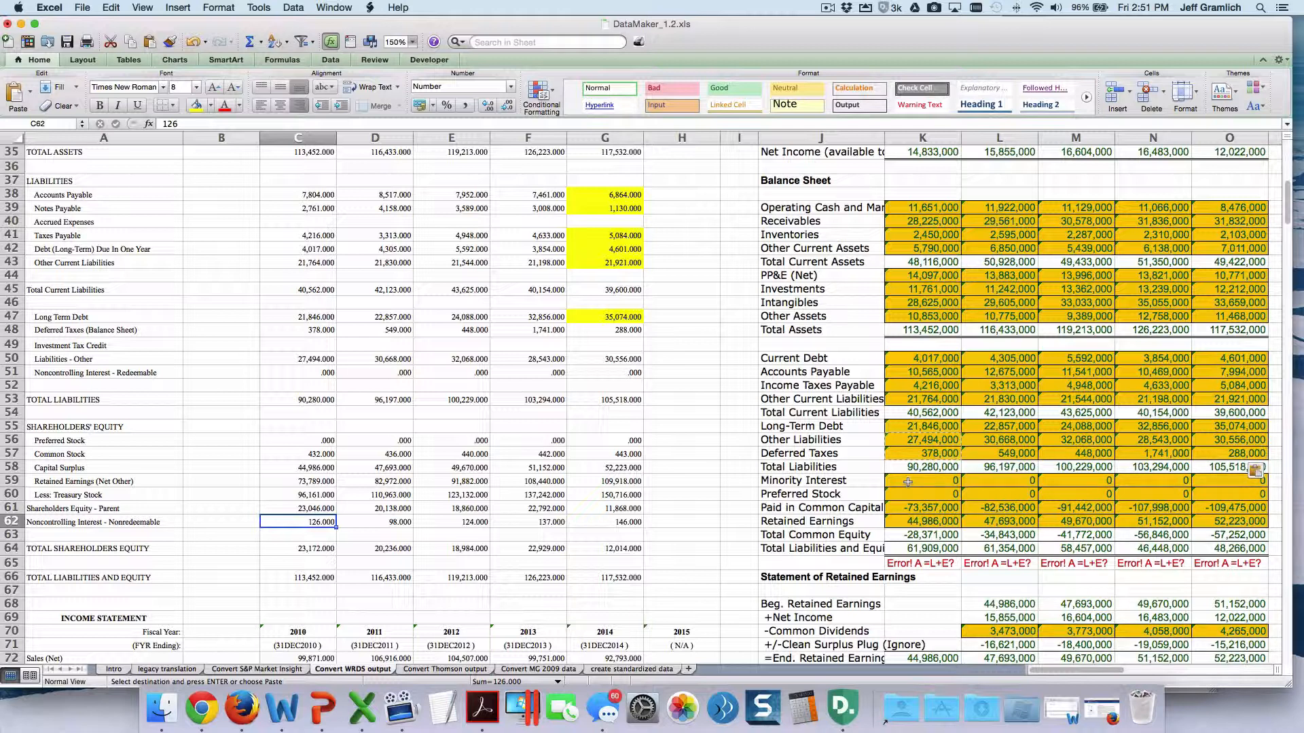
{"action": "left_click", "coordinate": [908, 482]}
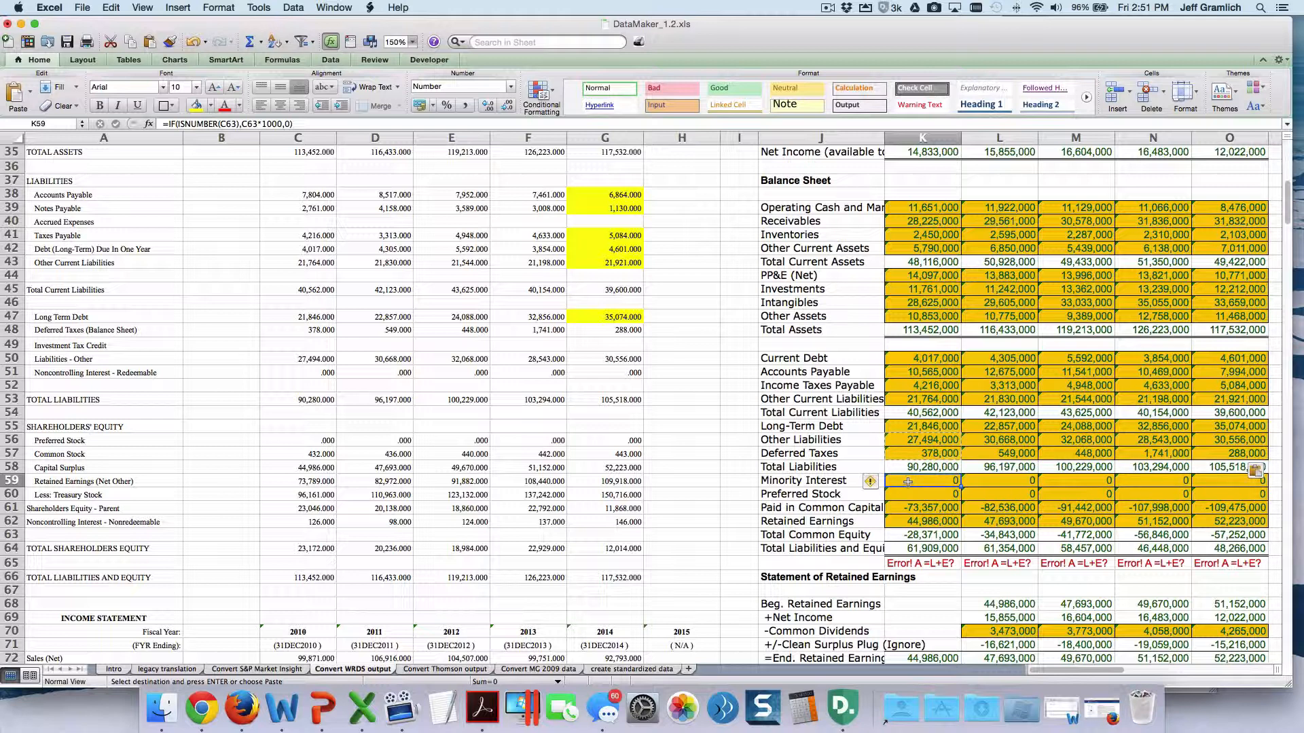
{"action": "type", "text": "="}
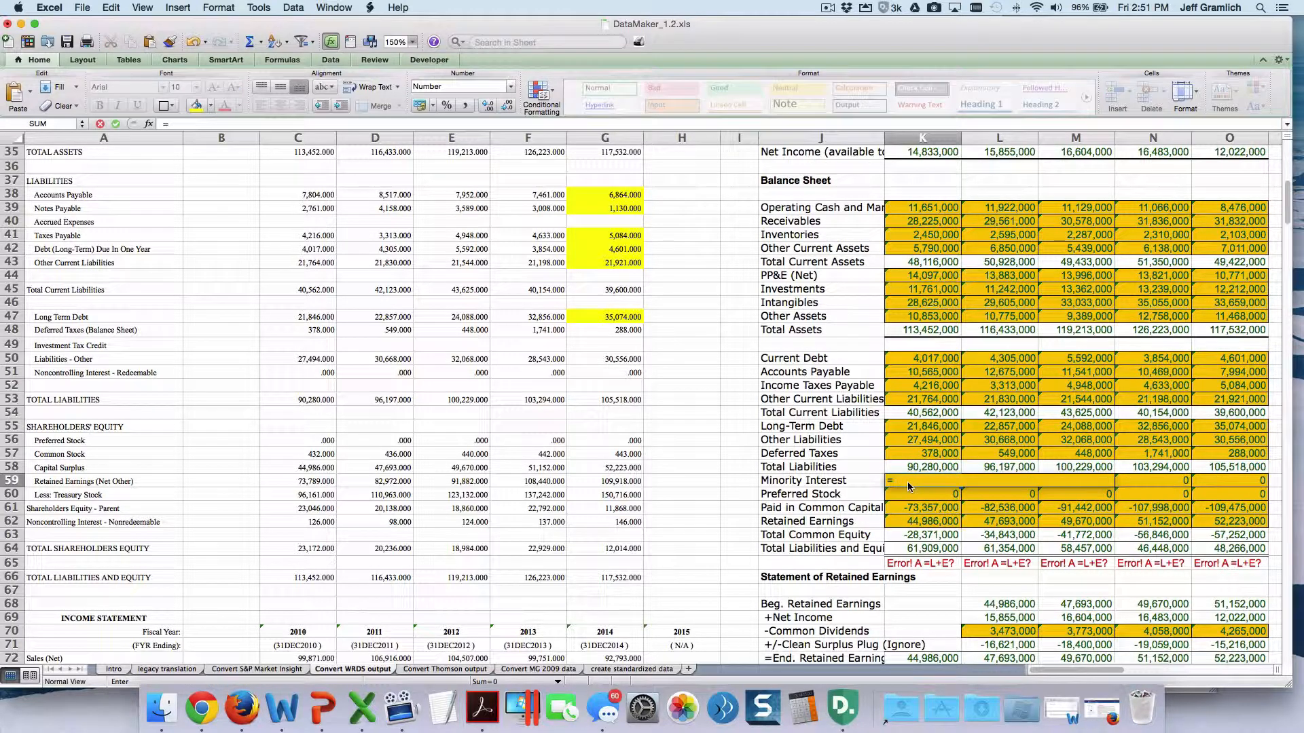
{"action": "left_click", "coordinate": [322, 523]}
{"action": "type", "text": "*"}
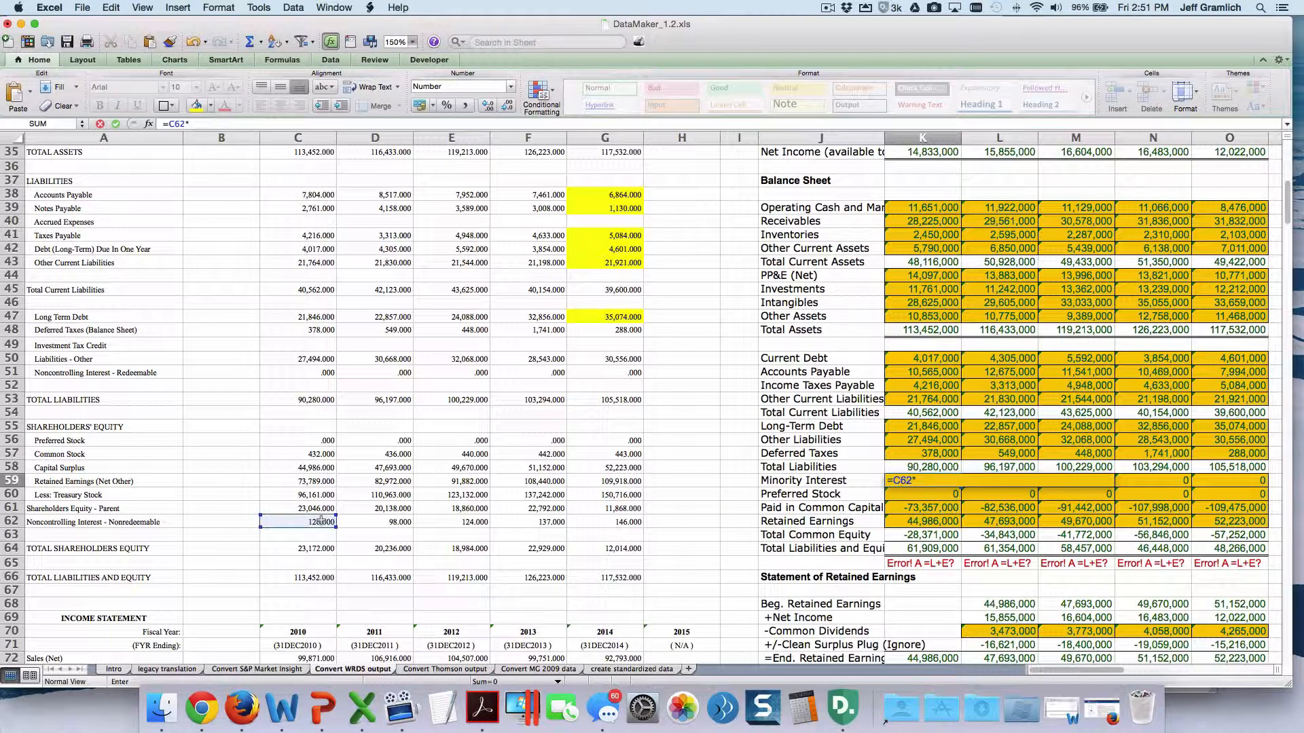
{"action": "type", "text": "1000"}
{"action": "key", "text": "Return"}
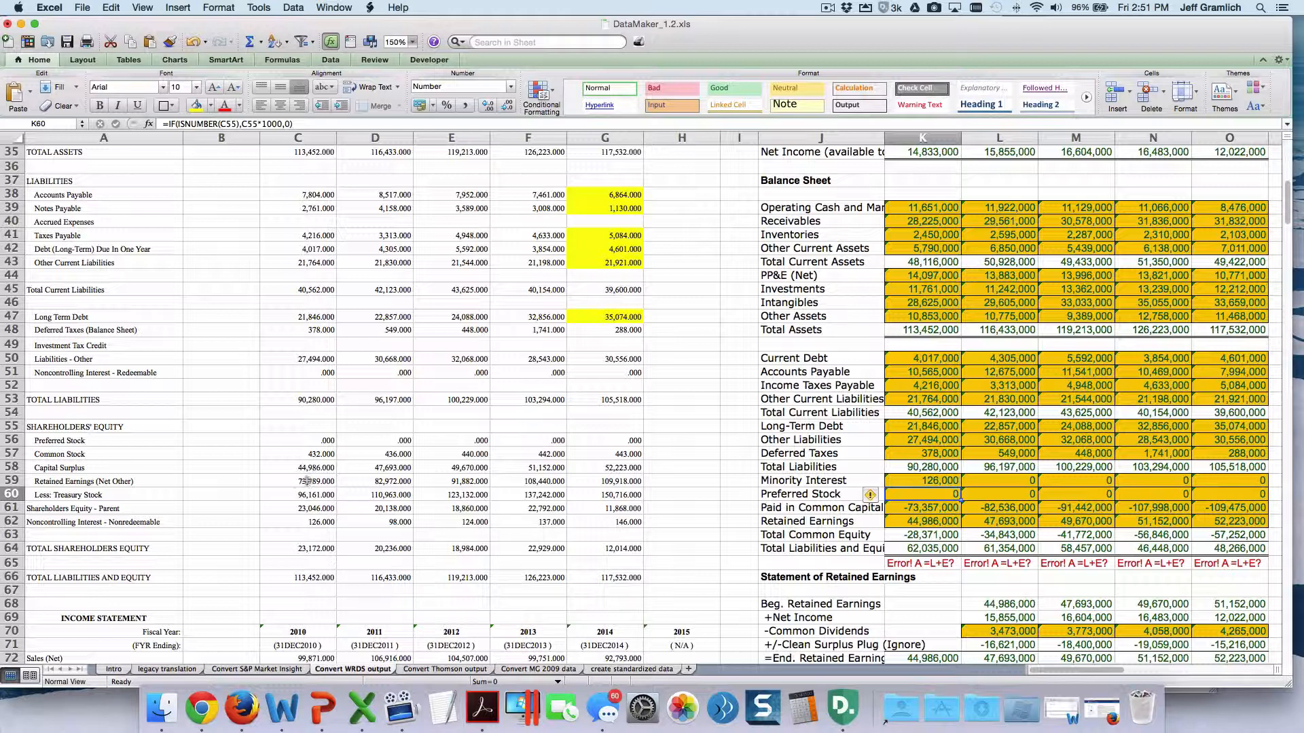
Replace the 2010 Paid in Common Capital formula in K61 with =(C57+C58-C60)*1000, combining common stock and capital surplus less treasury stock
{"action": "left_click", "coordinate": [936, 506]}
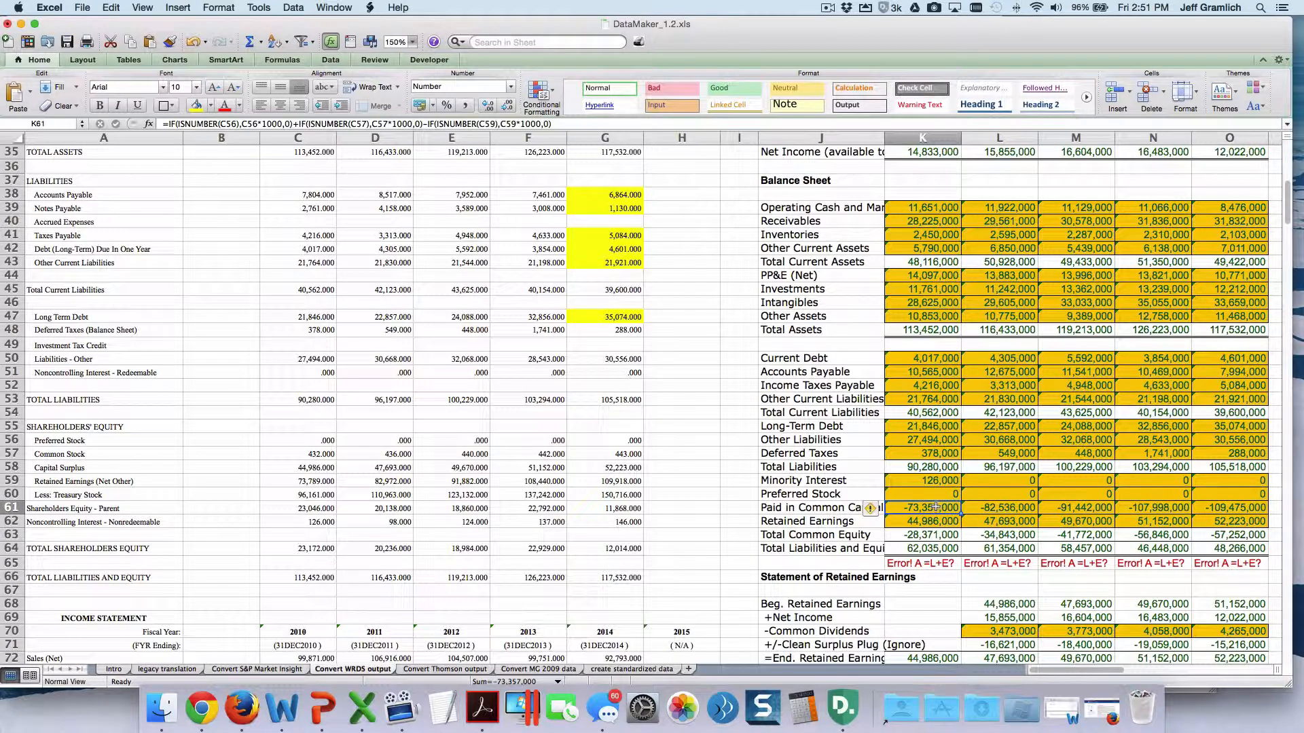
{"action": "type", "text": "="}
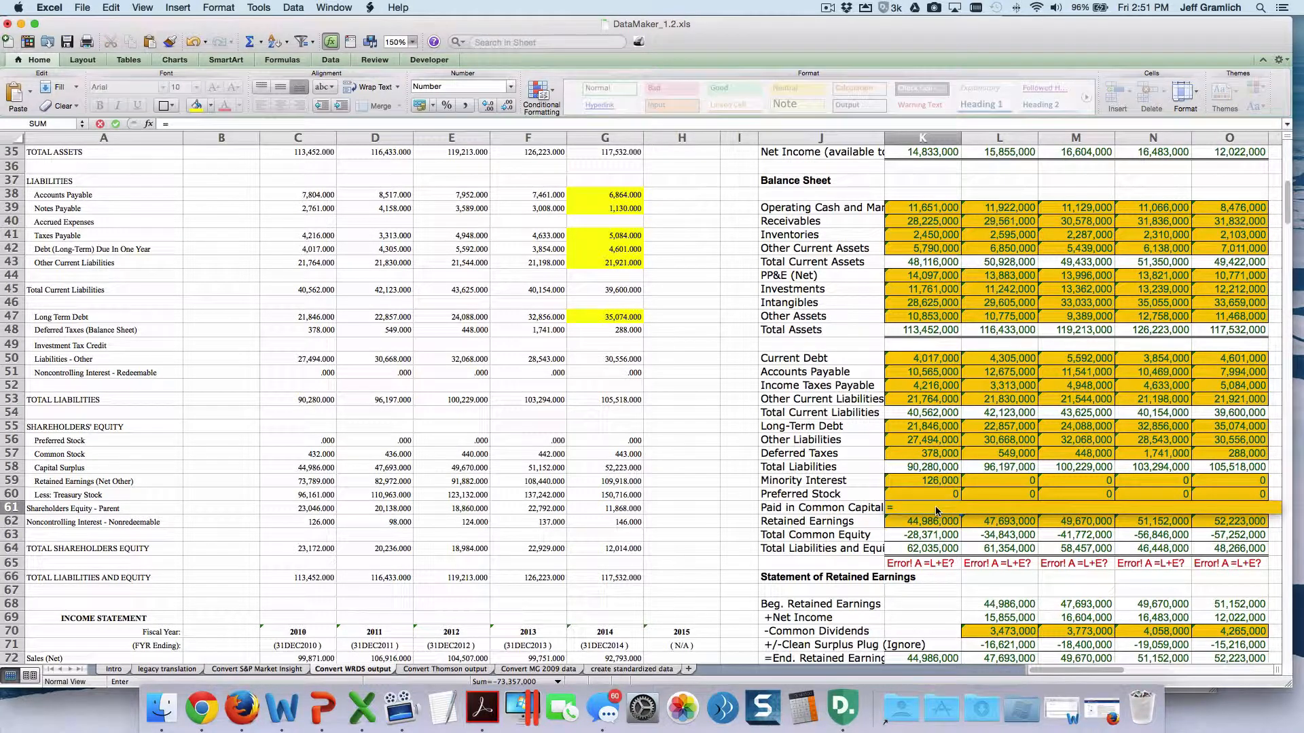
{"action": "type", "text": "("}
{"action": "left_click", "coordinate": [322, 455]}
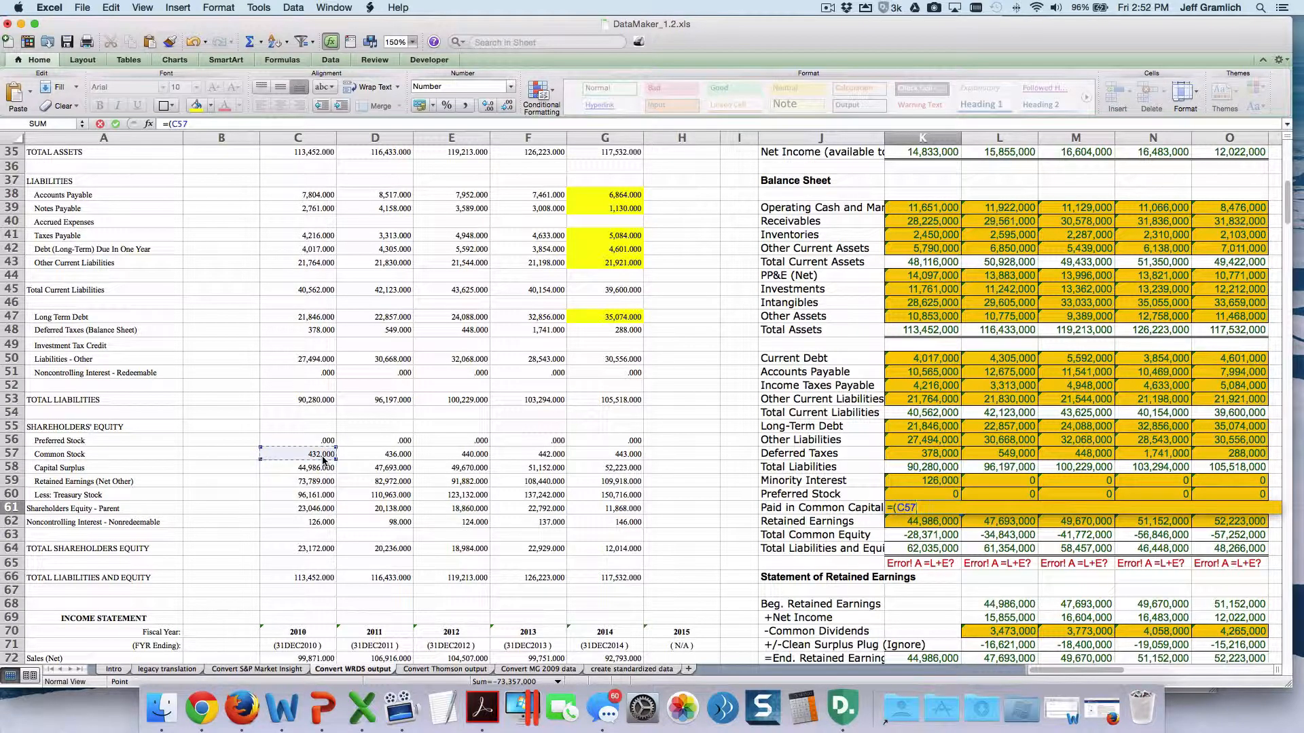
{"action": "type", "text": "+"}
{"action": "left_click", "coordinate": [314, 468]}
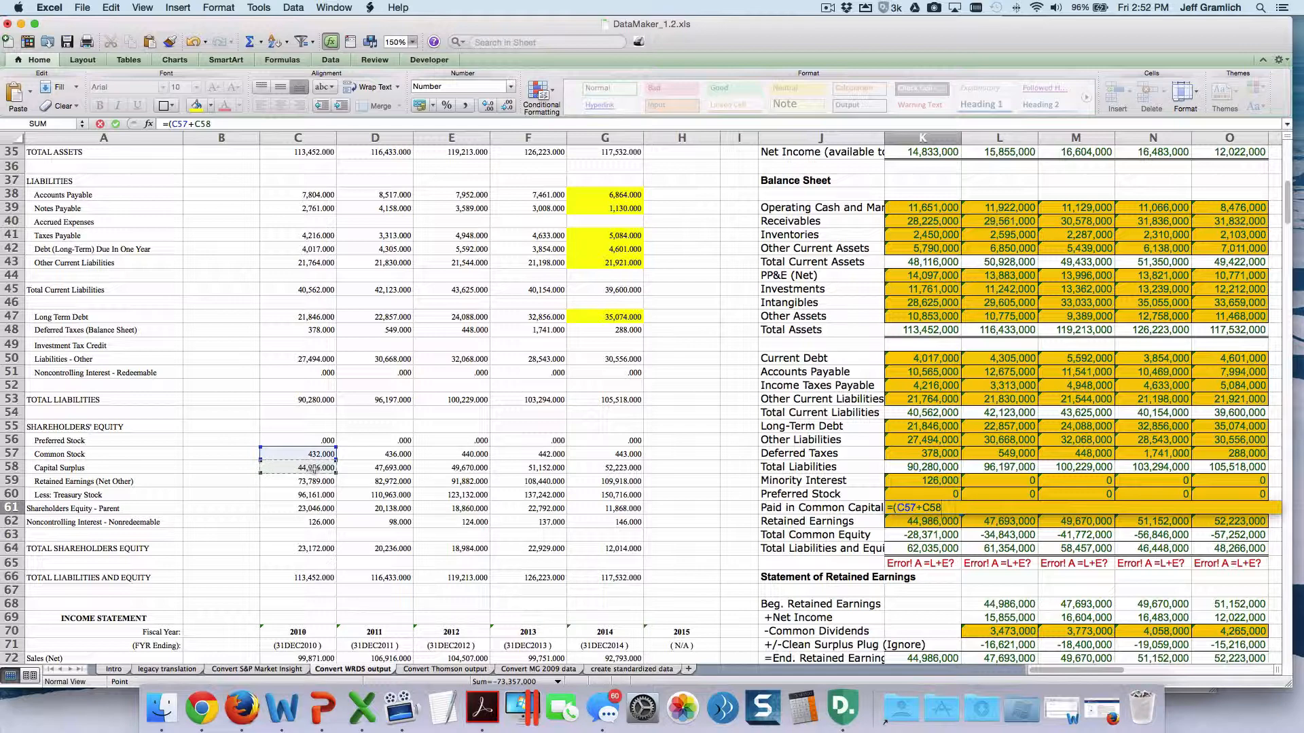
{"action": "type", "text": "-"}
{"action": "left_click", "coordinate": [315, 494]}
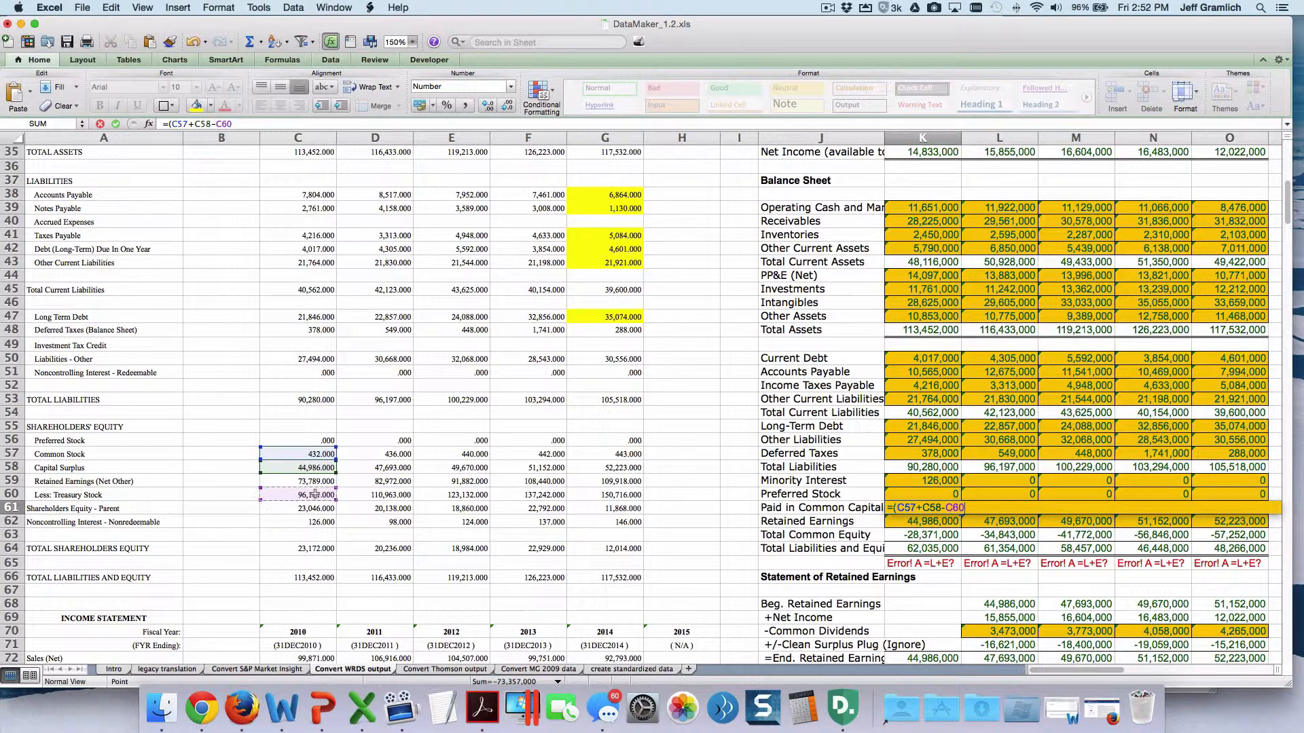
{"action": "scroll", "coordinate": [315, 494], "scroll_direction": "right", "scroll_amount": 1}
{"action": "scroll", "coordinate": [315, 495], "scroll_direction": "left", "scroll_amount": 1}
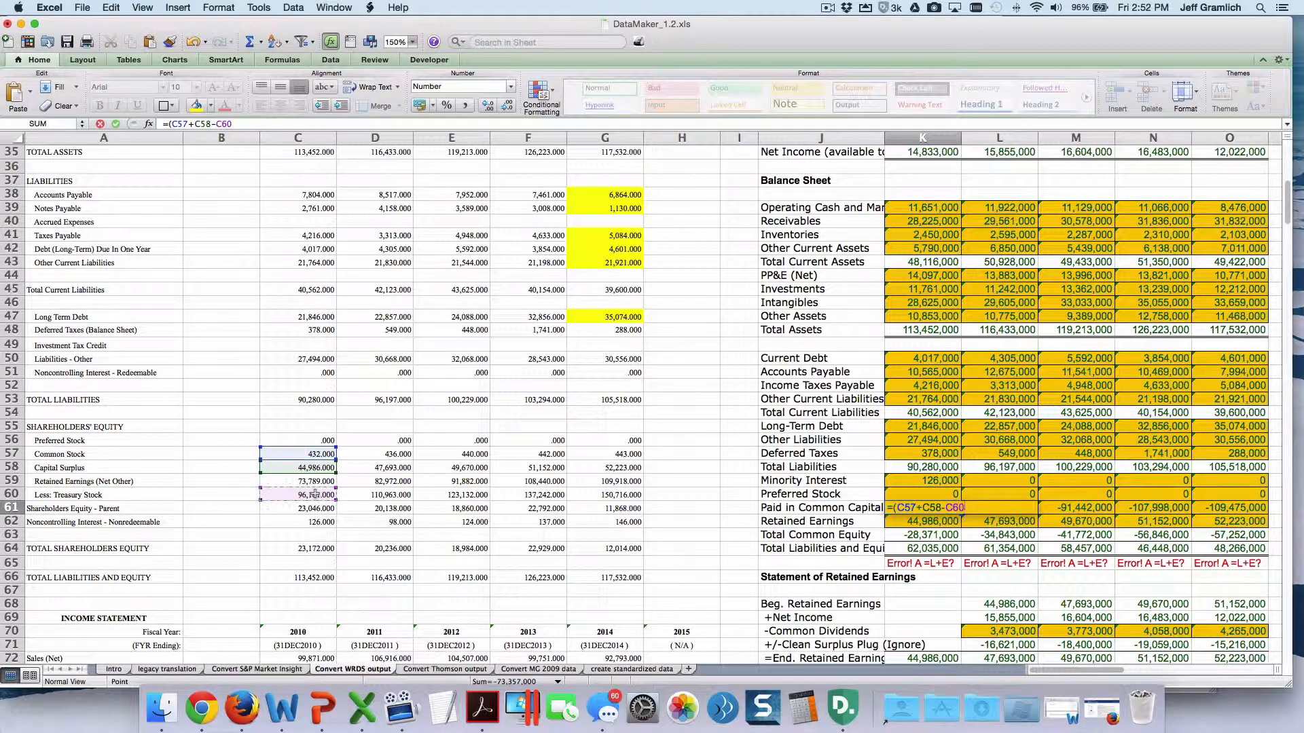
{"action": "type", "text": "),C58"}
{"action": "type", "text": "*"}
{"action": "type", "text": "1000"}
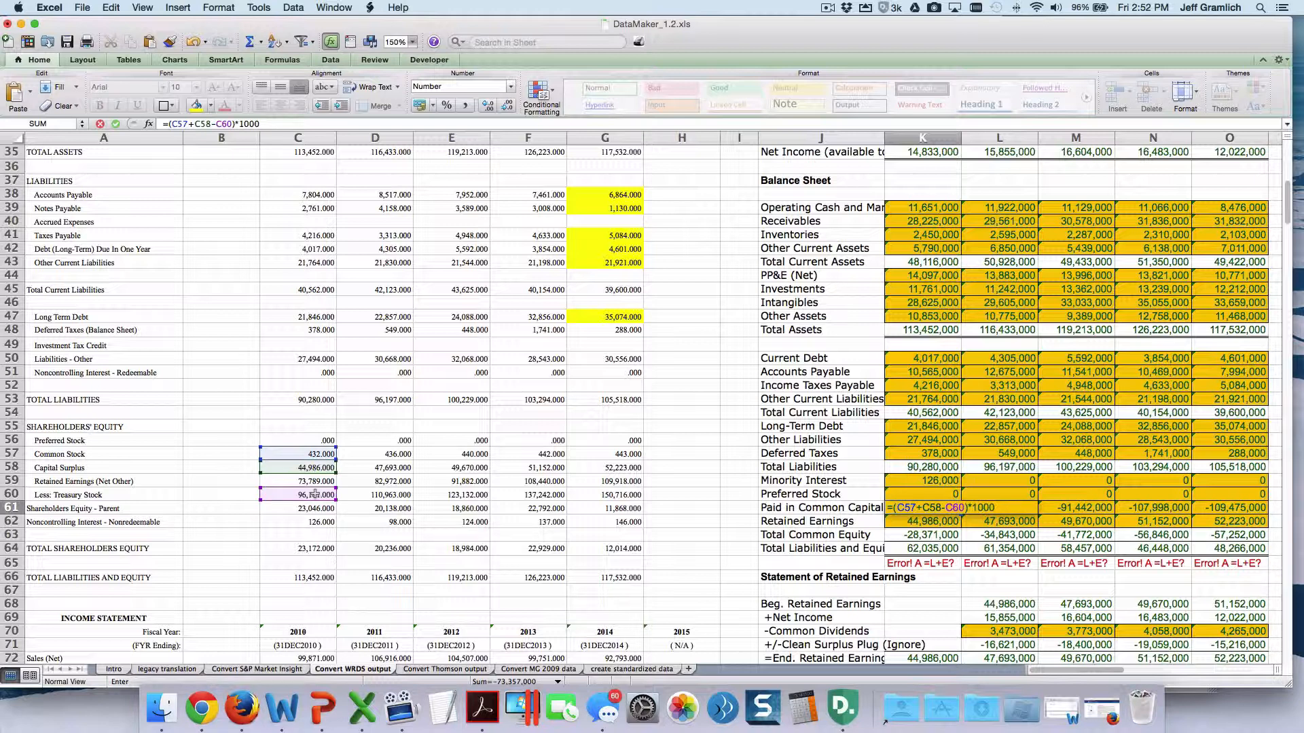
{"action": "key", "text": "Return"}
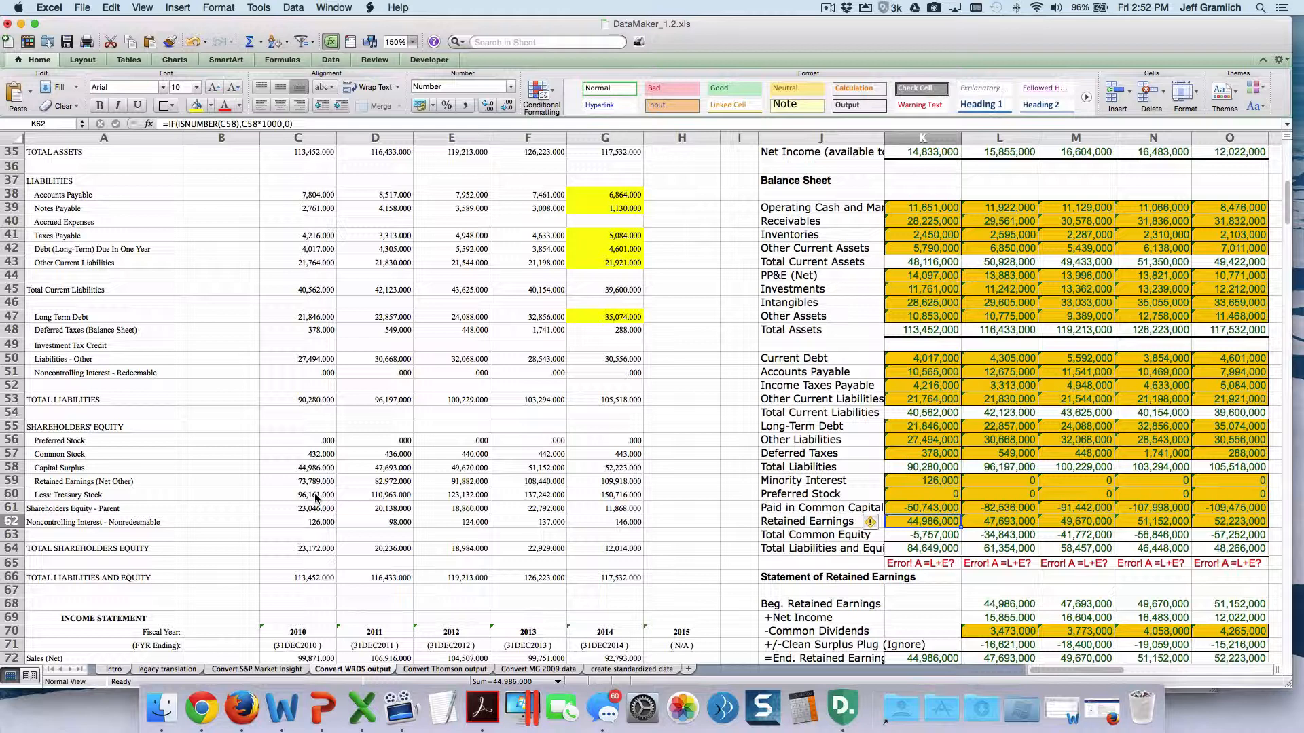
Replace the 2010 Retained Earnings formula in K62 with =C59*1000, referencing WRDS Retained Earnings (Net Other)
{"action": "type", "text": "="}
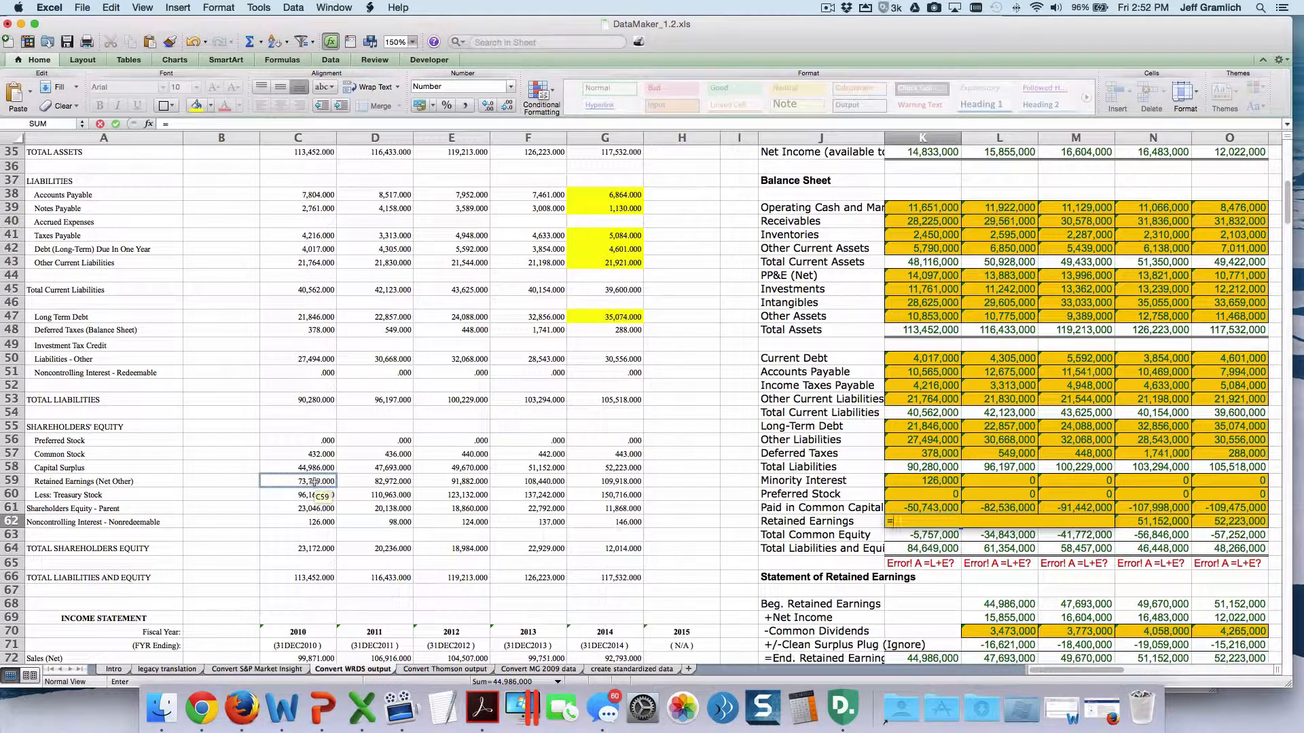
{"action": "left_click", "coordinate": [314, 480]}
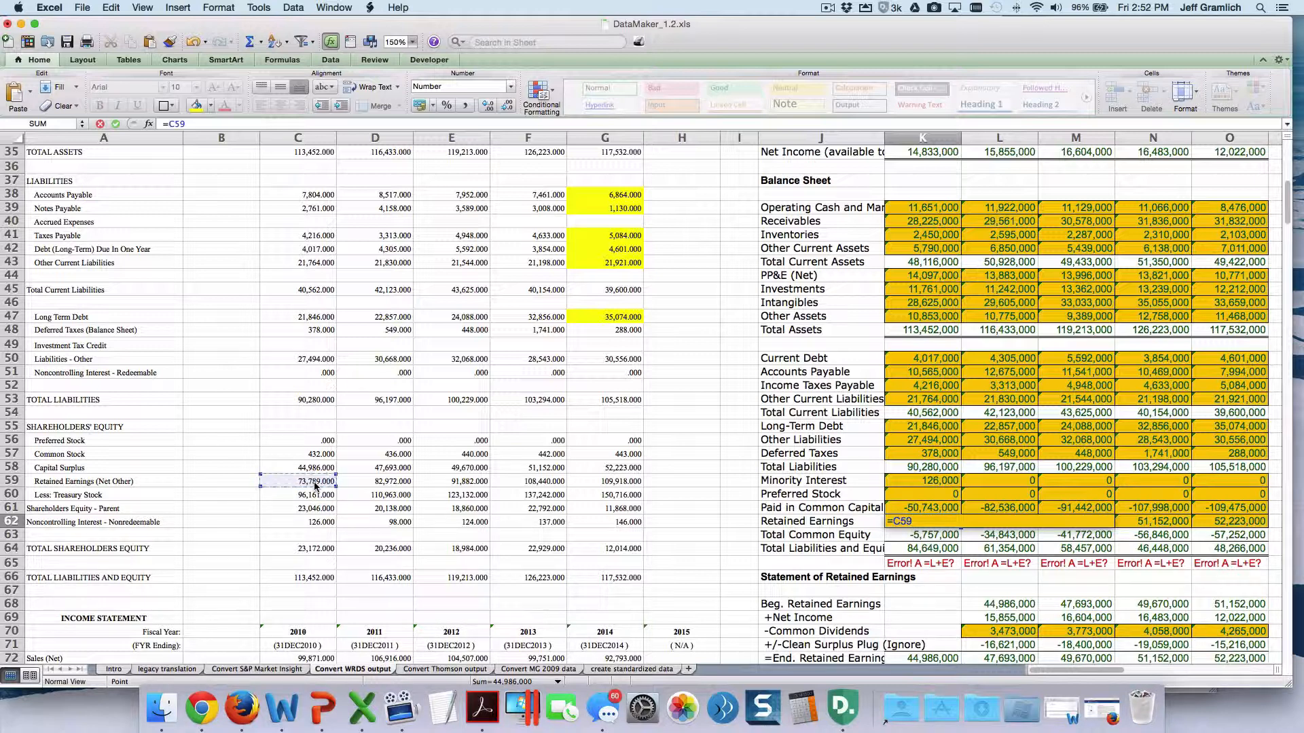
{"action": "type", "text": "*1000"}
{"action": "key", "text": "Return"}
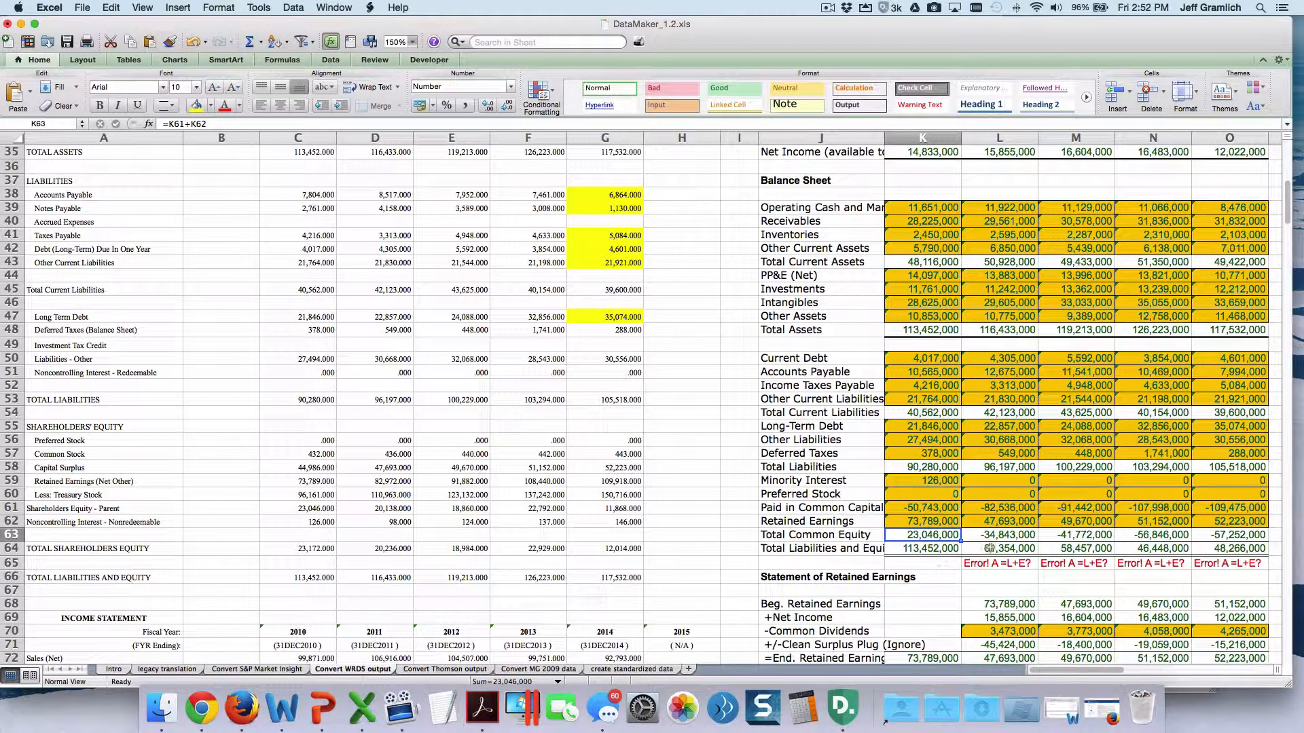
Copy the Minority Interest through Retained Earnings formulas in K59:K62 across to the 2011–2014 columns, L59:O62
{"action": "left_click", "coordinate": [929, 479]}
{"action": "left_click_drag", "start_coordinate": [929, 481], "coordinate": [928, 521]}
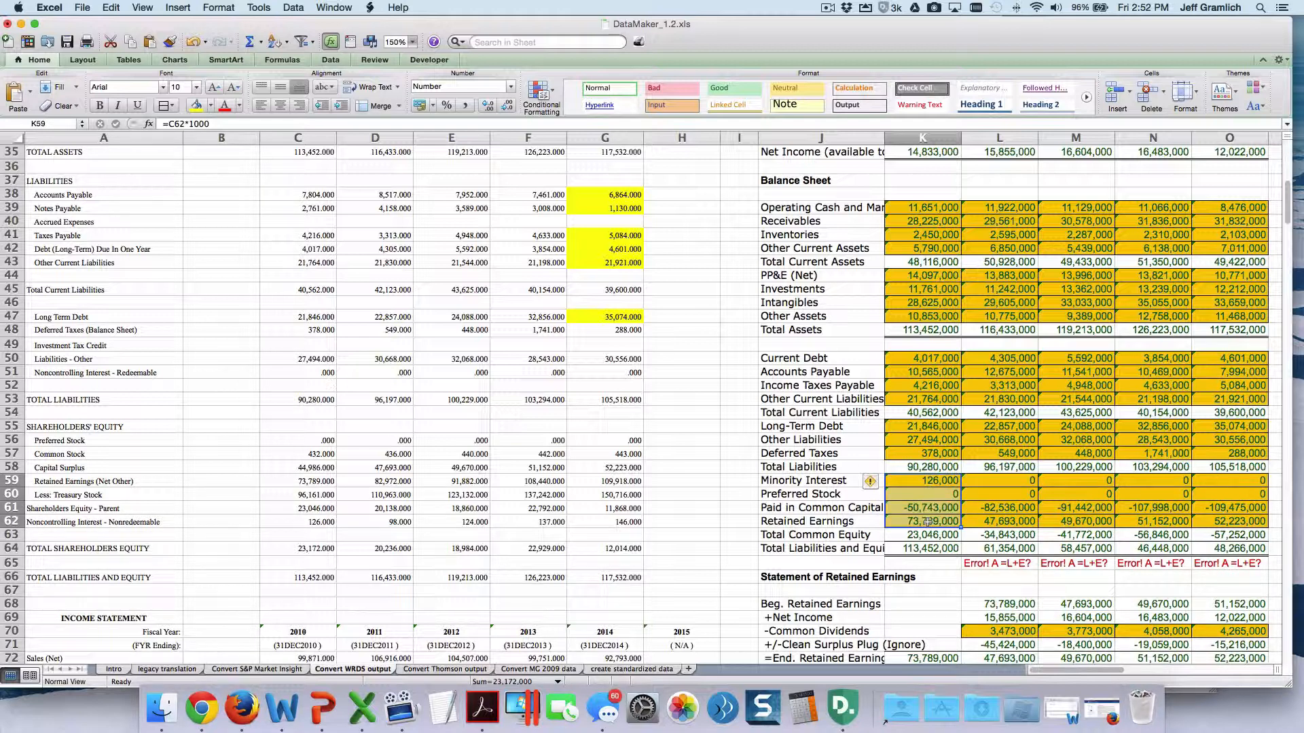
{"action": "key", "text": "super+c"}
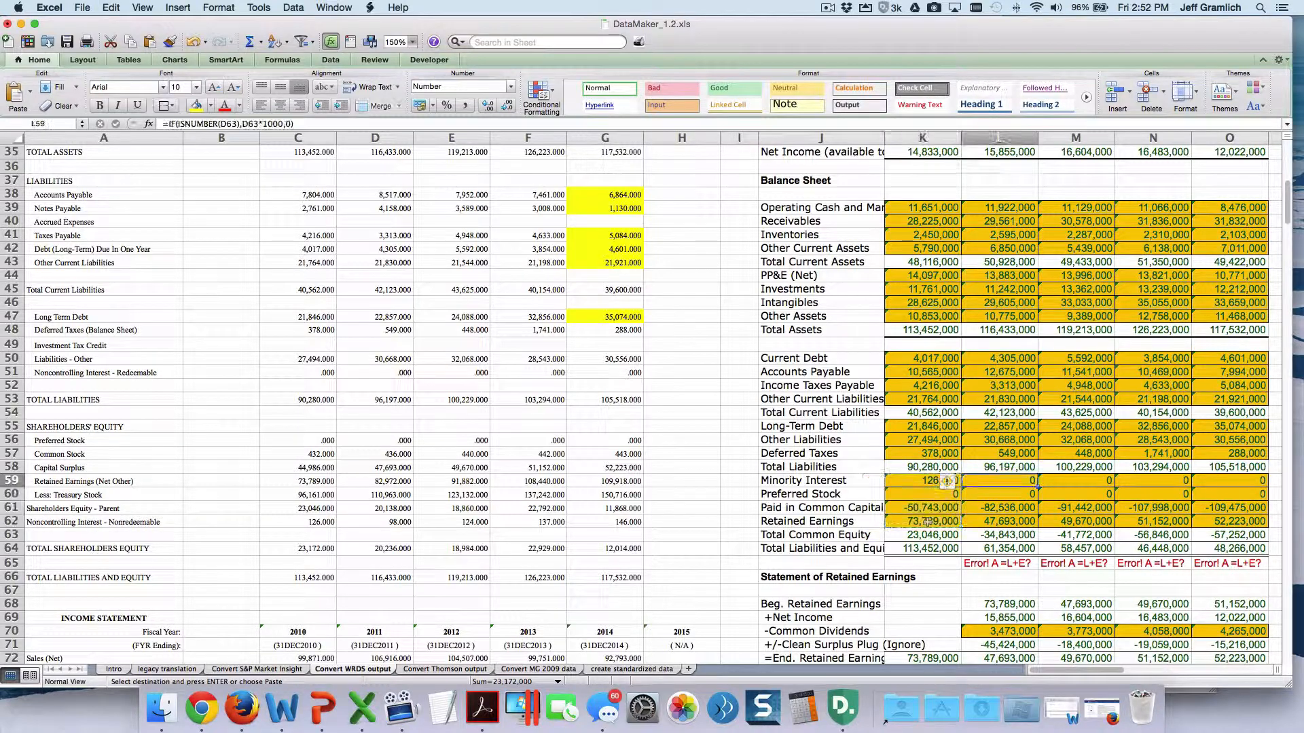
{"action": "left_click_drag", "start_coordinate": [998, 480], "coordinate": [1263, 481]}
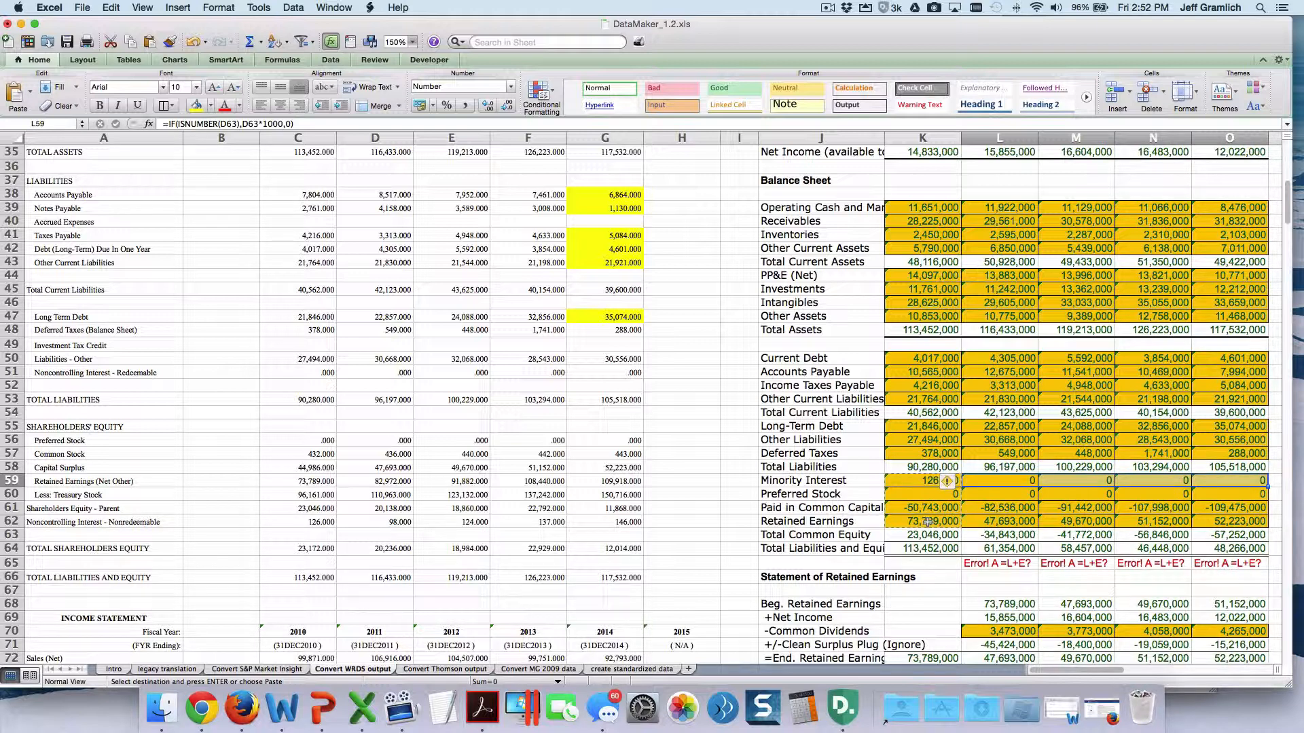
{"action": "key", "text": "super+v"}
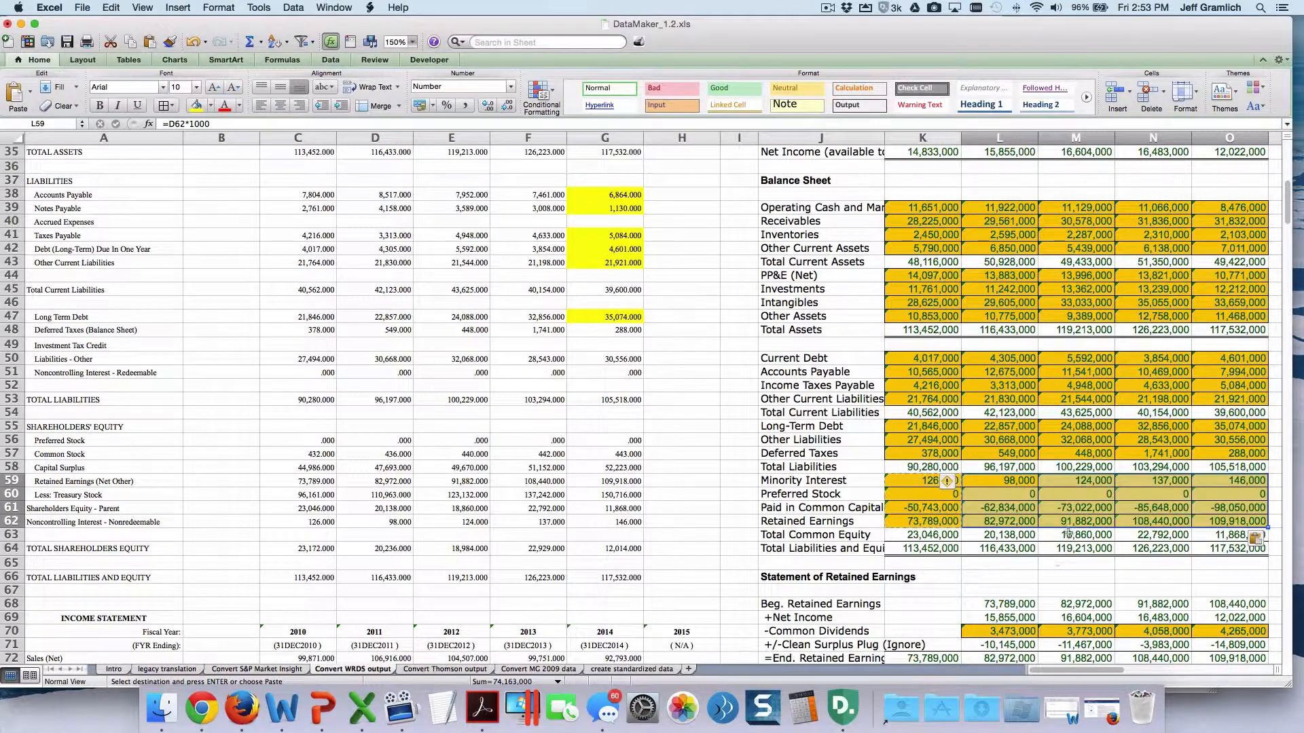
Compare the 2014 Total Liabilities and Equity in O64 with the WRDS total in G66, and review the Statement of Retained Earnings
{"action": "left_click", "coordinate": [616, 578]}
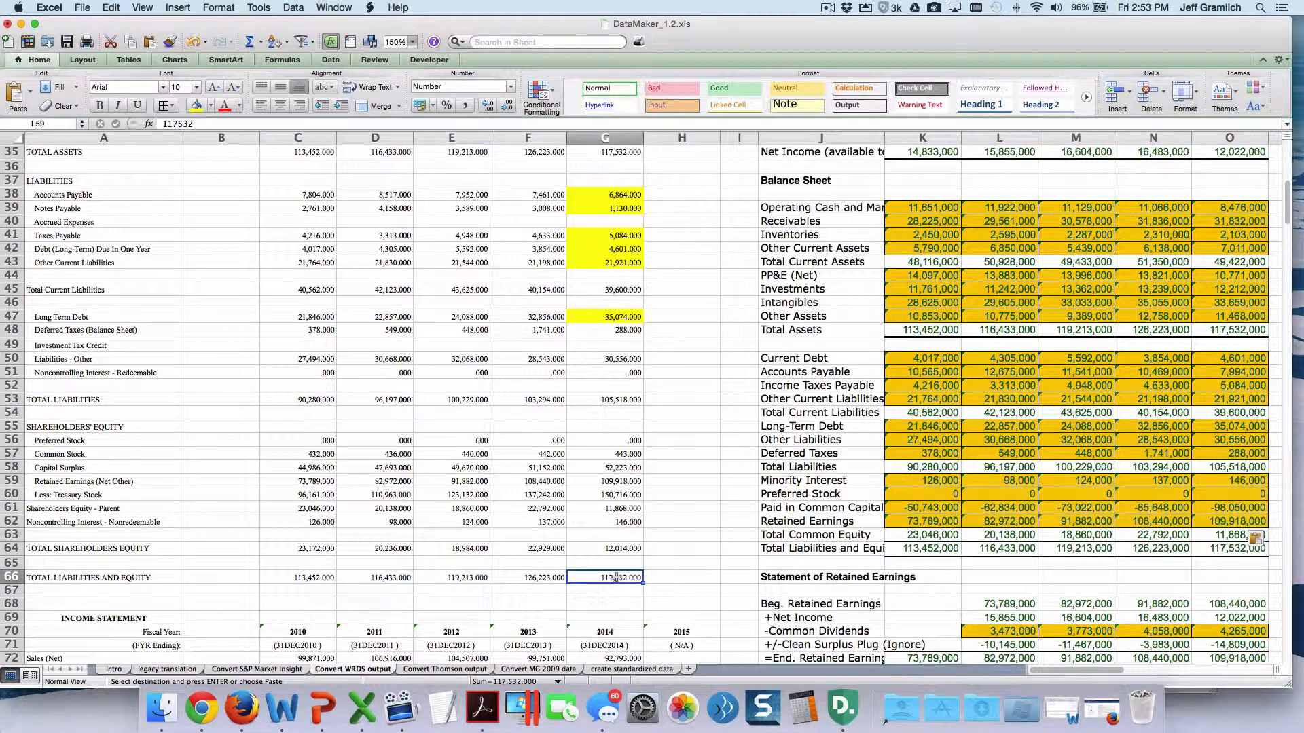
{"action": "left_click", "coordinate": [1250, 543]}
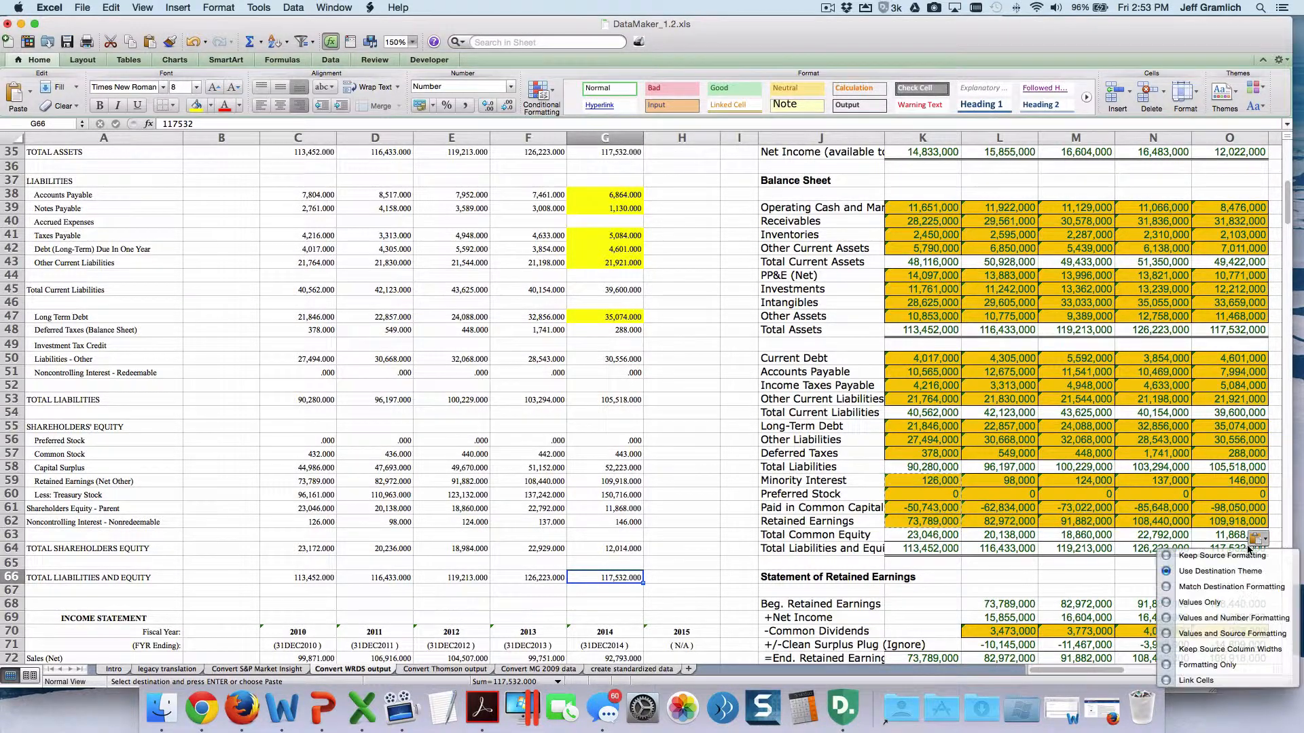
{"action": "left_click", "coordinate": [1224, 547]}
{"action": "left_click", "coordinate": [1219, 547]}
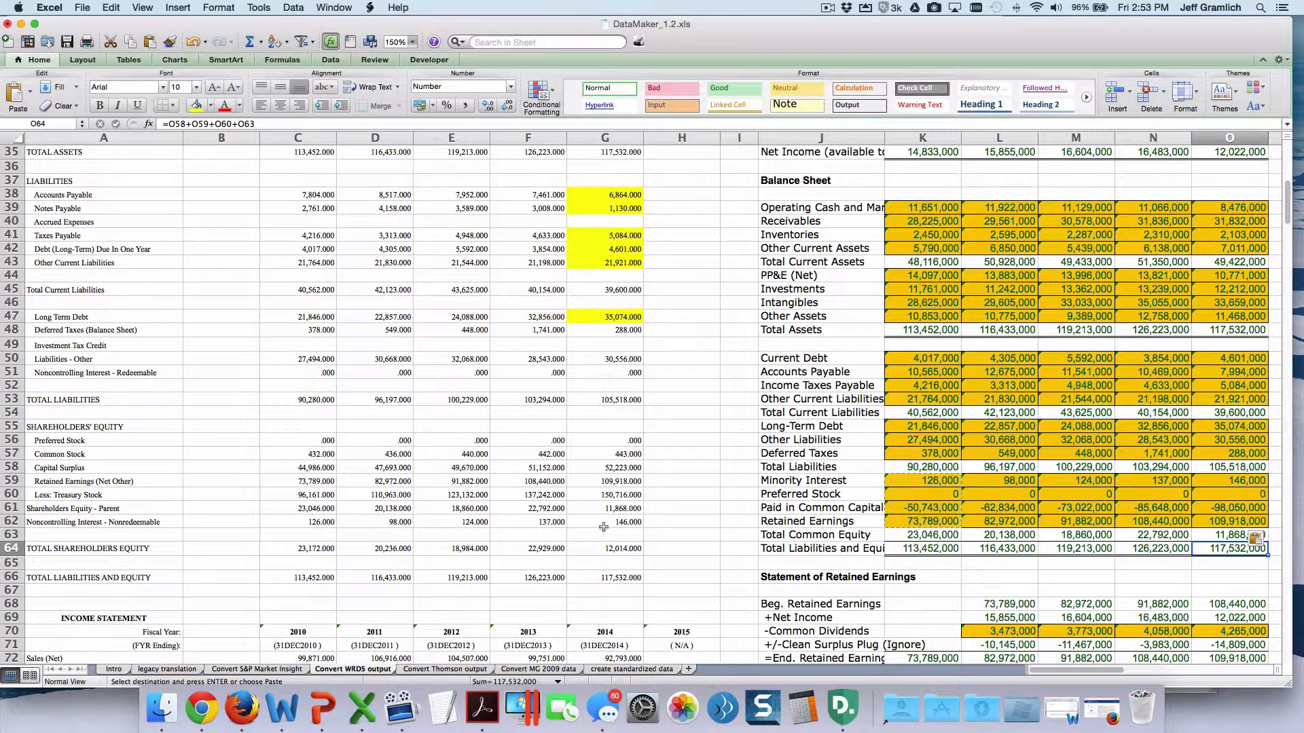
{"action": "scroll", "coordinate": [604, 526], "scroll_direction": "down", "scroll_amount": 4}
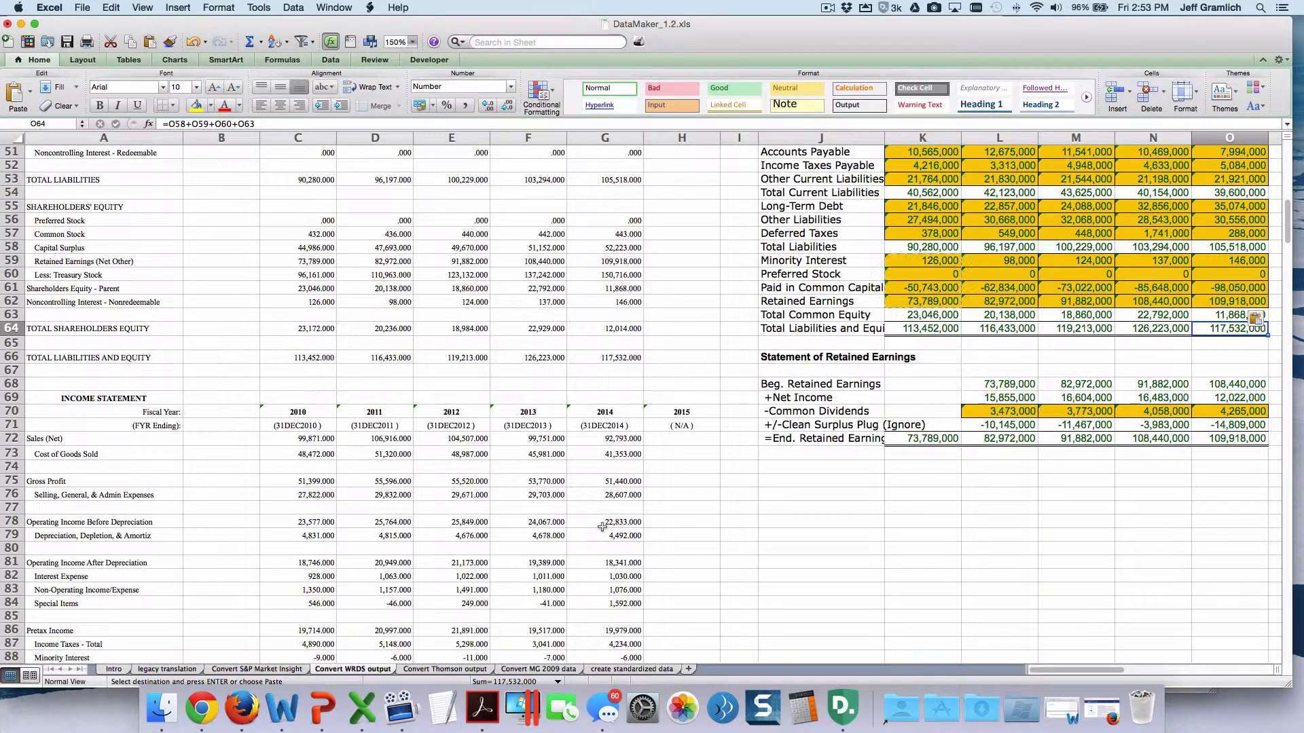
{"action": "scroll", "coordinate": [602, 527], "scroll_direction": "up", "scroll_amount": 4}
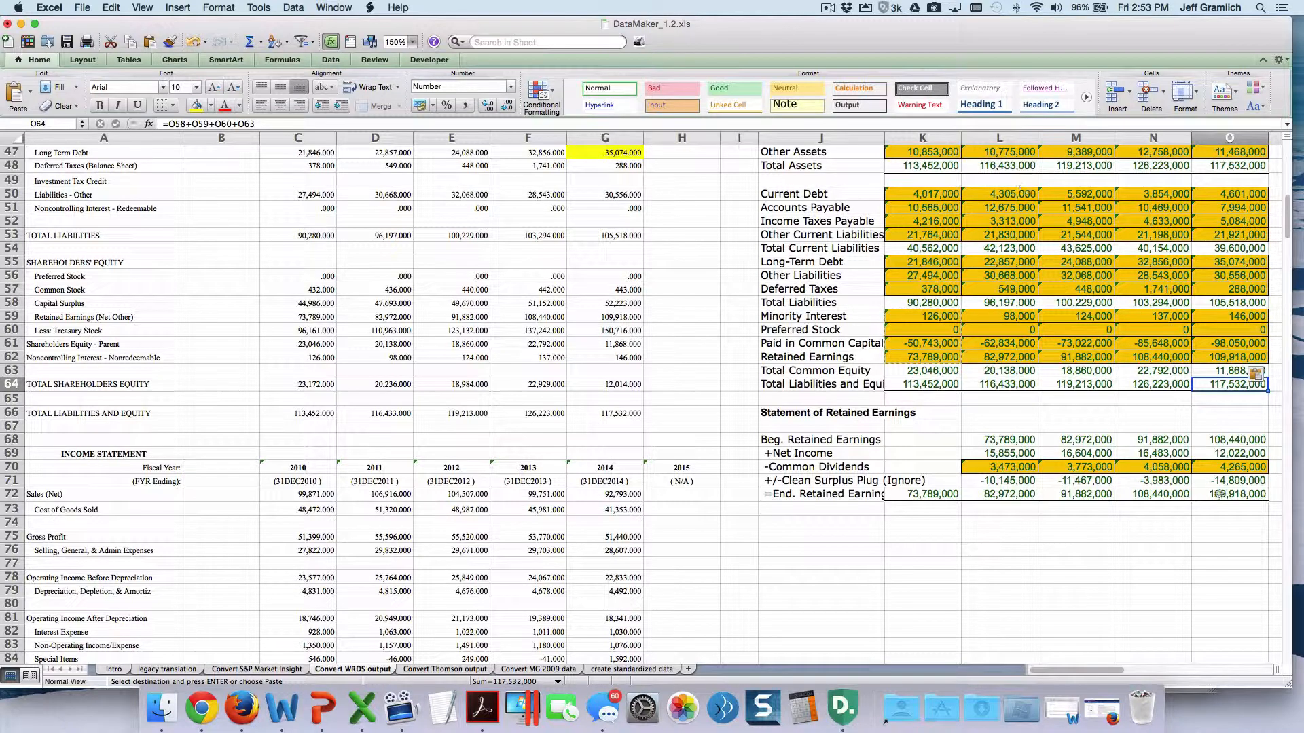
Split the sheet into four panes, vertically after column G and horizontally below row 67
{"action": "left_click_drag", "start_coordinate": [1288, 677], "coordinate": [672, 619]}
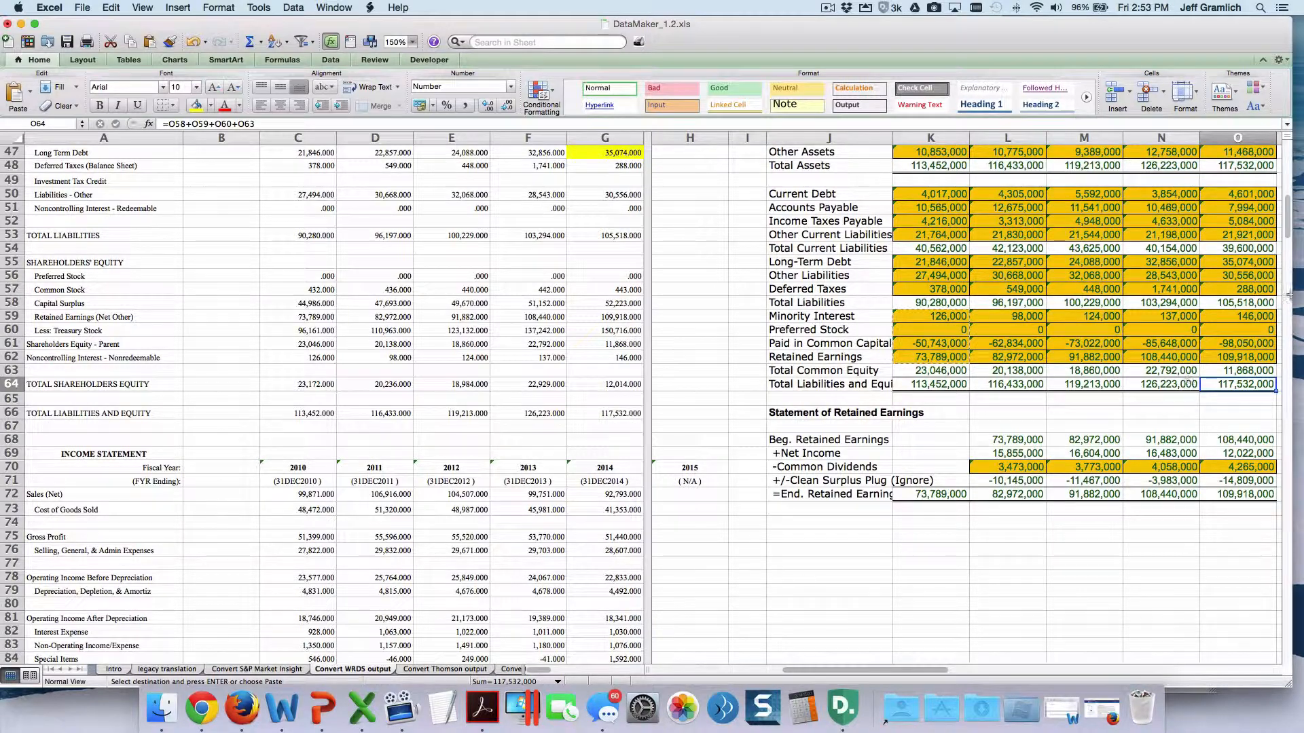
{"action": "left_click_drag", "start_coordinate": [1287, 136], "coordinate": [1277, 430]}
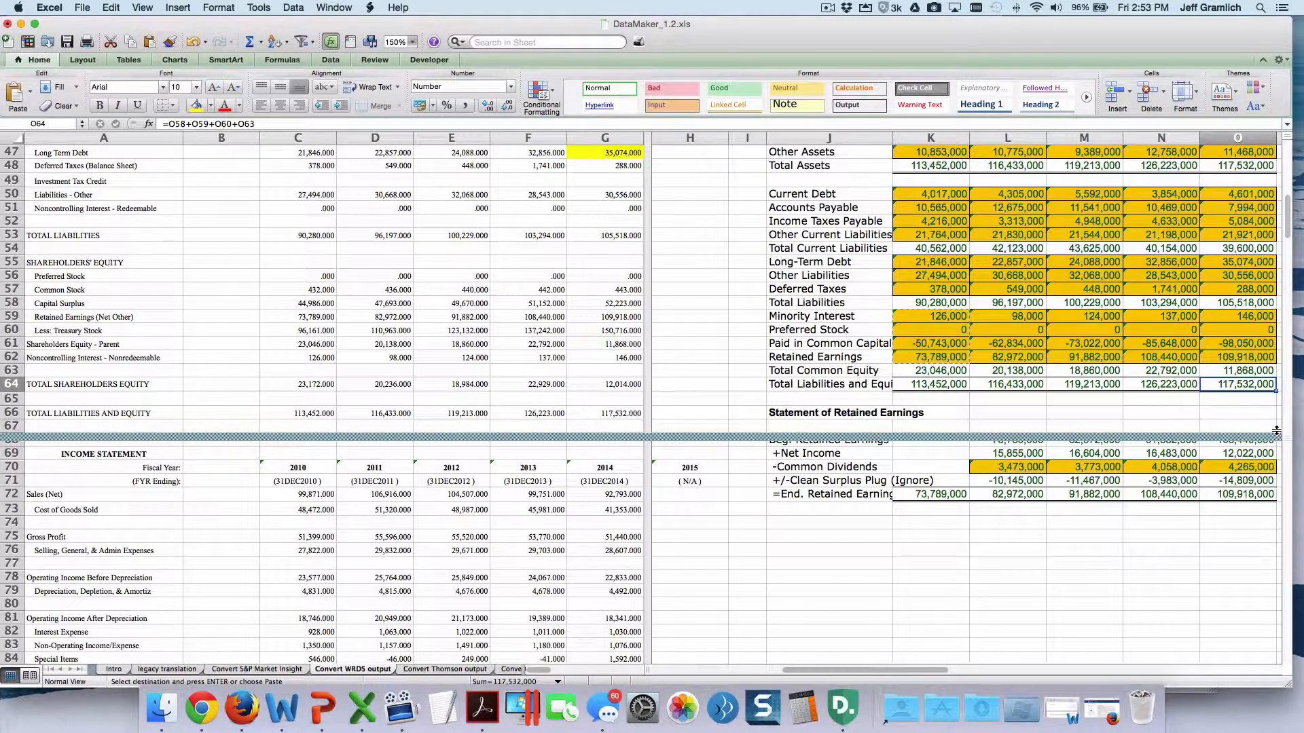
{"action": "left_click_drag", "start_coordinate": [1276, 430], "coordinate": [1277, 432]}
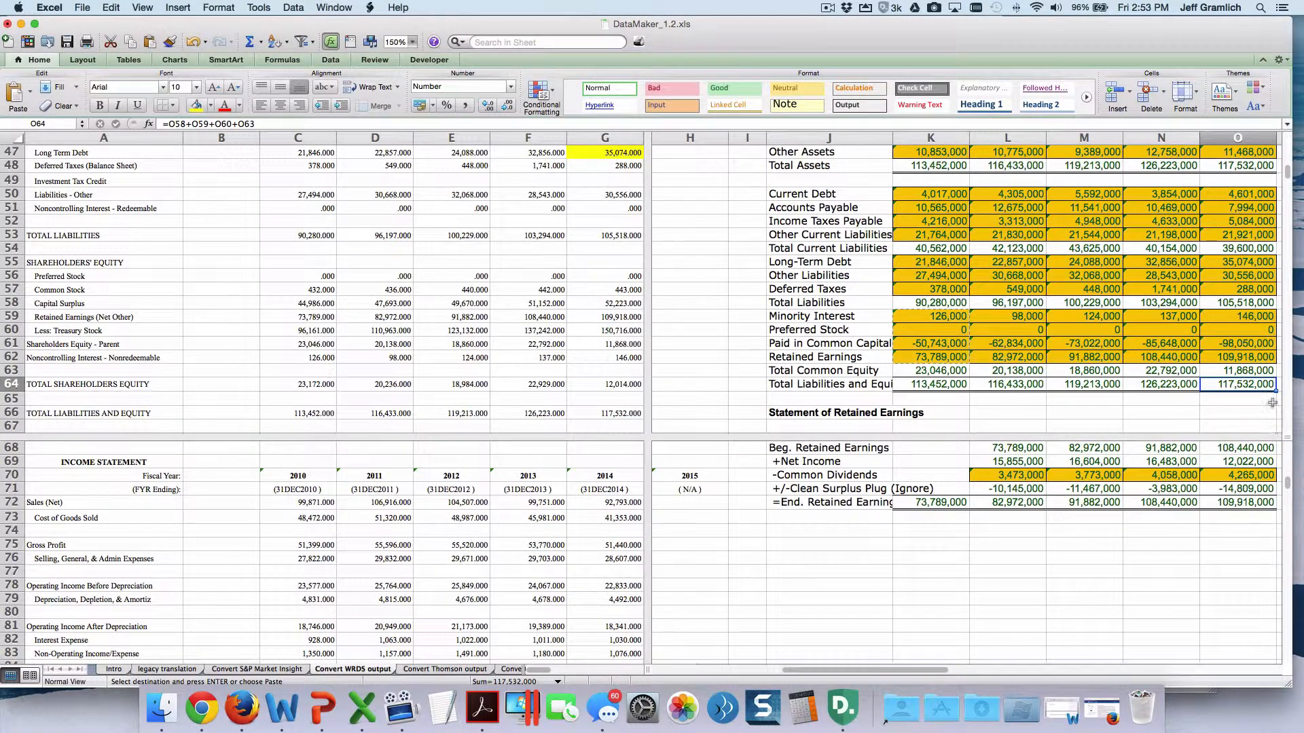
Compare 2010 EBITDA in K23 of the standardized income statement with WRDS Operating Income Before Depreciation in C78
{"action": "scroll", "coordinate": [1173, 285], "scroll_direction": "down", "scroll_amount": 2}
{"action": "scroll", "coordinate": [1173, 285], "scroll_direction": "up", "scroll_amount": 15}
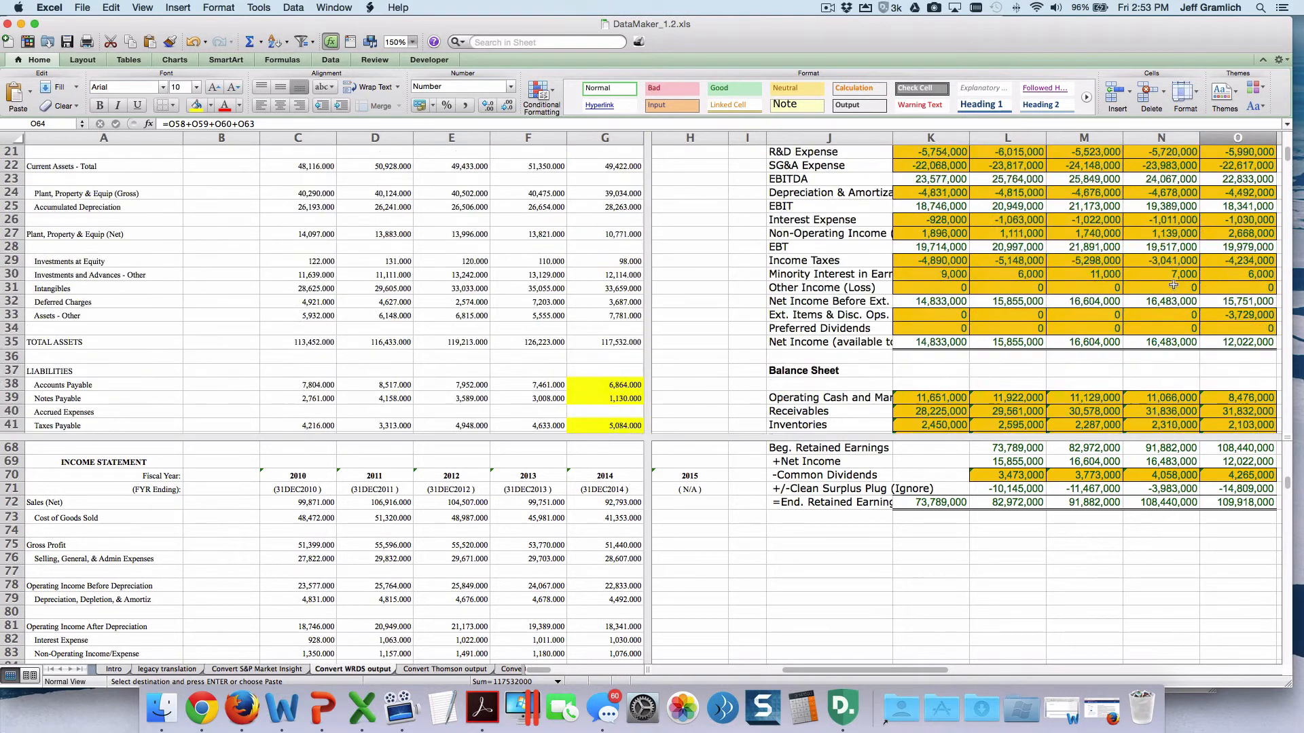
{"action": "scroll", "coordinate": [1174, 285], "scroll_direction": "down", "scroll_amount": 3}
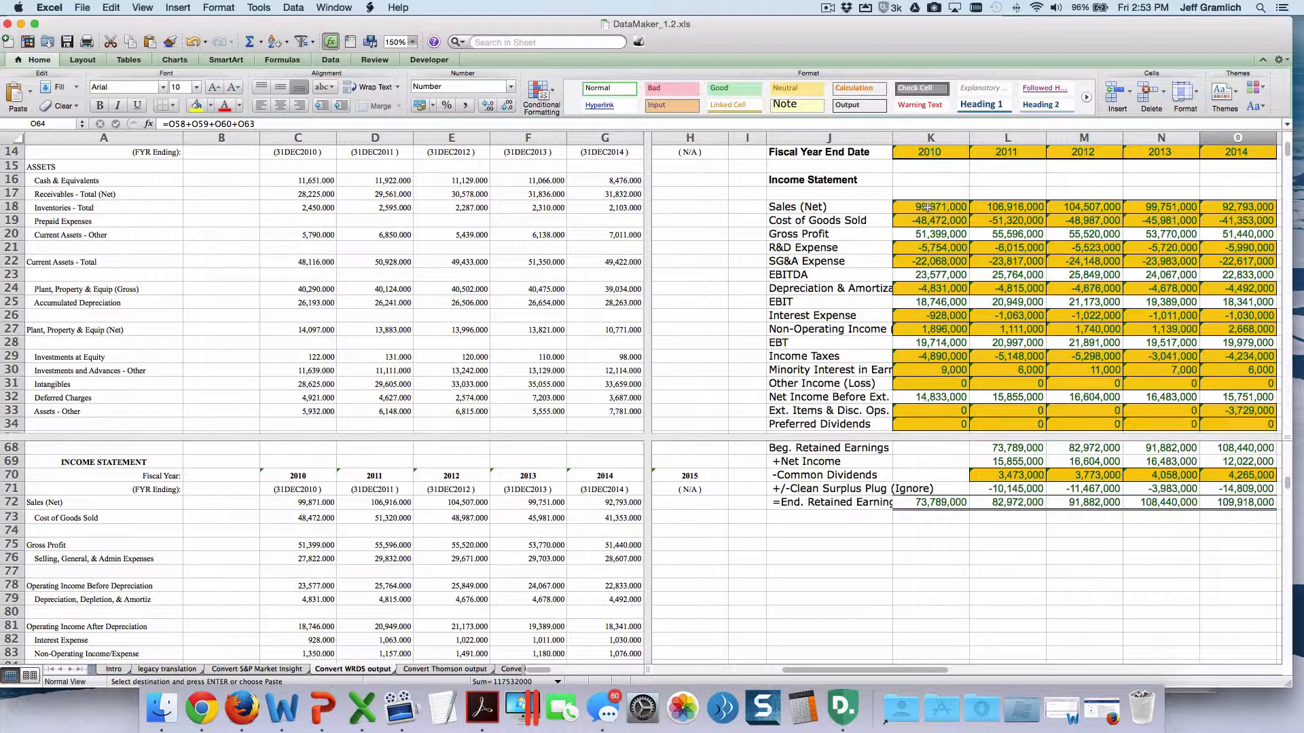
{"action": "left_click", "coordinate": [921, 275]}
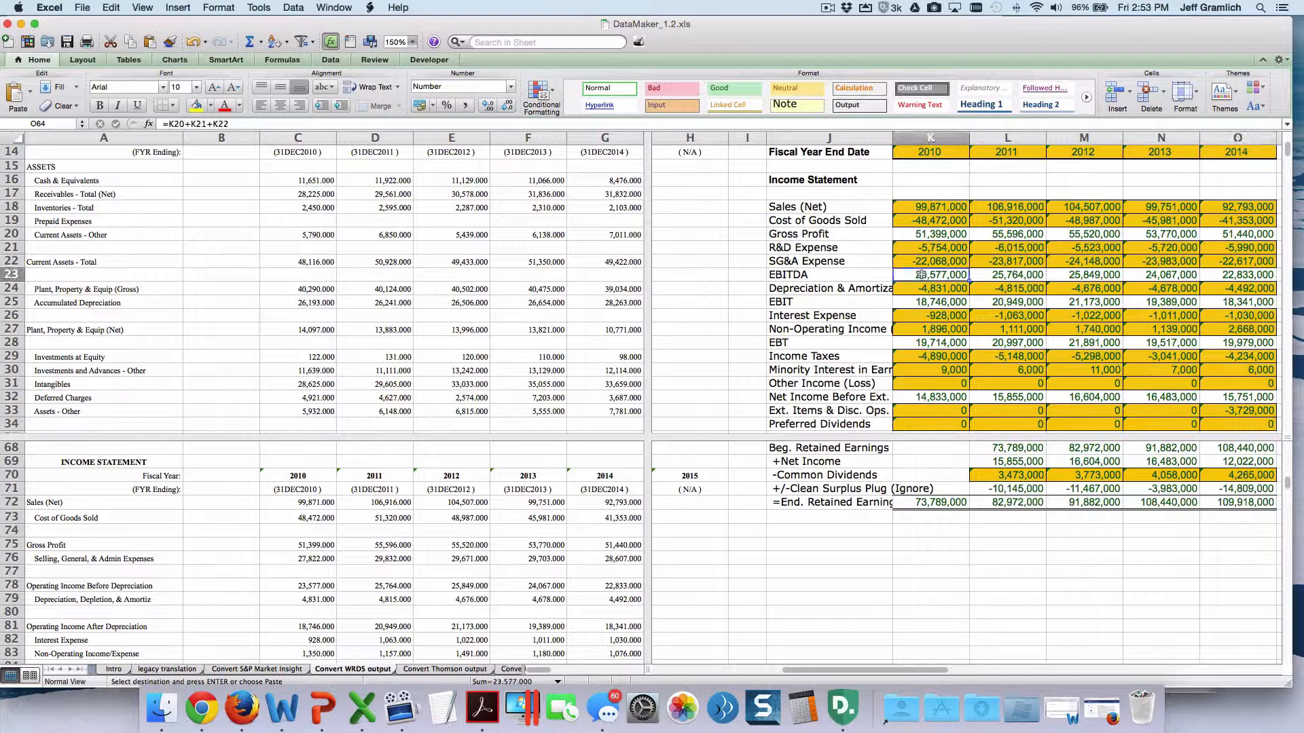
{"action": "scroll", "coordinate": [283, 536], "scroll_direction": "down", "scroll_amount": 1}
{"action": "left_click", "coordinate": [283, 537]}
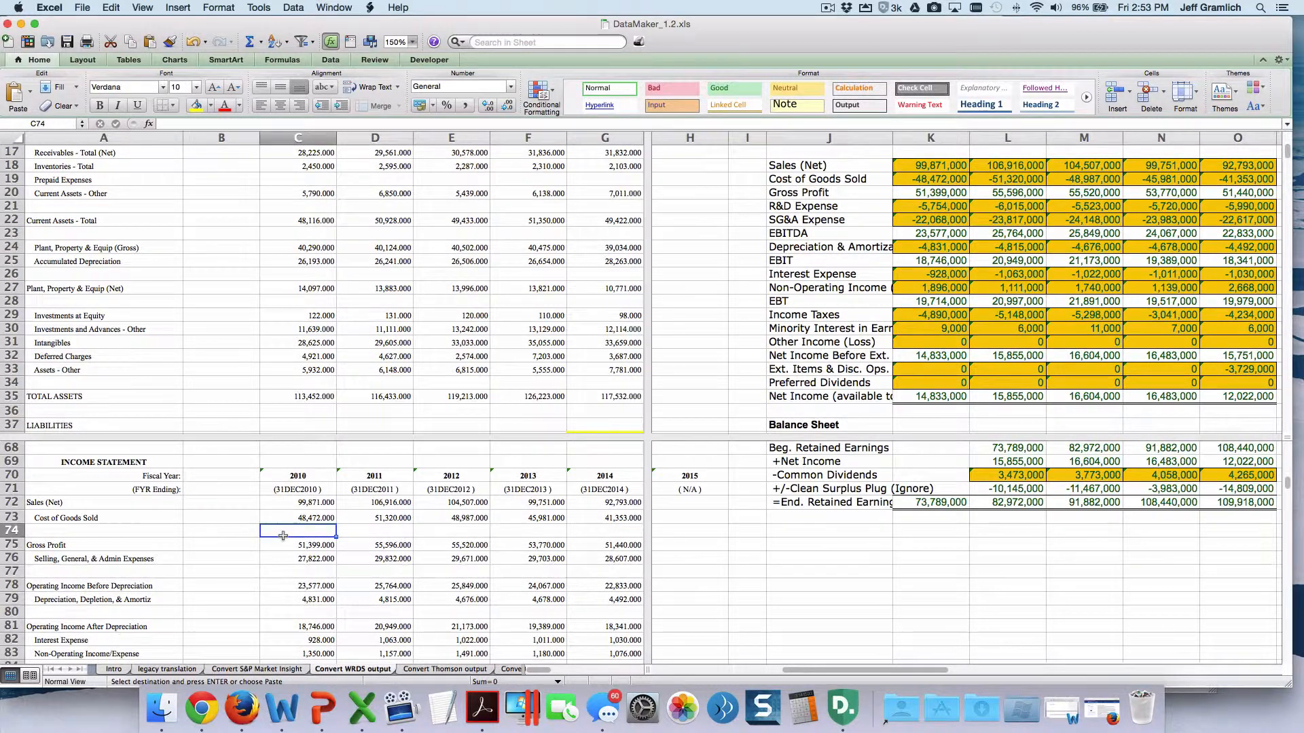
{"action": "scroll", "coordinate": [283, 536], "scroll_direction": "down", "scroll_amount": 2}
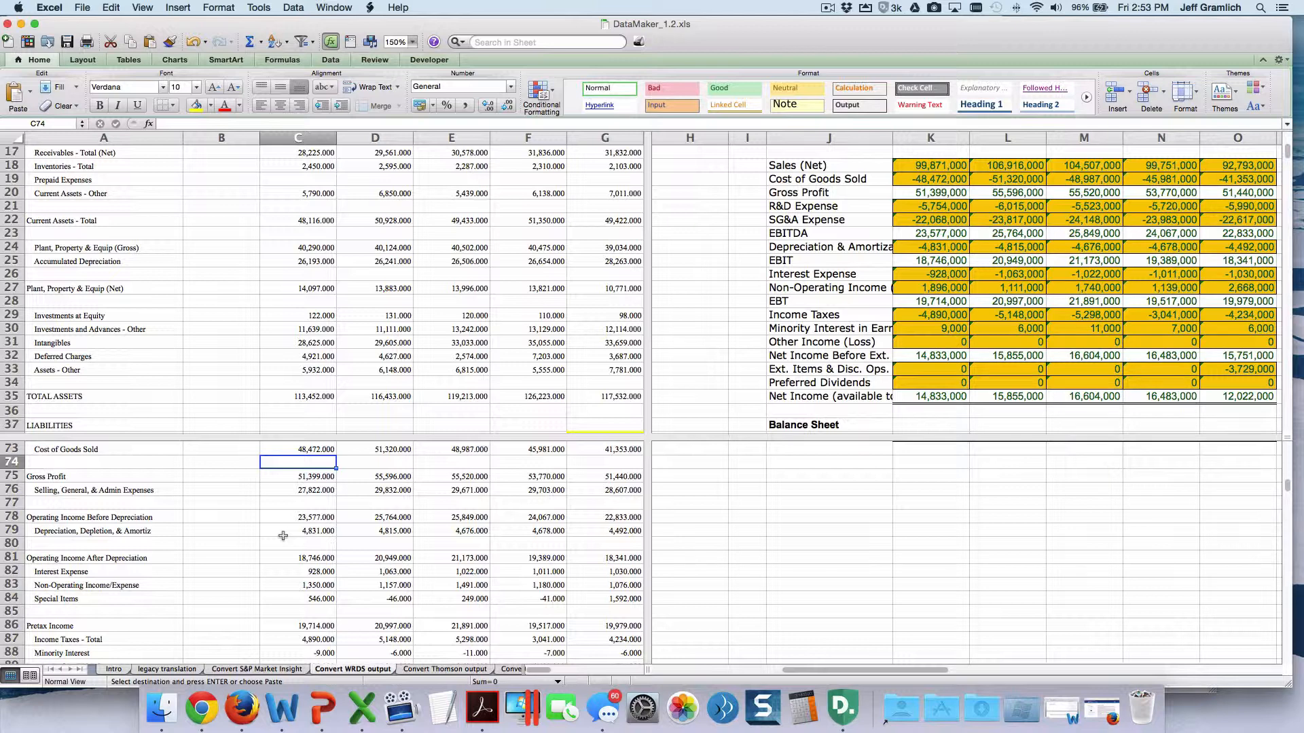
{"action": "left_click", "coordinate": [925, 232]}
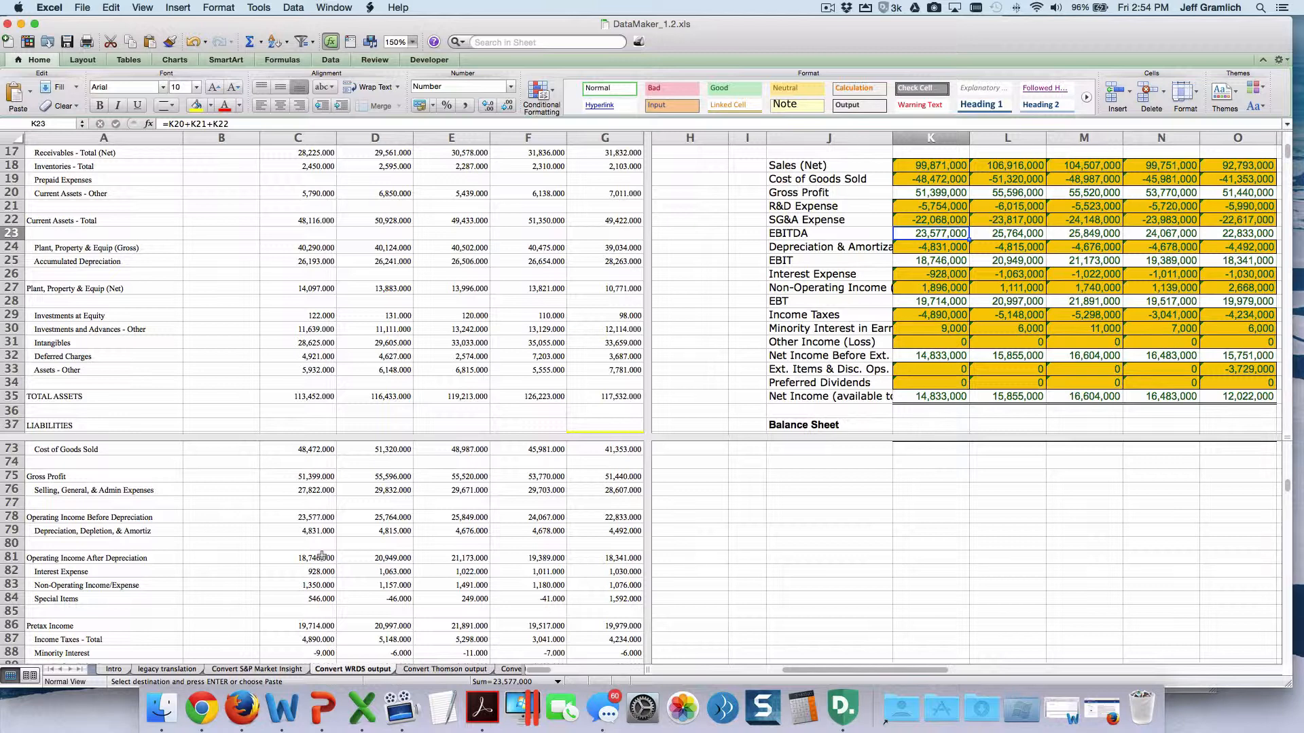
Compare the standardized EBIT, EBT and Net Income rows with WRDS Operating Income After Depreciation, Pretax Income and Net Income (Loss)
{"action": "scroll", "coordinate": [322, 556], "scroll_direction": "down", "scroll_amount": 2}
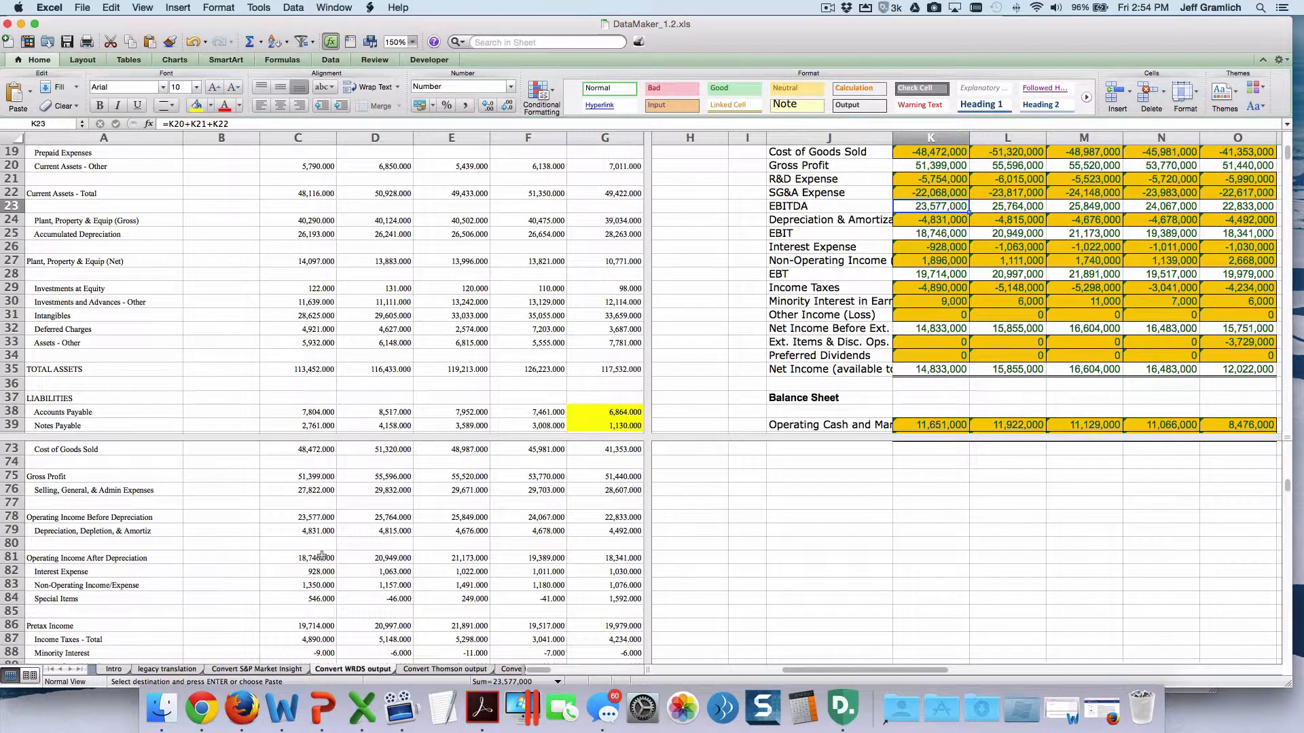
{"action": "left_click", "coordinate": [322, 556]}
{"action": "scroll", "coordinate": [323, 556], "scroll_direction": "down", "scroll_amount": 1}
{"action": "scroll", "coordinate": [321, 555], "scroll_direction": "down", "scroll_amount": 2}
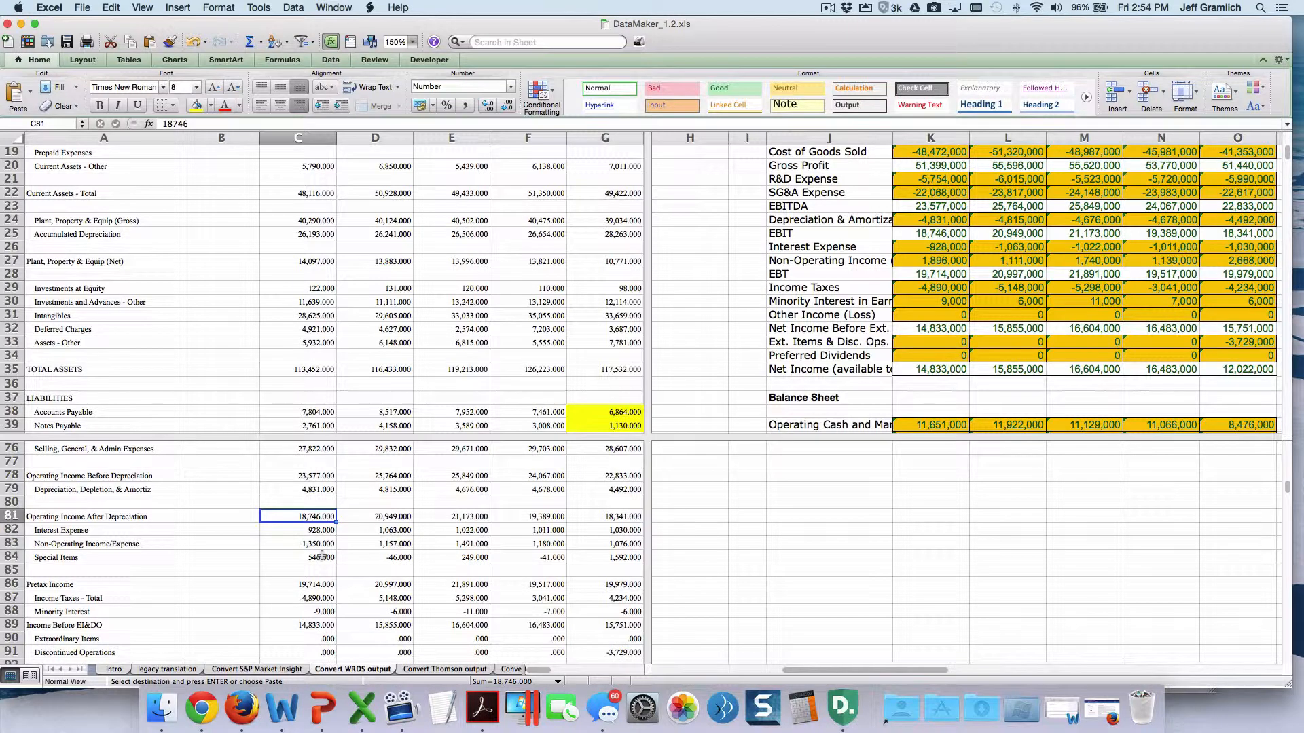
{"action": "scroll", "coordinate": [322, 556], "scroll_direction": "down", "scroll_amount": 2}
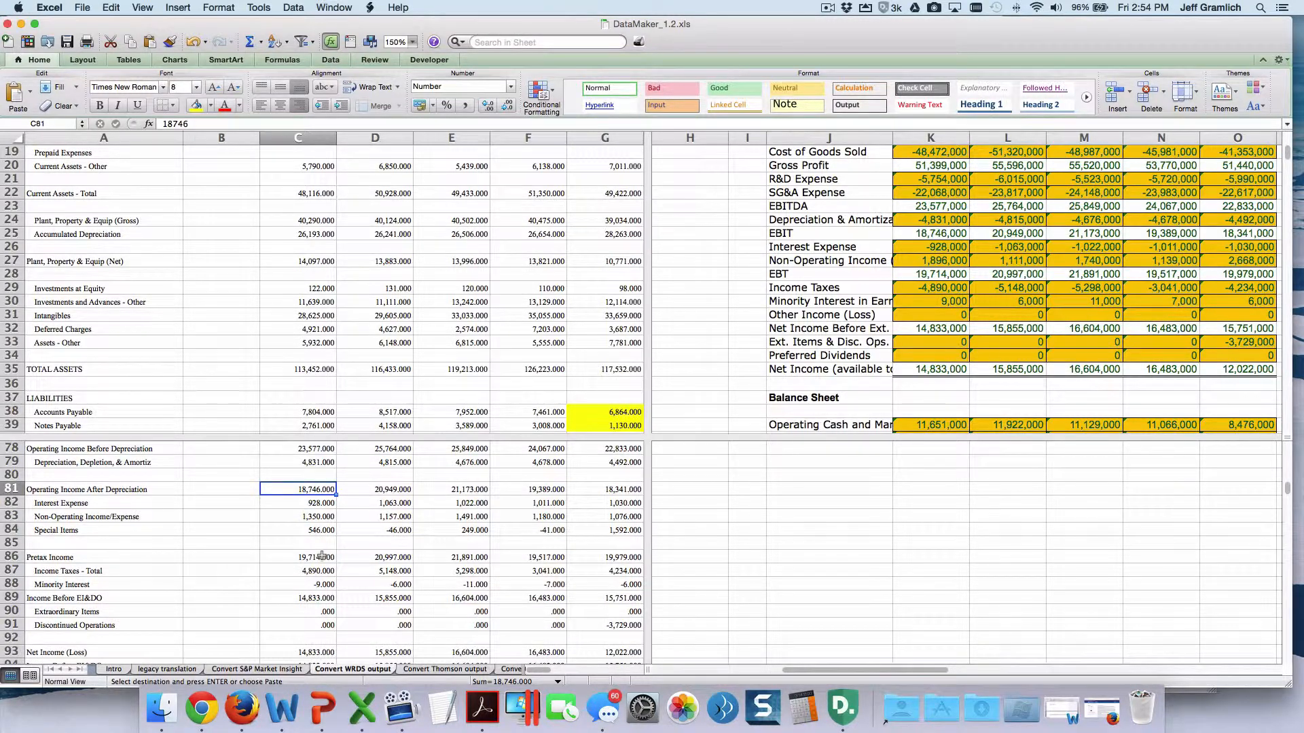
{"action": "scroll", "coordinate": [322, 555], "scroll_direction": "down", "scroll_amount": 3}
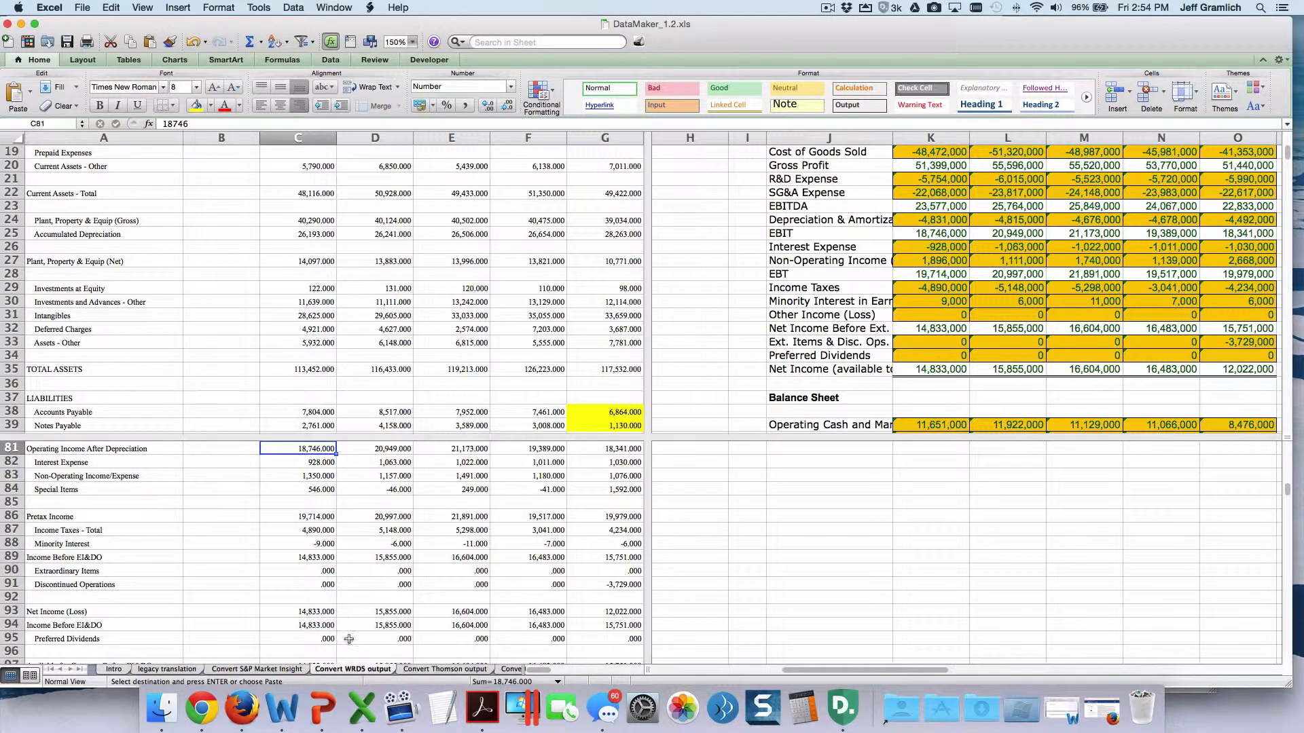
{"action": "left_click", "coordinate": [315, 612]}
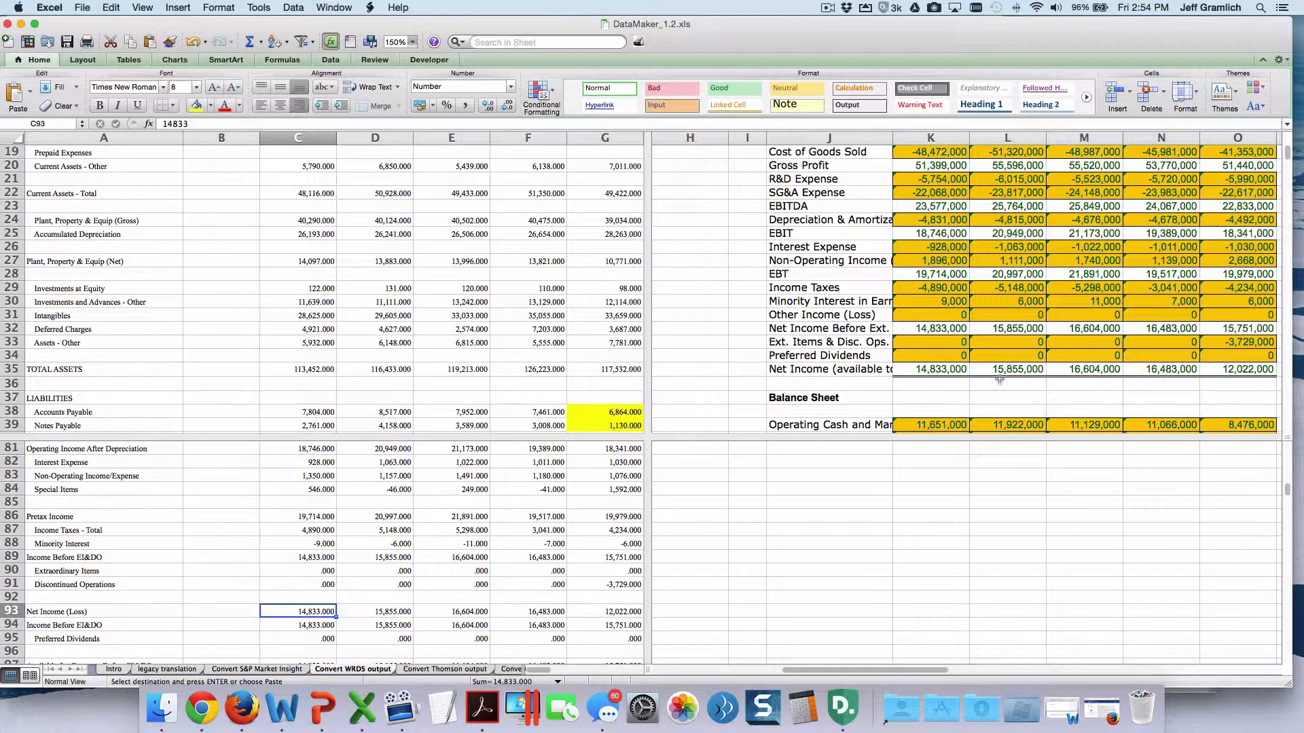
Examine WRDS Selling, General & Admin Expenses in C76 and Cost of Goods Sold in C73, and check the standardized EBIT formula in K25
{"action": "scroll", "coordinate": [942, 369], "scroll_direction": "up", "scroll_amount": 3}
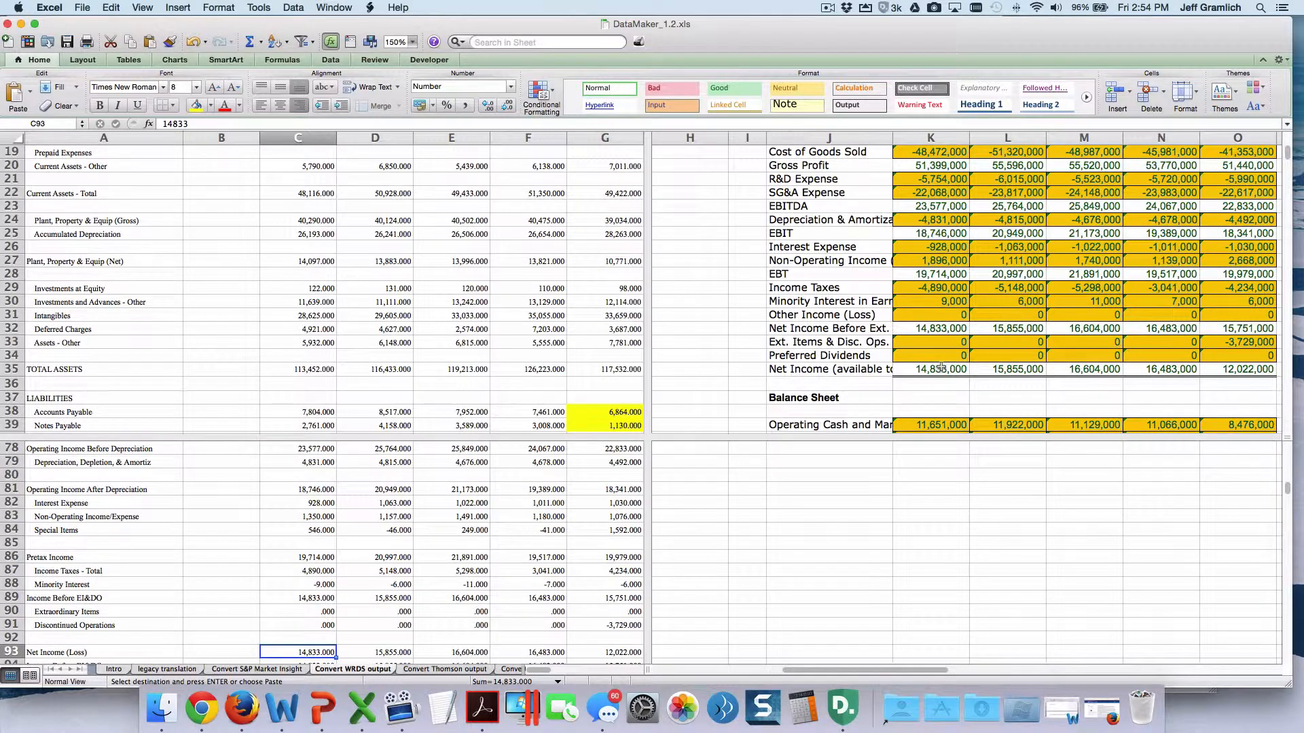
{"action": "scroll", "coordinate": [941, 367], "scroll_direction": "up", "scroll_amount": 1}
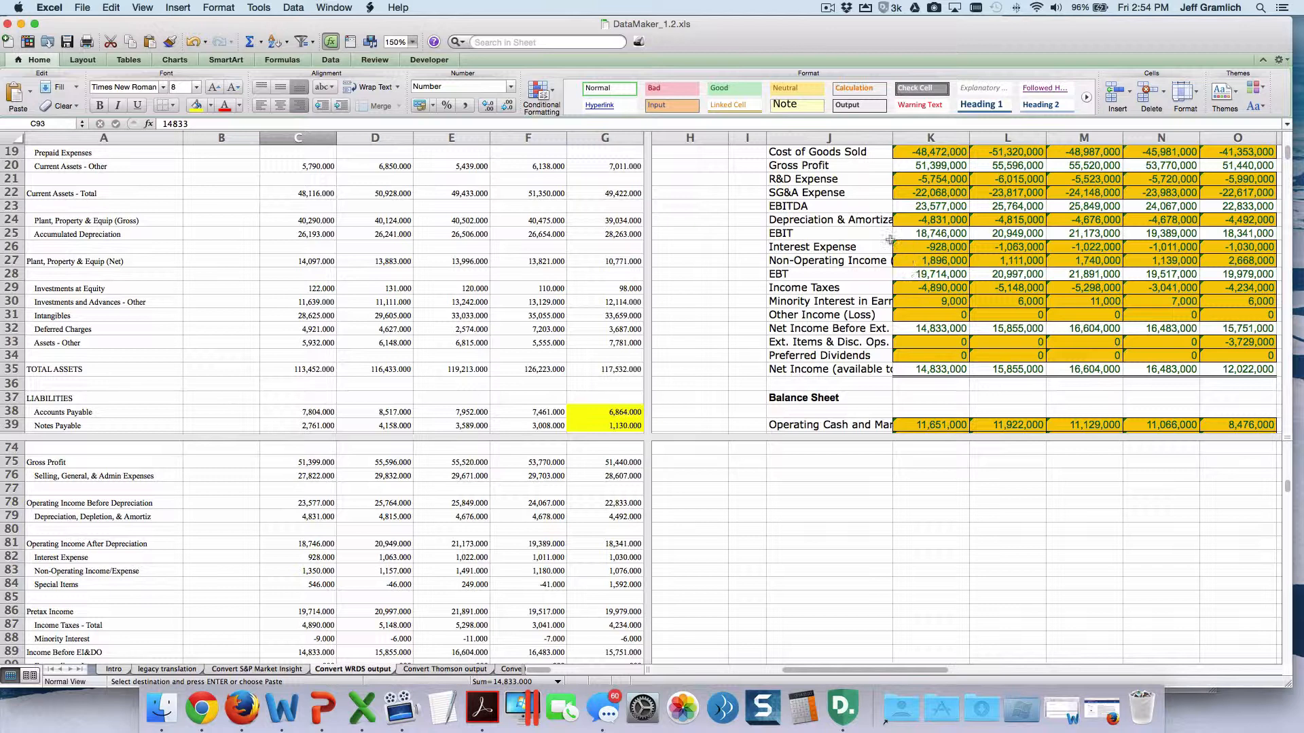
{"action": "left_click", "coordinate": [292, 478]}
{"action": "scroll", "coordinate": [292, 480], "scroll_direction": "up", "scroll_amount": 1}
{"action": "scroll", "coordinate": [292, 480], "scroll_direction": "up", "scroll_amount": 2}
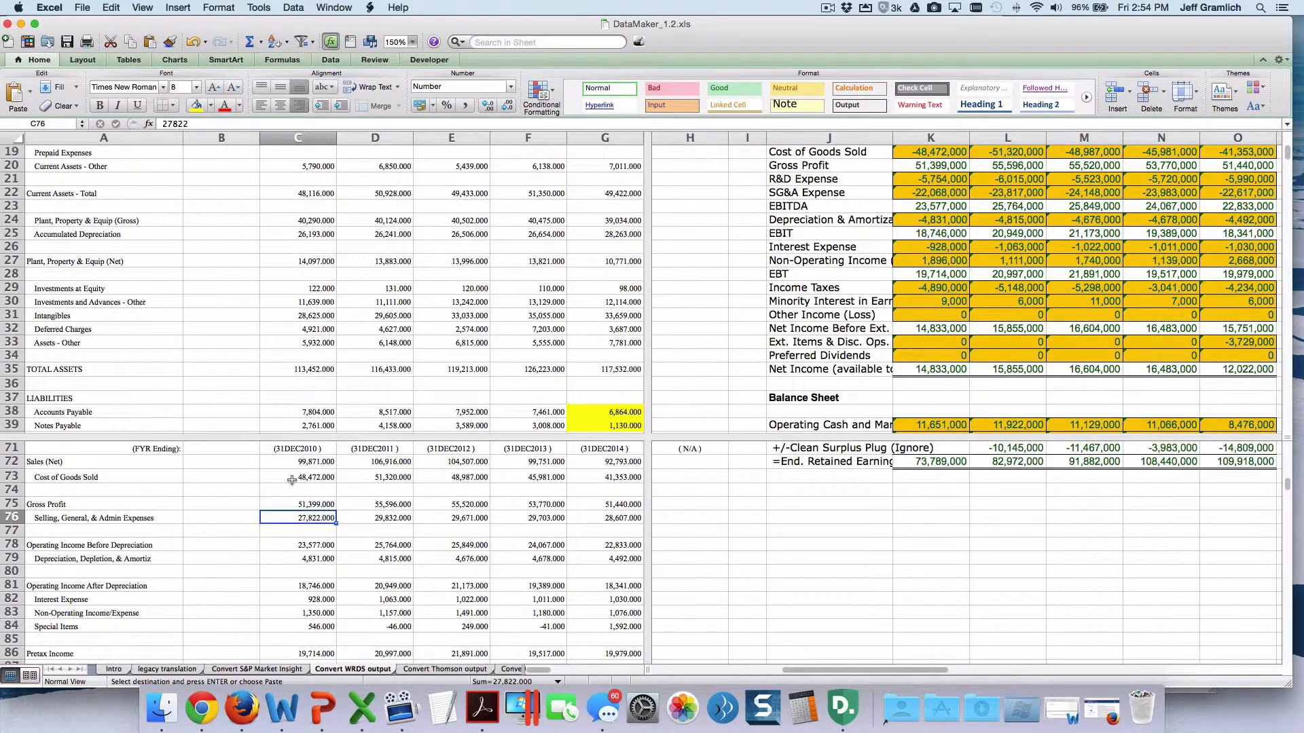
{"action": "left_click", "coordinate": [298, 478]}
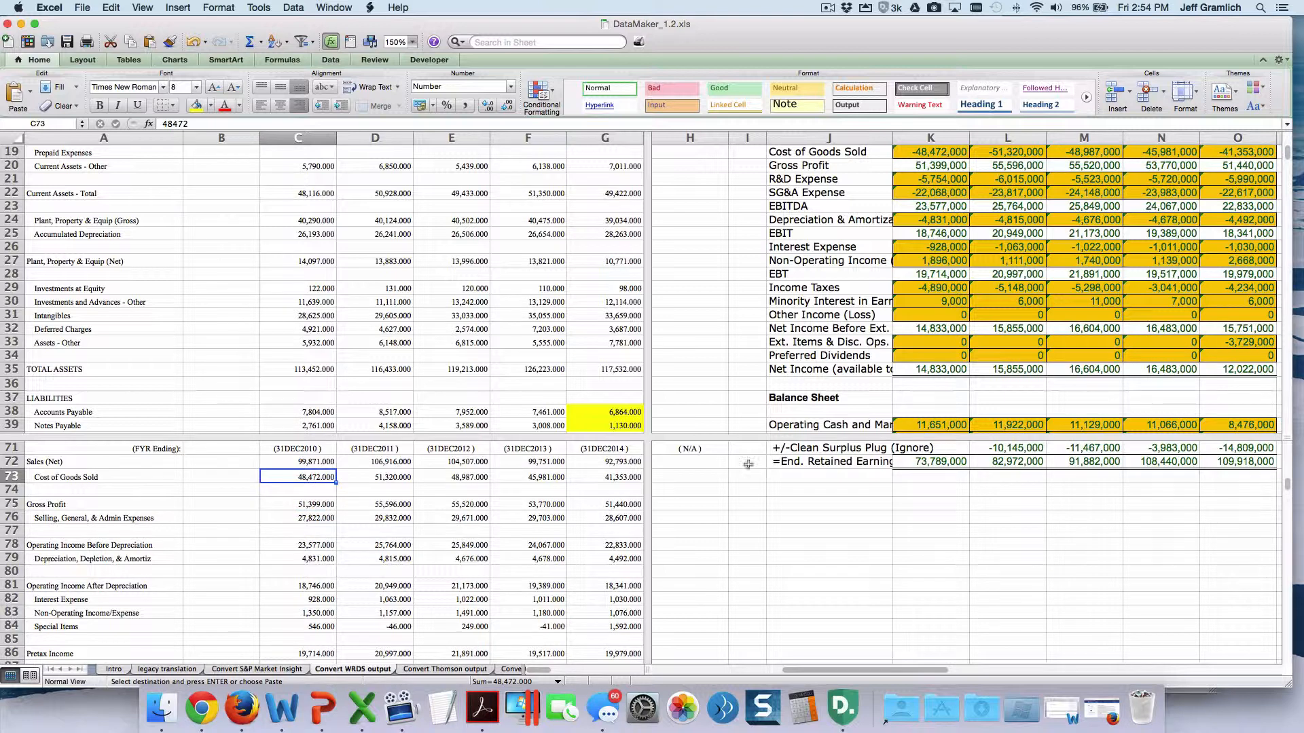
{"action": "scroll", "coordinate": [920, 235], "scroll_direction": "up", "scroll_amount": 2}
{"action": "left_click", "coordinate": [920, 233]}
{"action": "scroll", "coordinate": [920, 233], "scroll_direction": "up", "scroll_amount": 4}
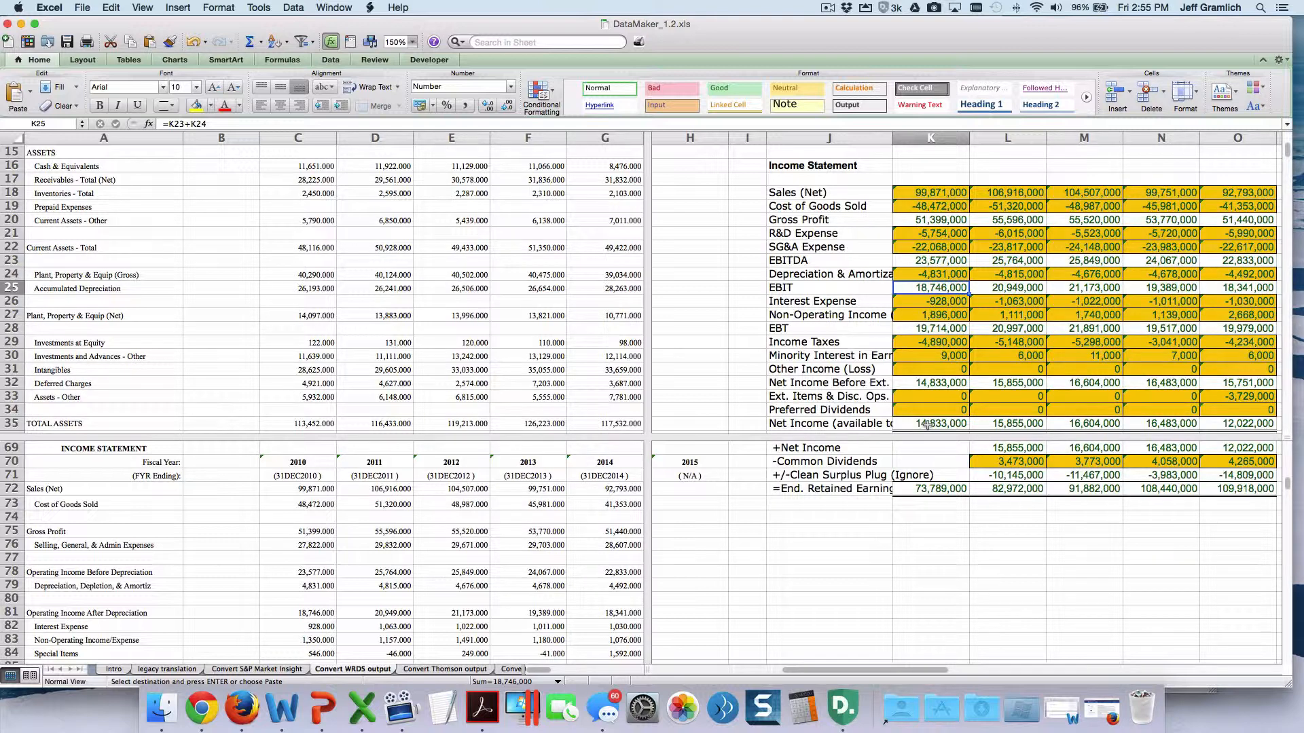
Check the standardized R&D Expense formula in K21 and trace it to WRDS Research and Development Expense in row 407
{"action": "left_click", "coordinate": [928, 247]}
{"action": "scroll", "coordinate": [927, 246], "scroll_direction": "up", "scroll_amount": 3}
{"action": "scroll", "coordinate": [928, 246], "scroll_direction": "left", "scroll_amount": 2}
{"action": "left_click", "coordinate": [1077, 282]}
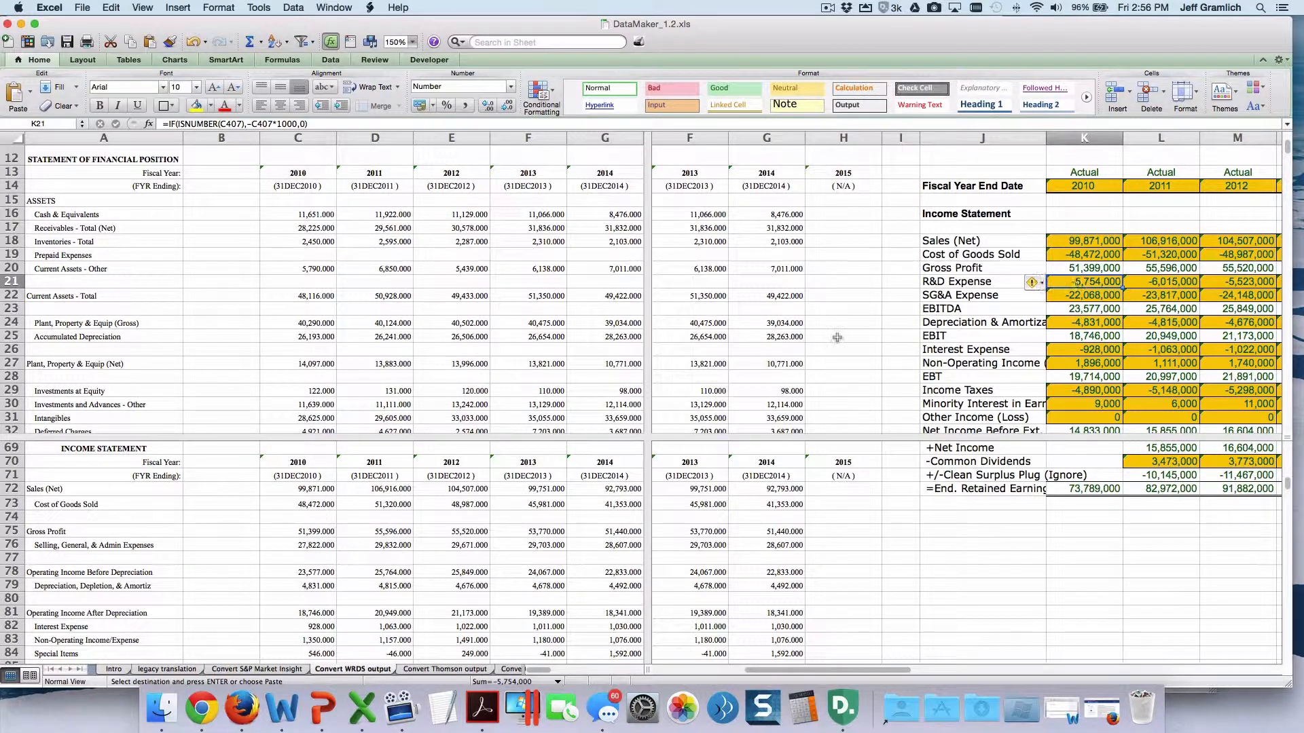
{"action": "left_click", "coordinate": [408, 557]}
{"action": "scroll", "coordinate": [407, 556], "scroll_direction": "down", "scroll_amount": 3}
{"action": "scroll", "coordinate": [407, 556], "scroll_direction": "down", "scroll_amount": 20}
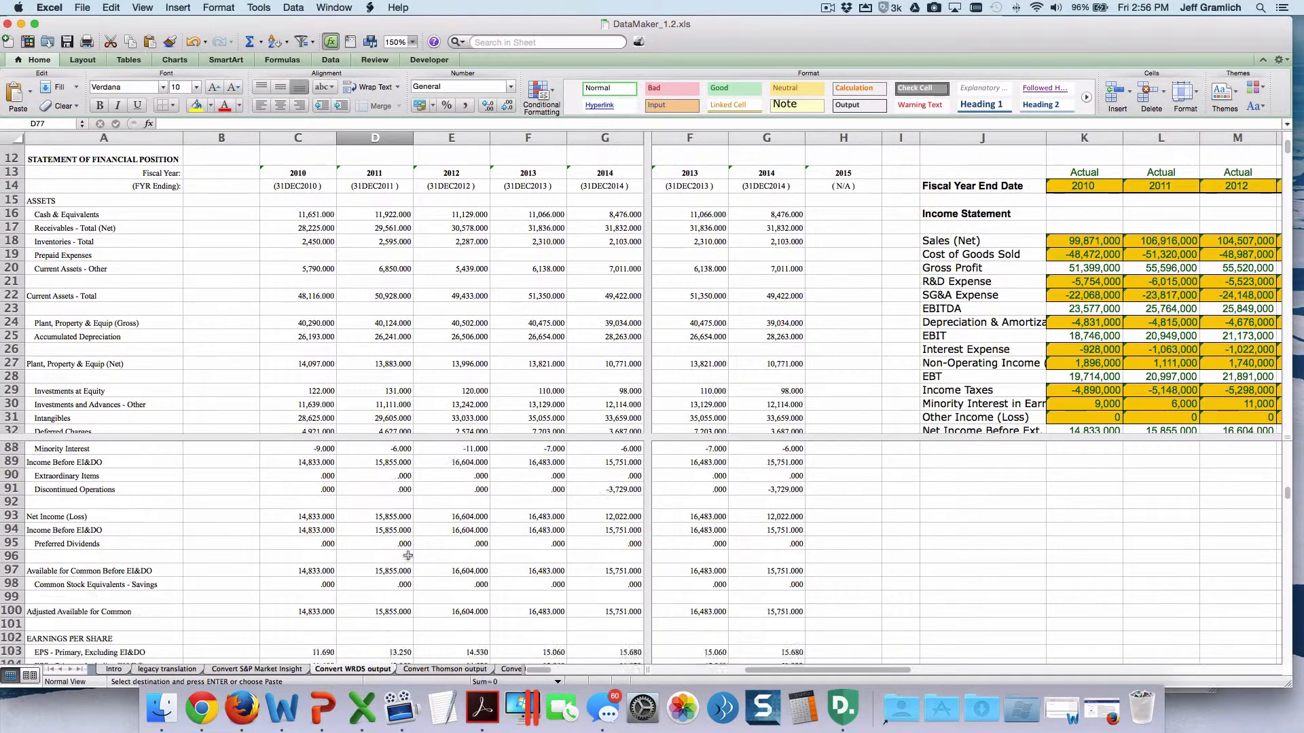
{"action": "scroll", "coordinate": [408, 556], "scroll_direction": "down", "scroll_amount": 20}
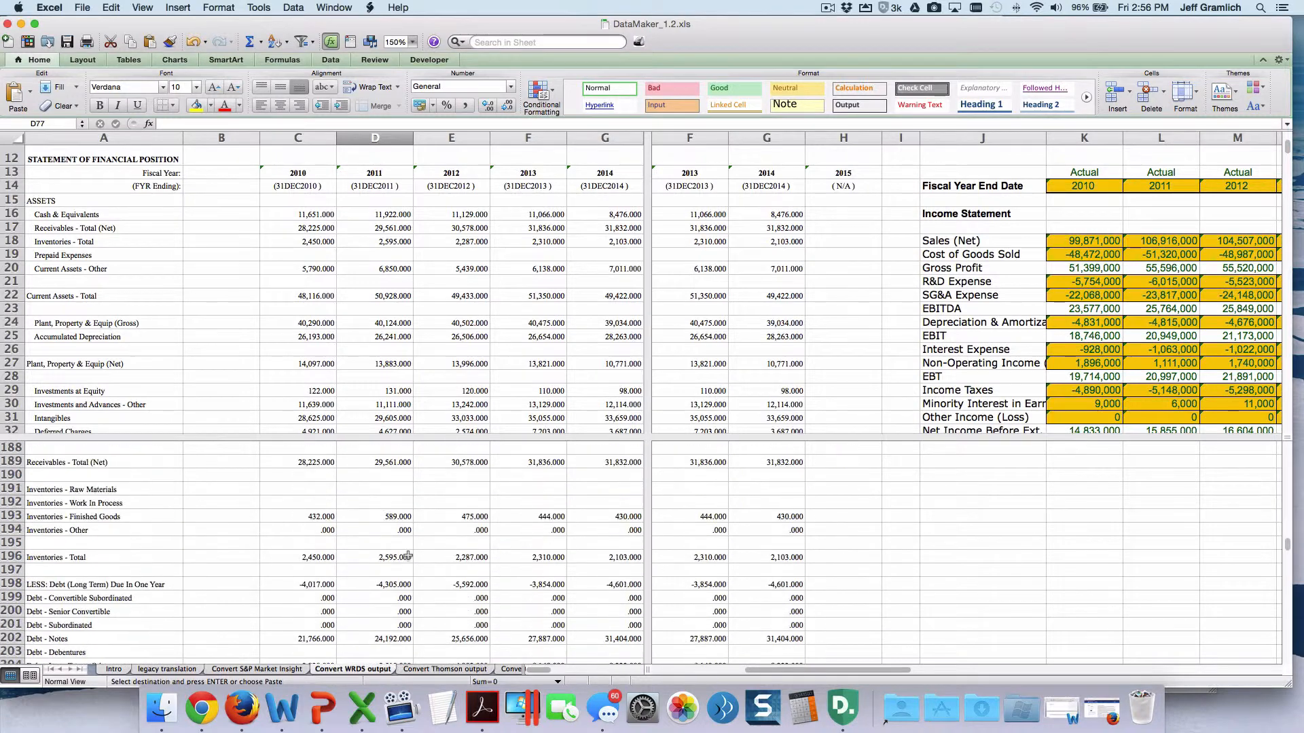
{"action": "scroll", "coordinate": [407, 556], "scroll_direction": "down", "scroll_amount": 20}
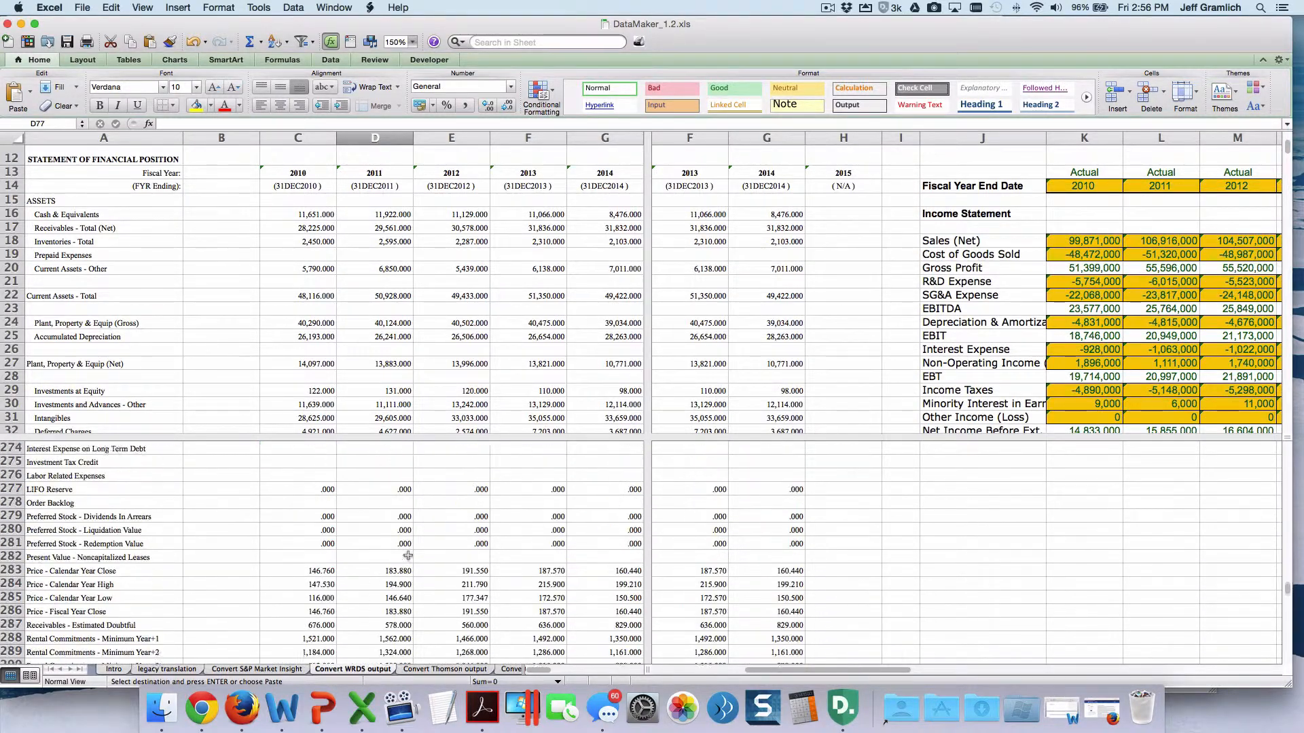
{"action": "scroll", "coordinate": [407, 556], "scroll_direction": "down", "scroll_amount": 20}
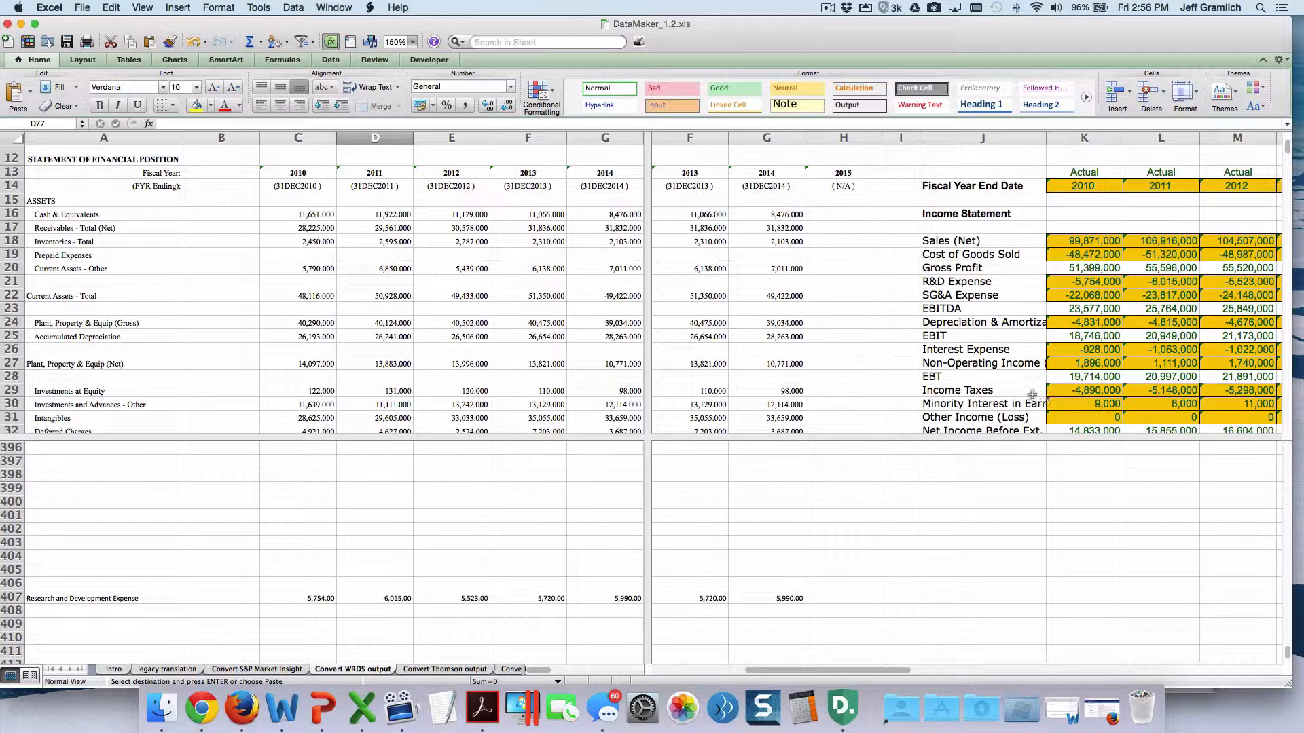
{"action": "left_click", "coordinate": [462, 599]}
Bring the WRDS income statement from row 71 down back into view beneath the standardized Income Statement
{"action": "scroll", "coordinate": [462, 599], "scroll_direction": "up", "scroll_amount": 10}
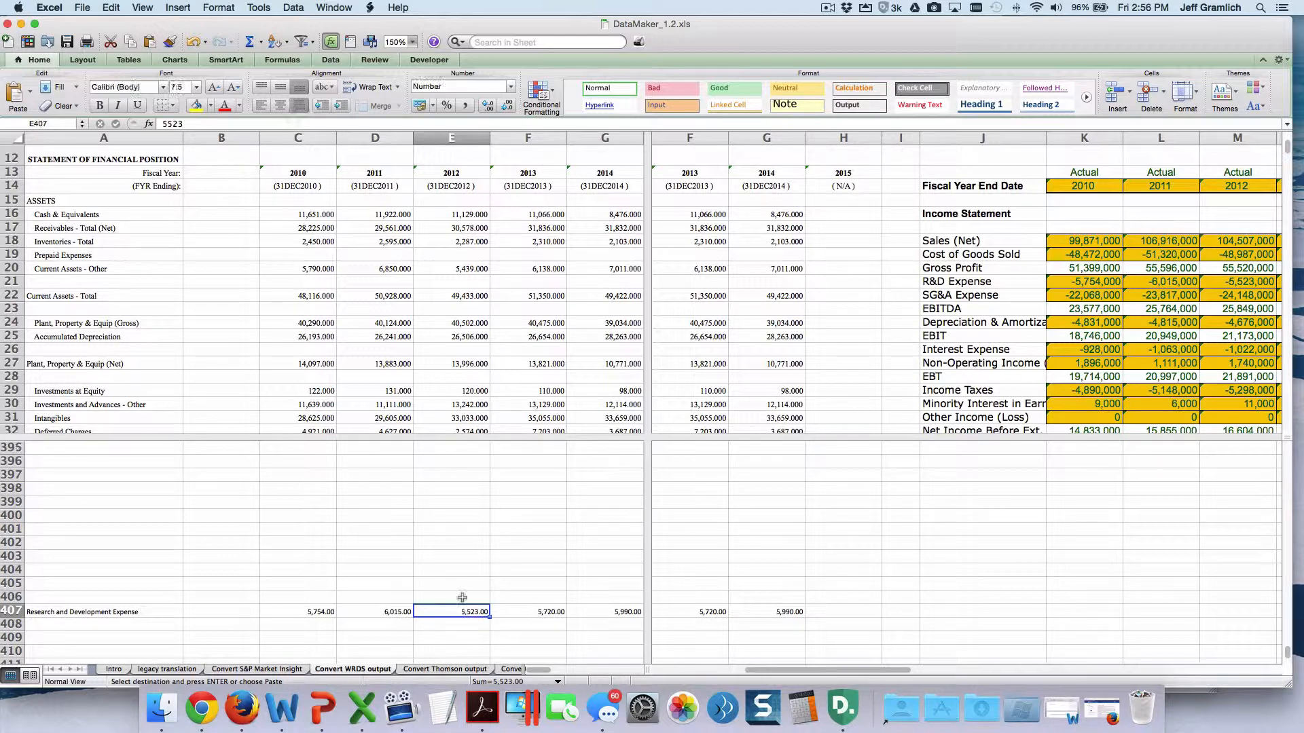
{"action": "scroll", "coordinate": [462, 595], "scroll_direction": "up", "scroll_amount": 10}
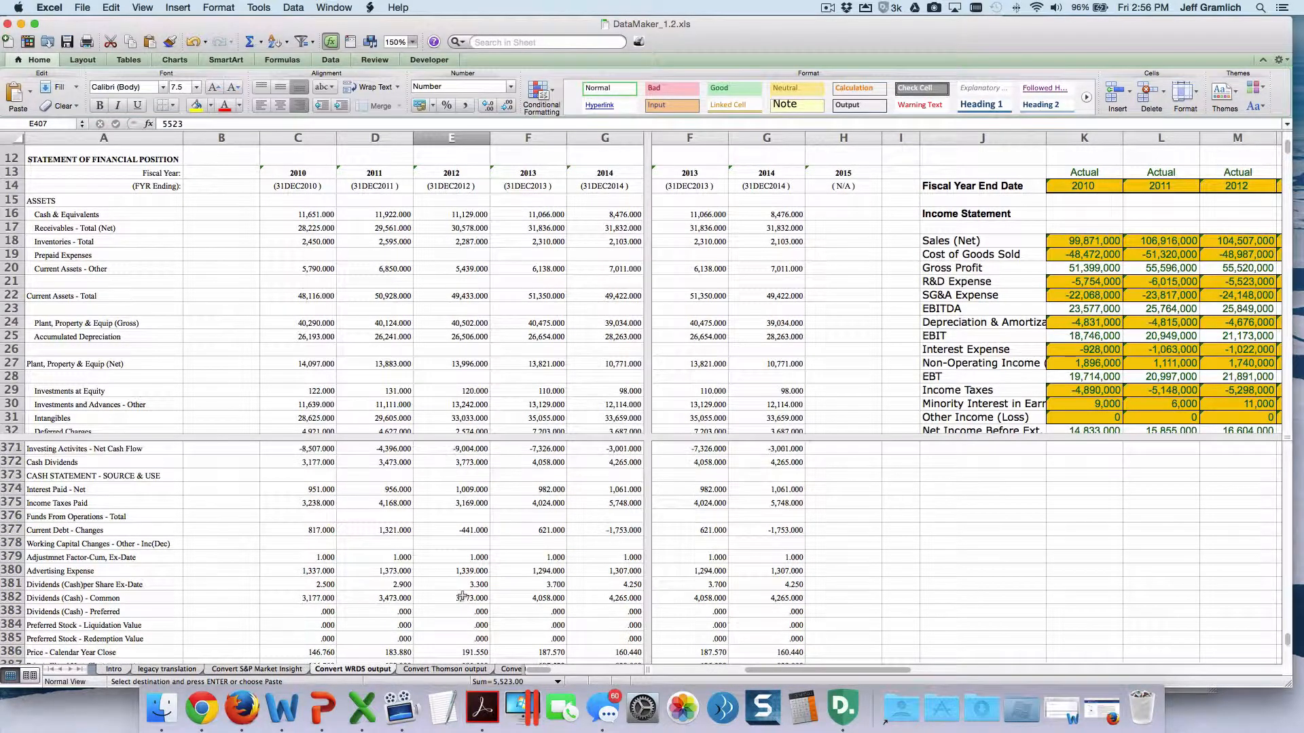
{"action": "scroll", "coordinate": [462, 595], "scroll_direction": "up", "scroll_amount": 10}
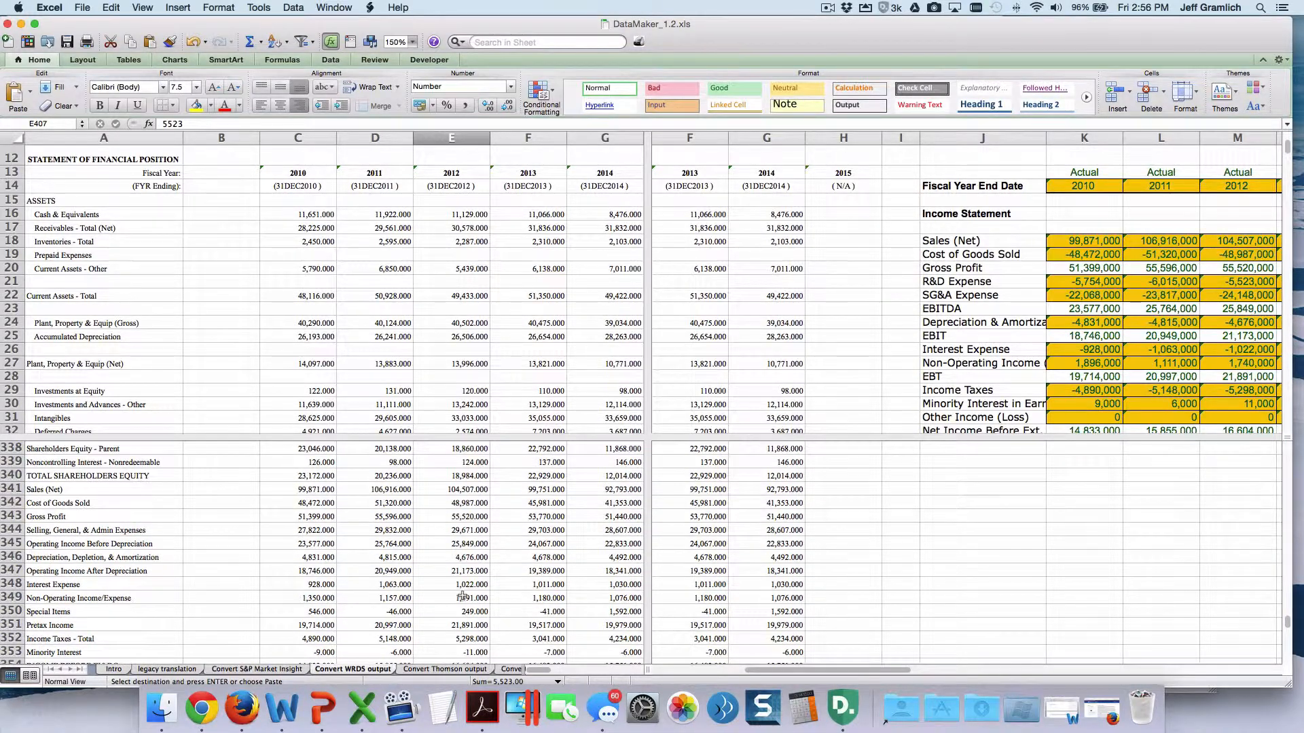
{"action": "scroll", "coordinate": [461, 596], "scroll_direction": "up", "scroll_amount": 20}
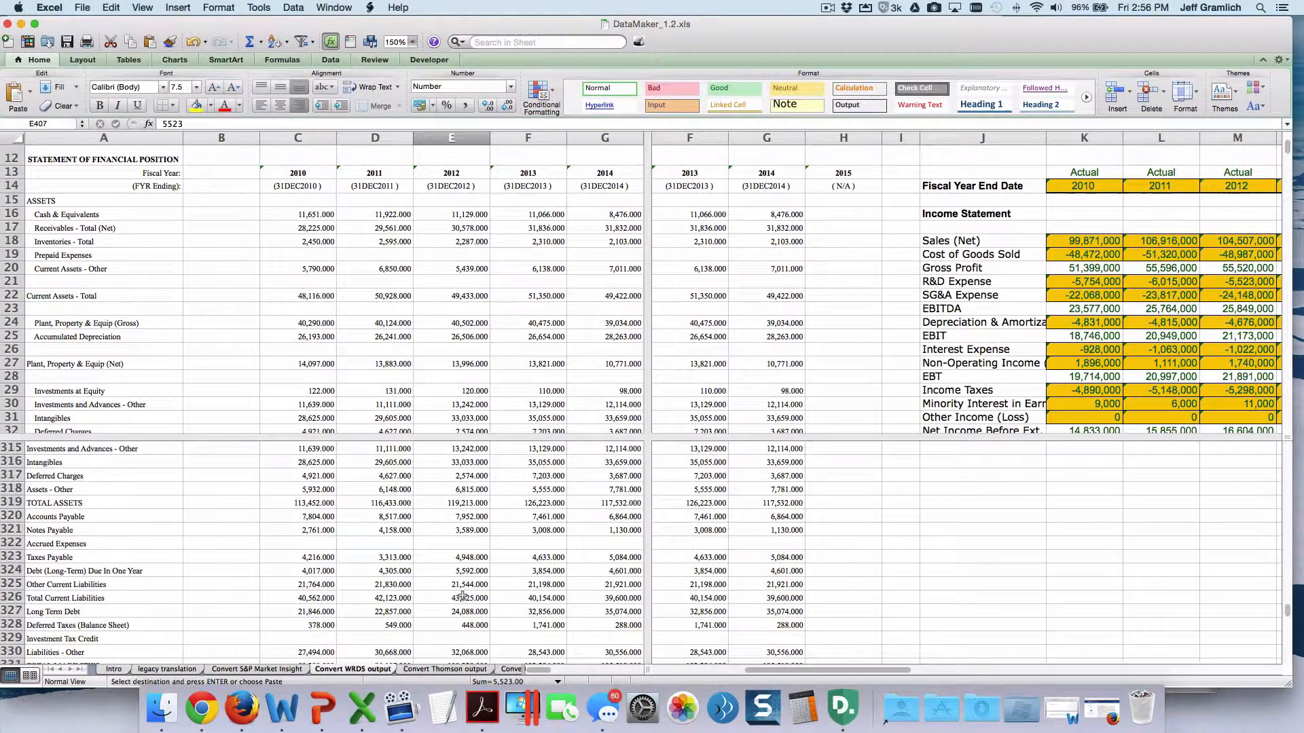
{"action": "scroll", "coordinate": [462, 596], "scroll_direction": "up", "scroll_amount": 1}
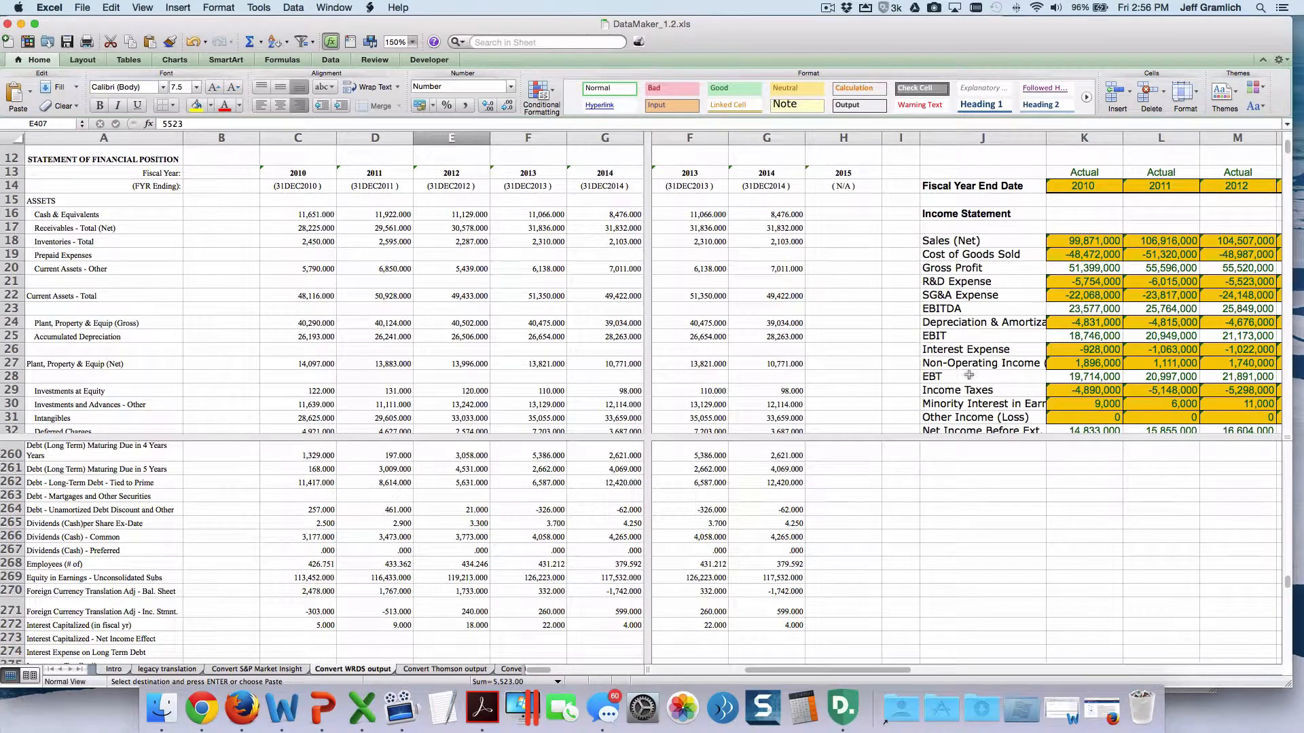
{"action": "left_click", "coordinate": [1013, 326]}
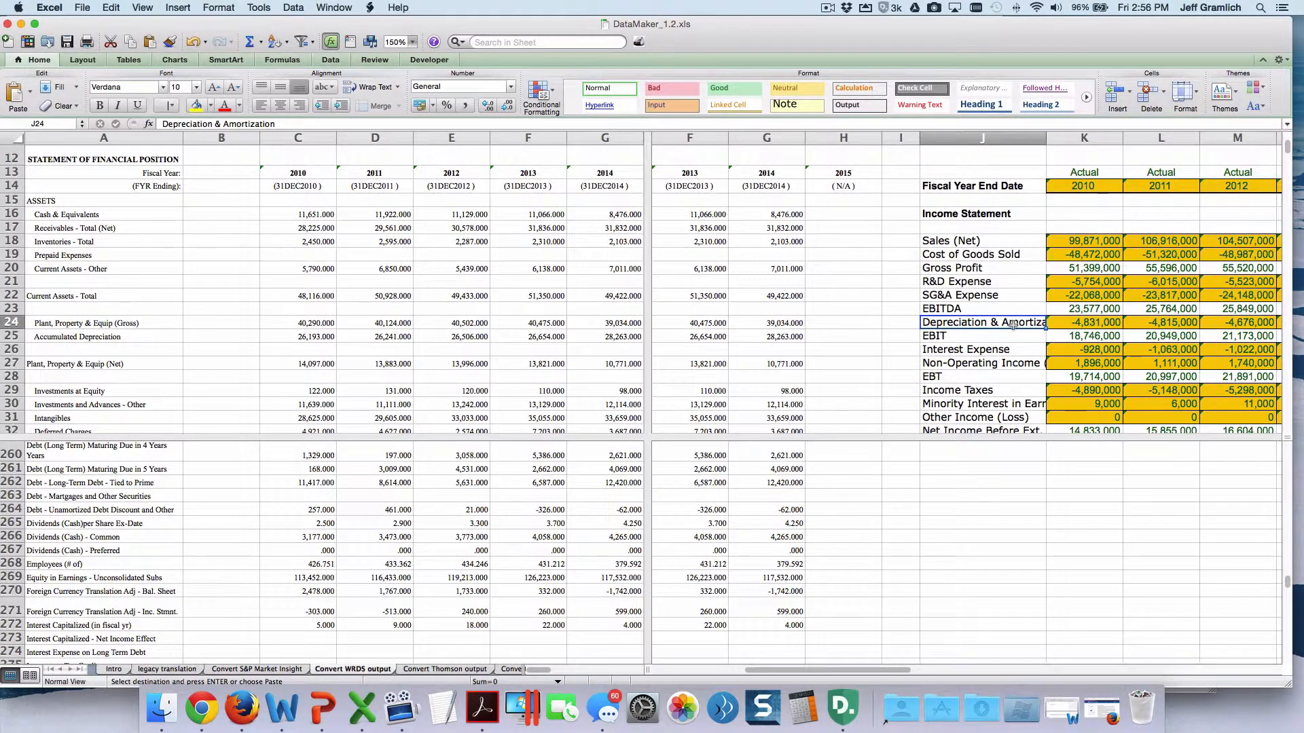
{"action": "scroll", "coordinate": [1013, 326], "scroll_direction": "up", "scroll_amount": 4}
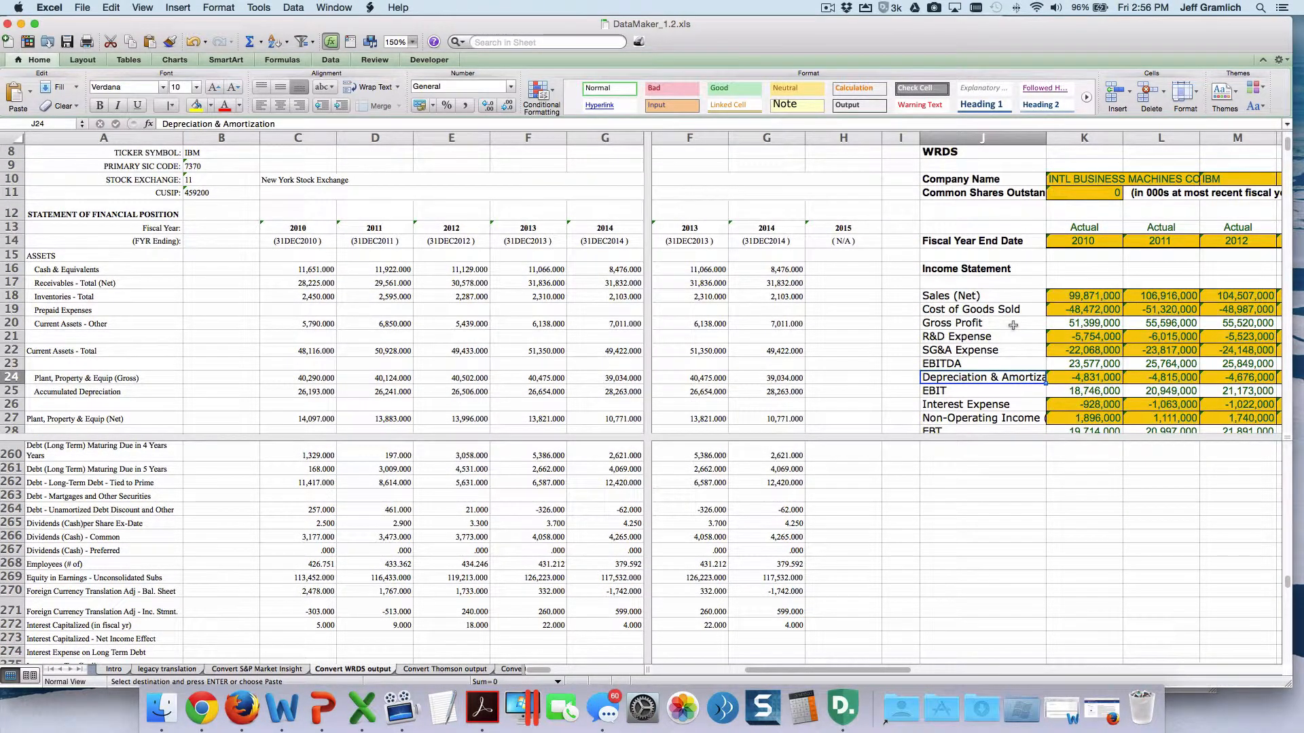
{"action": "scroll", "coordinate": [1013, 325], "scroll_direction": "down", "scroll_amount": 11}
{"action": "scroll", "coordinate": [1013, 325], "scroll_direction": "down", "scroll_amount": 3}
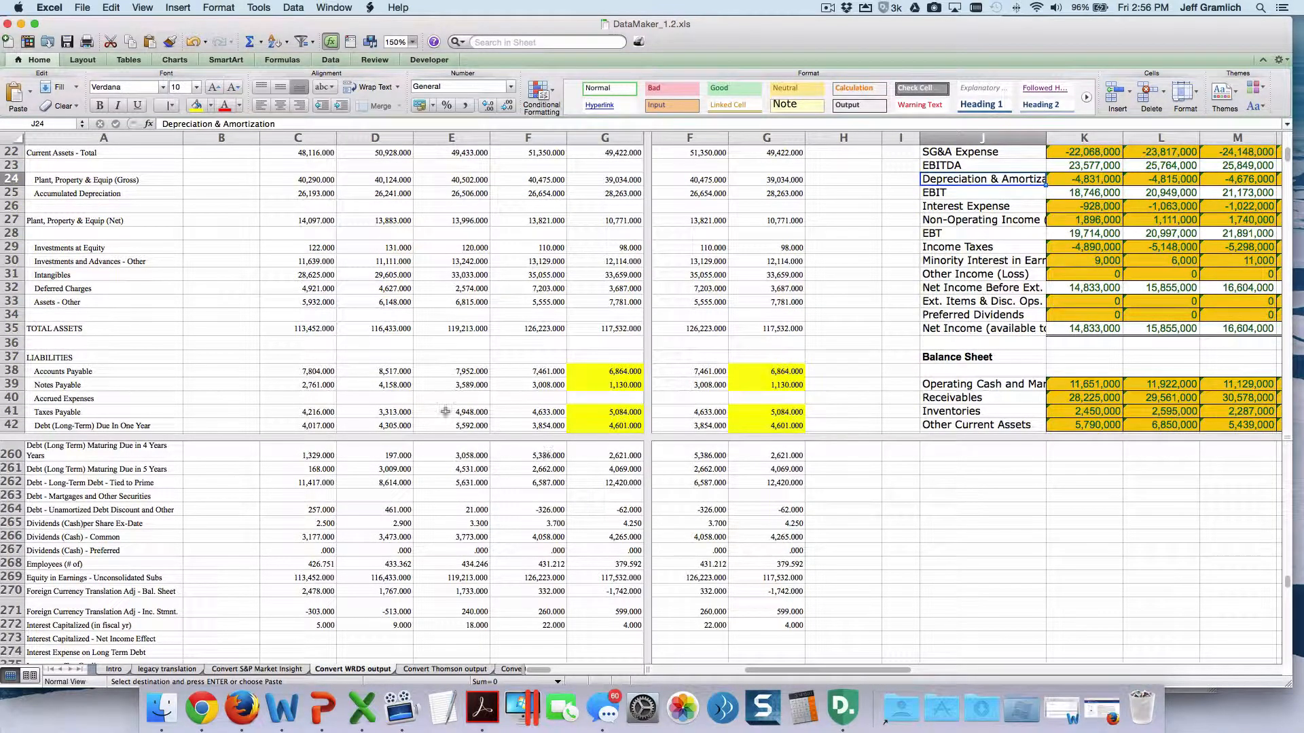
{"action": "scroll", "coordinate": [358, 556], "scroll_direction": "up", "scroll_amount": 10}
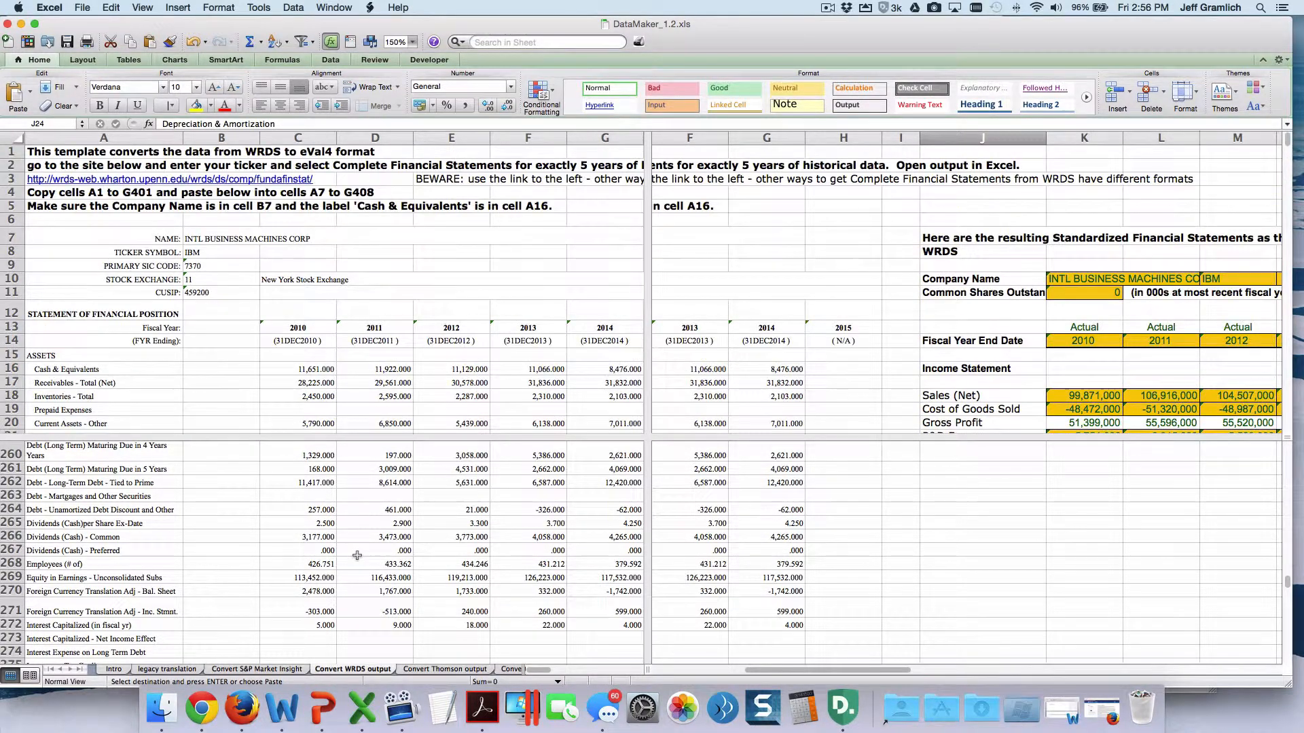
{"action": "scroll", "coordinate": [401, 328], "scroll_direction": "down", "scroll_amount": 5}
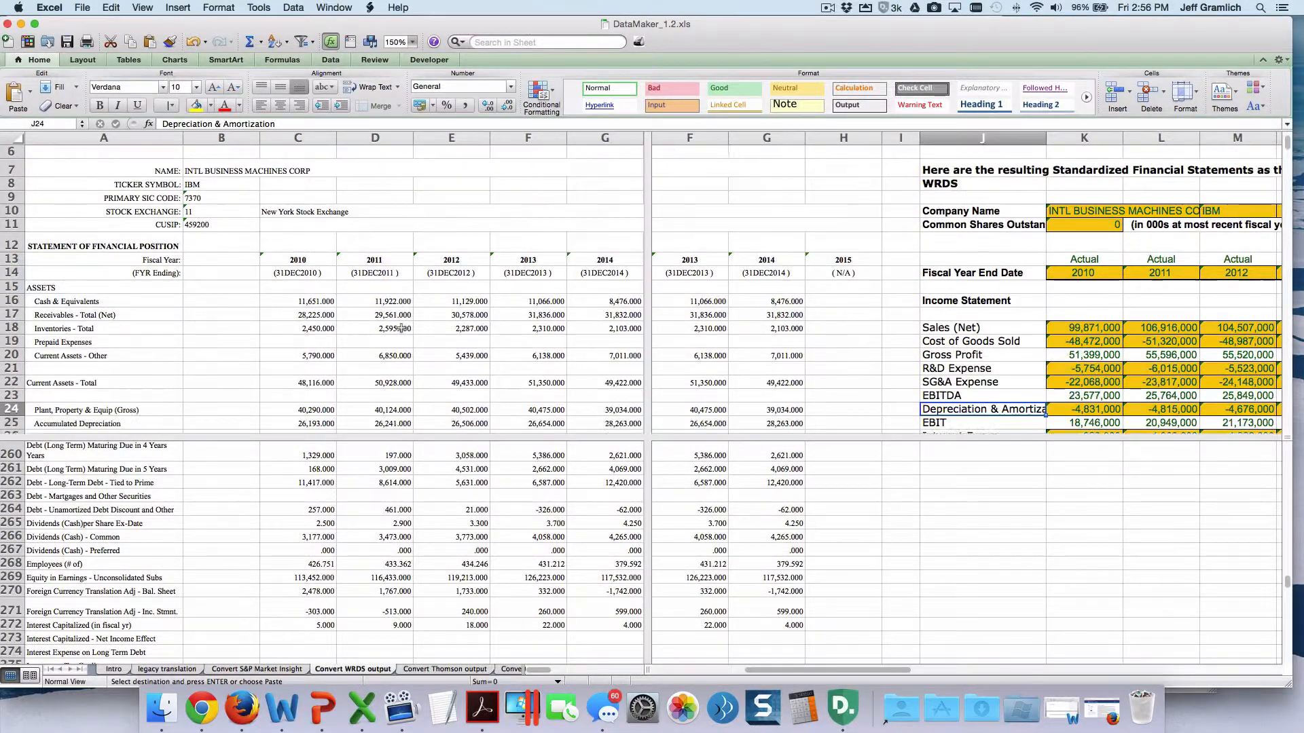
{"action": "scroll", "coordinate": [402, 329], "scroll_direction": "down", "scroll_amount": 10}
{"action": "left_click", "coordinate": [359, 495]}
{"action": "scroll", "coordinate": [358, 494], "scroll_direction": "down", "scroll_amount": 4}
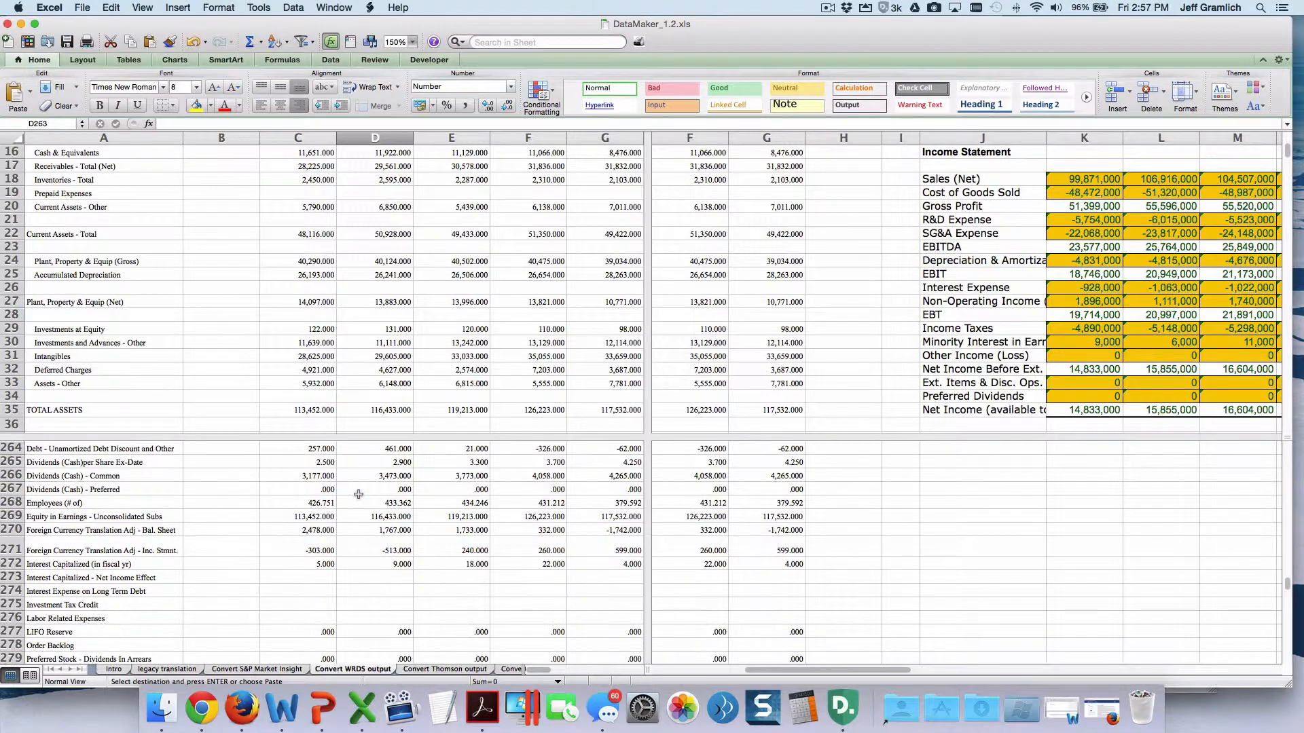
{"action": "scroll", "coordinate": [359, 495], "scroll_direction": "up", "scroll_amount": 15}
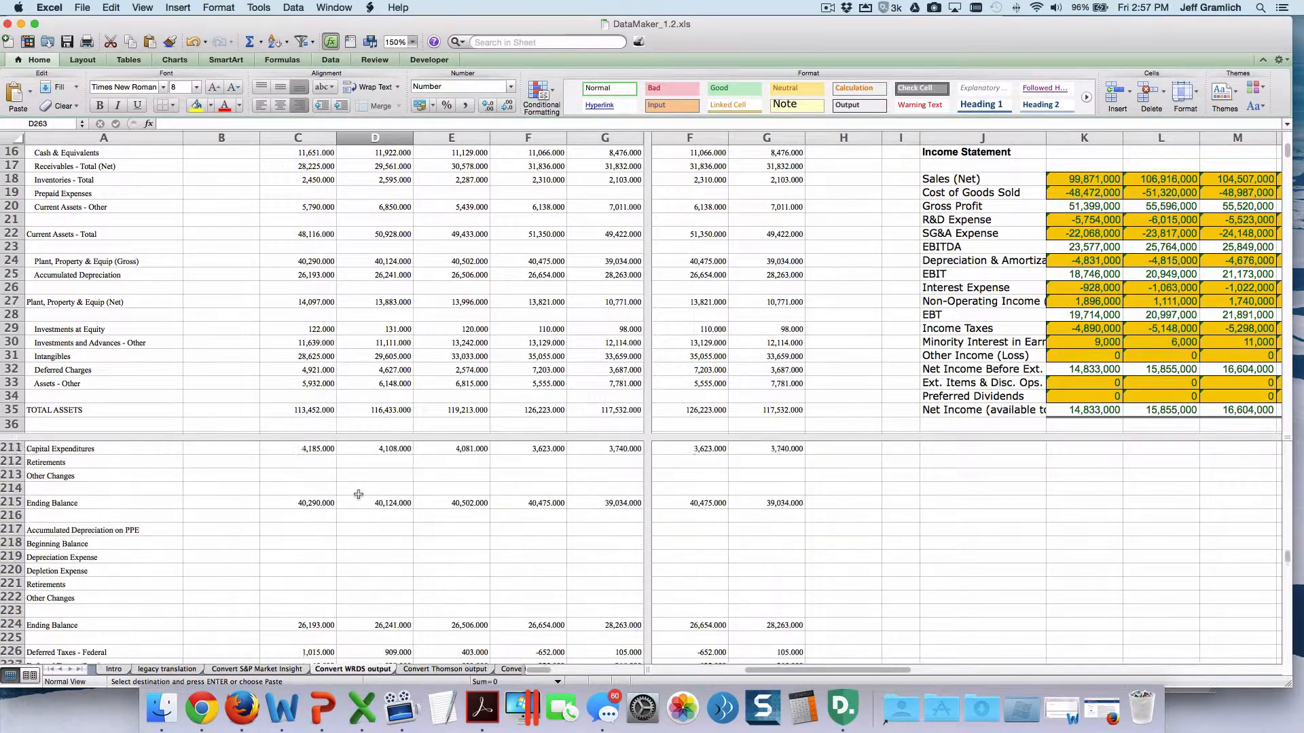
{"action": "scroll", "coordinate": [358, 494], "scroll_direction": "up", "scroll_amount": 16}
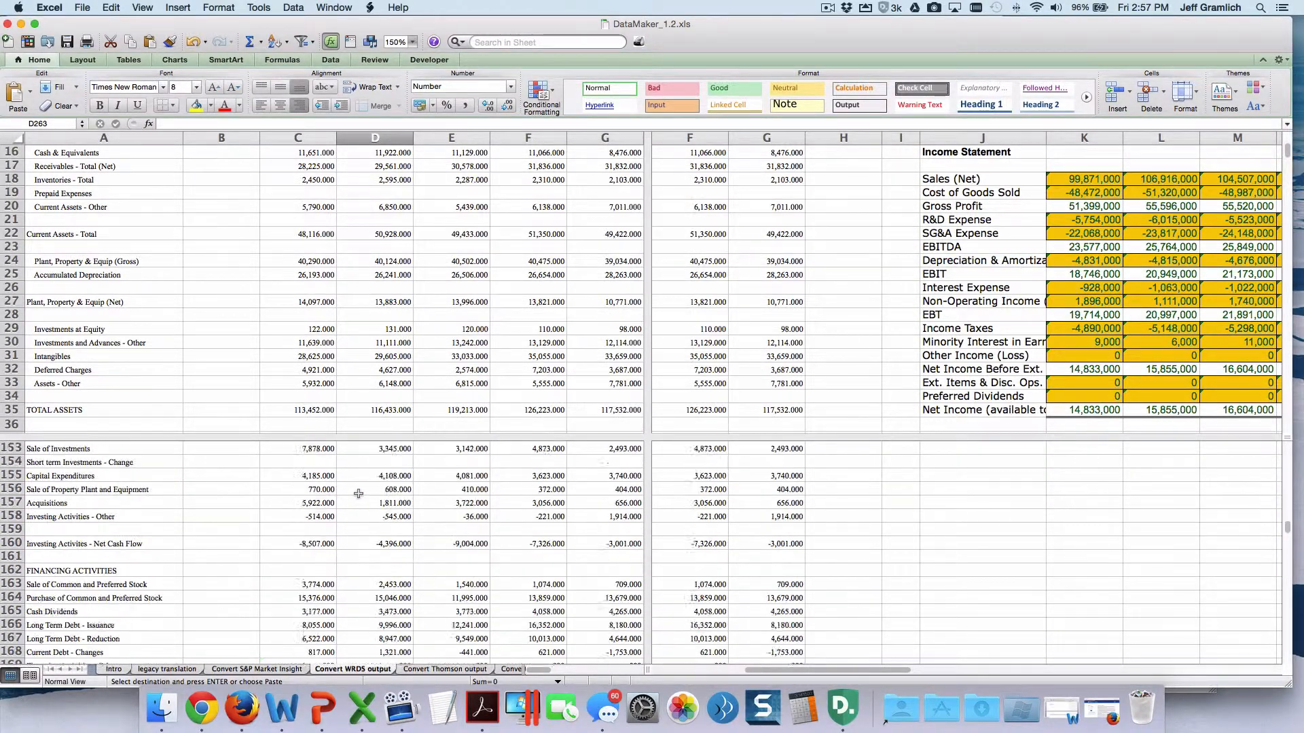
{"action": "scroll", "coordinate": [359, 494], "scroll_direction": "up", "scroll_amount": 16}
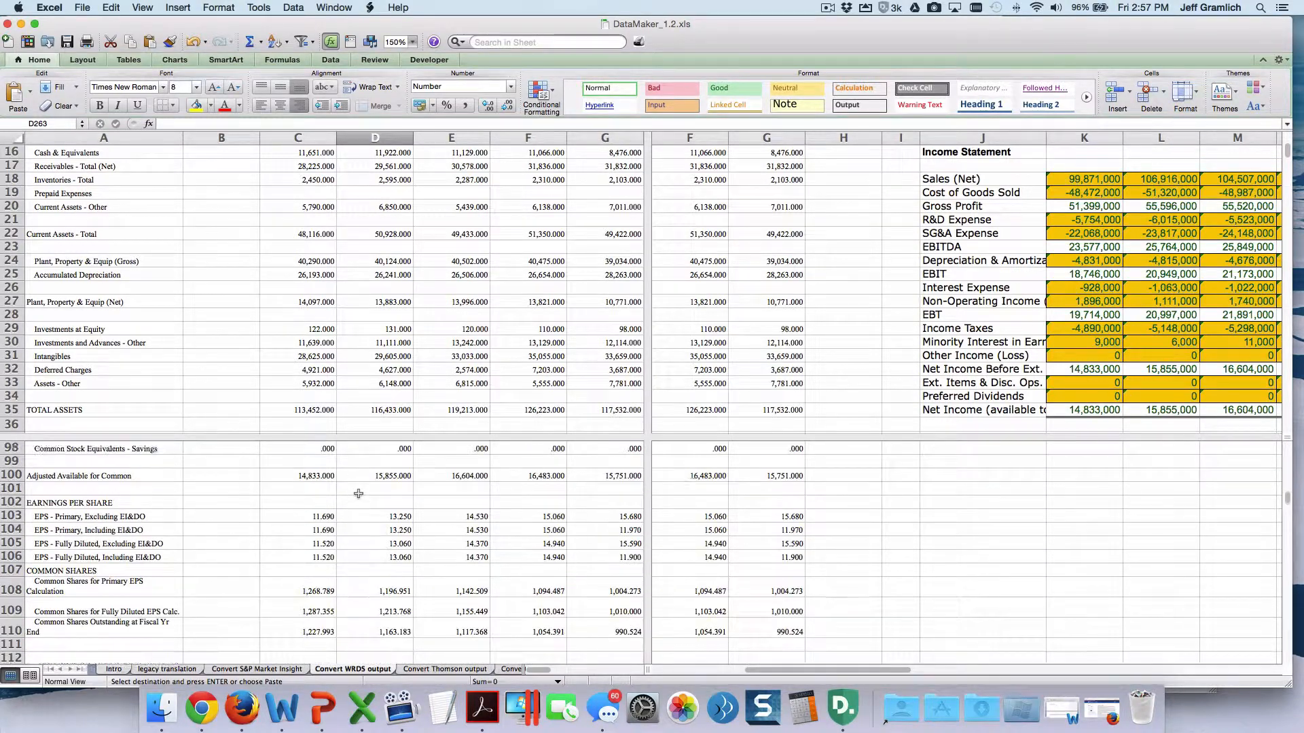
{"action": "scroll", "coordinate": [359, 494], "scroll_direction": "up", "scroll_amount": 8}
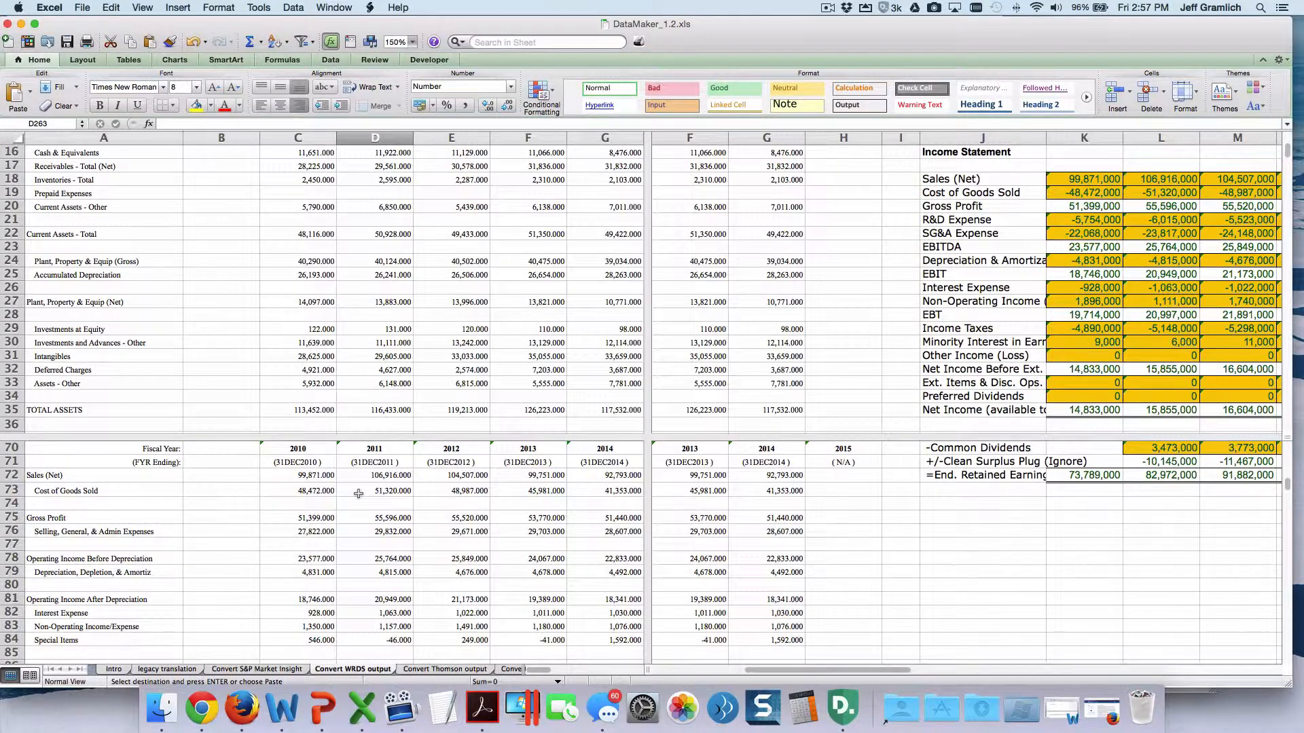
{"action": "scroll", "coordinate": [359, 494], "scroll_direction": "down", "scroll_amount": 1}
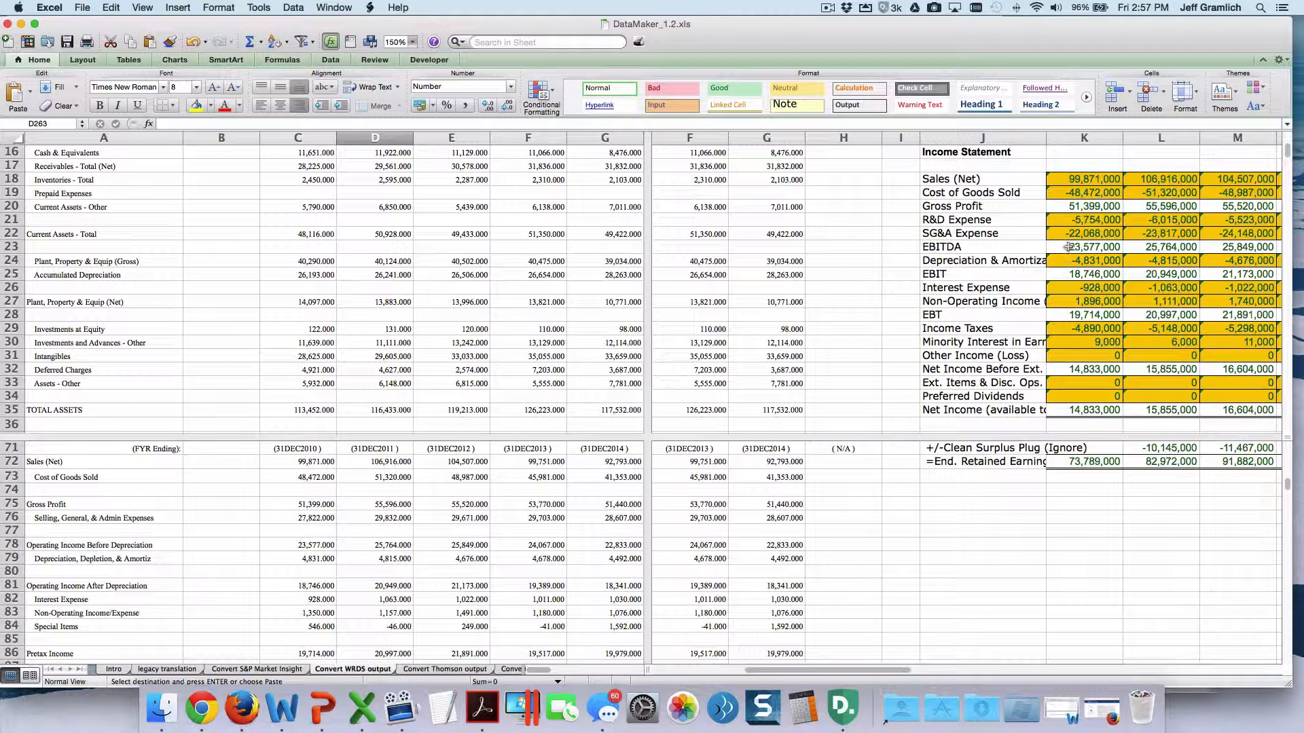
Compare 2010 EBITDA, Depreciation & Amortization and EBIT in K23:K25 with WRDS operating income and depreciation in C78, C79 and C81
{"action": "left_click", "coordinate": [318, 544]}
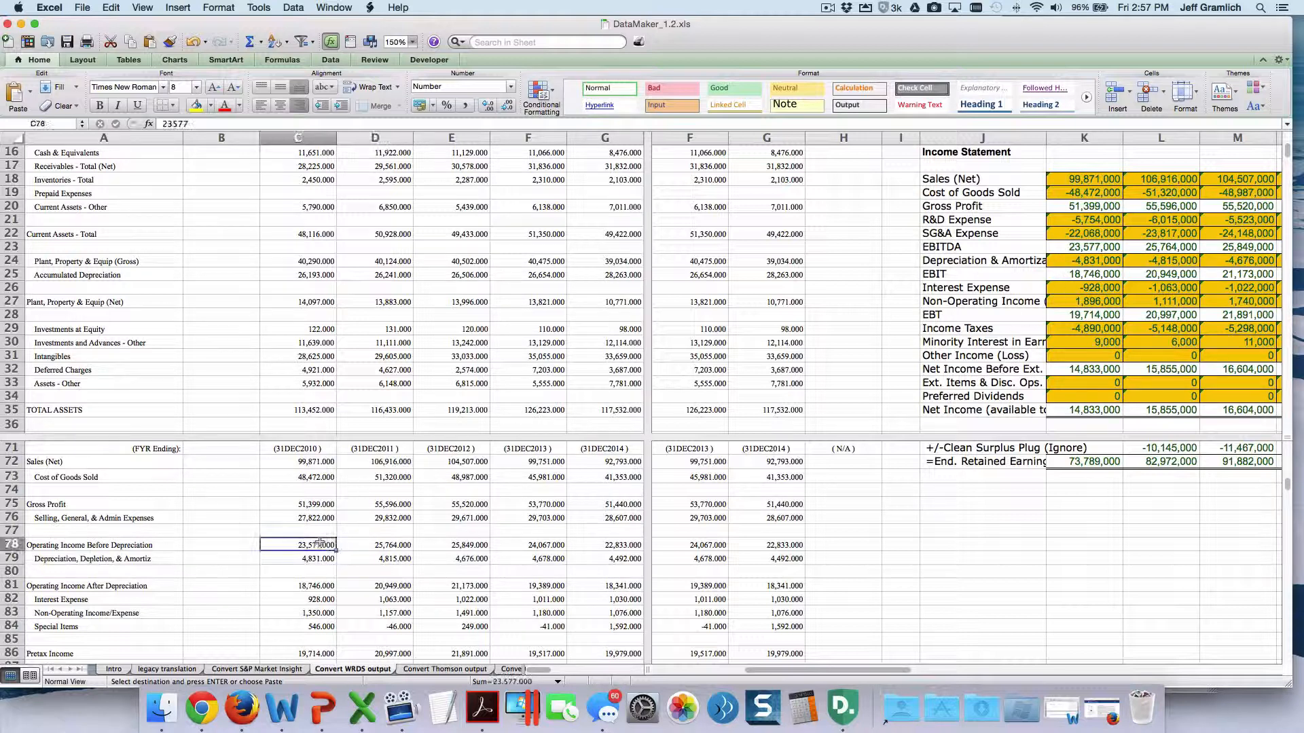
{"action": "left_click", "coordinate": [1096, 245]}
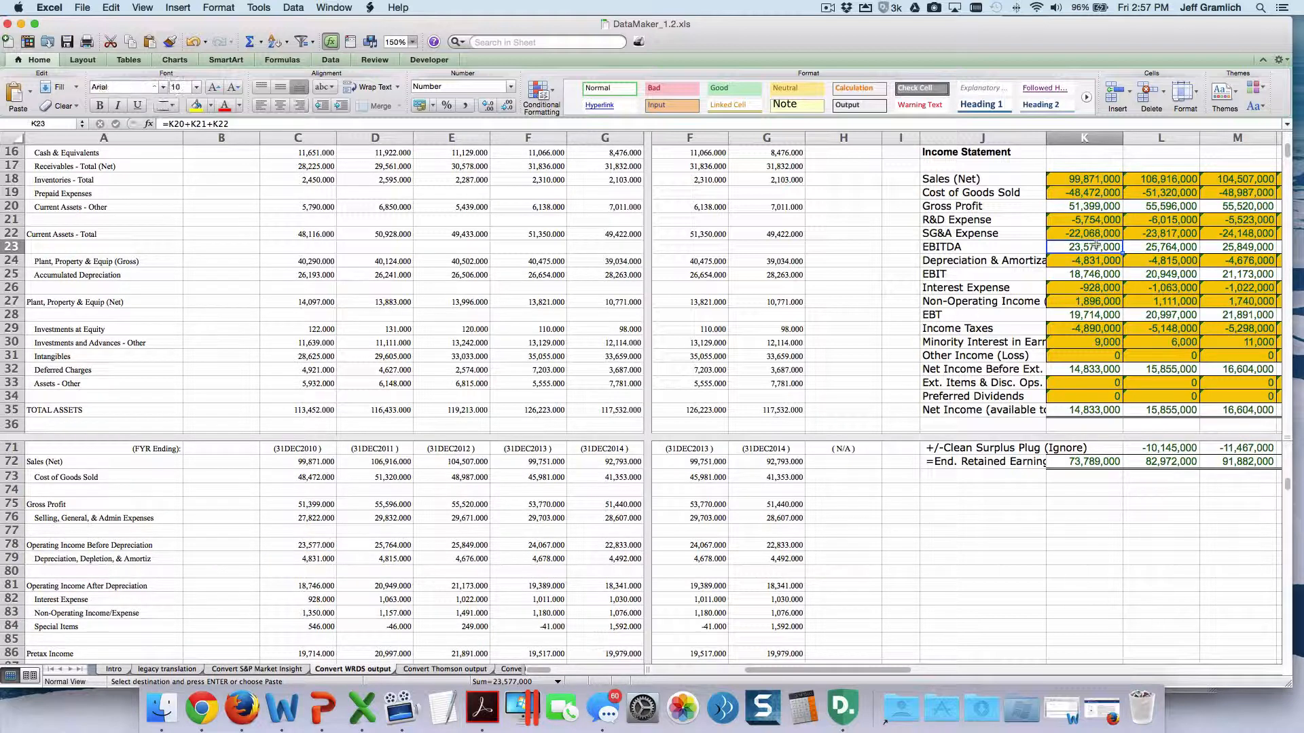
{"action": "left_click", "coordinate": [1091, 260]}
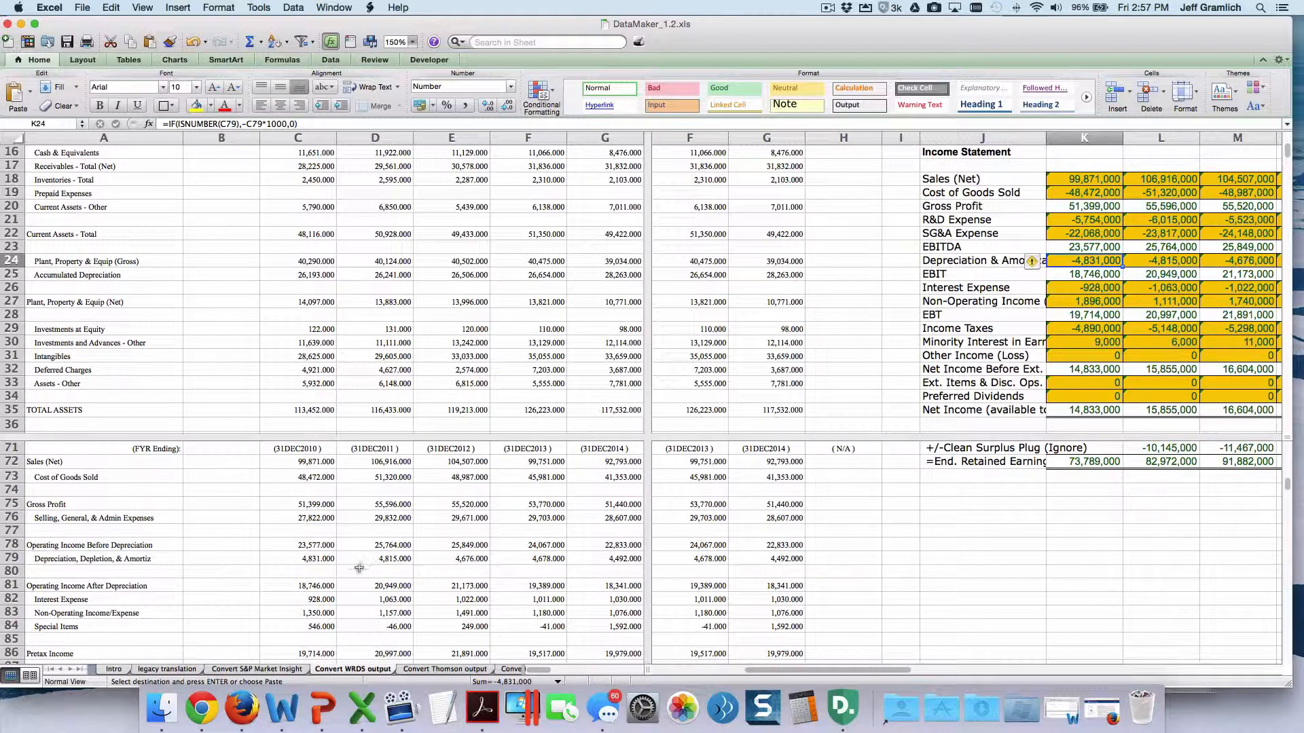
{"action": "left_click", "coordinate": [313, 561]}
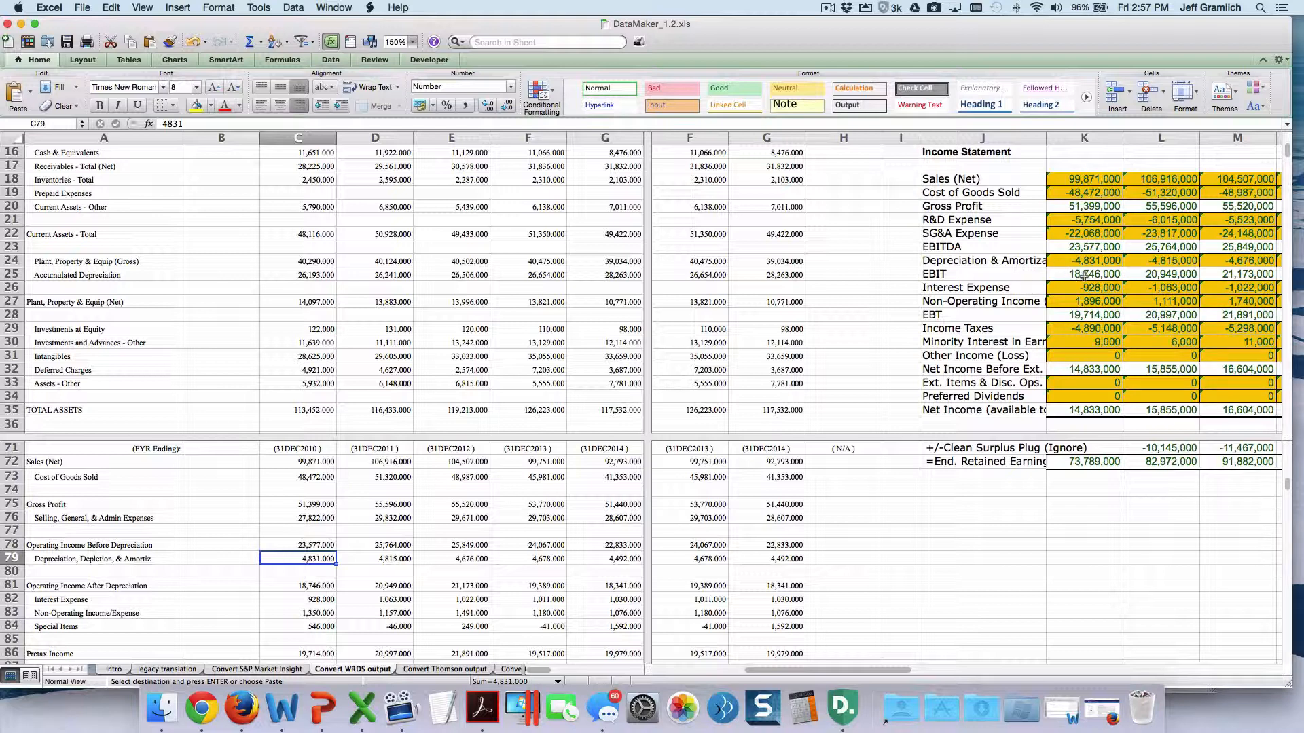
{"action": "left_click", "coordinate": [298, 583]}
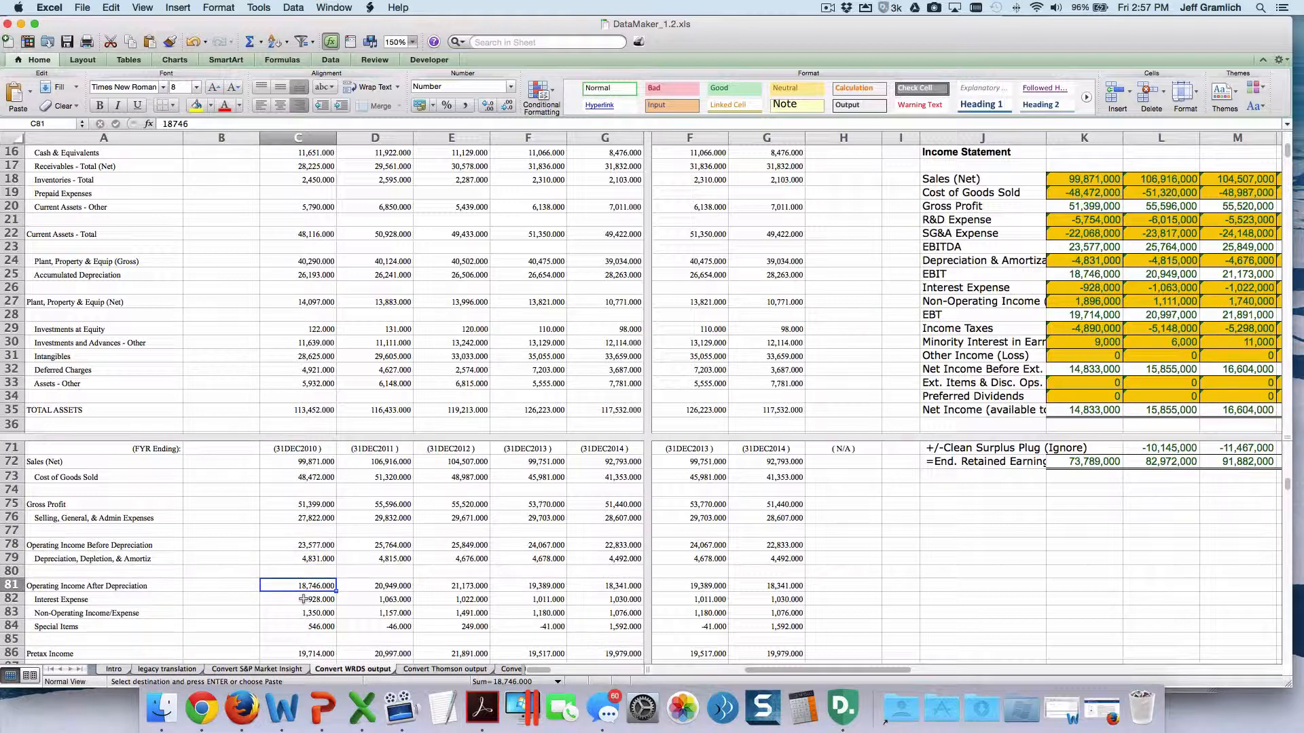
Compare the sum of WRDS Non-Operating Income/Expense and Special Items in C83:C84 with standardized Non-Operating Income in K27
{"action": "left_click", "coordinate": [299, 612]}
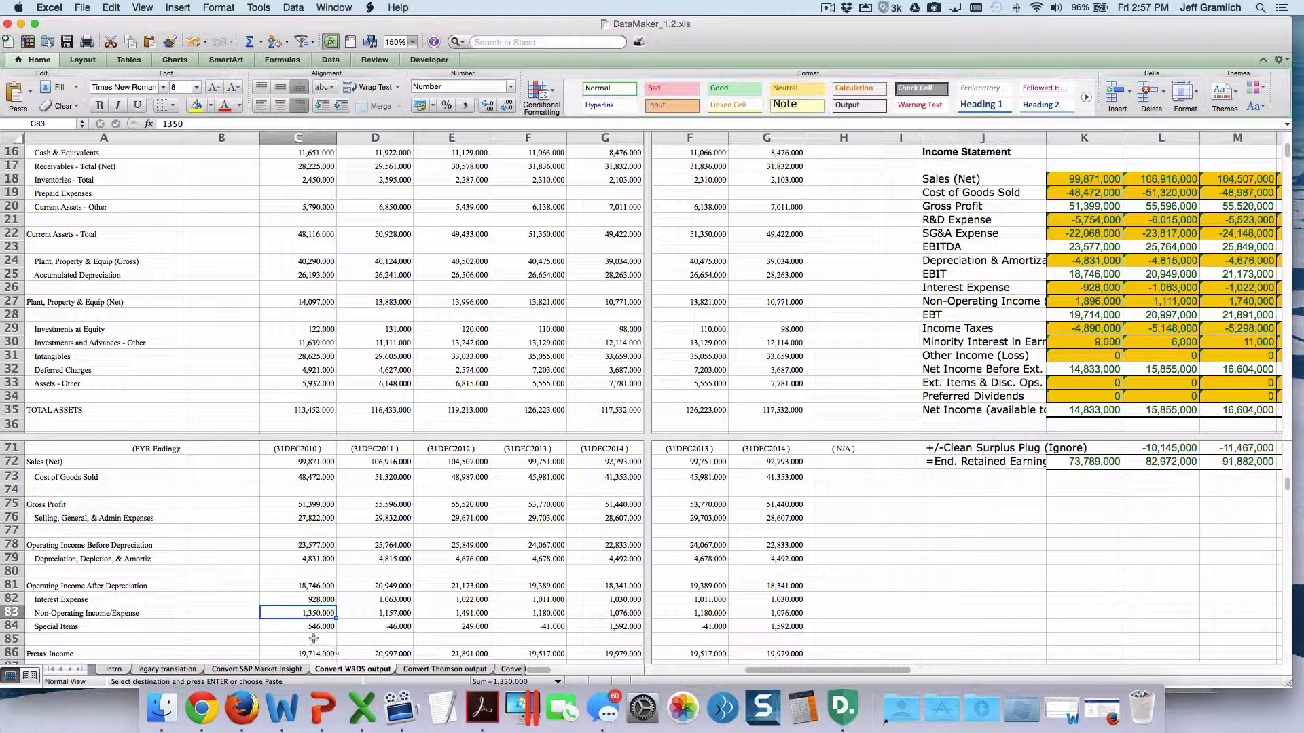
{"action": "left_click_drag", "start_coordinate": [310, 628], "coordinate": [310, 615]}
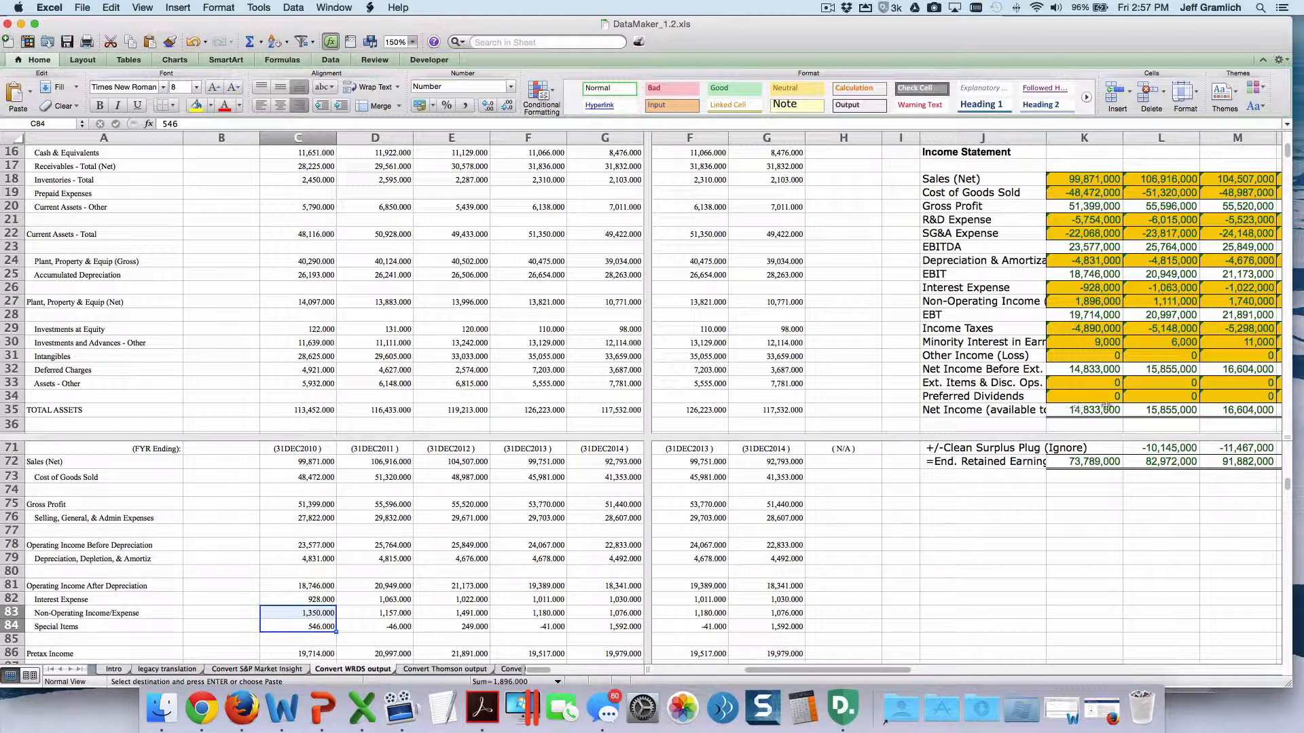
{"action": "left_click", "coordinate": [1103, 301]}
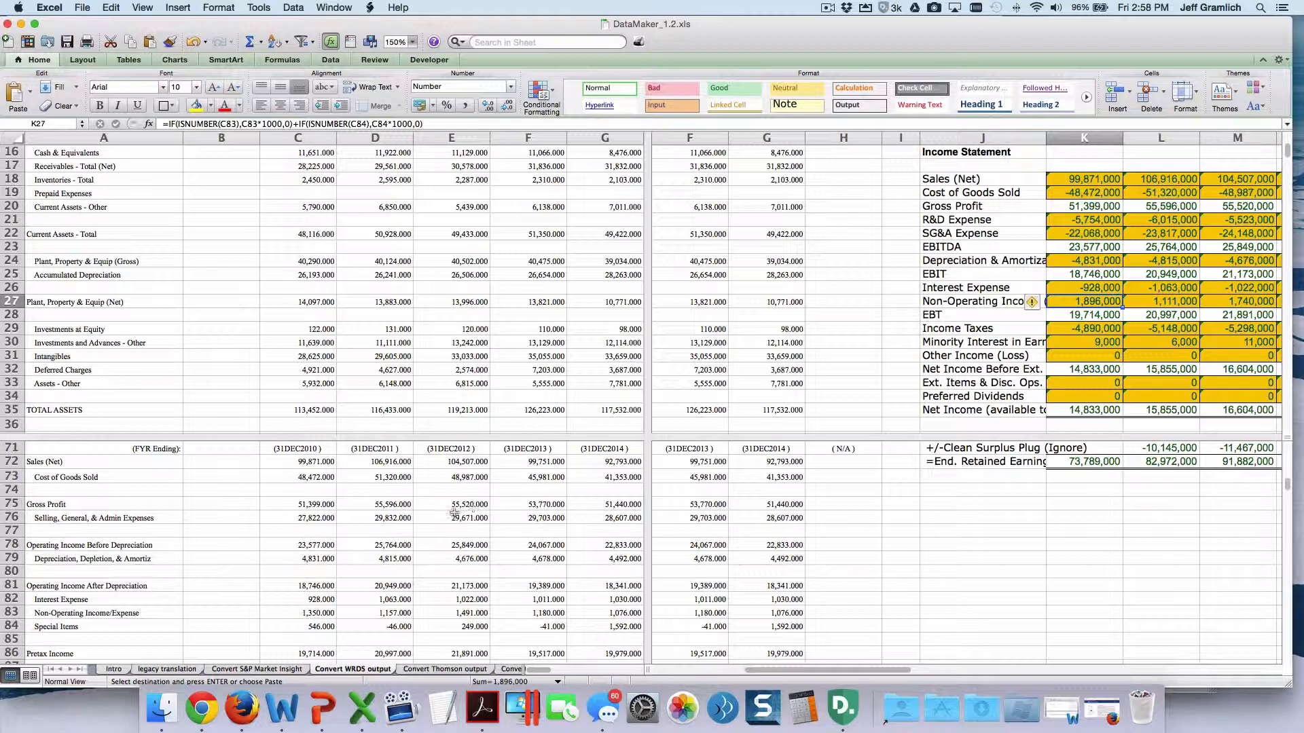
Examine WRDS Income Taxes - Total in C87 and Income Before EI&DO in row 89
{"action": "left_click", "coordinate": [417, 530]}
{"action": "scroll", "coordinate": [407, 528], "scroll_direction": "down", "scroll_amount": 5}
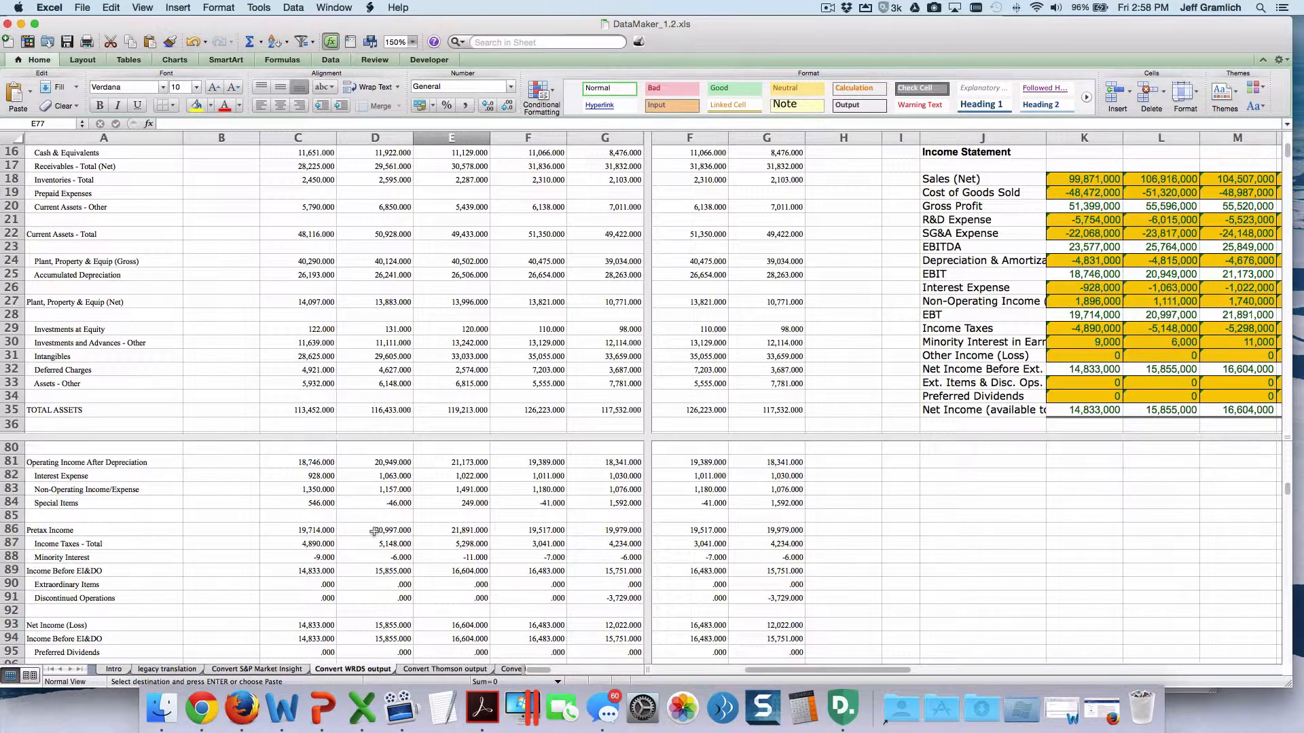
{"action": "left_click", "coordinate": [325, 556]}
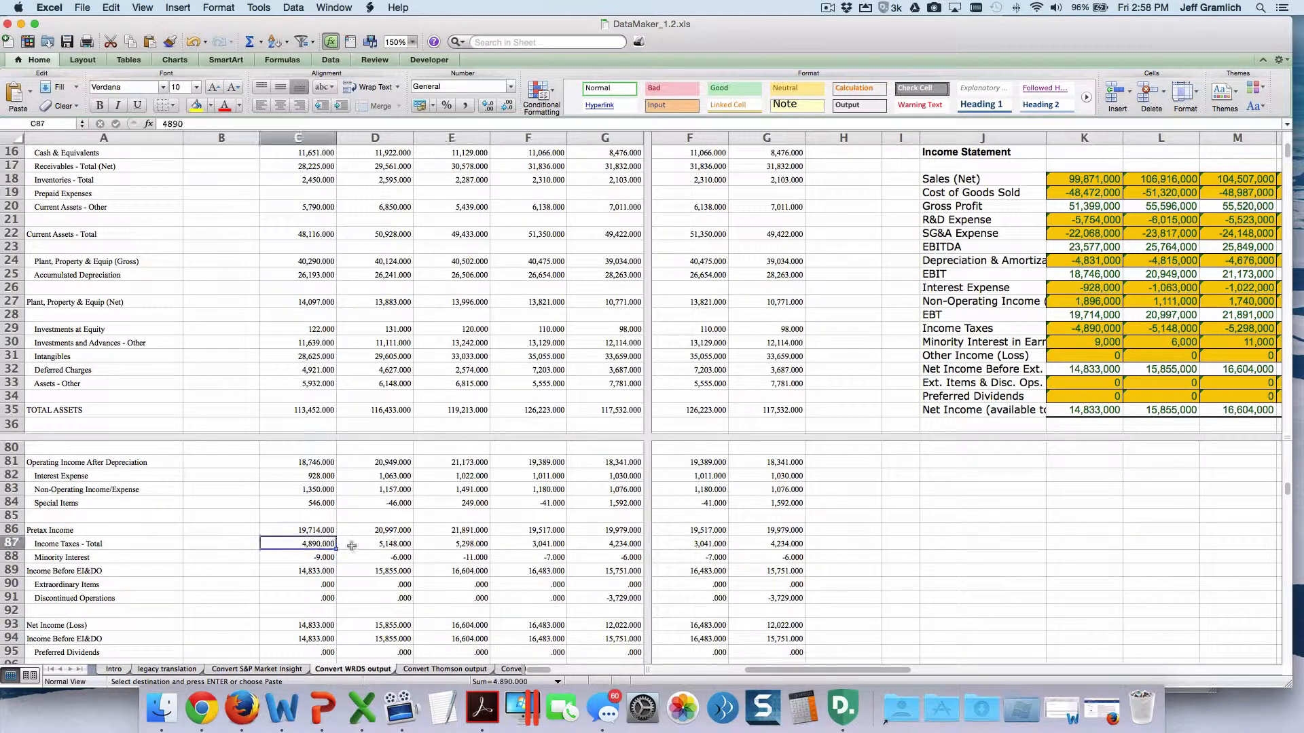
{"action": "left_click", "coordinate": [427, 566]}
{"action": "scroll", "coordinate": [389, 548], "scroll_direction": "down", "scroll_amount": 1}
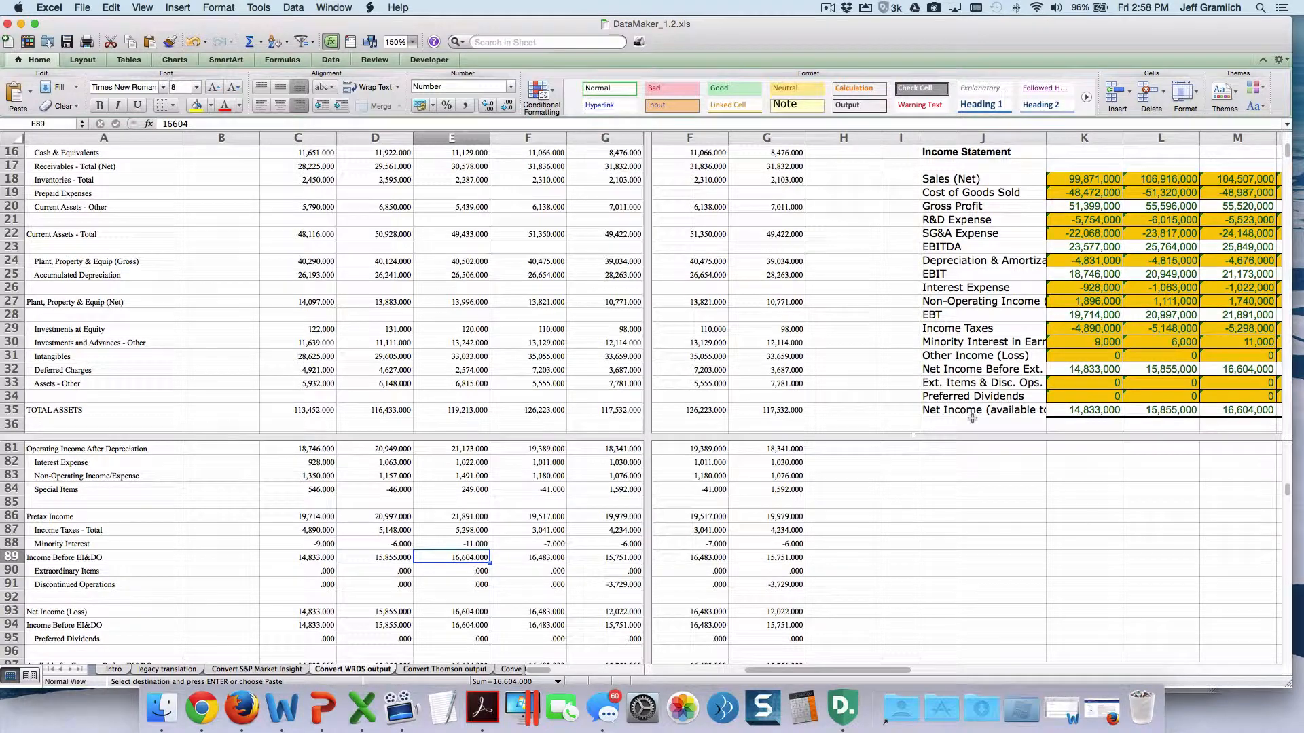
Check the standardized formulas for Net Income Before Ext. Items in K32, EBT in K28 and Minority Interest in K30
{"action": "left_click", "coordinate": [1108, 369]}
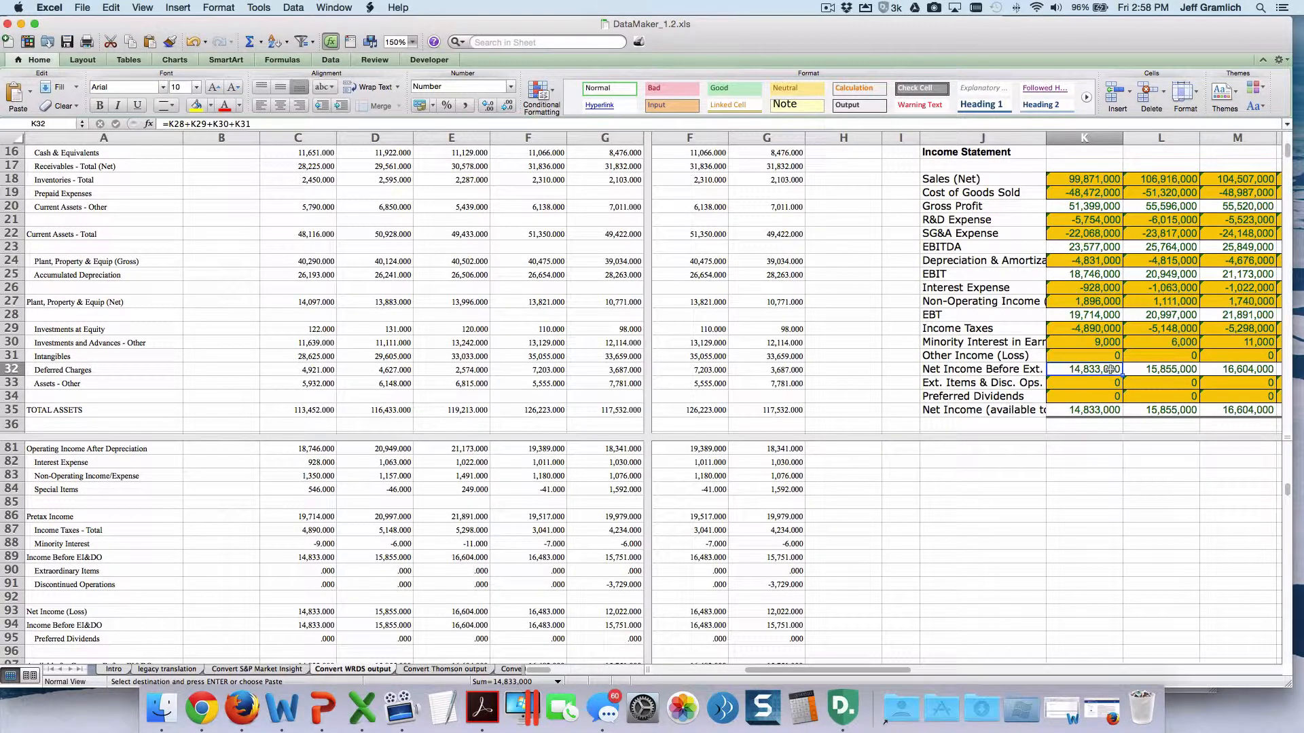
{"action": "left_click", "coordinate": [1080, 314]}
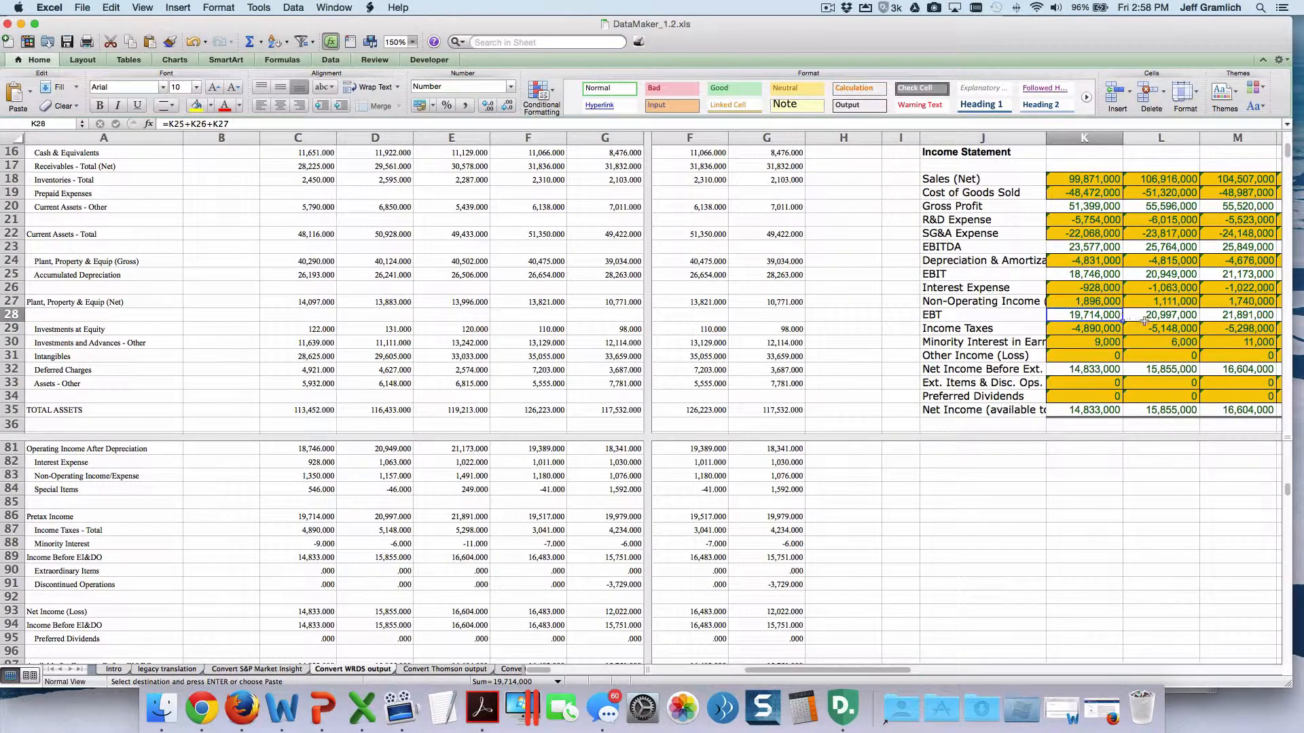
{"action": "left_click", "coordinate": [1091, 343]}
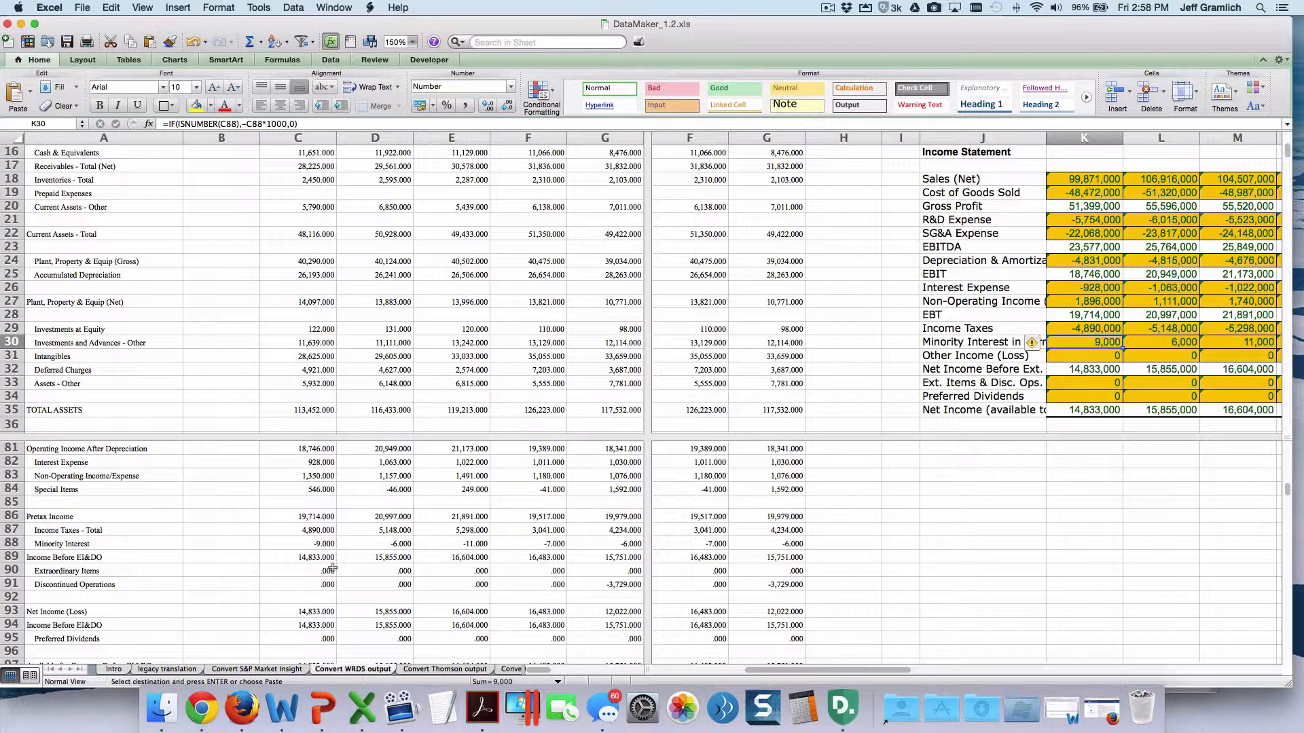
Review 2010 WRDS Income Taxes - Total in C87, Minority Interest in C88 and Net Income (Loss) in C93
{"action": "left_click", "coordinate": [316, 530]}
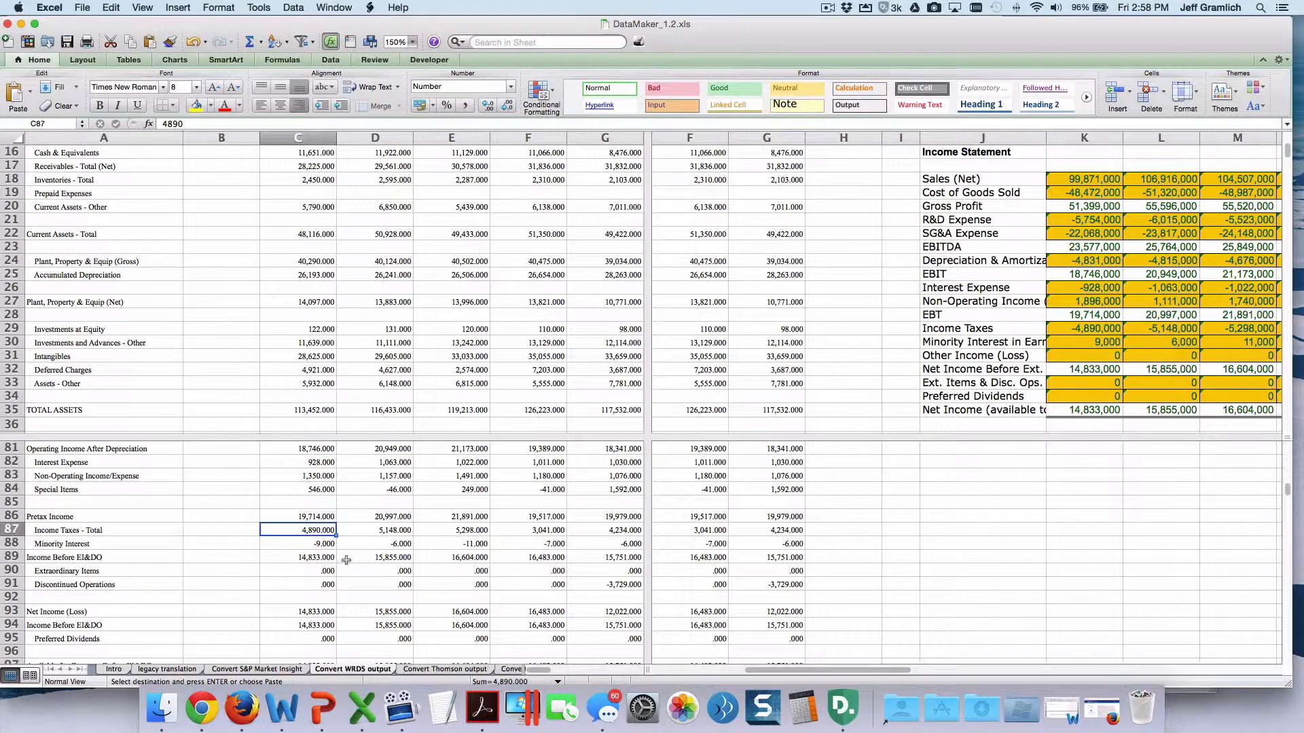
{"action": "left_click", "coordinate": [314, 545]}
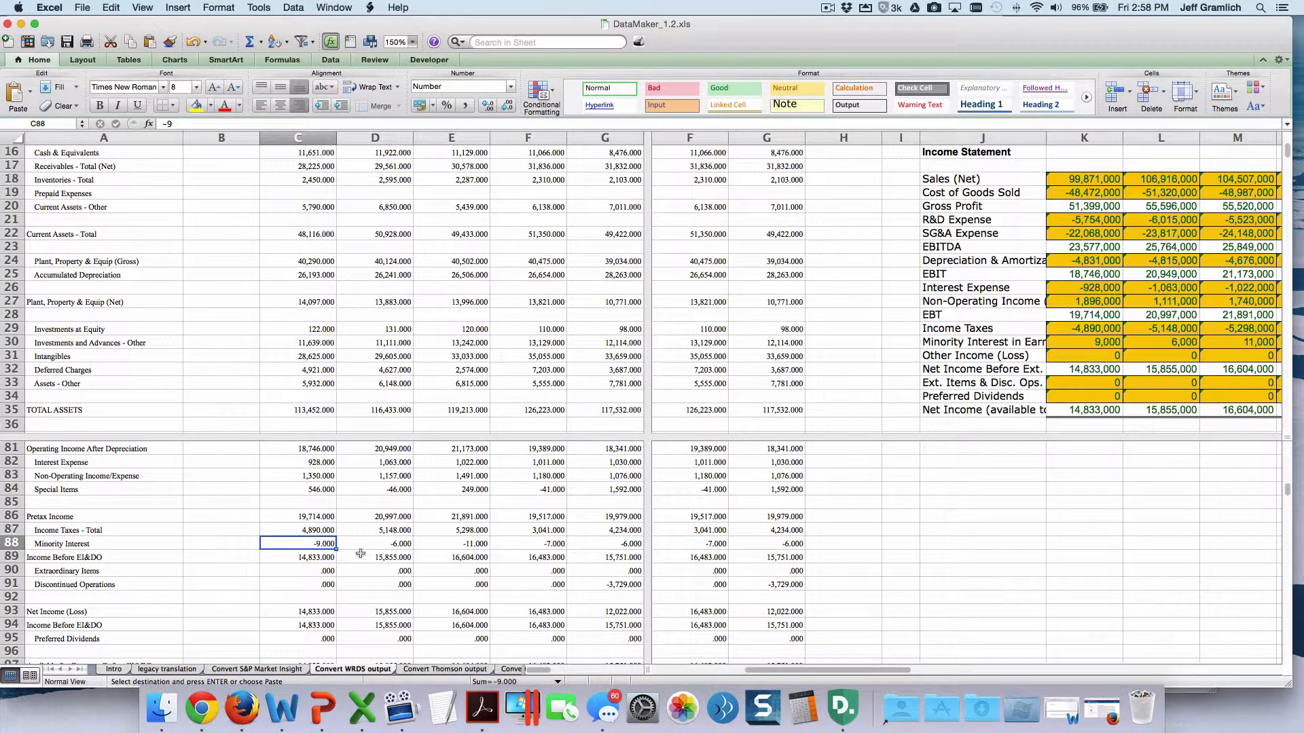
{"action": "scroll", "coordinate": [486, 548], "scroll_direction": "down", "scroll_amount": 1}
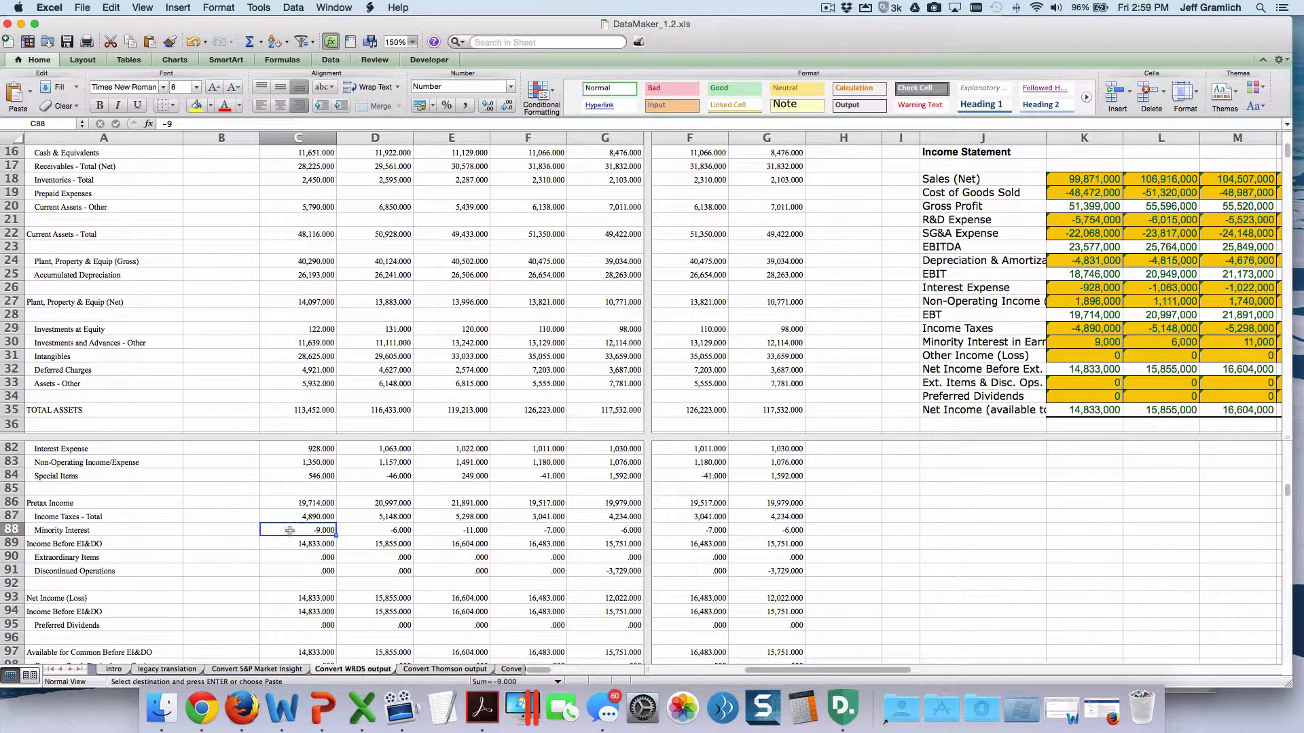
{"action": "left_click", "coordinate": [313, 598]}
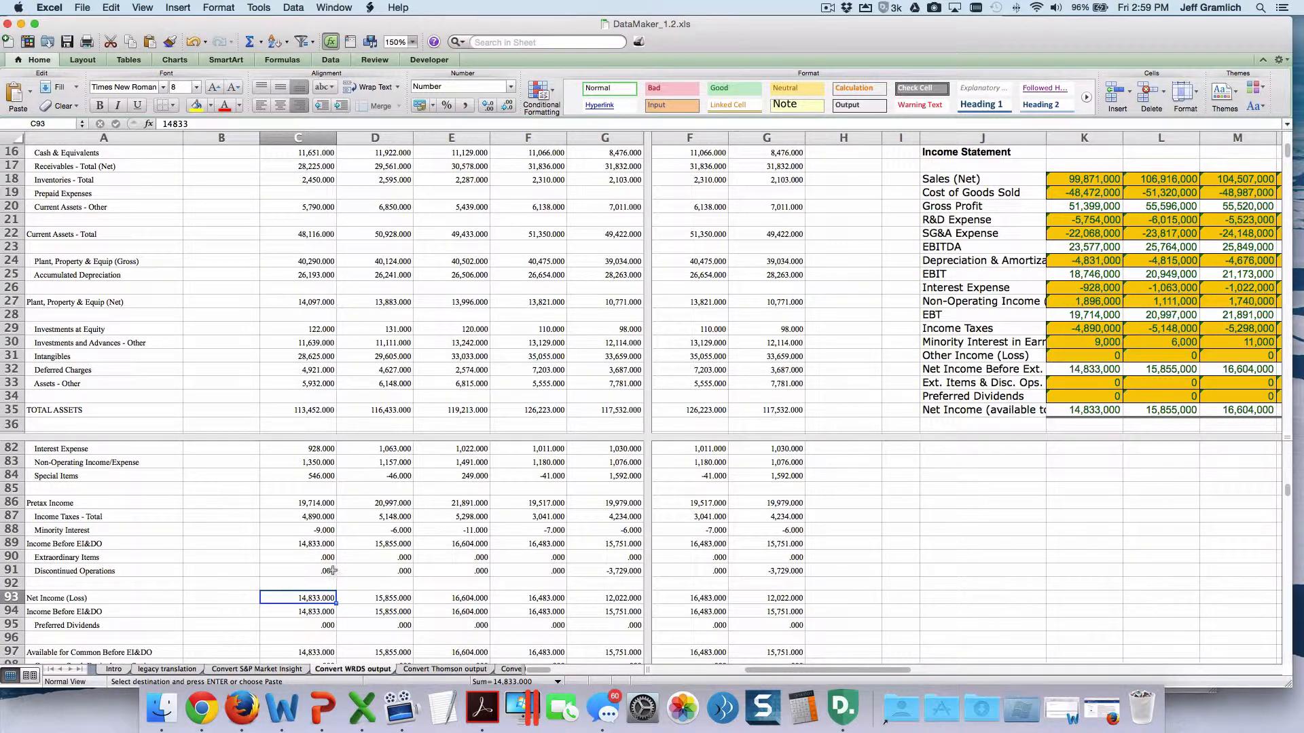
{"action": "left_click", "coordinate": [319, 530]}
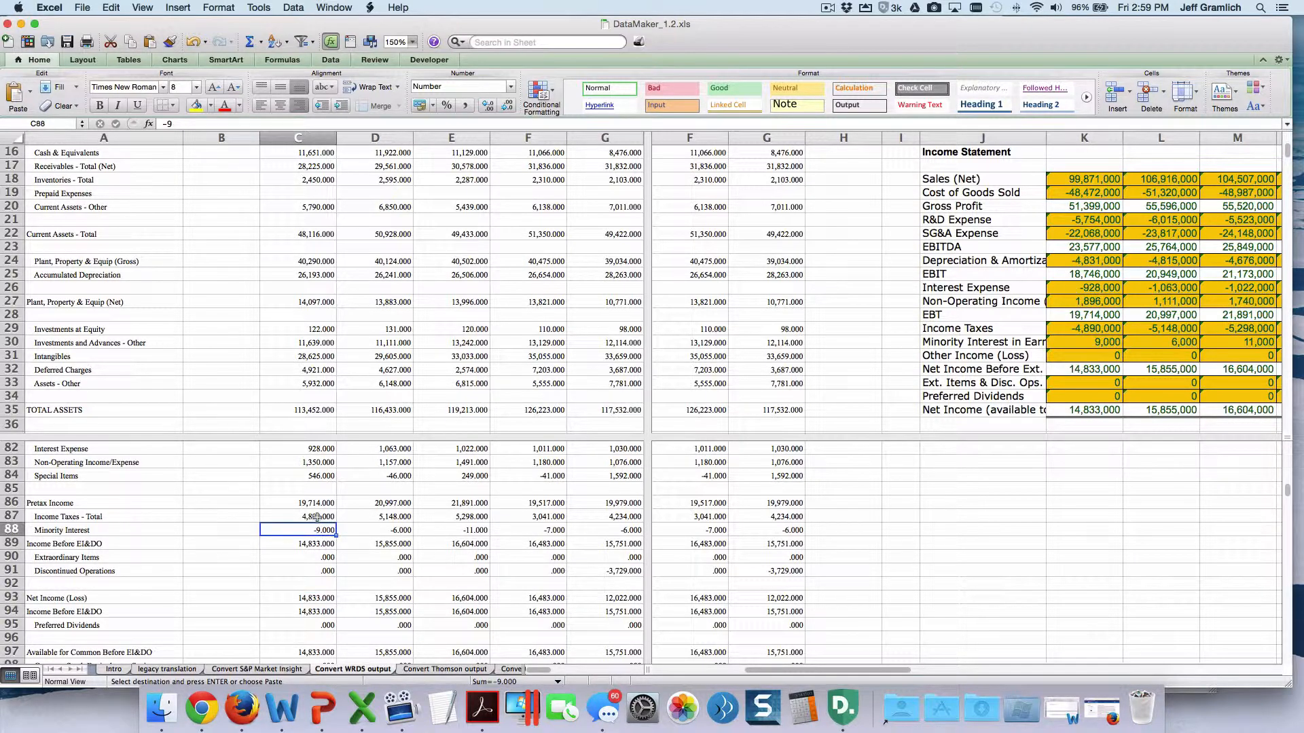
{"action": "left_click", "coordinate": [318, 517]}
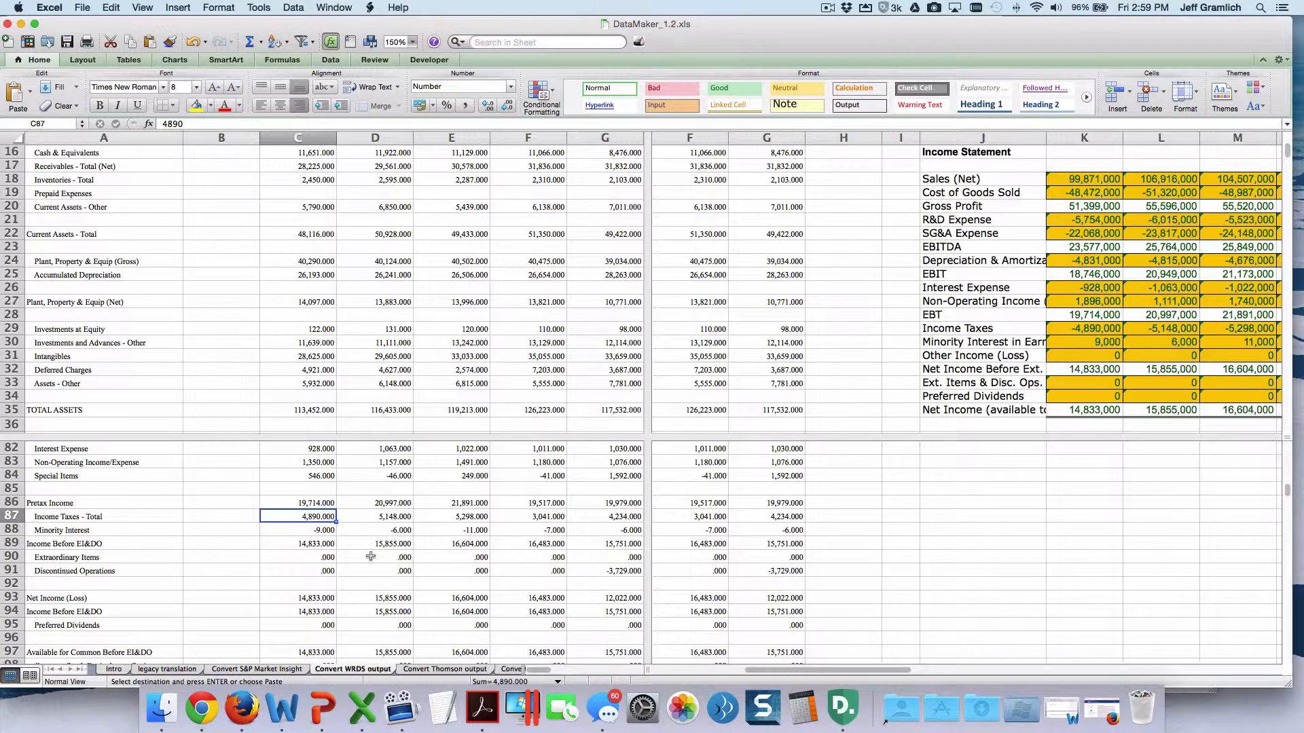
{"action": "scroll", "coordinate": [1020, 367], "scroll_direction": "down", "scroll_amount": 2}
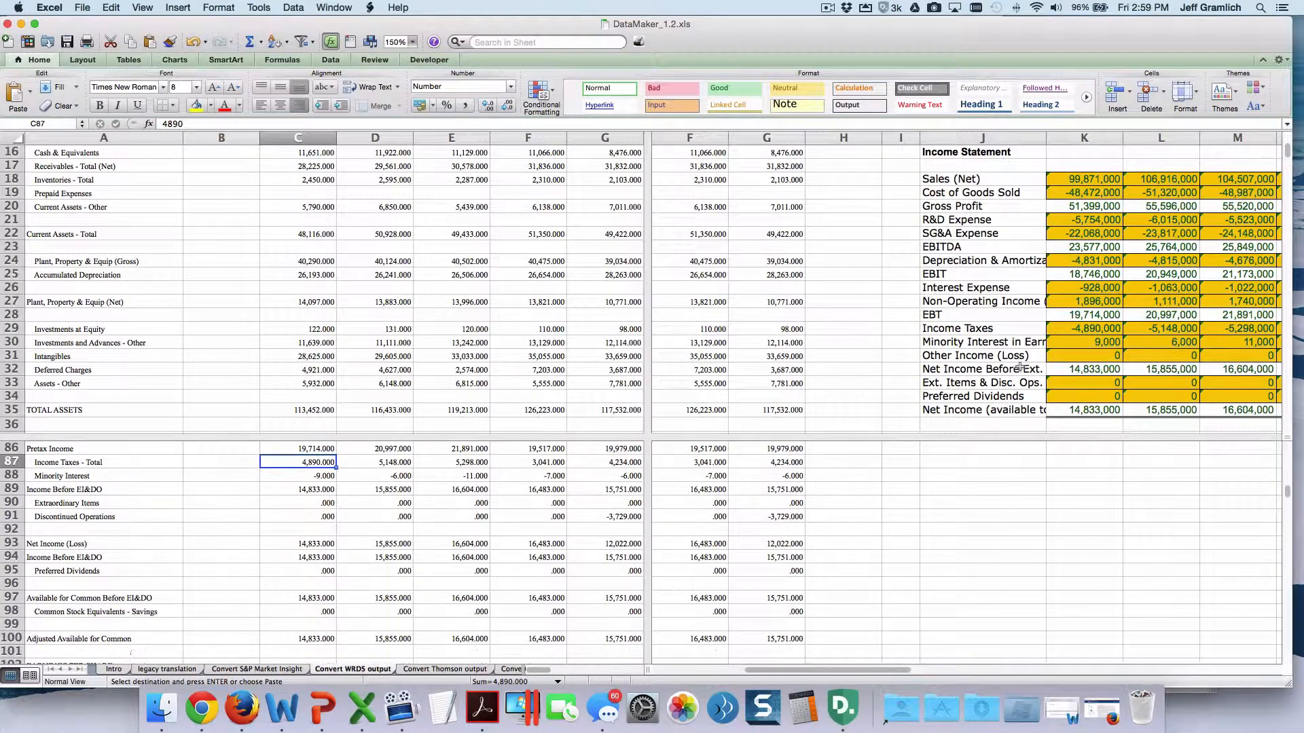
Check the 2011 Beg. Retained Earnings formula in L68 of the standardized Statement of Retained Earnings
{"action": "left_click", "coordinate": [1021, 367]}
{"action": "scroll", "coordinate": [1020, 366], "scroll_direction": "down", "scroll_amount": 6}
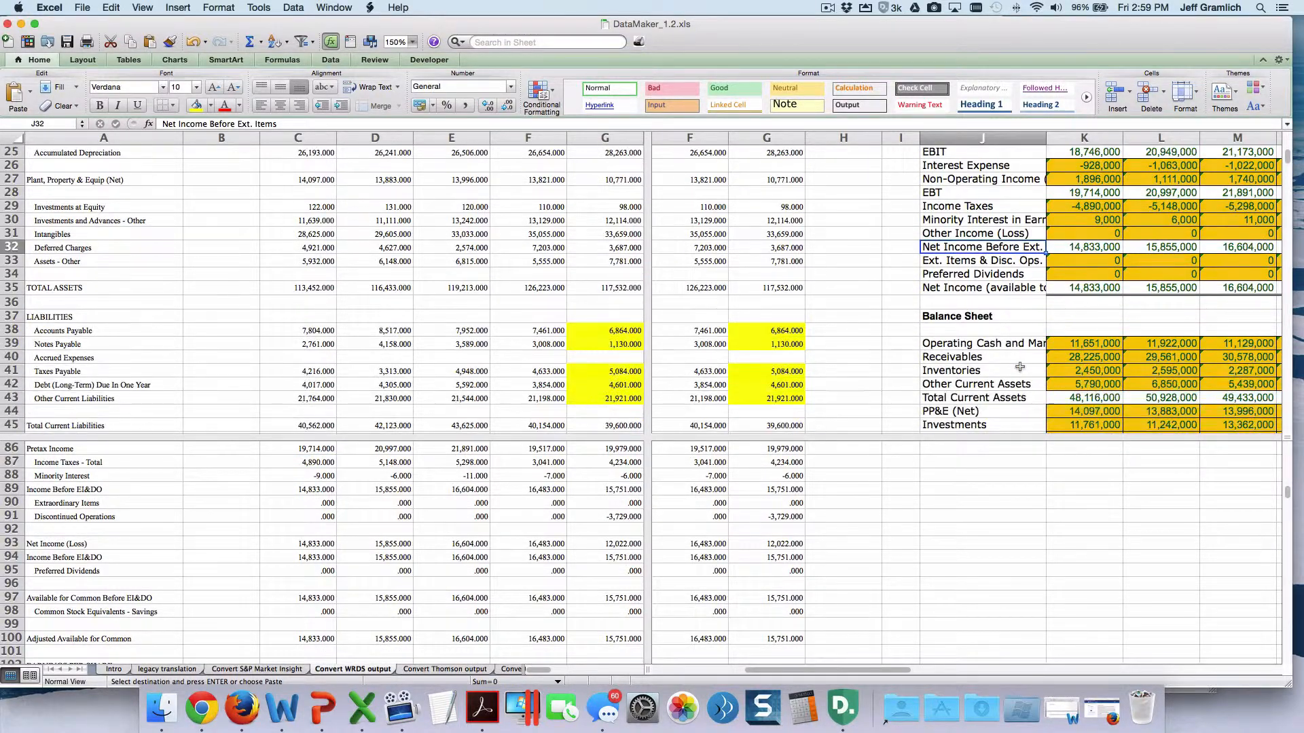
{"action": "scroll", "coordinate": [1021, 366], "scroll_direction": "down", "scroll_amount": 12}
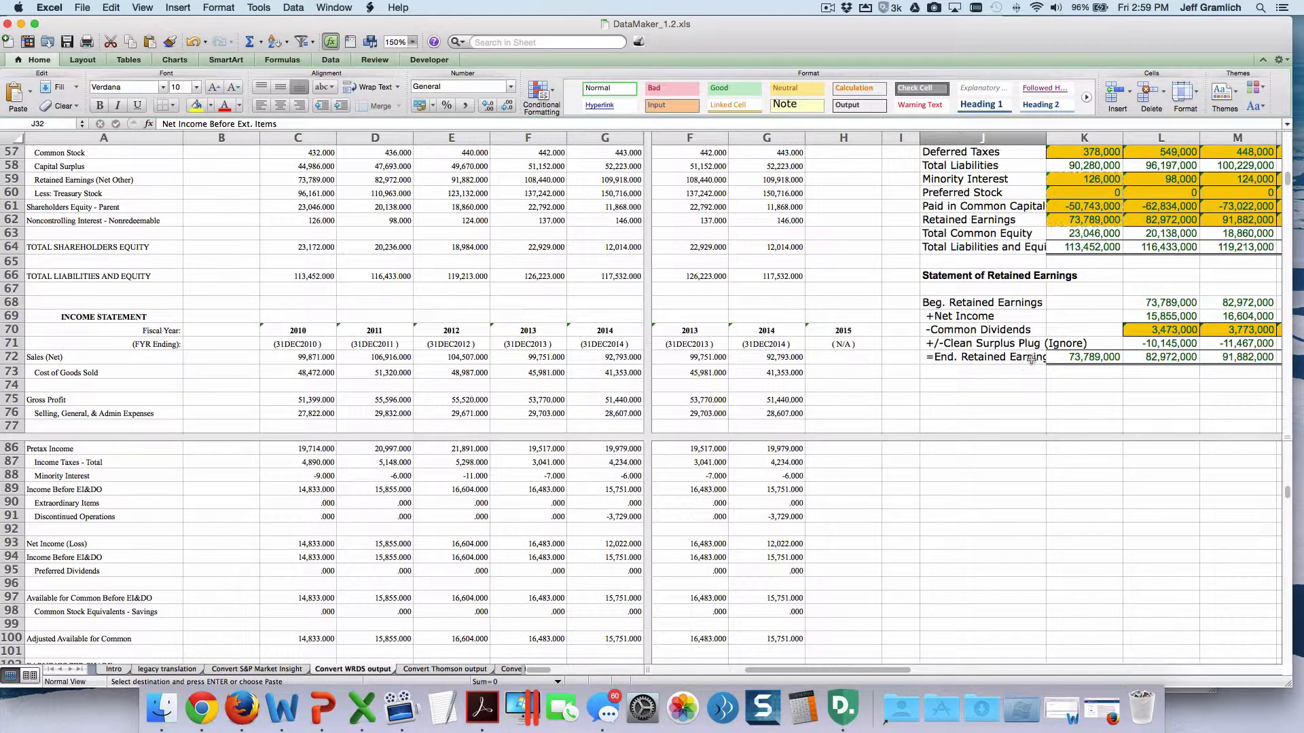
{"action": "left_click", "coordinate": [1160, 301]}
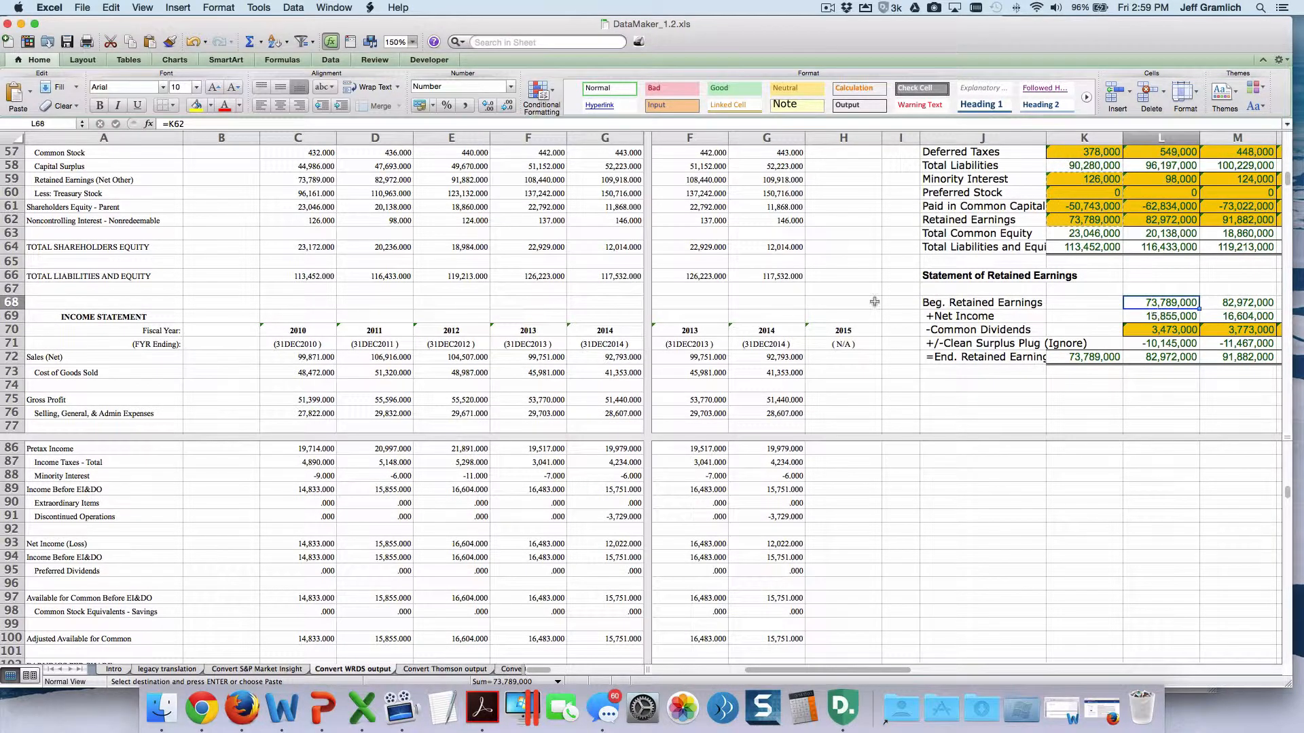
Find the WRDS Statement of Retained Earnings and inspect the 2010 beginning balance in C116
{"action": "left_click", "coordinate": [229, 533]}
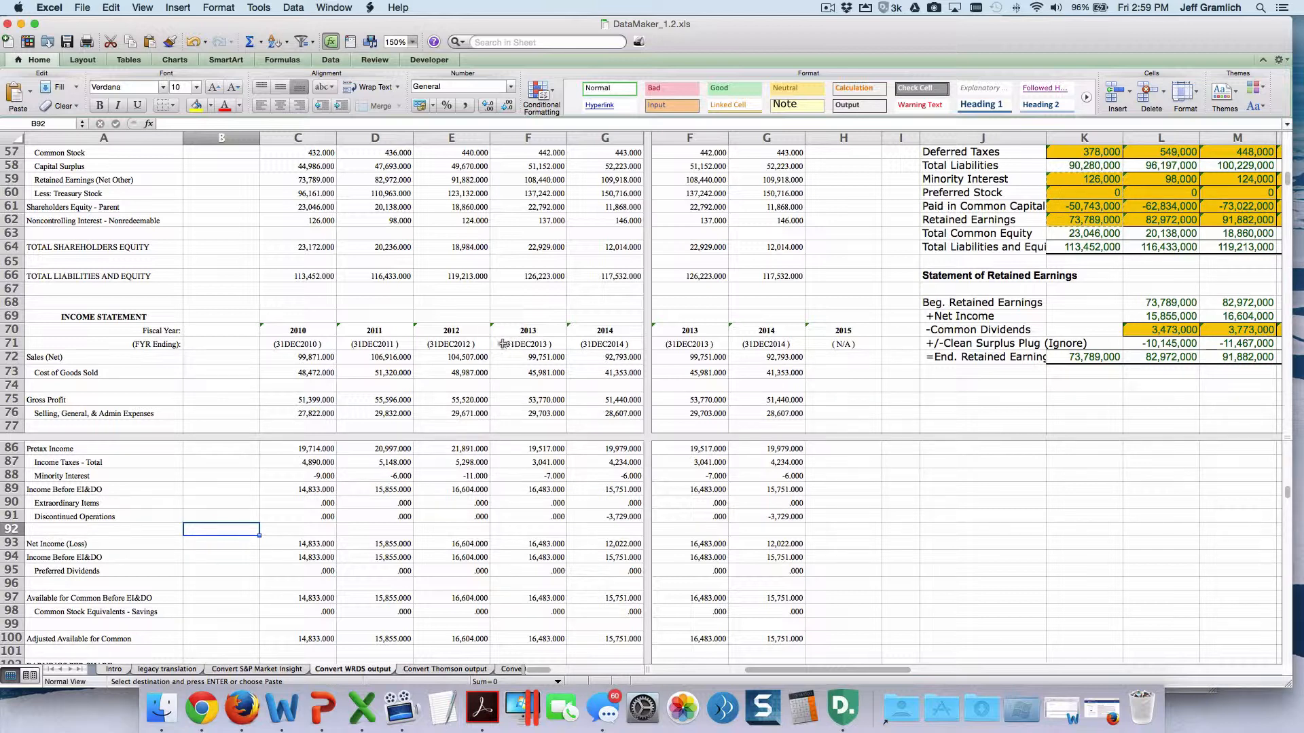
{"action": "scroll", "coordinate": [275, 510], "scroll_direction": "down", "scroll_amount": 2}
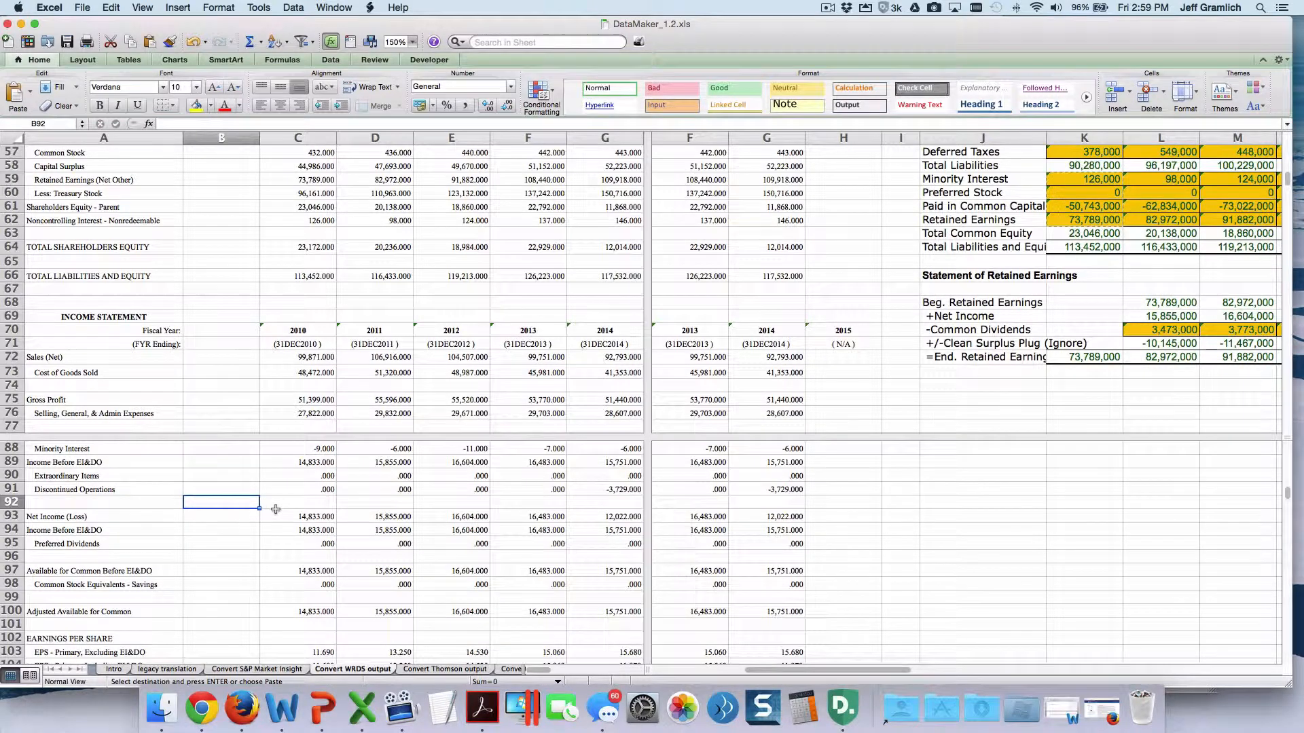
{"action": "scroll", "coordinate": [275, 509], "scroll_direction": "down", "scroll_amount": 5}
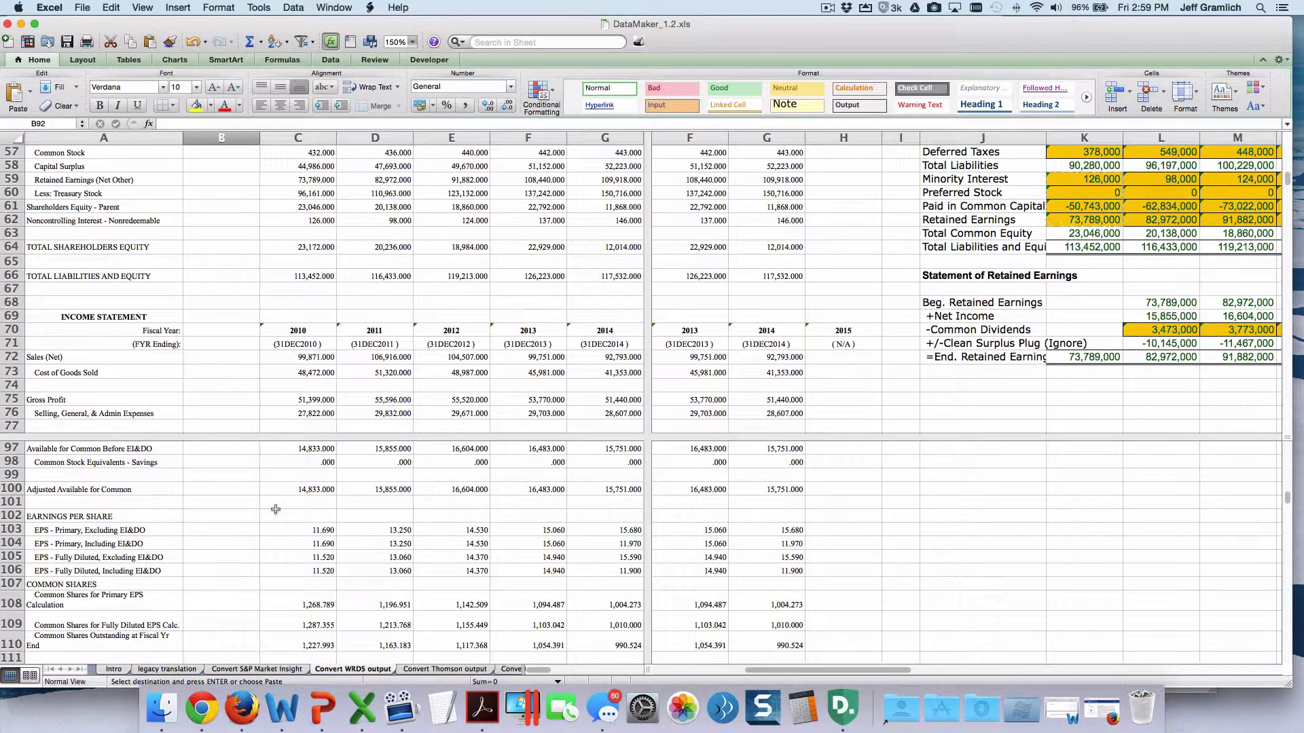
{"action": "scroll", "coordinate": [275, 509], "scroll_direction": "down", "scroll_amount": 4}
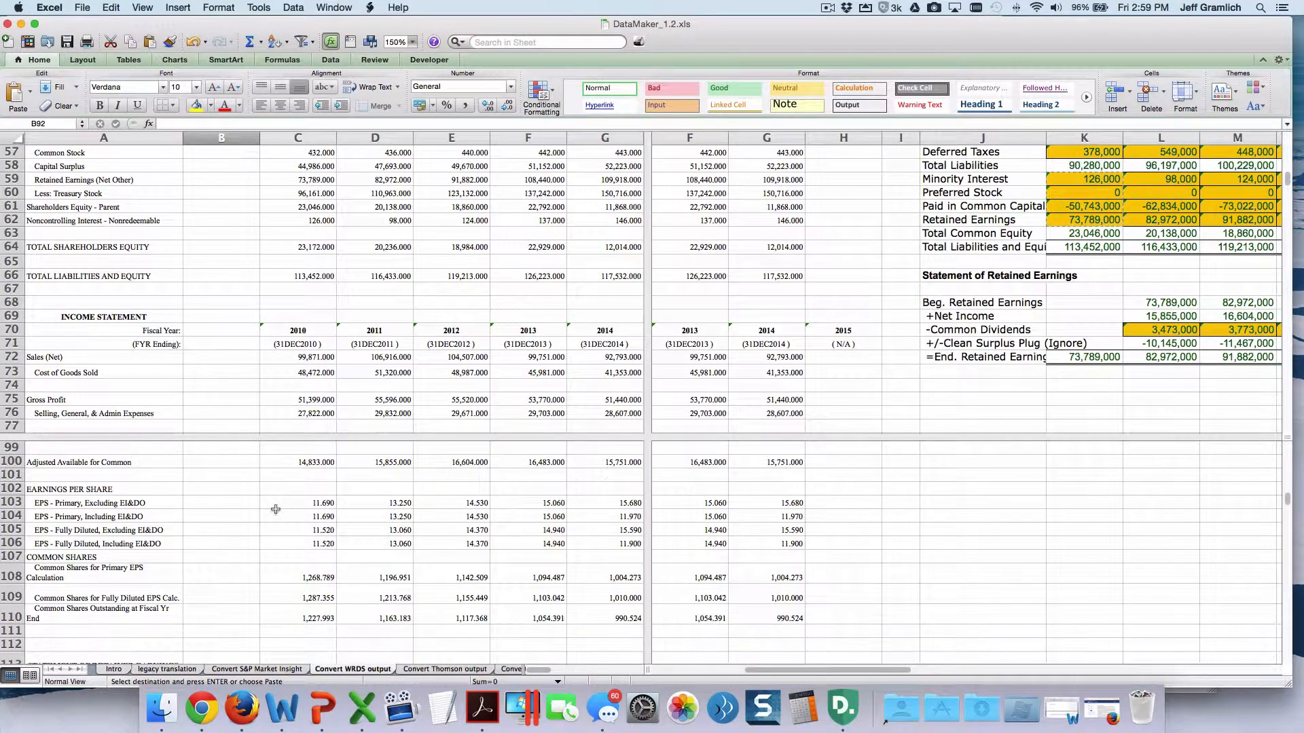
{"action": "scroll", "coordinate": [277, 508], "scroll_direction": "down", "scroll_amount": 3}
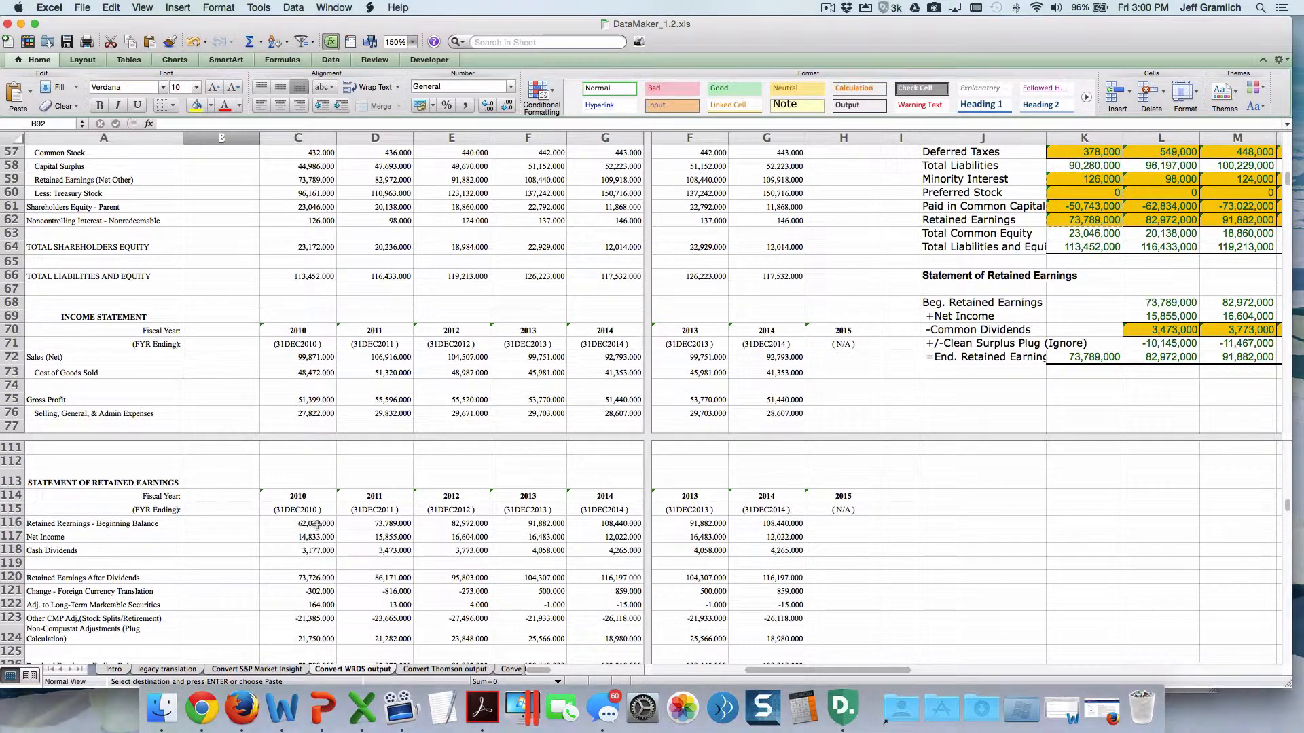
{"action": "left_click", "coordinate": [317, 525]}
{"action": "scroll", "coordinate": [366, 535], "scroll_direction": "down", "scroll_amount": 3}
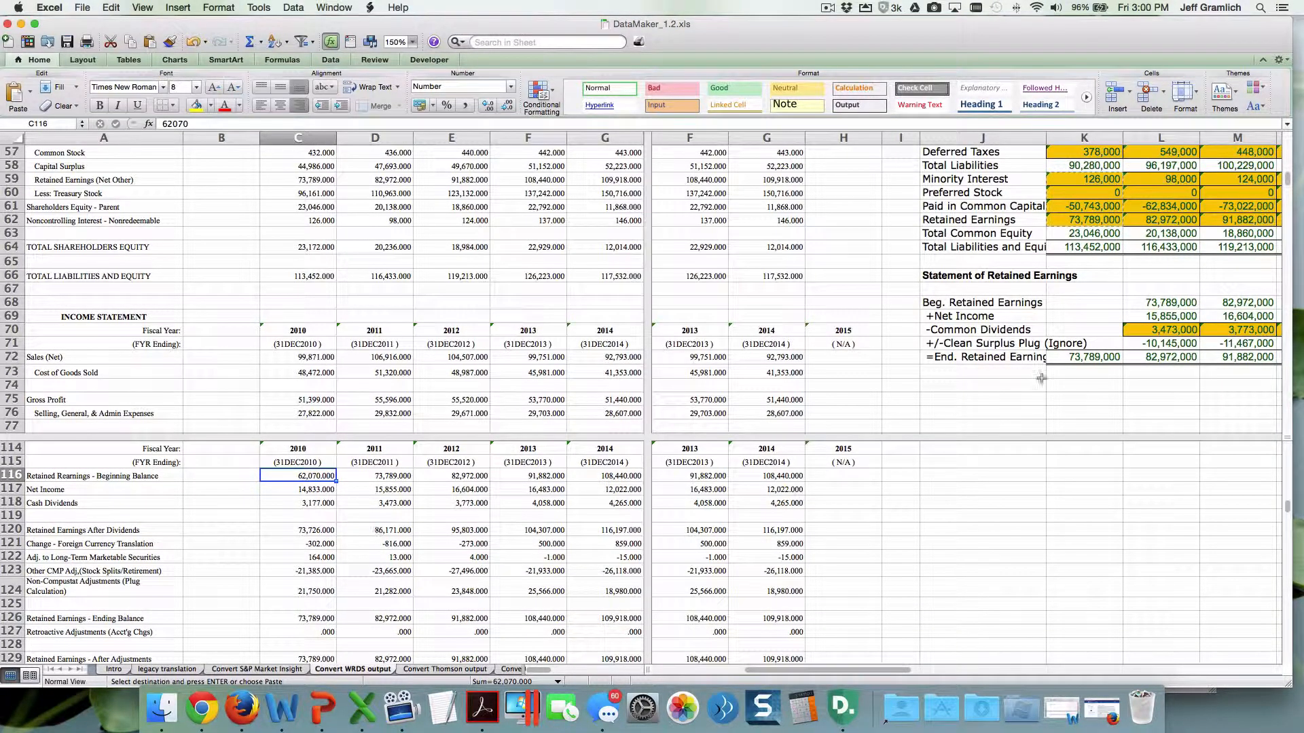
Review the standardized statements and check the 2010 End. Retained Earnings formula in K72
{"action": "left_click", "coordinate": [1107, 376]}
{"action": "scroll", "coordinate": [1107, 376], "scroll_direction": "up", "scroll_amount": 12}
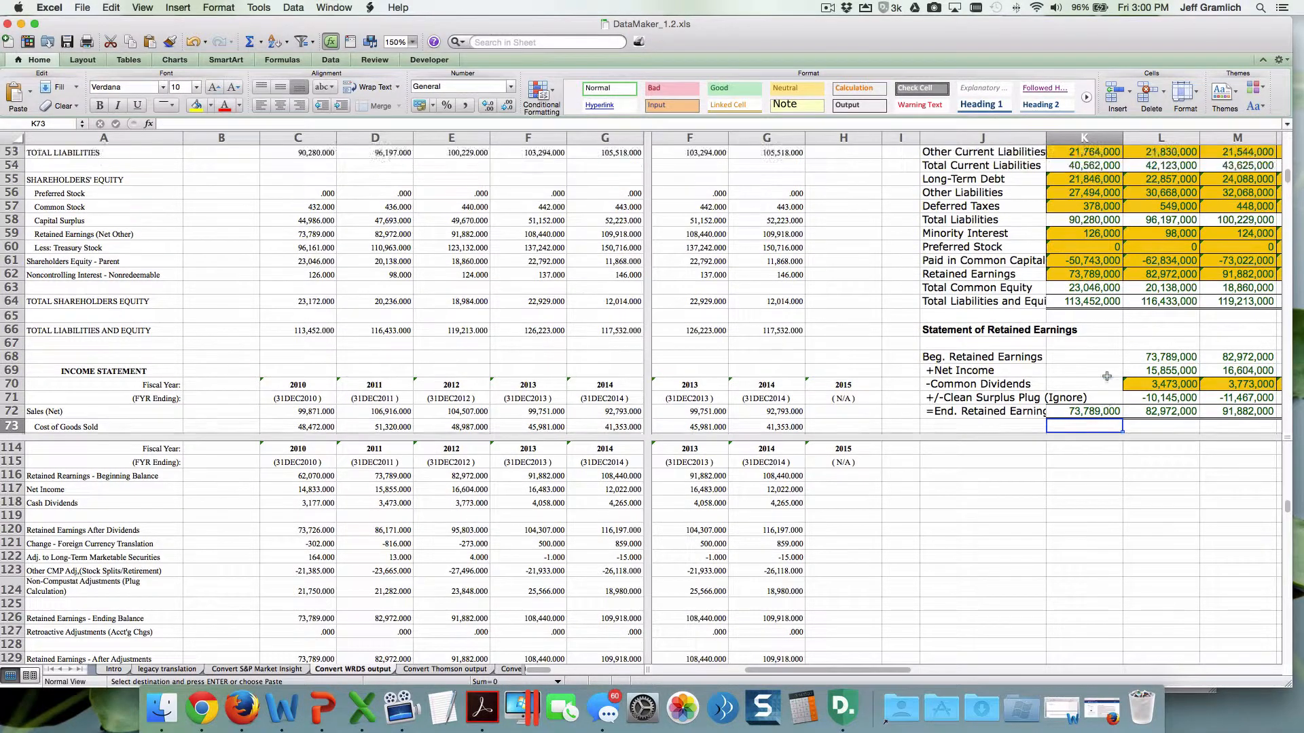
{"action": "scroll", "coordinate": [1107, 375], "scroll_direction": "up", "scroll_amount": 8}
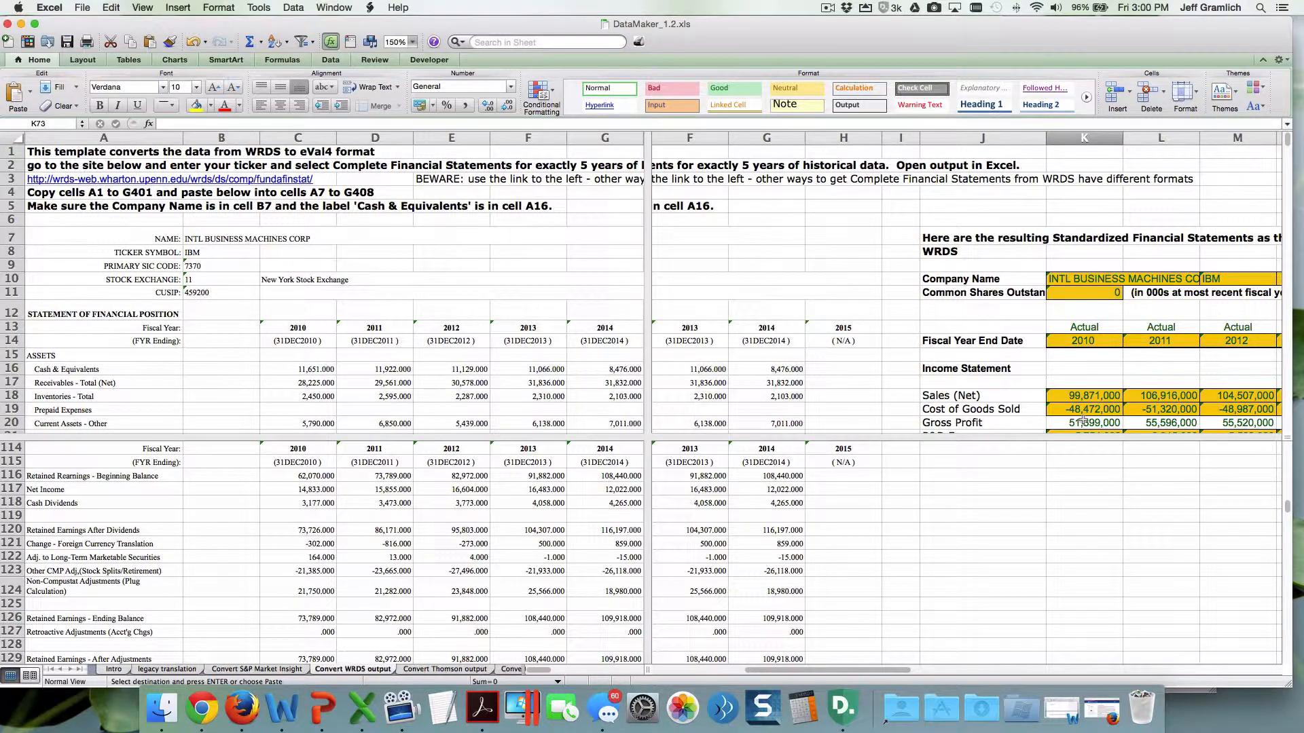
{"action": "left_click", "coordinate": [1102, 408]}
{"action": "scroll", "coordinate": [1103, 409], "scroll_direction": "down", "scroll_amount": 2}
{"action": "scroll", "coordinate": [1101, 409], "scroll_direction": "down", "scroll_amount": 15}
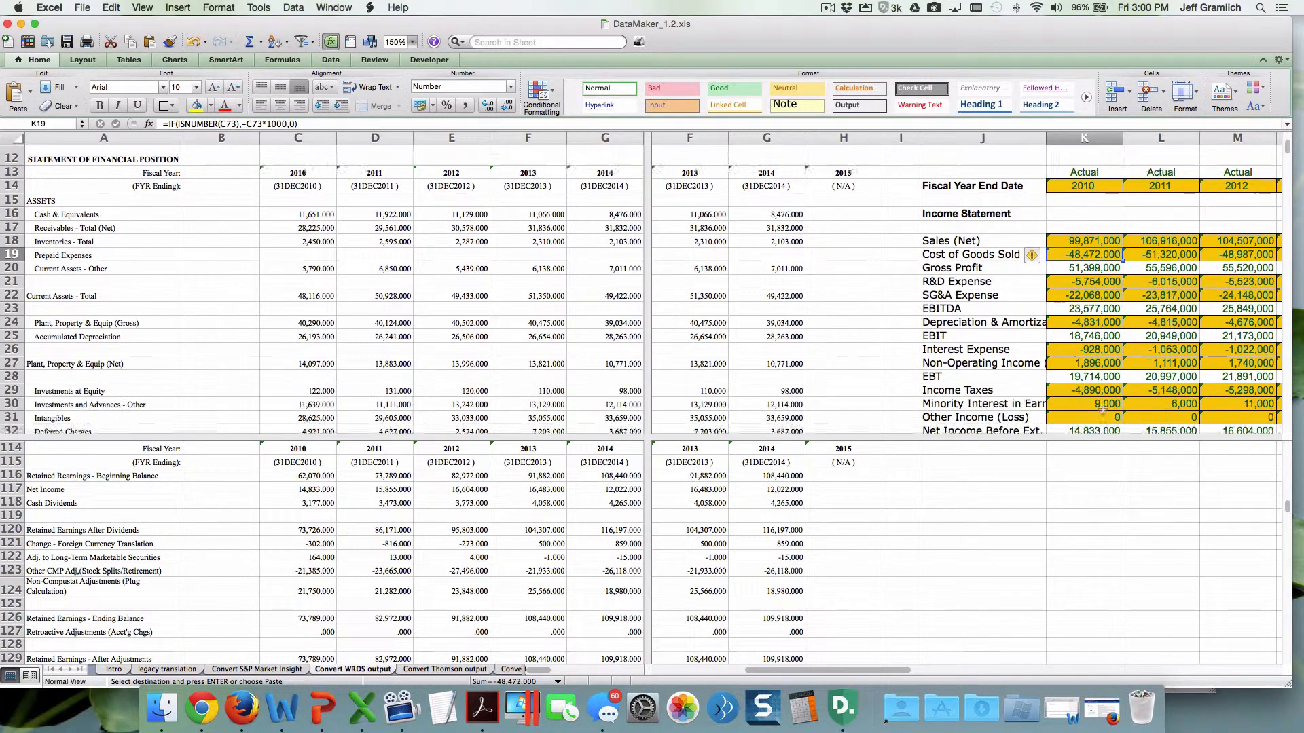
{"action": "scroll", "coordinate": [1102, 409], "scroll_direction": "down", "scroll_amount": 5}
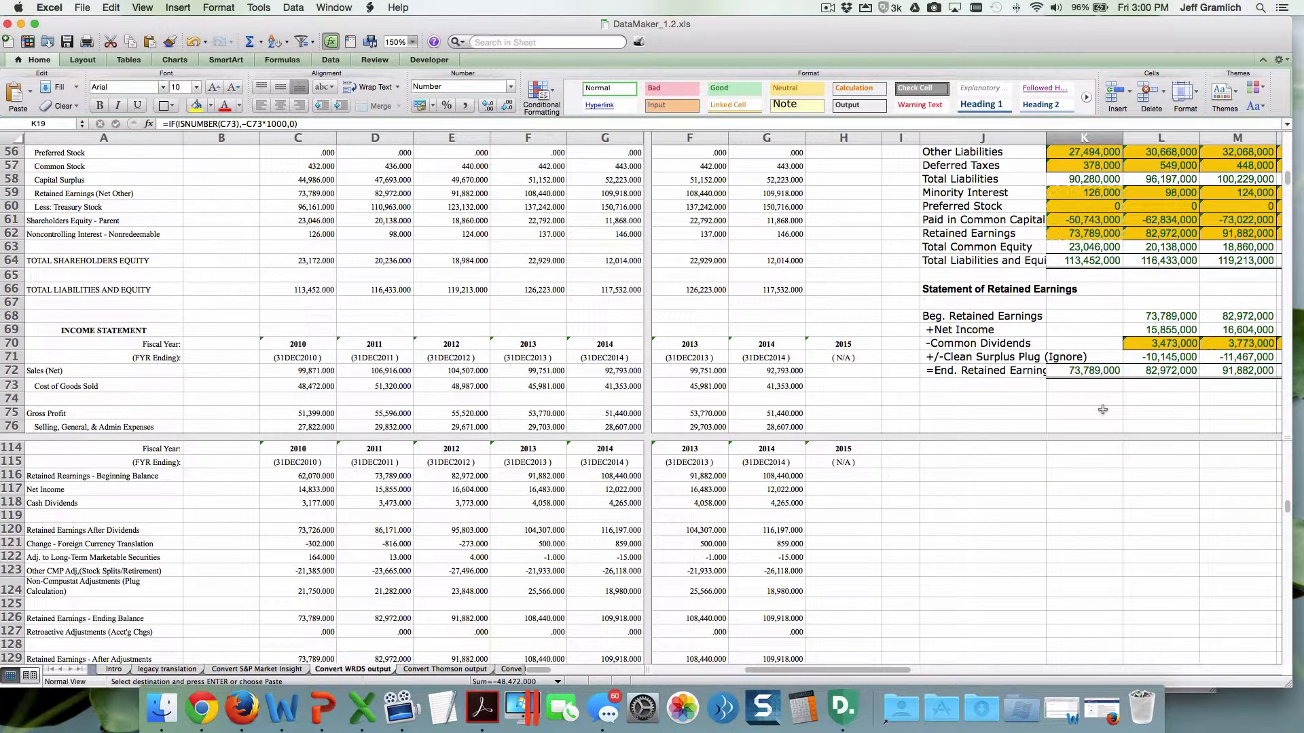
{"action": "left_click", "coordinate": [1085, 371]}
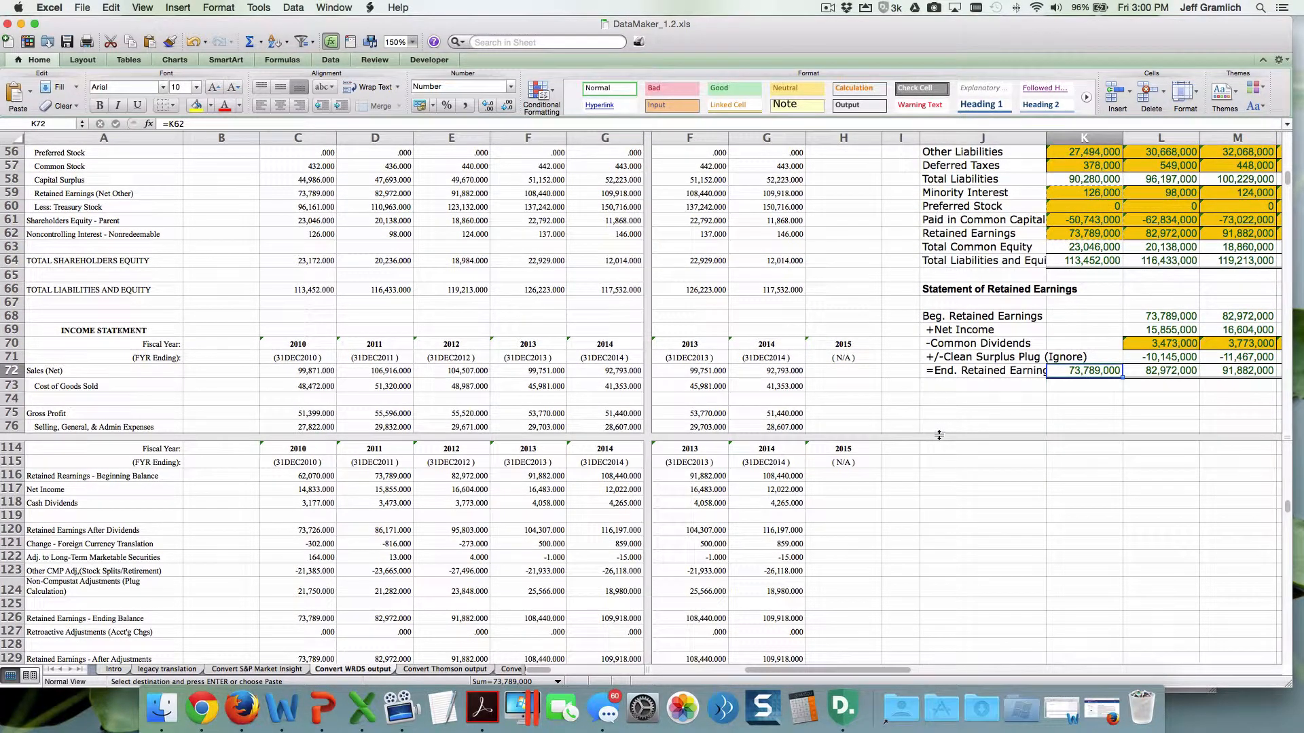
Check the 2011 Net Income and Common Dividends formulas in L69:L70 and compare the dividends with WRDS Cash Dividends in D118
{"action": "left_click", "coordinate": [1164, 327]}
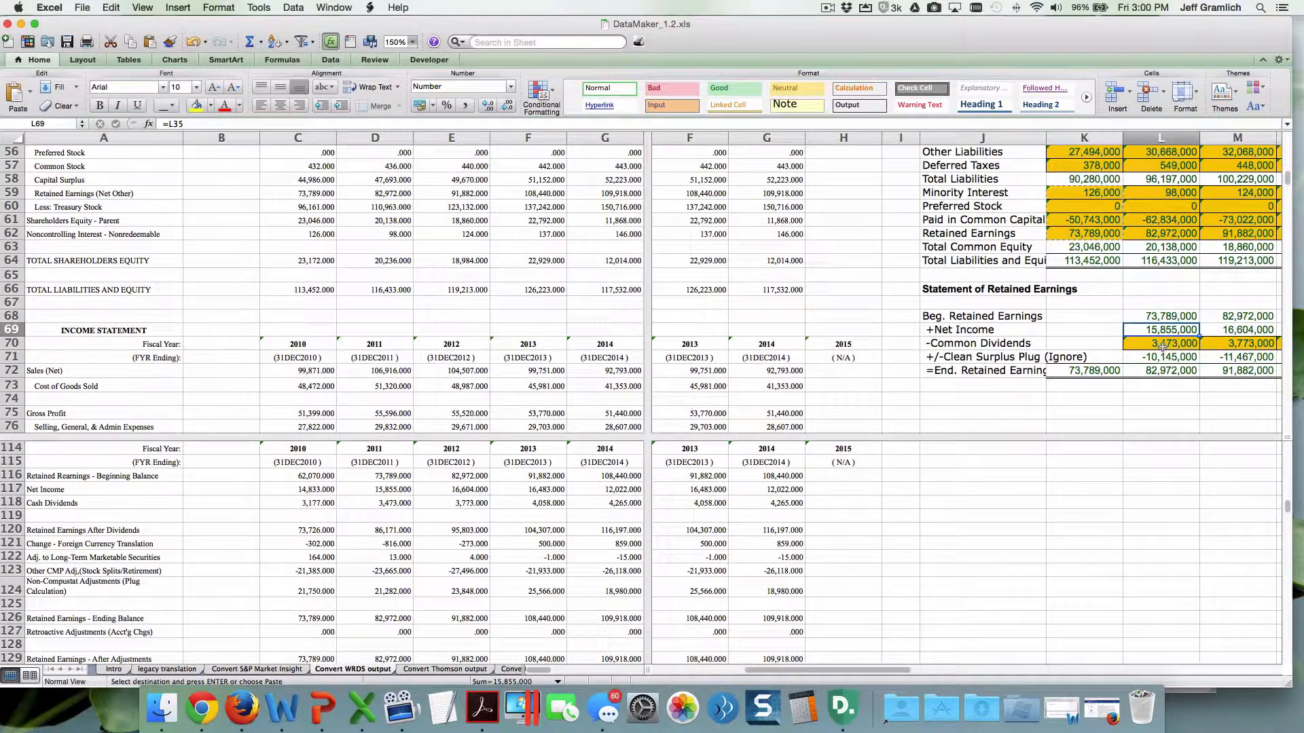
{"action": "left_click", "coordinate": [1163, 344]}
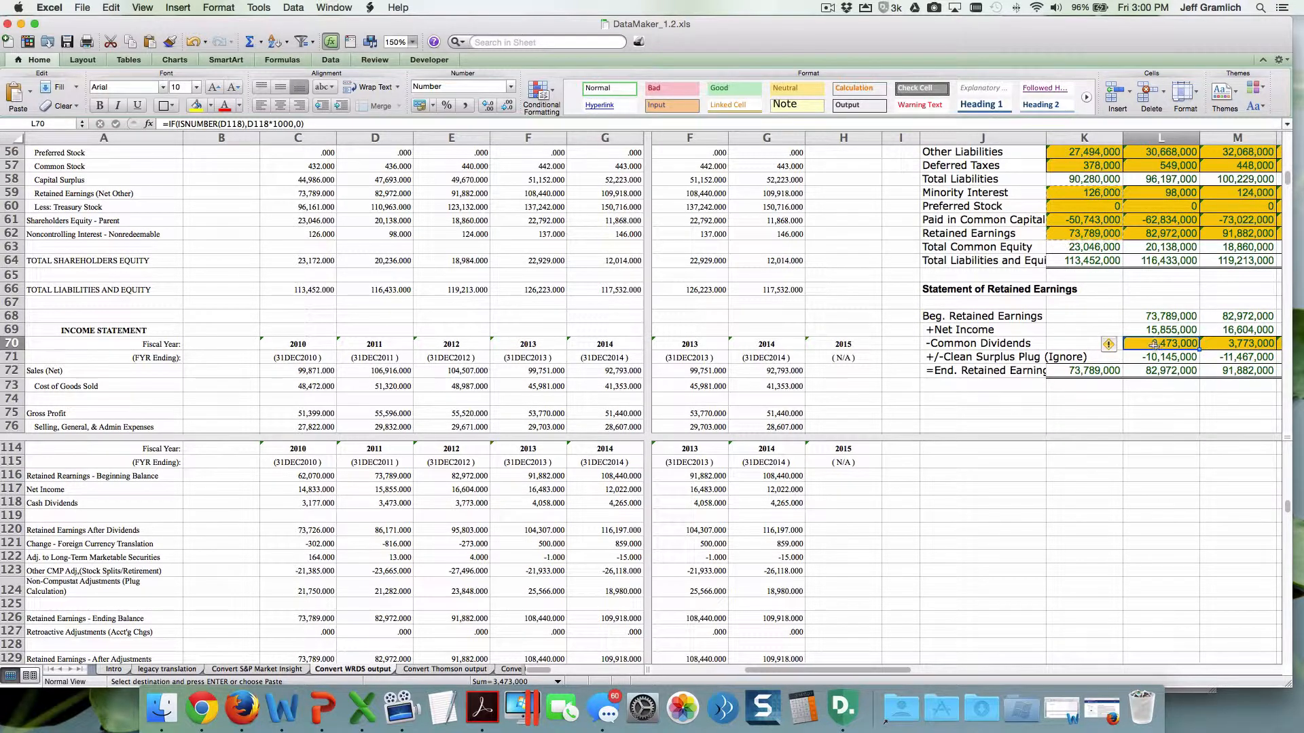
{"action": "left_click", "coordinate": [70, 502]}
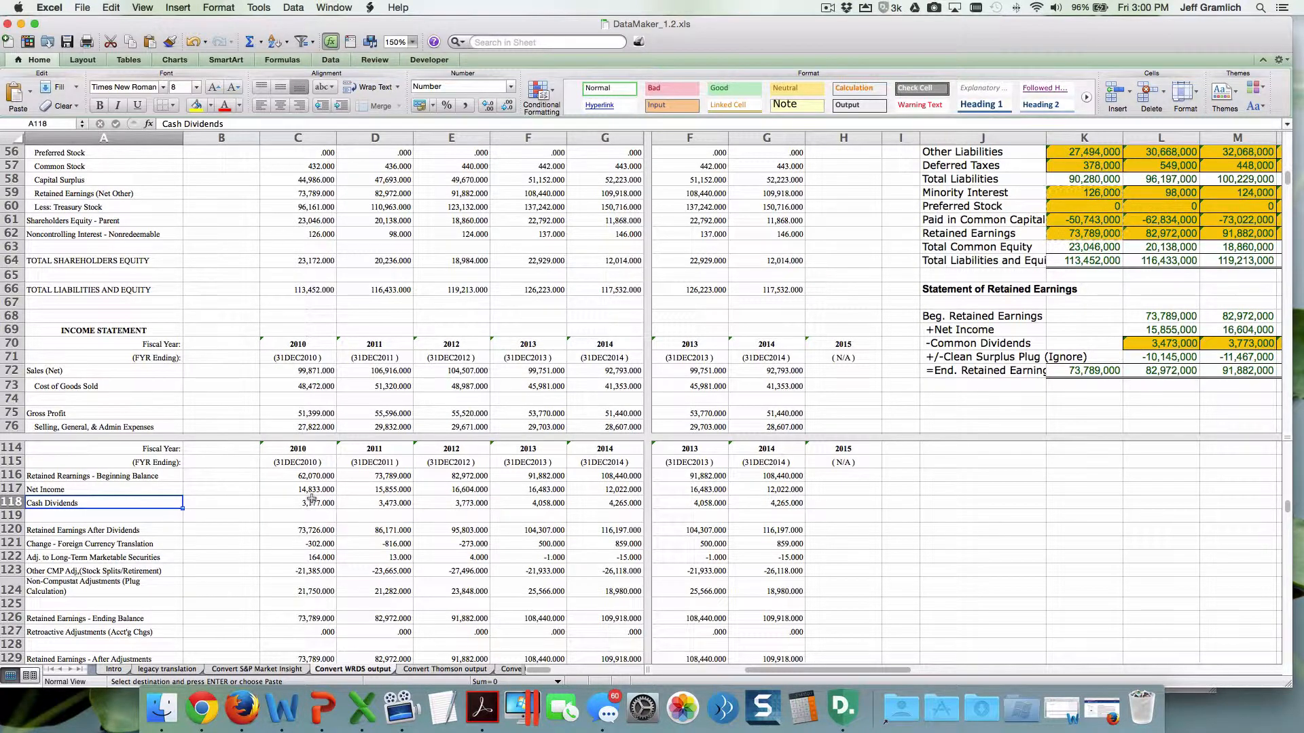
{"action": "left_click", "coordinate": [1151, 343]}
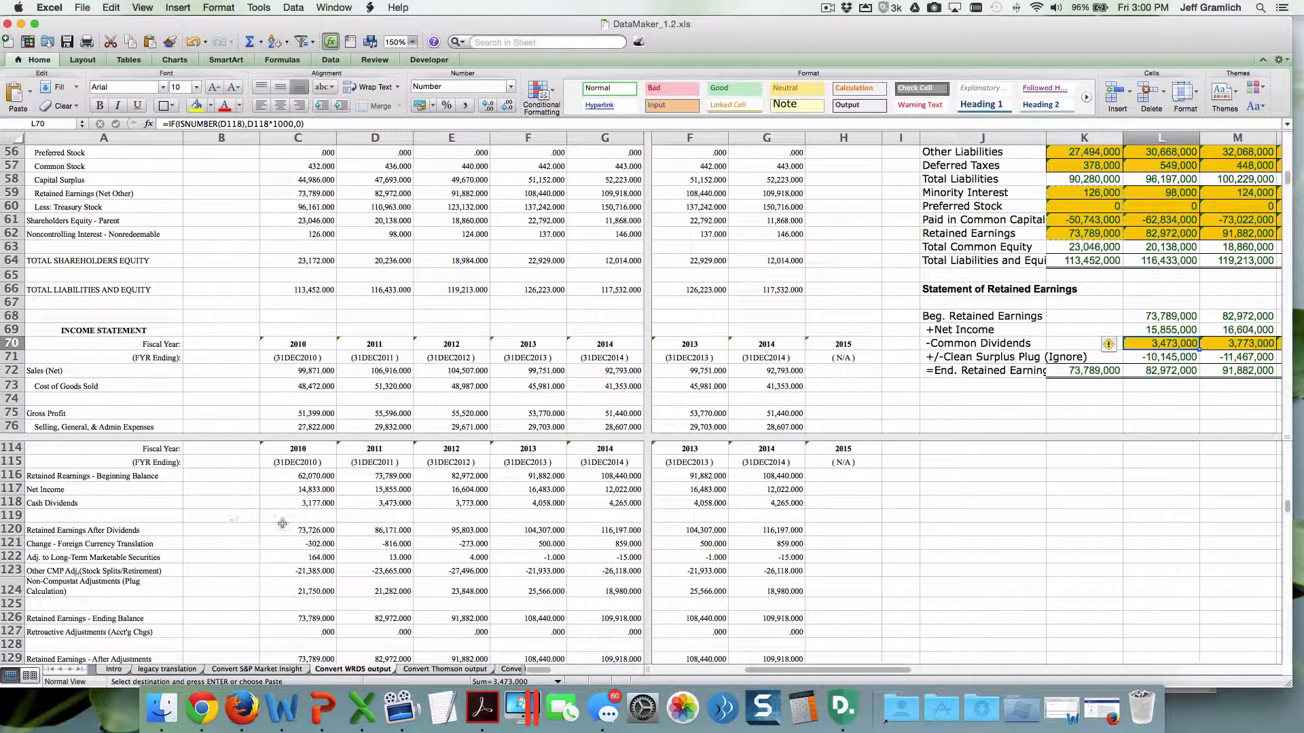
{"action": "left_click", "coordinate": [391, 503]}
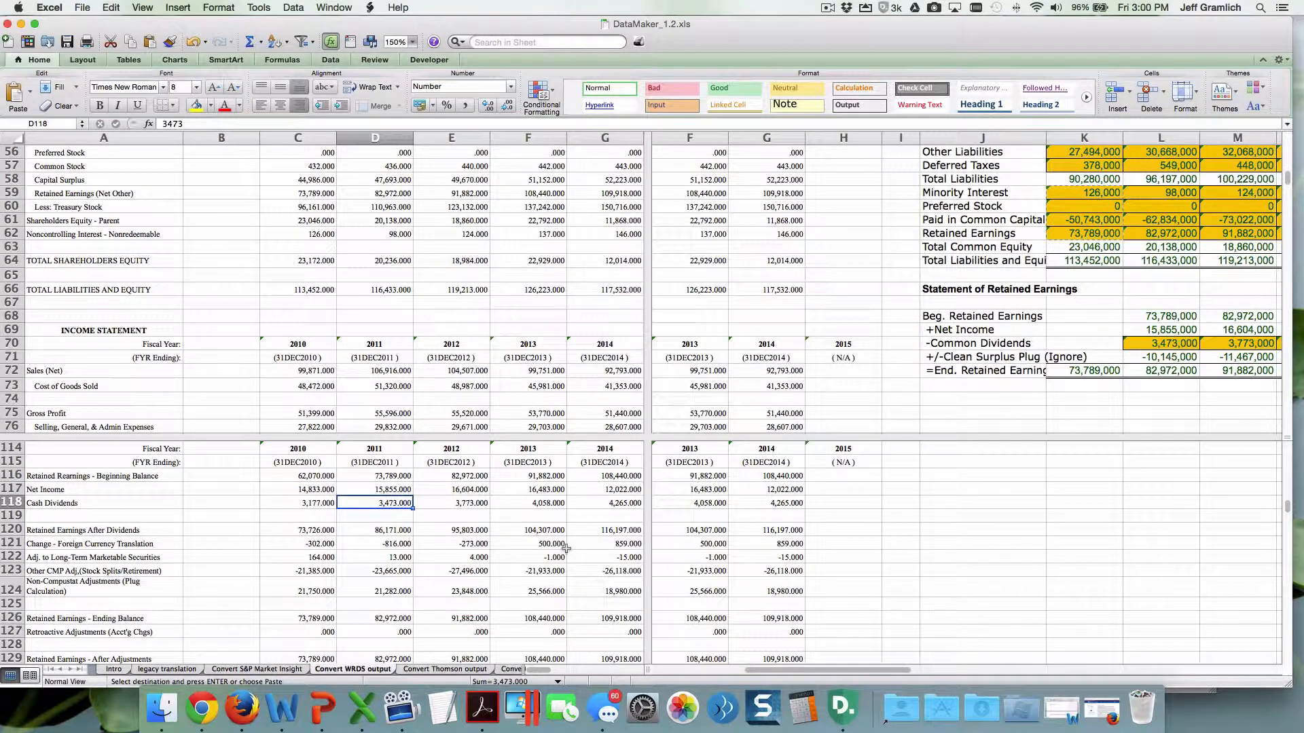
Examine the Clean Surplus Plug formula in L71 and the plug amounts across the years in row 71
{"action": "left_click", "coordinate": [1165, 356]}
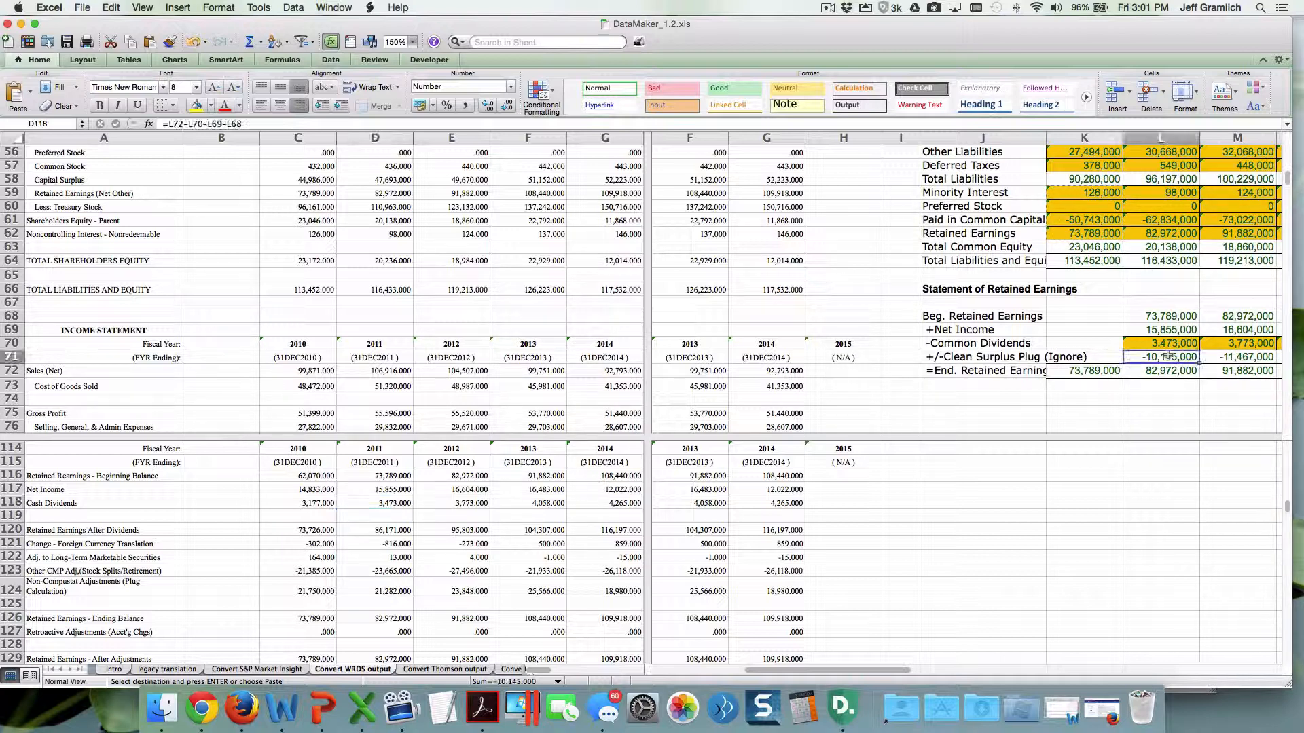
{"action": "scroll", "coordinate": [1158, 360], "scroll_direction": "right", "scroll_amount": 2}
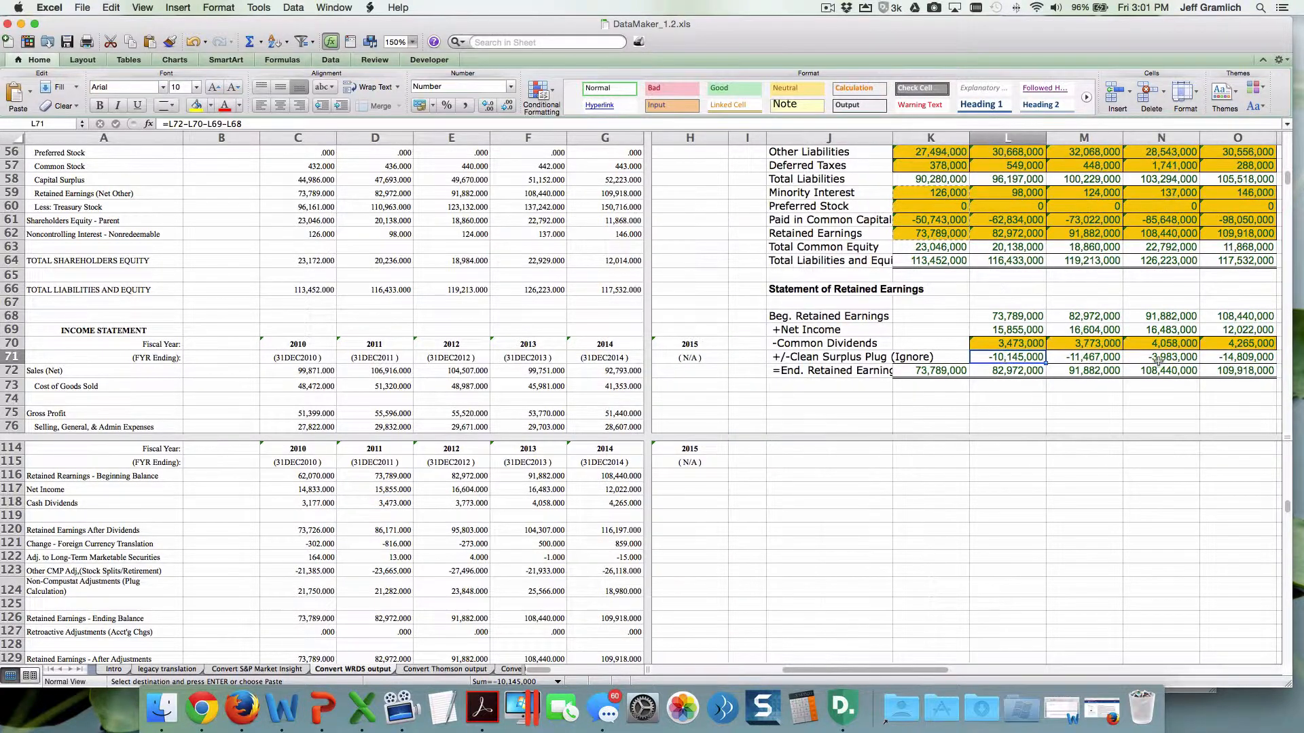
{"action": "scroll", "coordinate": [1159, 360], "scroll_direction": "left", "scroll_amount": 1}
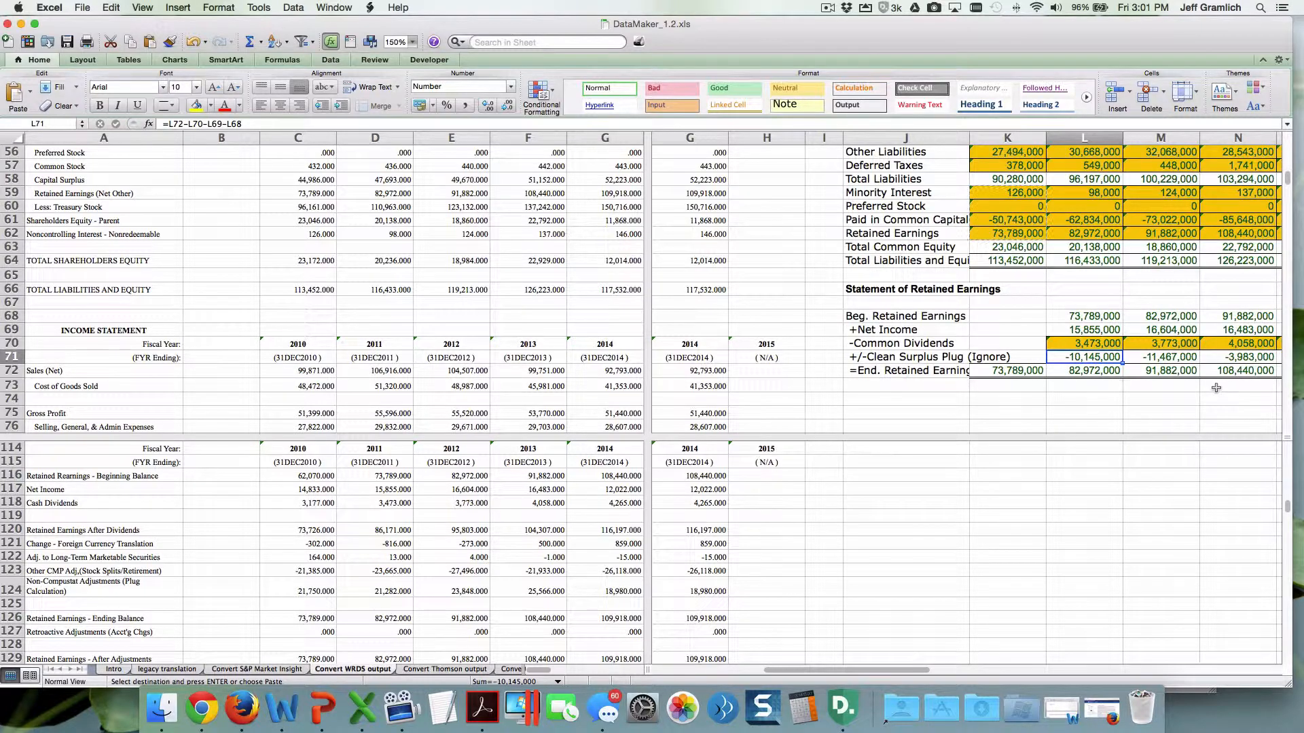
Check the standardized Common Shares Outstanding formula in K11
{"action": "scroll", "coordinate": [1215, 388], "scroll_direction": "down", "scroll_amount": 8}
{"action": "scroll", "coordinate": [1215, 388], "scroll_direction": "up", "scroll_amount": 13}
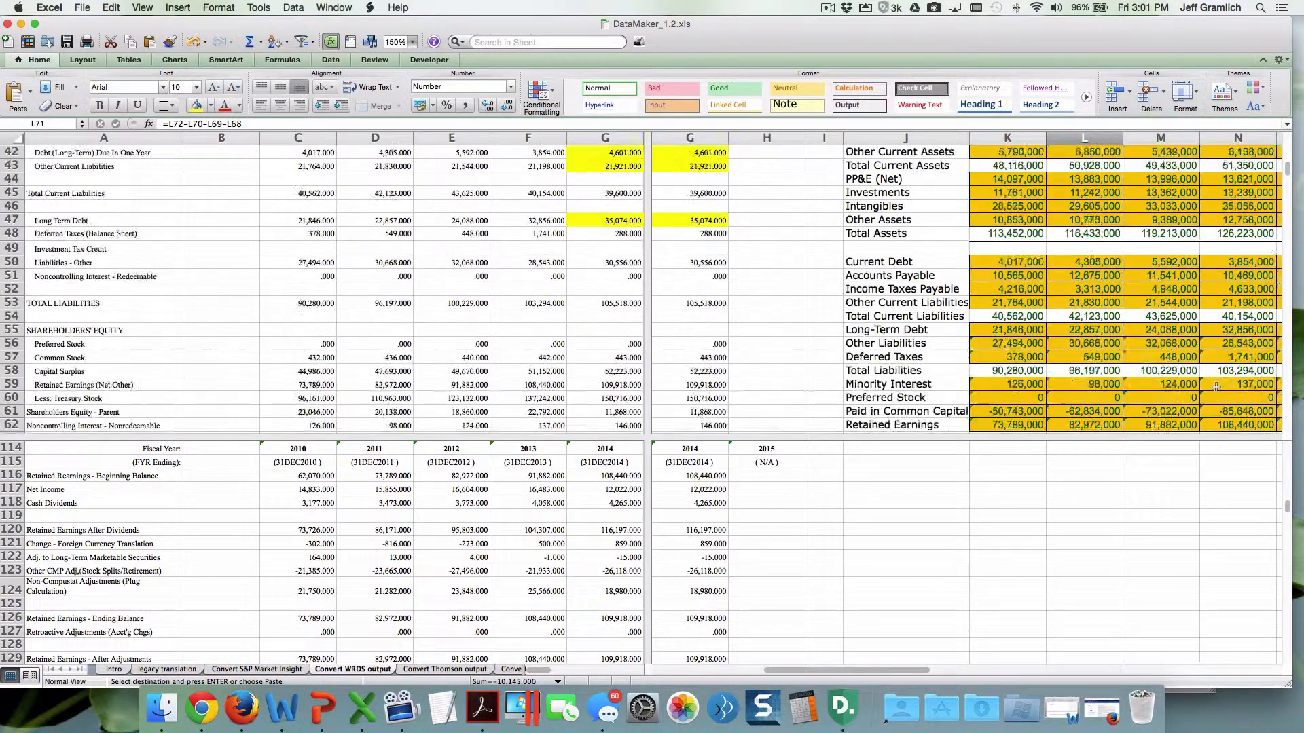
{"action": "scroll", "coordinate": [1215, 387], "scroll_direction": "up", "scroll_amount": 14}
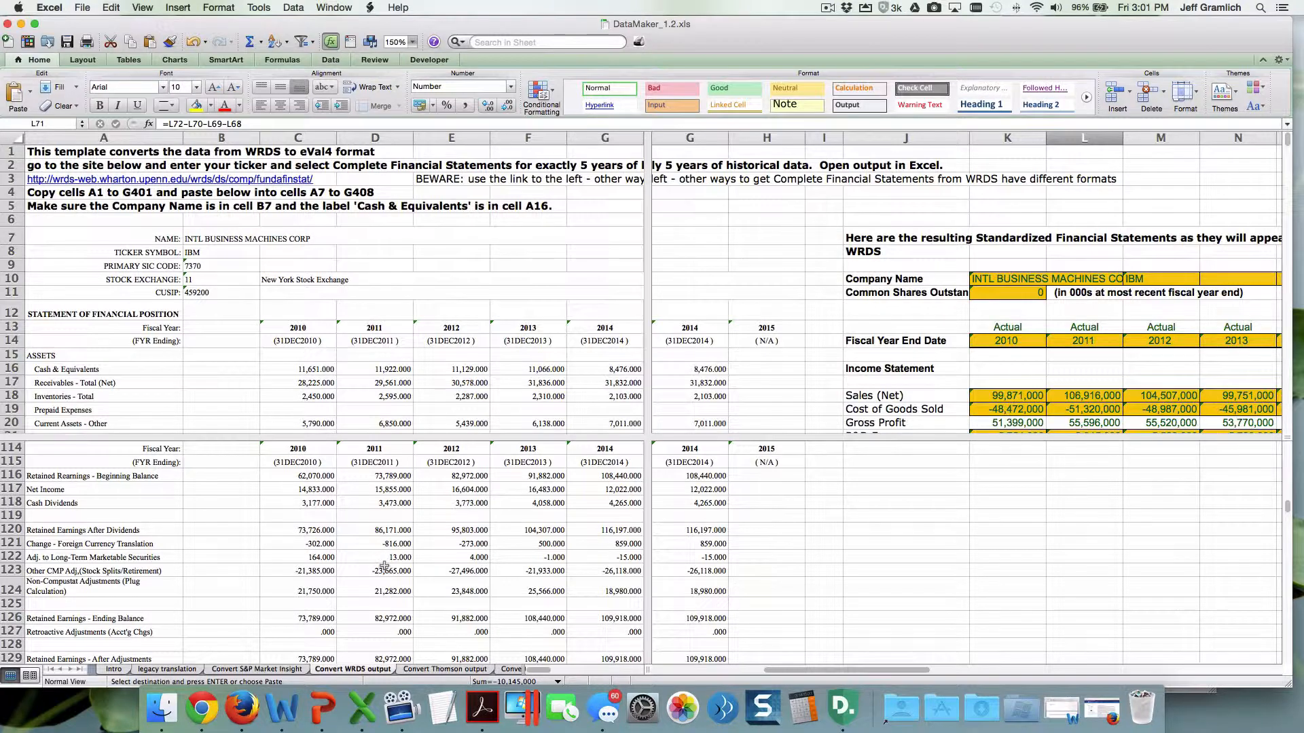
{"action": "scroll", "coordinate": [384, 565], "scroll_direction": "down", "scroll_amount": 1}
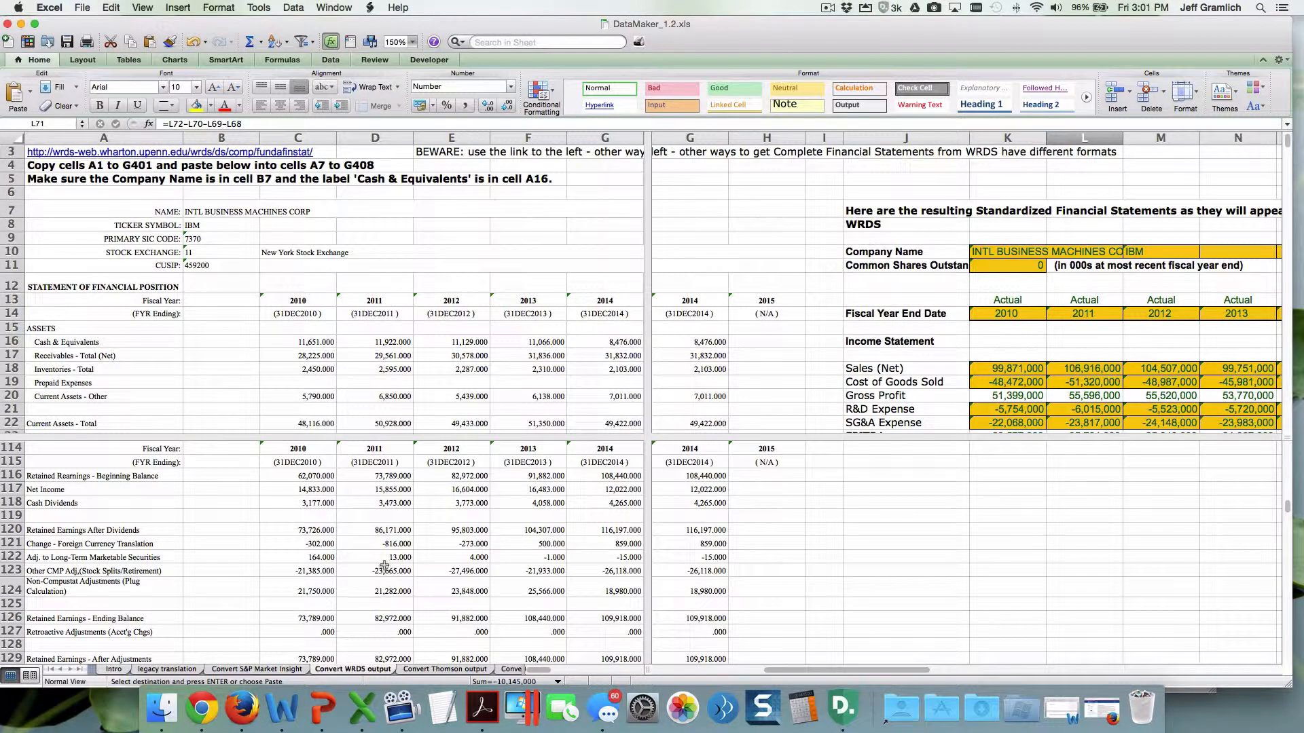
{"action": "left_click", "coordinate": [1034, 266]}
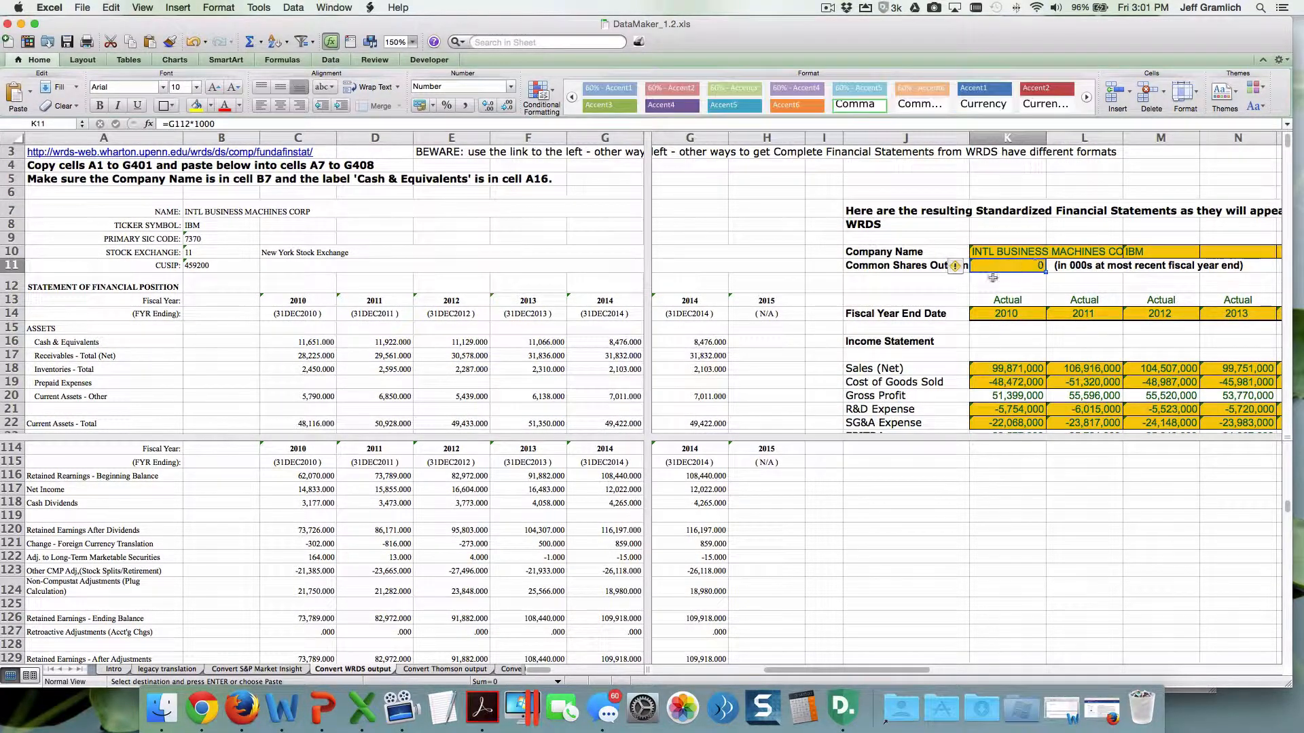
Search the WRDS data for shares and find the Common Shares Outstanding at Fiscal Yr End row
{"action": "left_click", "coordinate": [243, 618]}
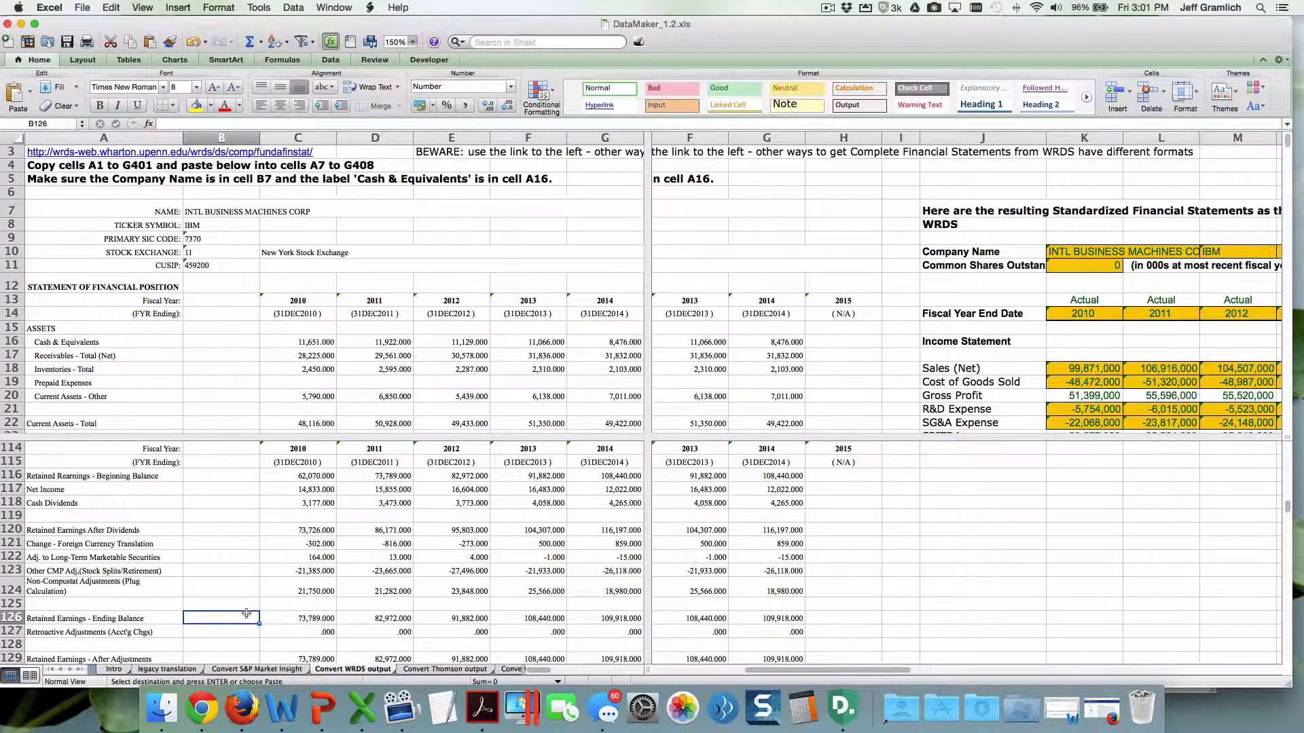
{"action": "scroll", "coordinate": [246, 613], "scroll_direction": "down", "scroll_amount": 3}
{"action": "scroll", "coordinate": [246, 613], "scroll_direction": "down", "scroll_amount": 10}
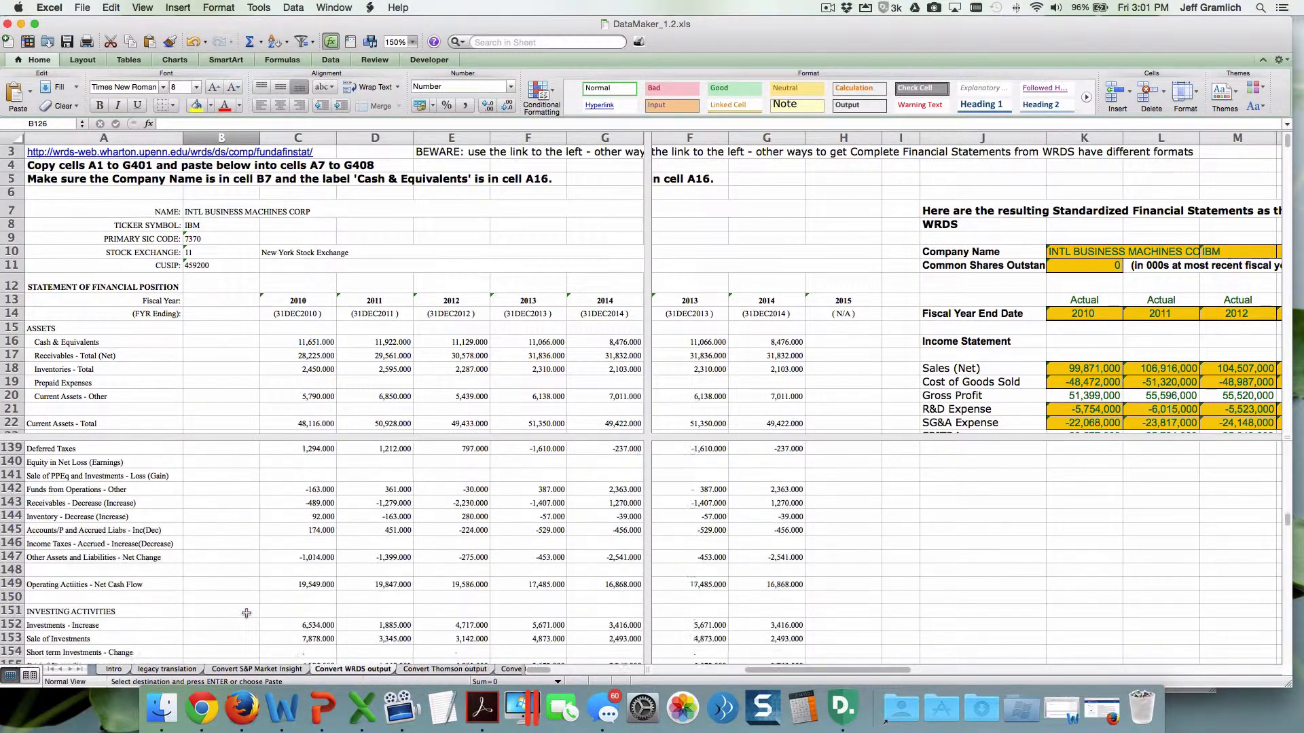
{"action": "scroll", "coordinate": [247, 613], "scroll_direction": "down", "scroll_amount": 5}
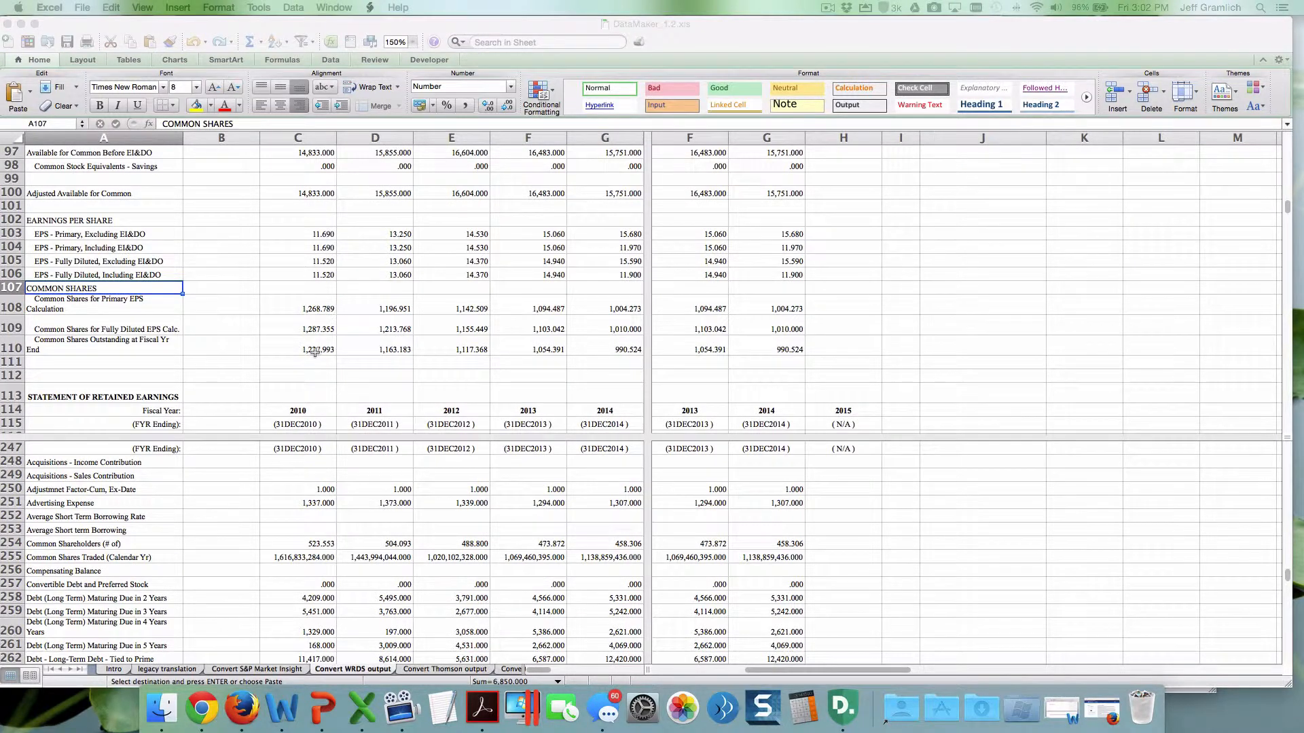
{"action": "key", "text": "super+Tab"}
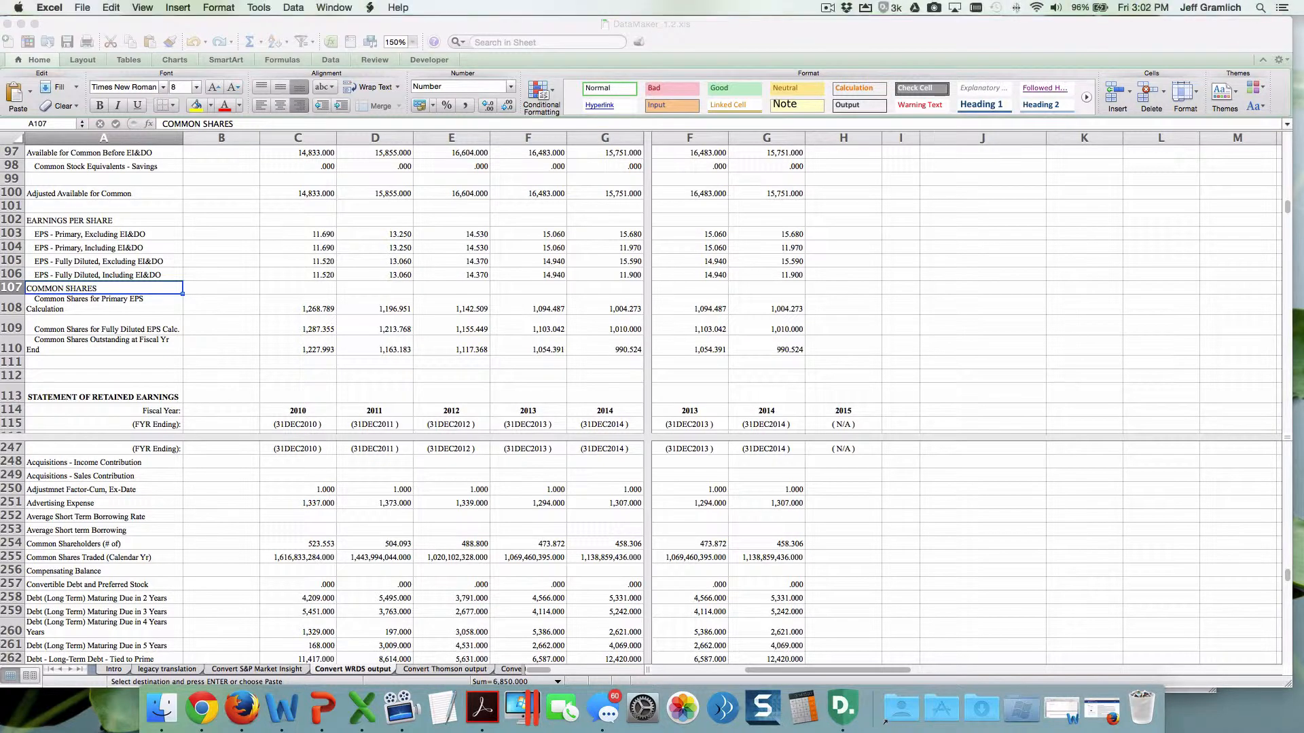
{"action": "left_click", "coordinate": [318, 343]}
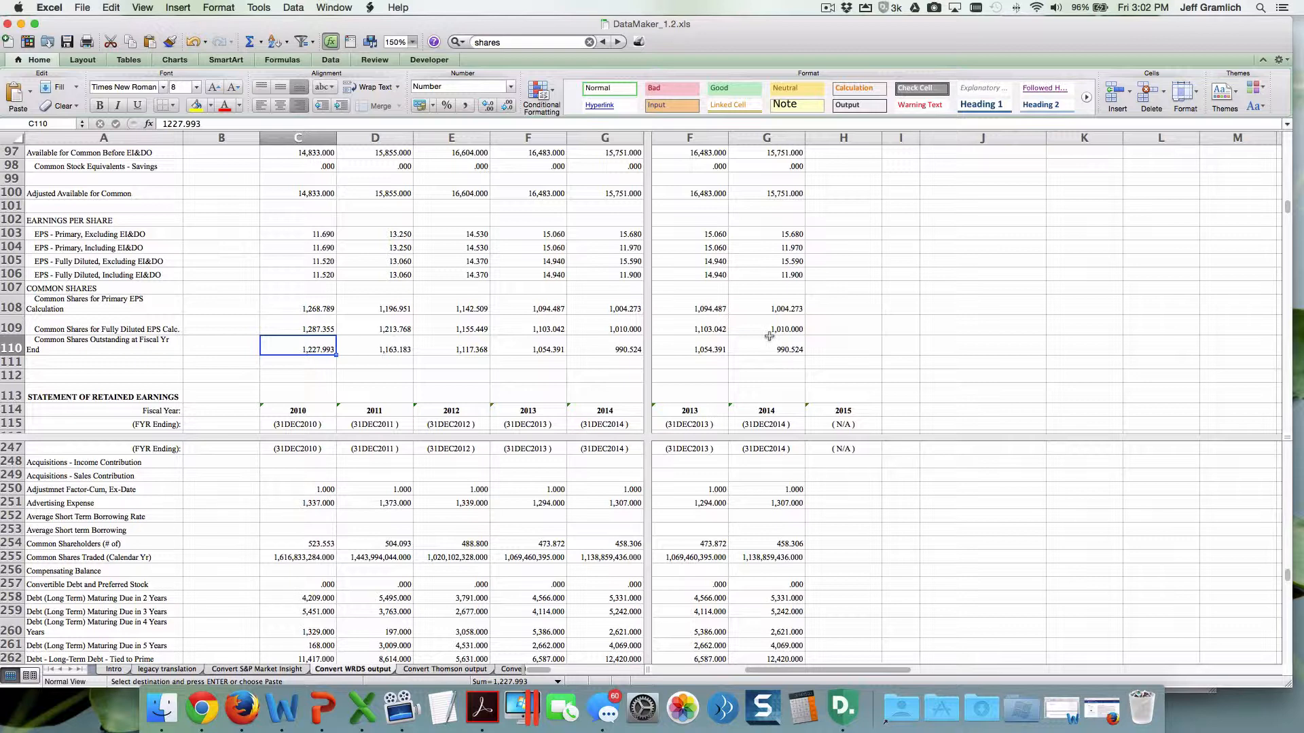
Compare the cell reference in the K11 formula with the 2014 Common Shares Outstanding at Fiscal Yr End in G110
{"action": "left_click", "coordinate": [1012, 333]}
{"action": "scroll", "coordinate": [1012, 333], "scroll_direction": "up", "scroll_amount": 20}
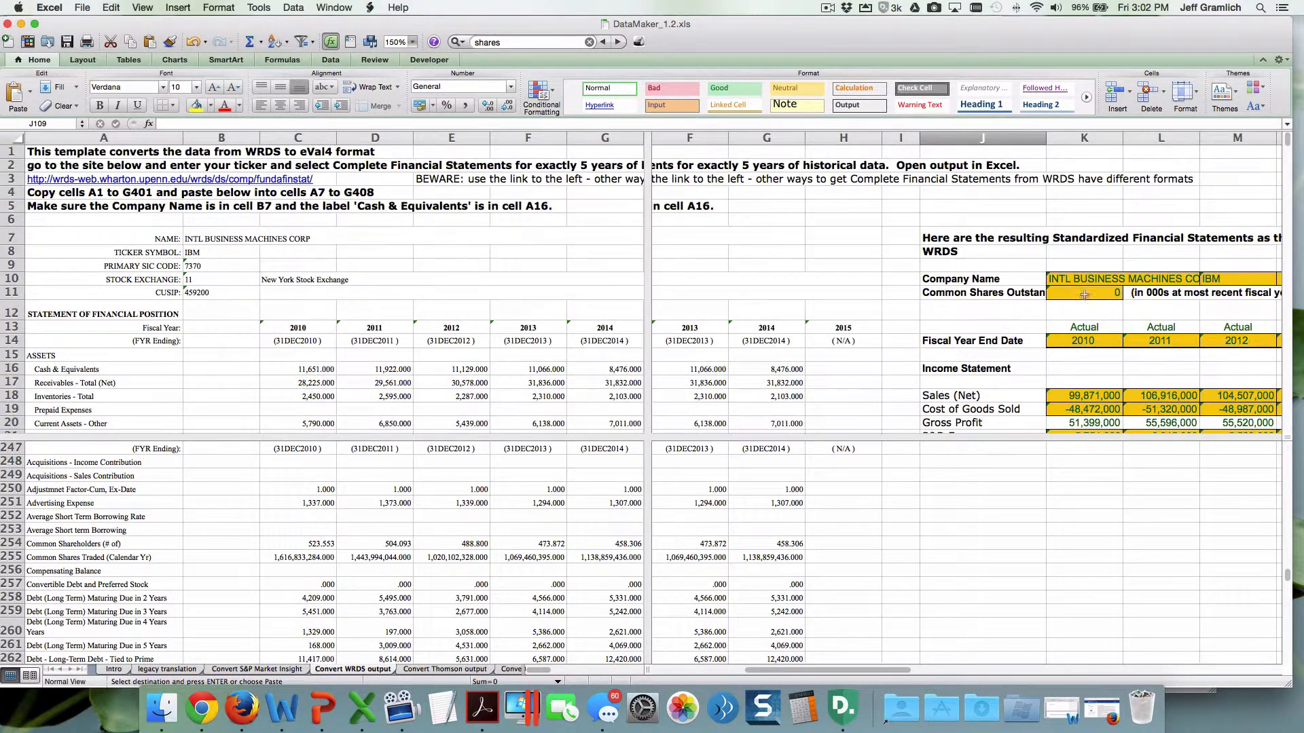
{"action": "left_click", "coordinate": [1098, 292]}
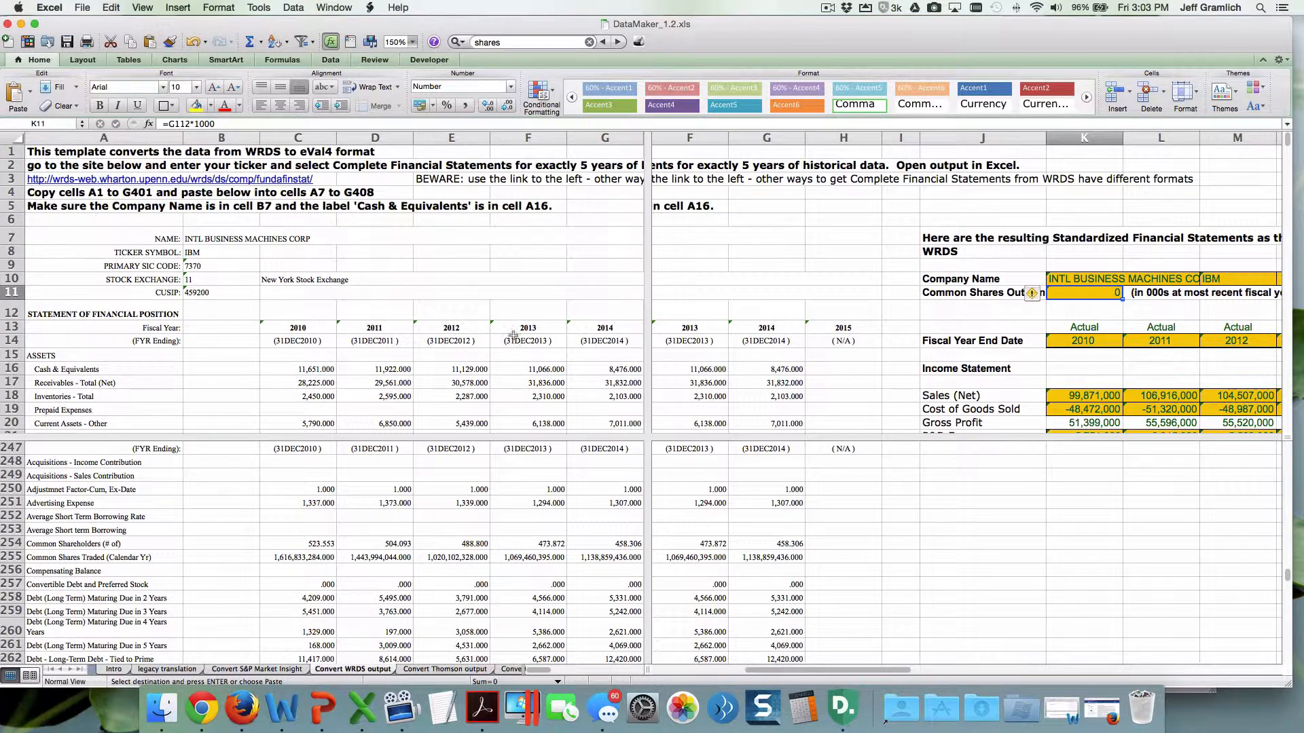
{"action": "left_click", "coordinate": [369, 367]}
{"action": "scroll", "coordinate": [369, 367], "scroll_direction": "down", "scroll_amount": 6}
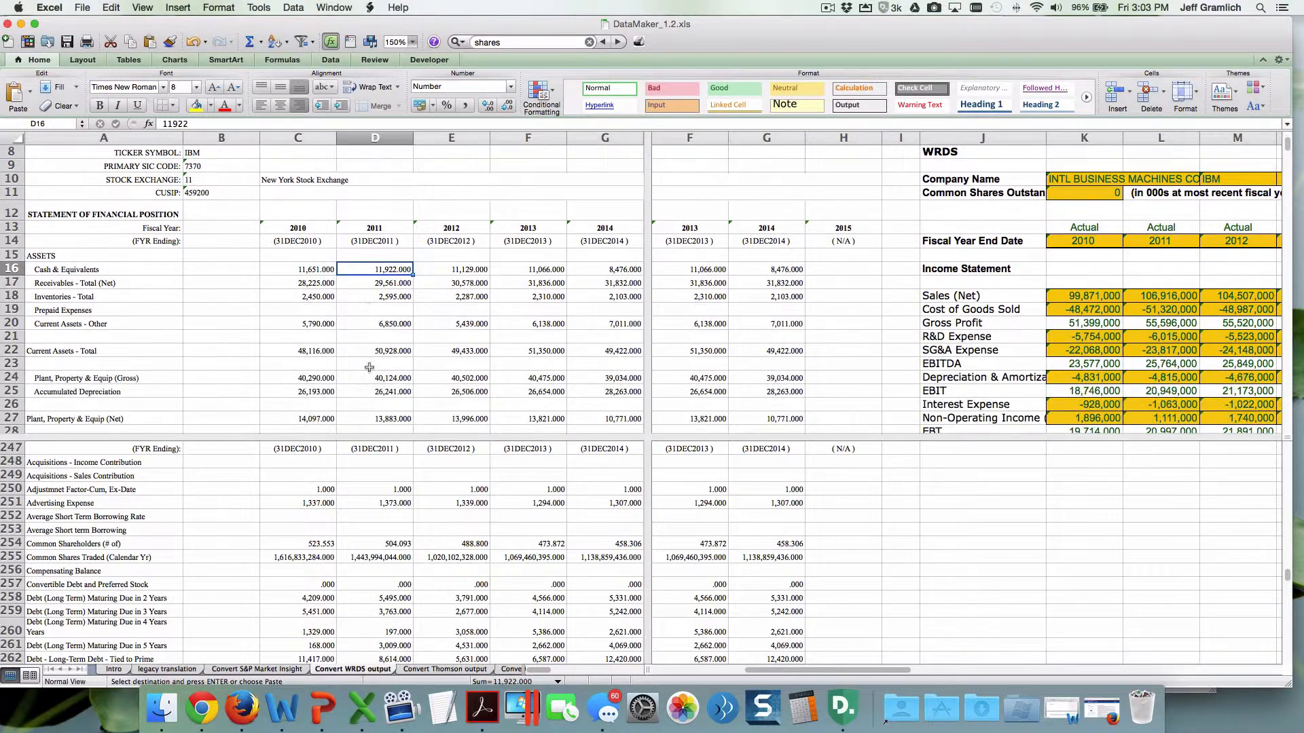
{"action": "scroll", "coordinate": [369, 367], "scroll_direction": "down", "scroll_amount": 20}
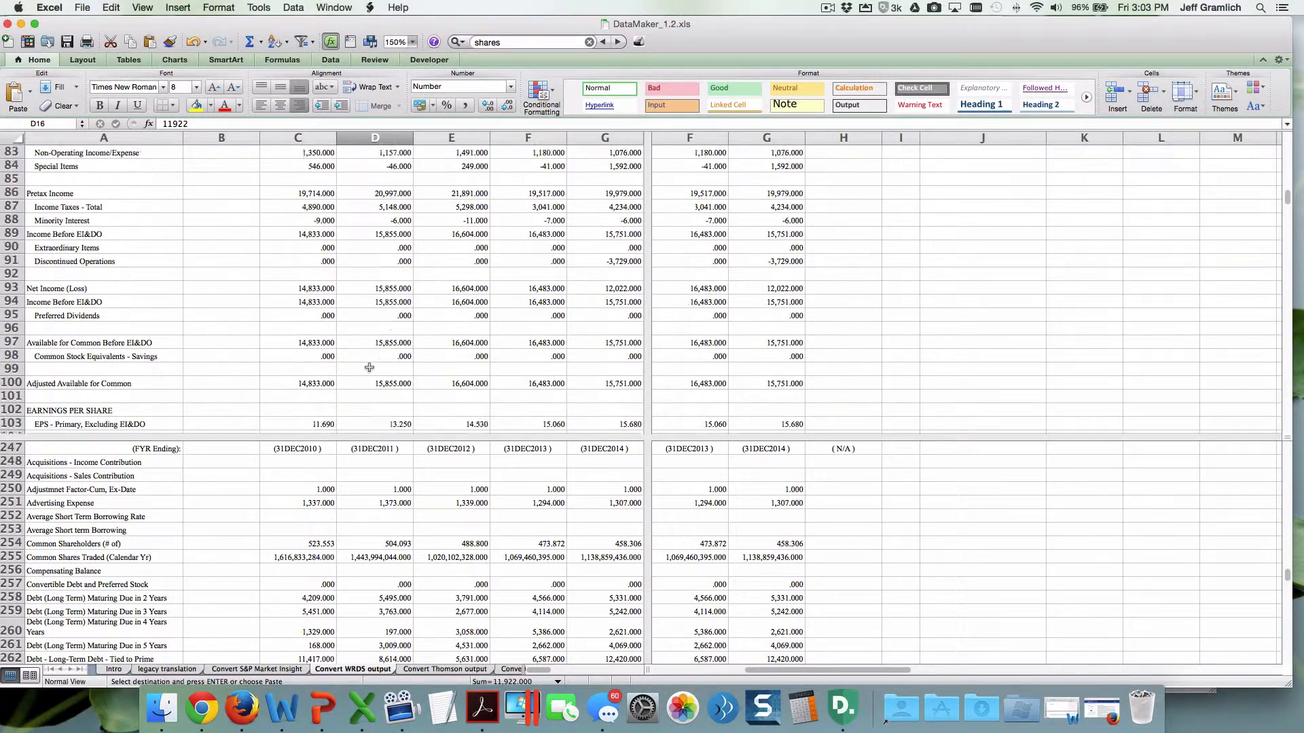
{"action": "scroll", "coordinate": [369, 367], "scroll_direction": "down", "scroll_amount": 1}
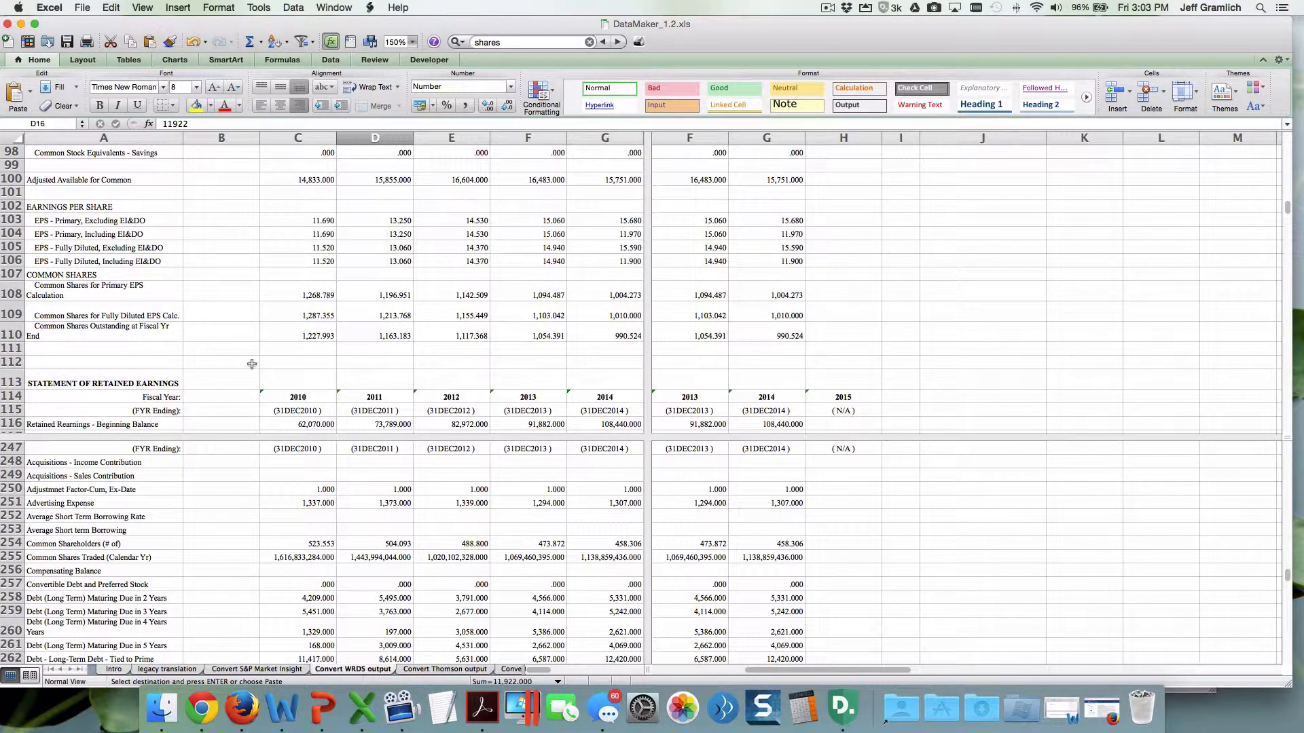
{"action": "left_click", "coordinate": [309, 336]}
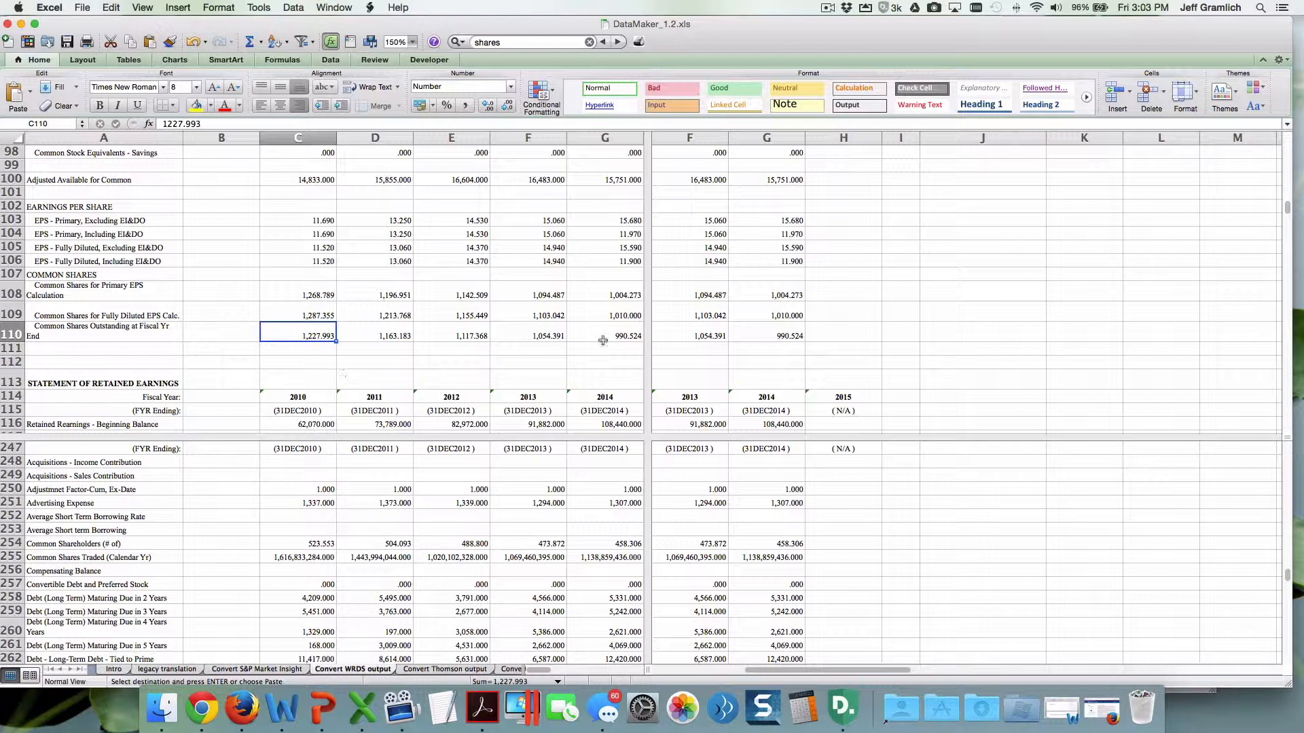
{"action": "scroll", "coordinate": [606, 353], "scroll_direction": "right", "scroll_amount": 3}
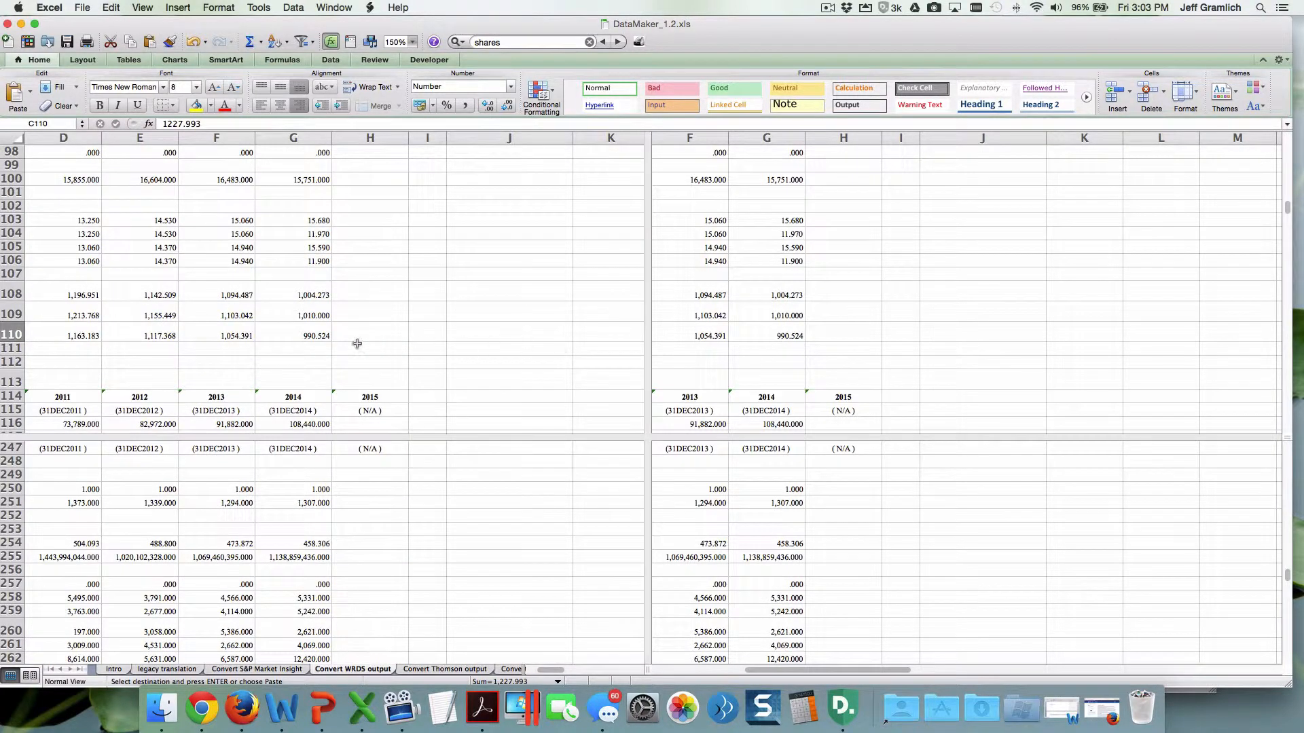
{"action": "left_click", "coordinate": [325, 336]}
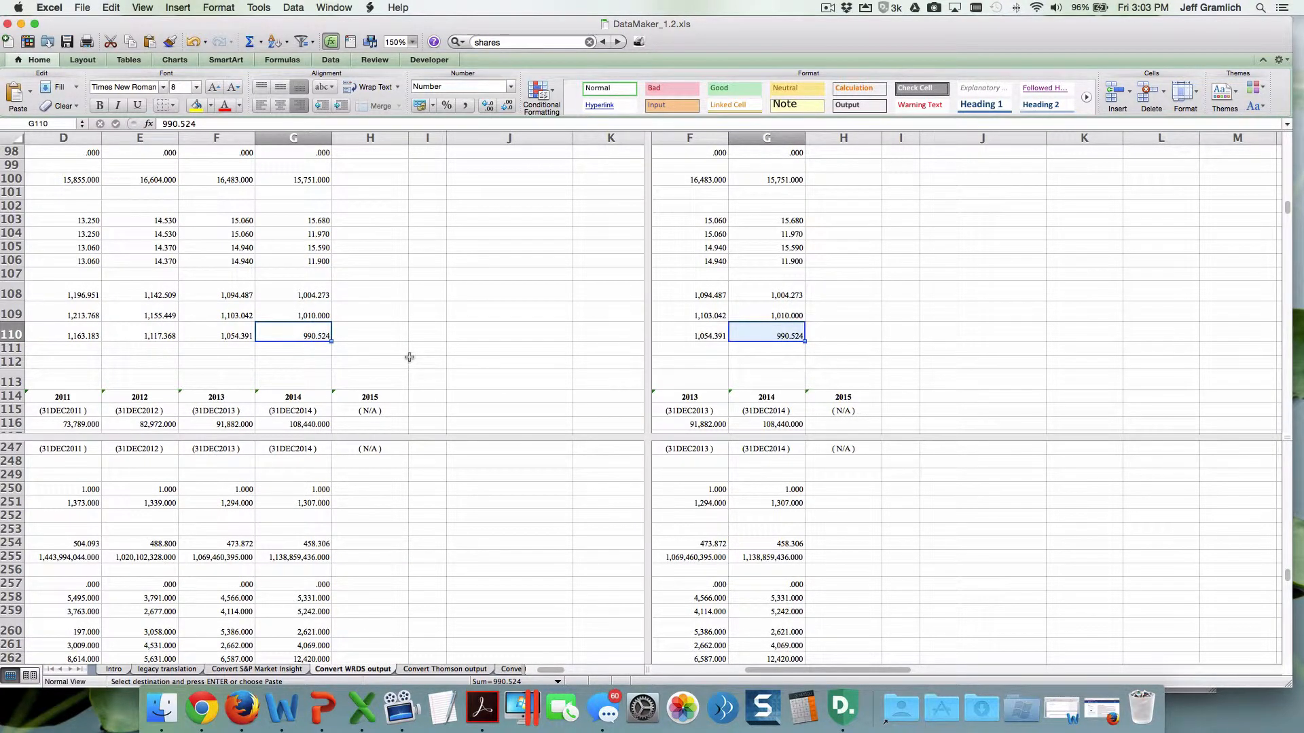
Change the standardized Common Shares Outstanding formula in K11 to =G110*1000
{"action": "scroll", "coordinate": [849, 366], "scroll_direction": "up", "scroll_amount": 20}
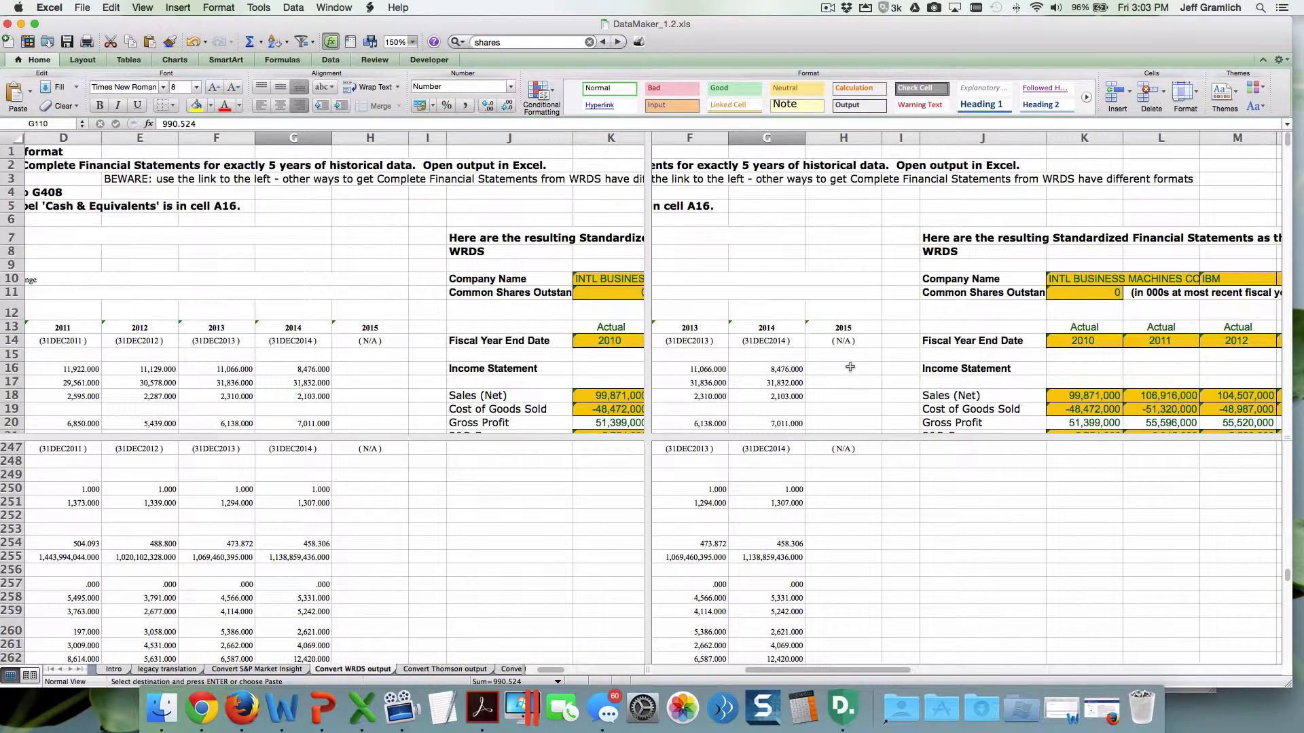
{"action": "left_click", "coordinate": [1119, 293]}
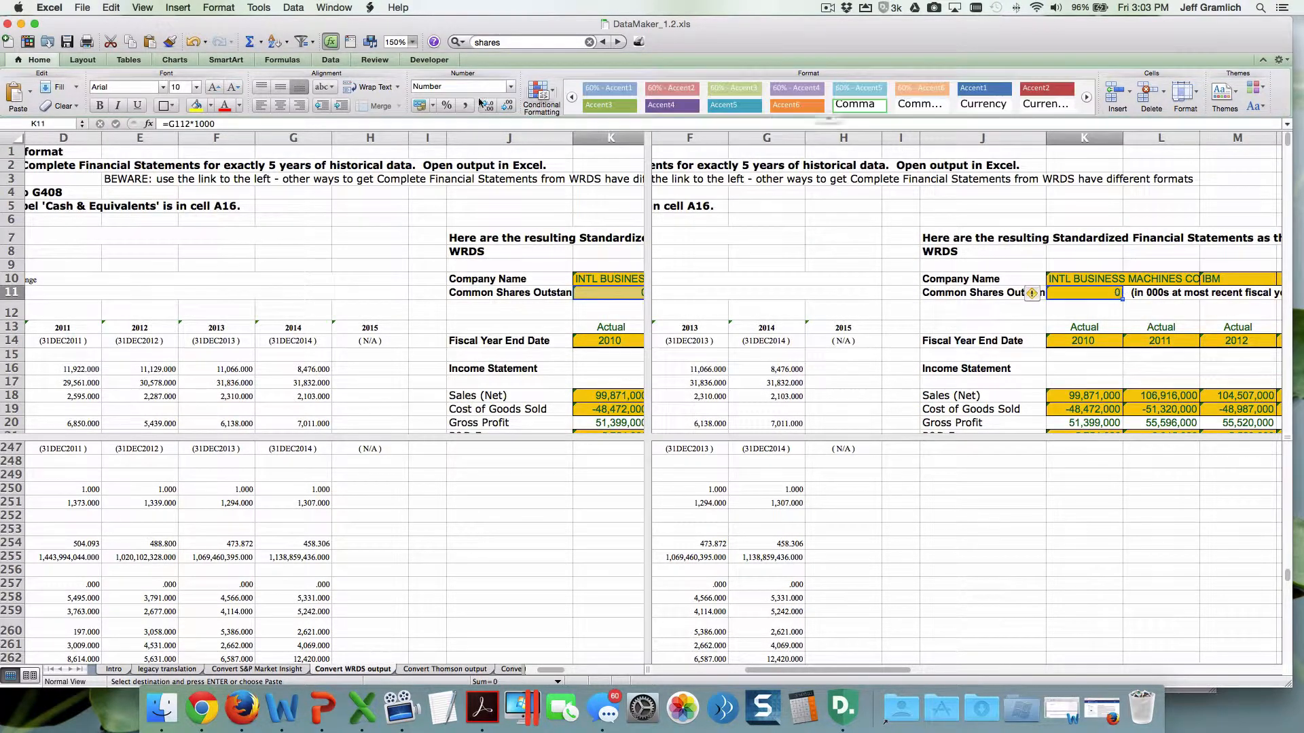
{"action": "left_click", "coordinate": [191, 124]}
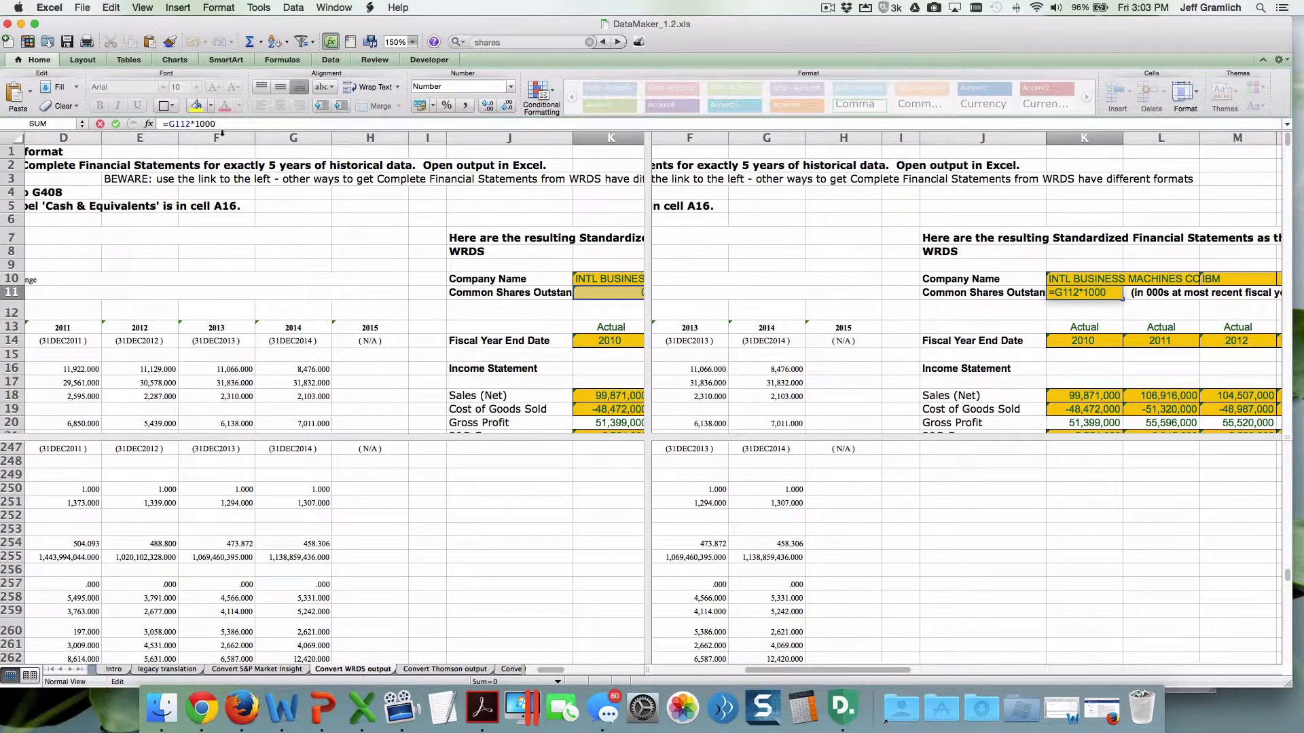
{"action": "key", "text": "BackSpace"}
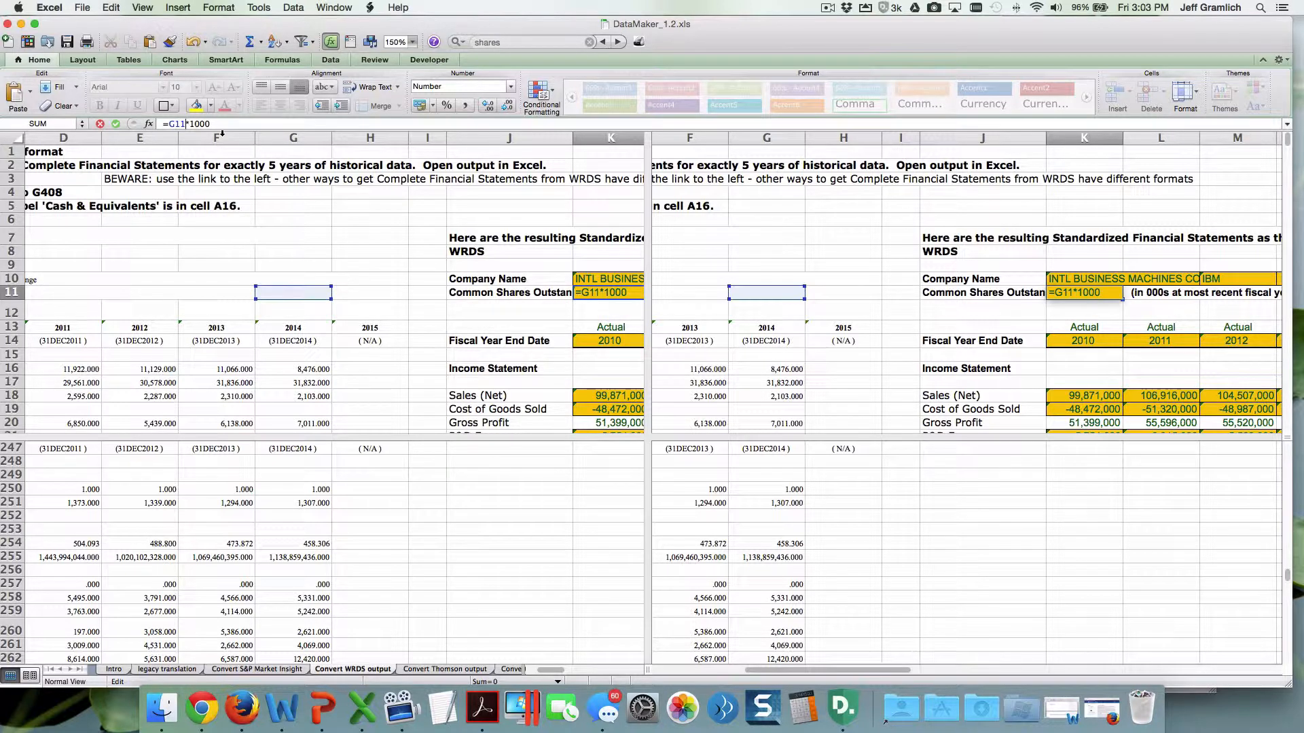
{"action": "type", "text": "0"}
{"action": "key", "text": "Return"}
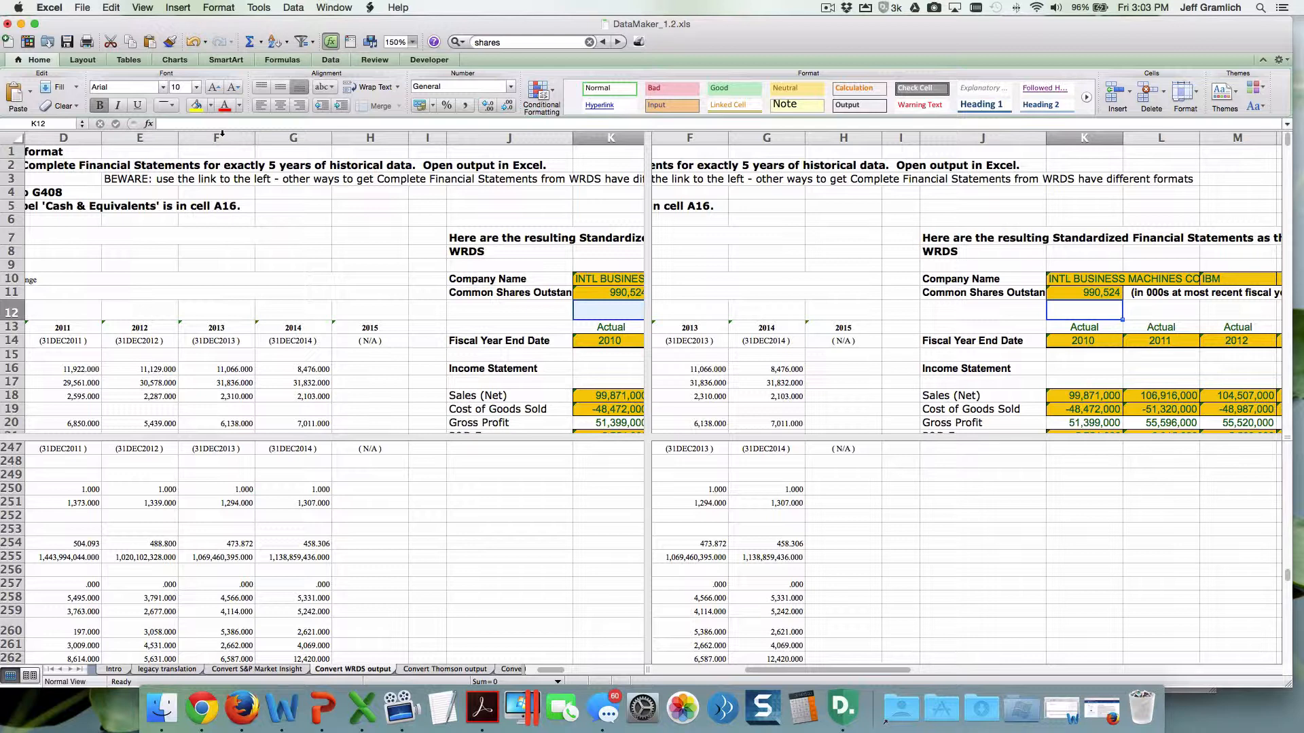
Set the first Fiscal Year End Date in K14 to =C14 to reference the WRDS FYR Ending date
{"action": "key", "text": "Down"}
{"action": "key", "text": "Down"}
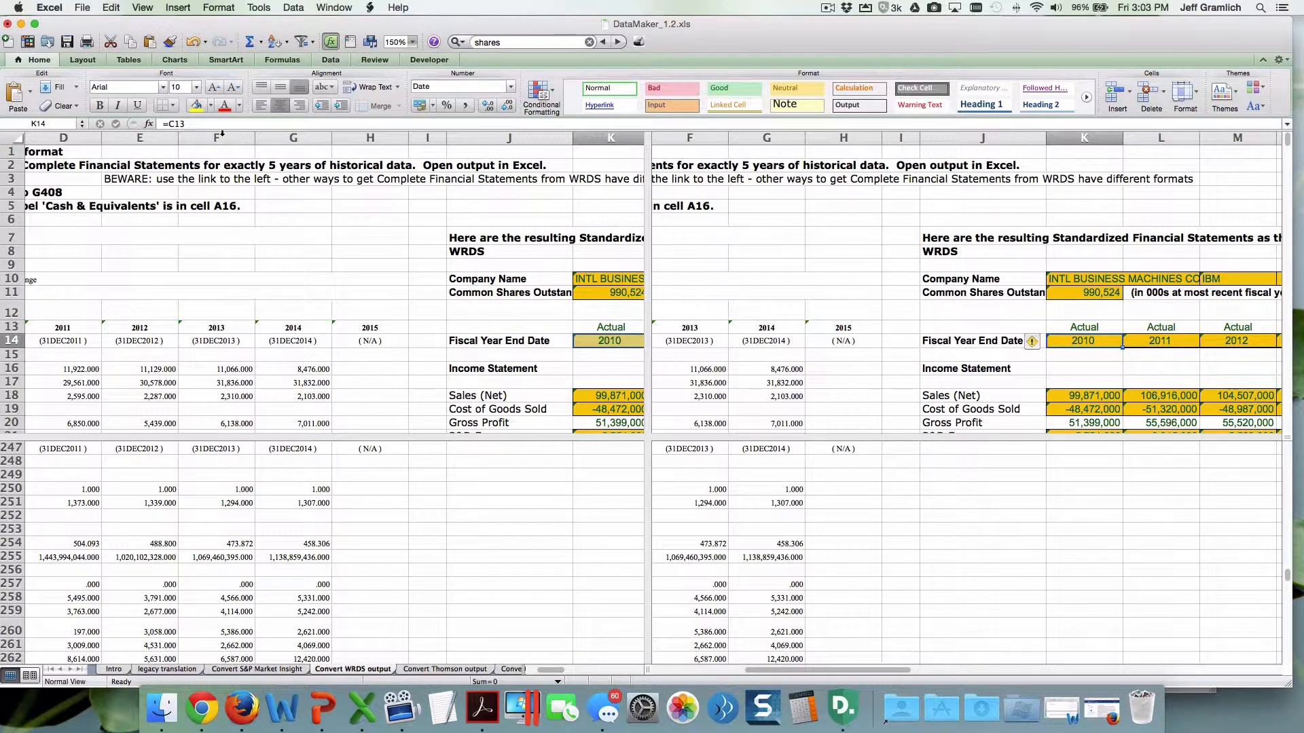
{"action": "type", "text": "="}
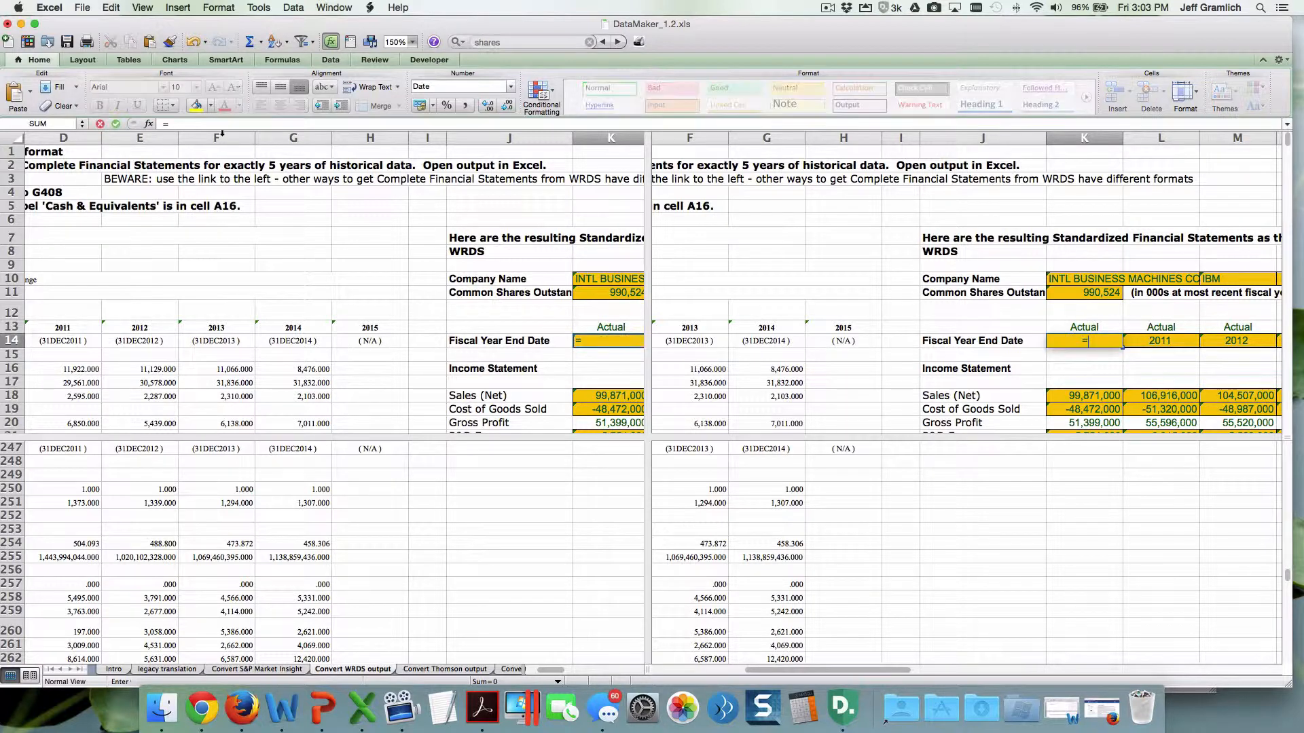
{"action": "key", "text": "Left"}
{"action": "key", "text": "Left"}
{"action": "key", "text": "Left"}
{"action": "key", "text": "Left"}
{"action": "key", "text": "Left"}
{"action": "key", "text": "Left"}
{"action": "key", "text": "Left"}
{"action": "key", "text": "Left"}
{"action": "key", "text": "Left"}
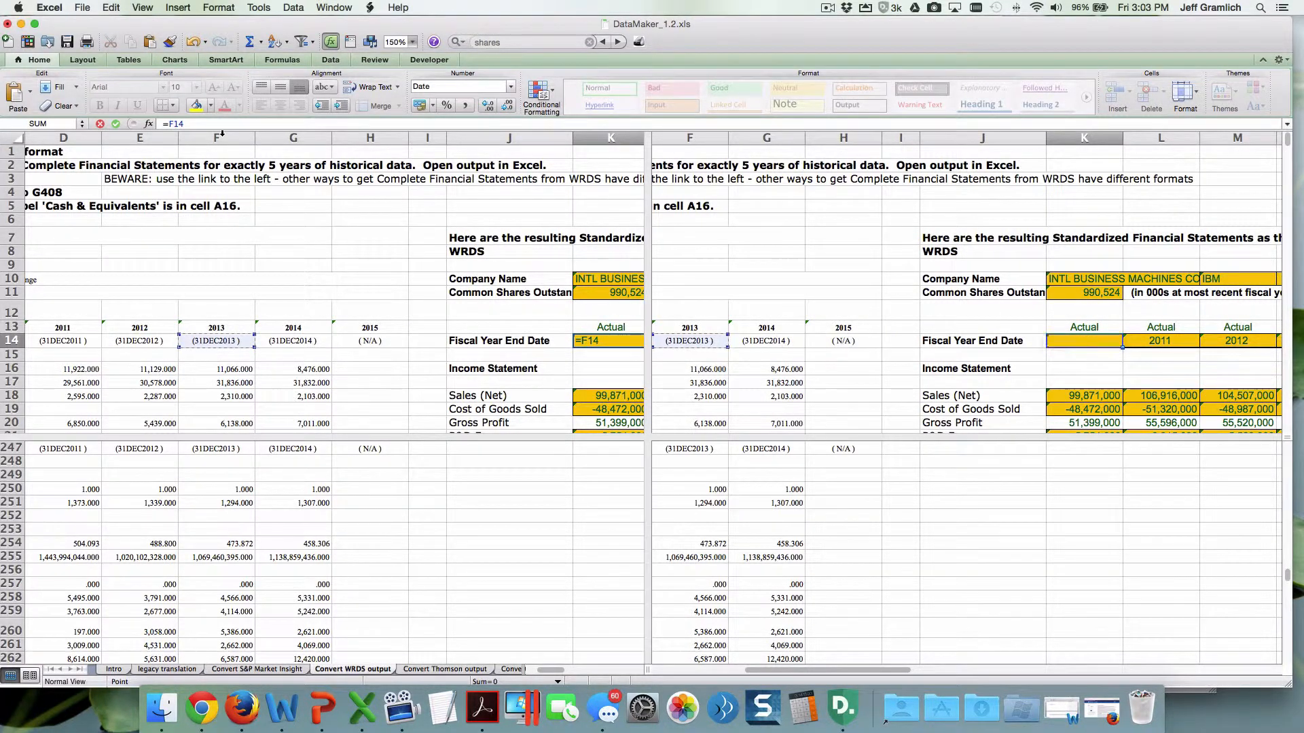
{"action": "key", "text": "Right"}
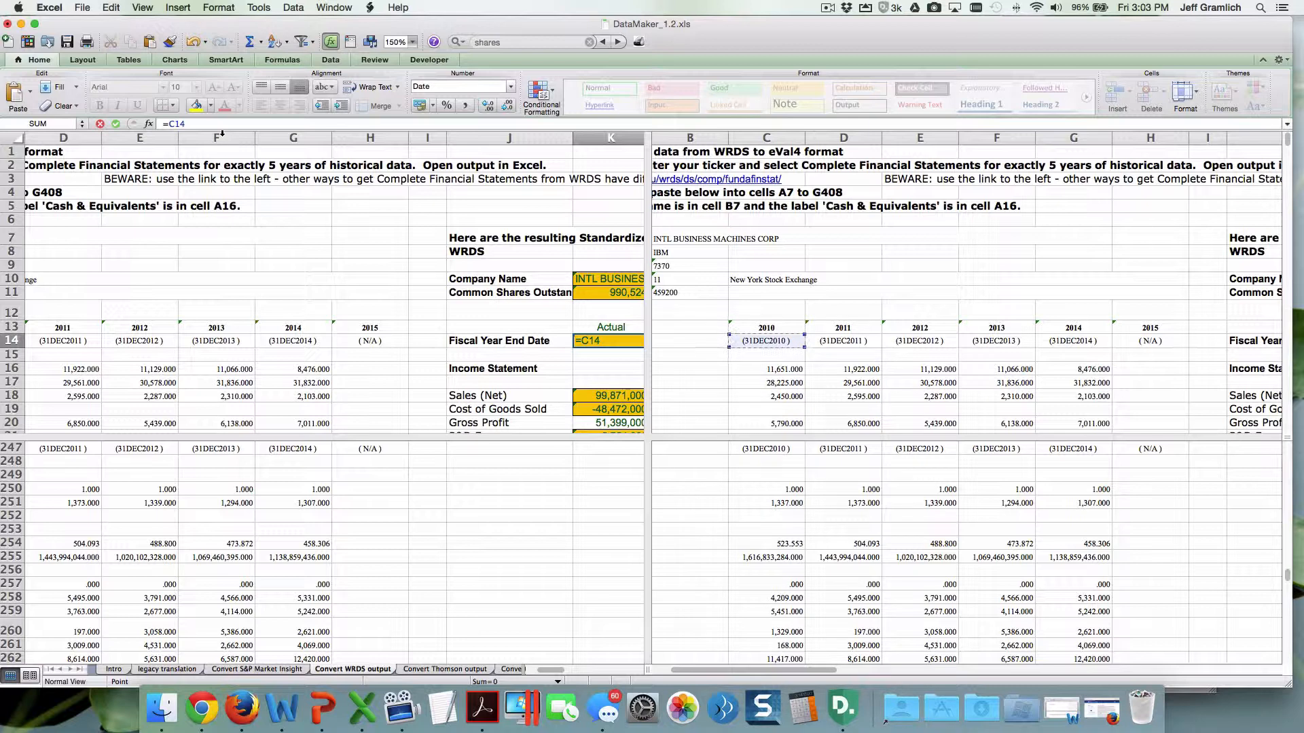
{"action": "key", "text": "Return"}
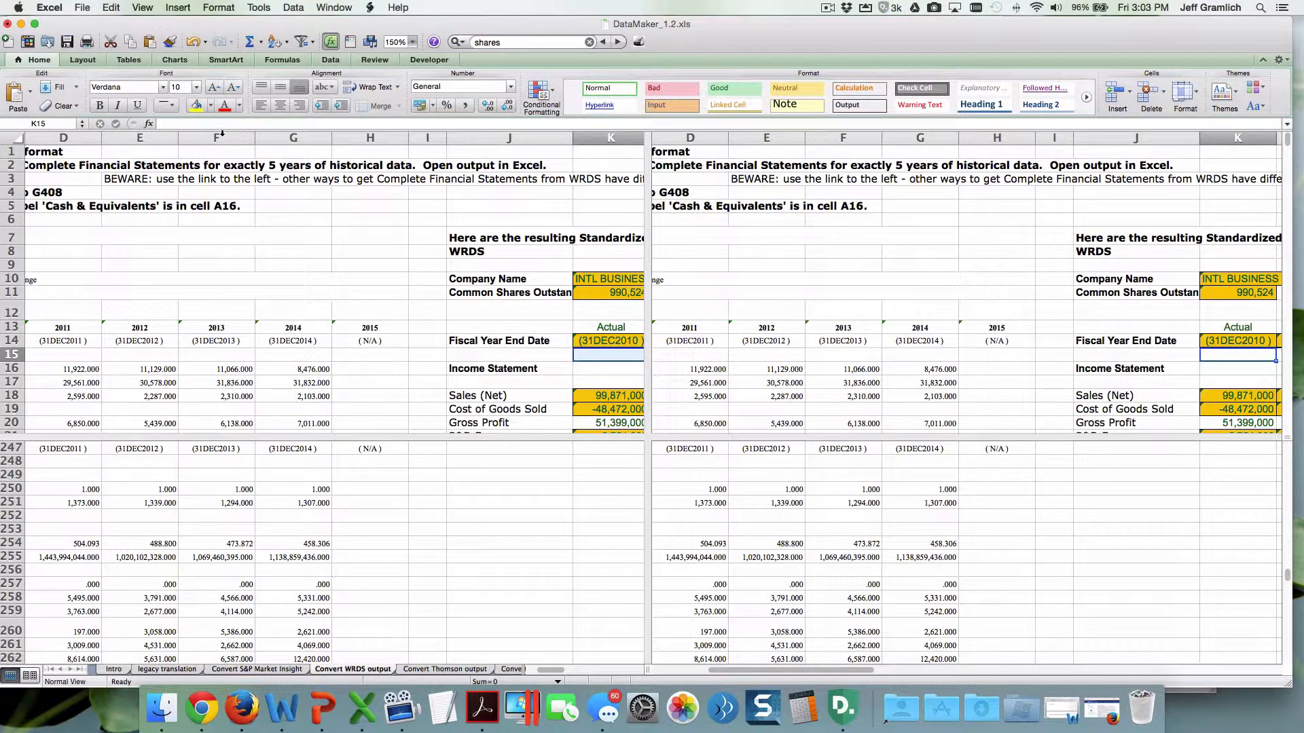
Copy the Fiscal Year End Date formula from K14 across L14:O14 for 2011 to 2014, and check the copied references
{"action": "key", "text": "Right"}
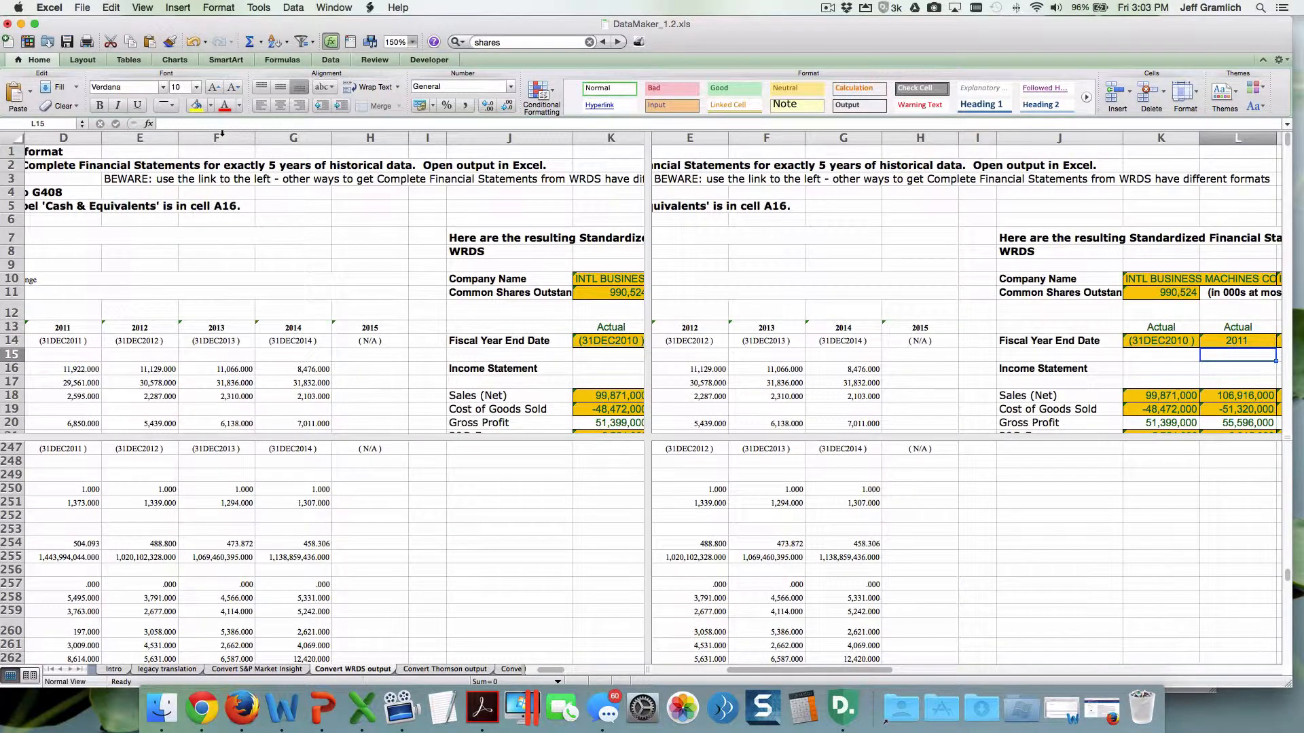
{"action": "key", "text": "Left"}
{"action": "key", "text": "Up"}
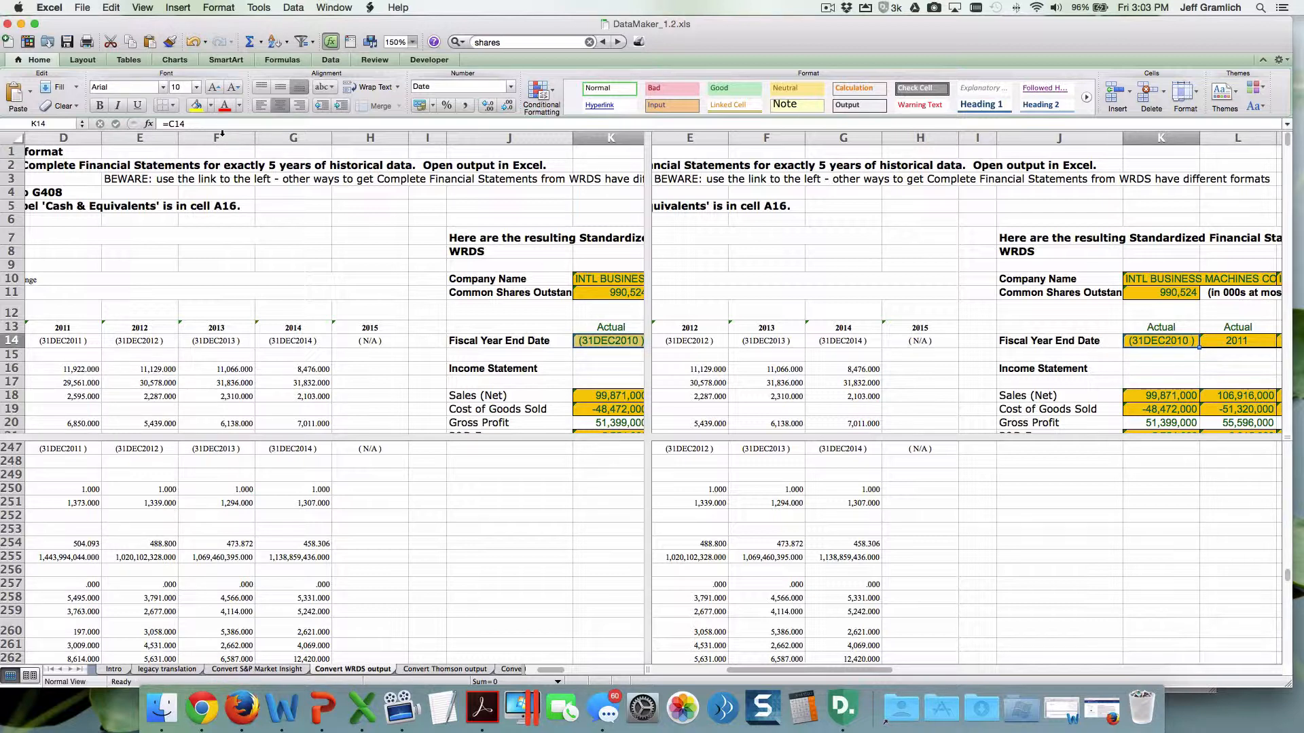
{"action": "key", "text": "Right"}
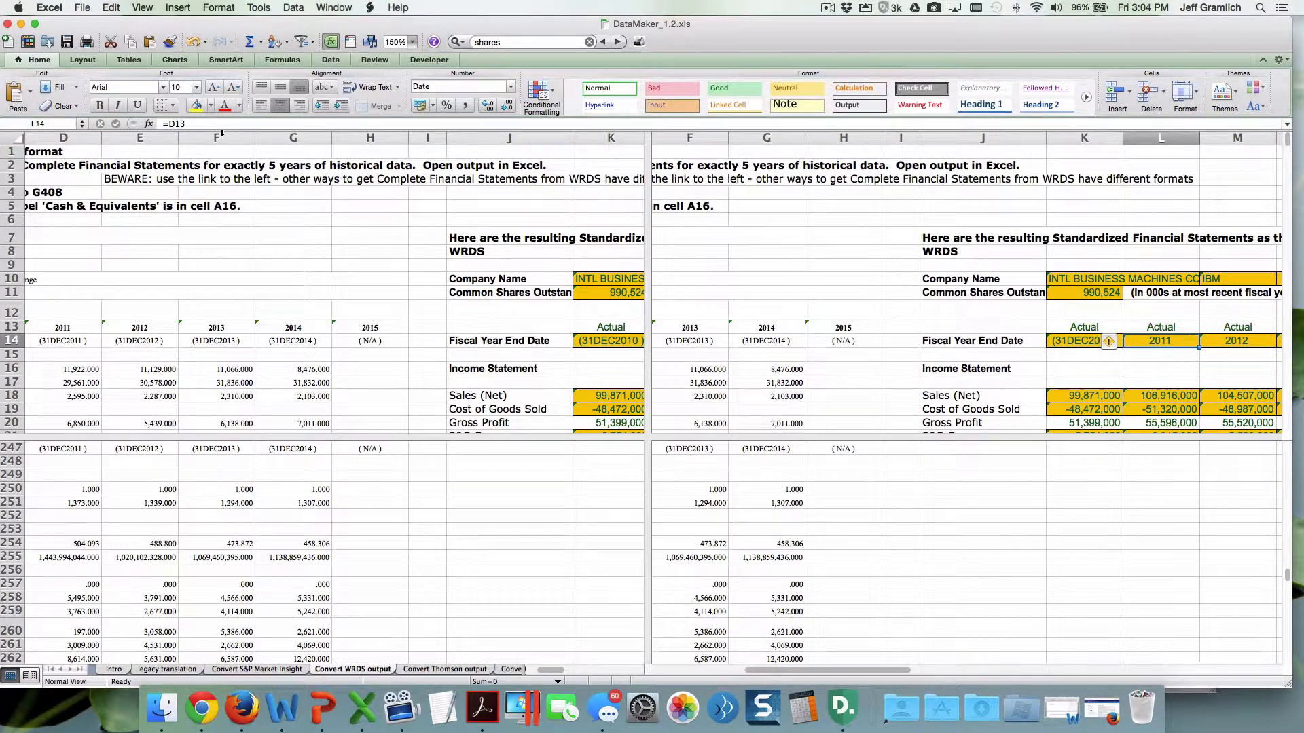
{"action": "key", "text": "Left"}
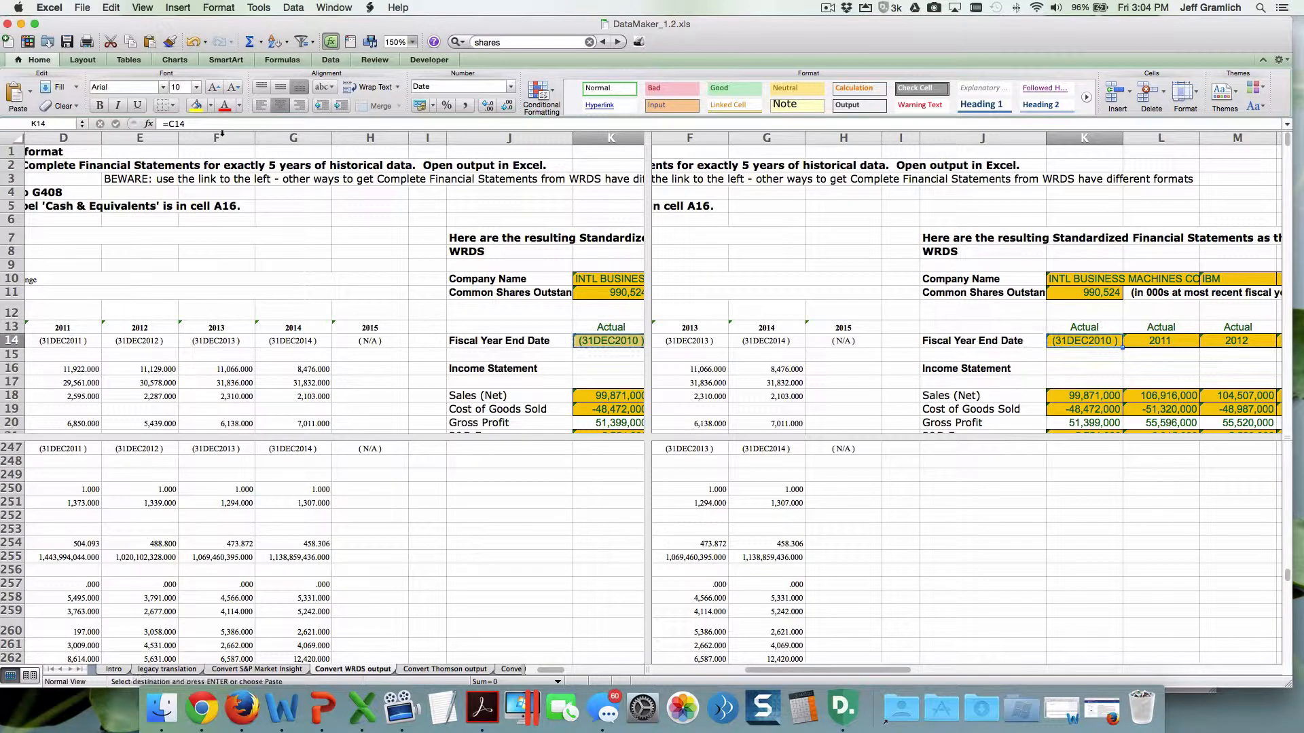
{"action": "key", "text": "Right"}
{"action": "key", "text": "shift+Right"}
{"action": "key", "text": "shift+Right"}
{"action": "key", "text": "shift+Right"}
{"action": "key", "text": "ctrl+c"}
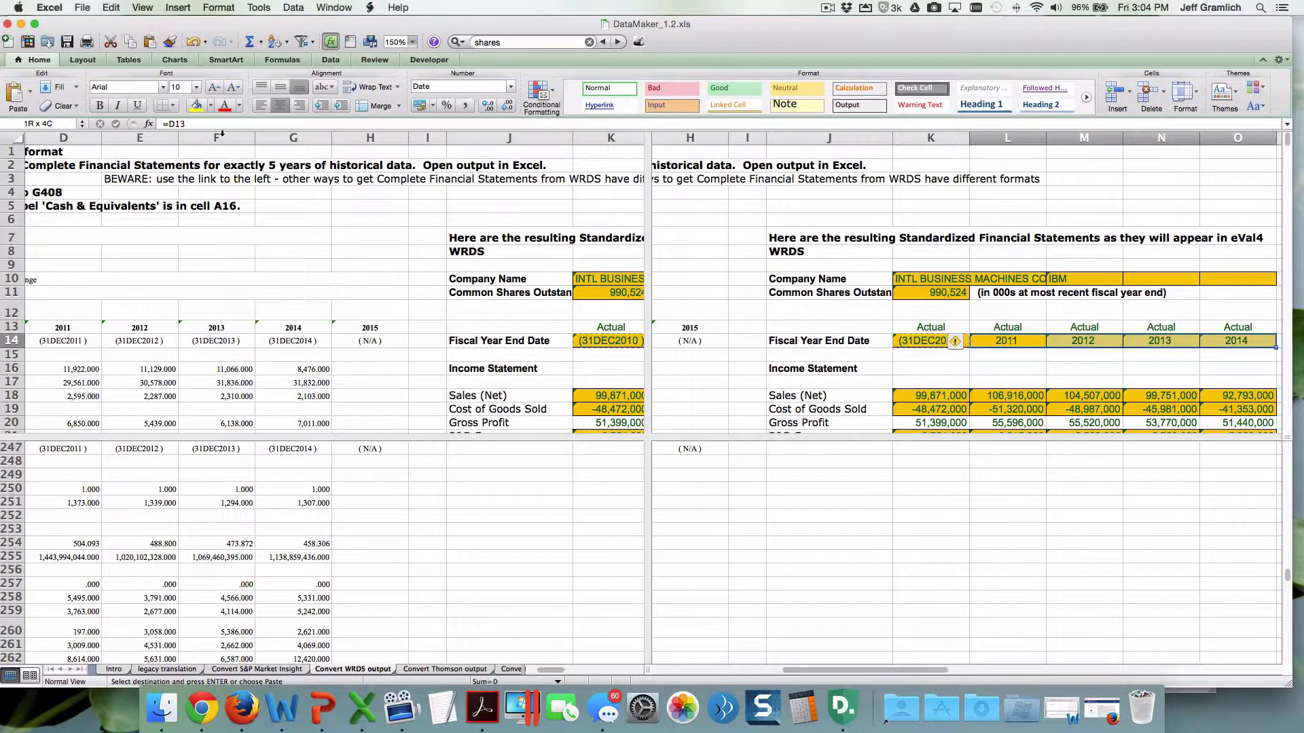
{"action": "key", "text": "shift+Right"}
{"action": "key", "text": "shift+Left"}
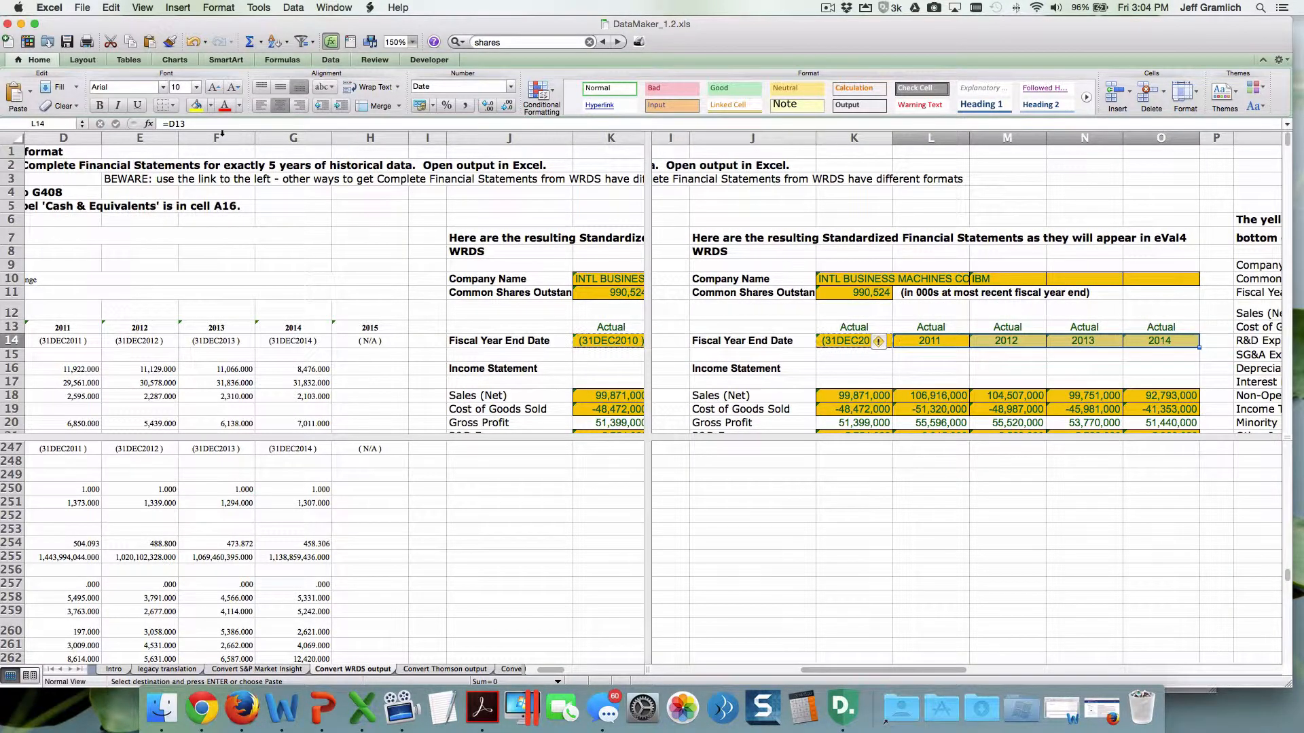
{"action": "key", "text": "super+v"}
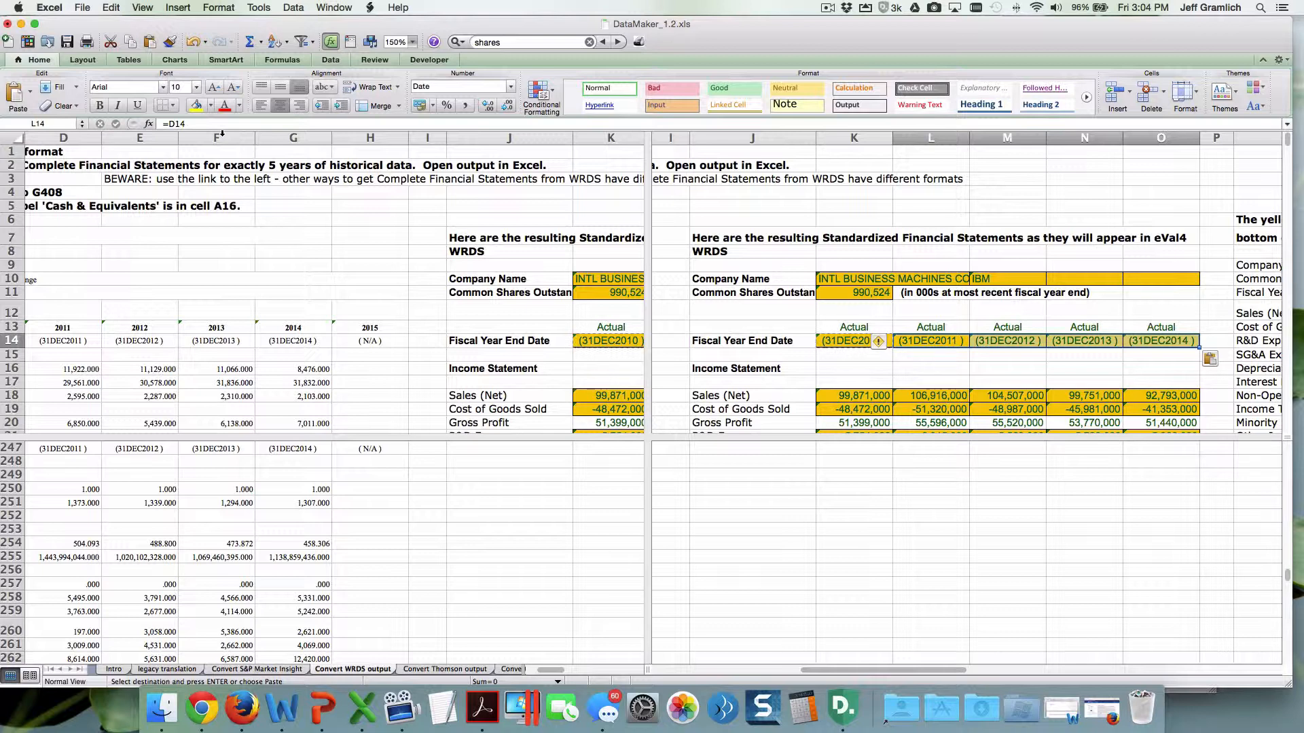
{"action": "key", "text": "Tab"}
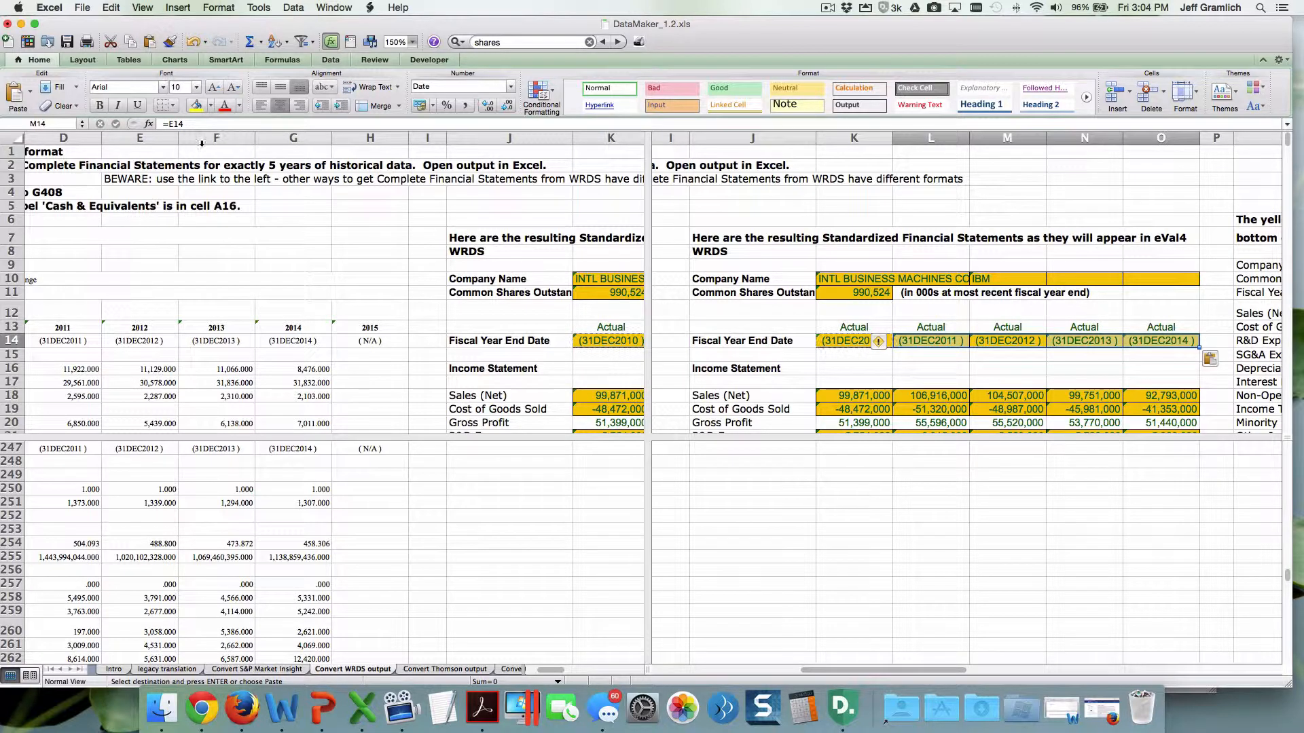
{"action": "left_click", "coordinate": [932, 379]}
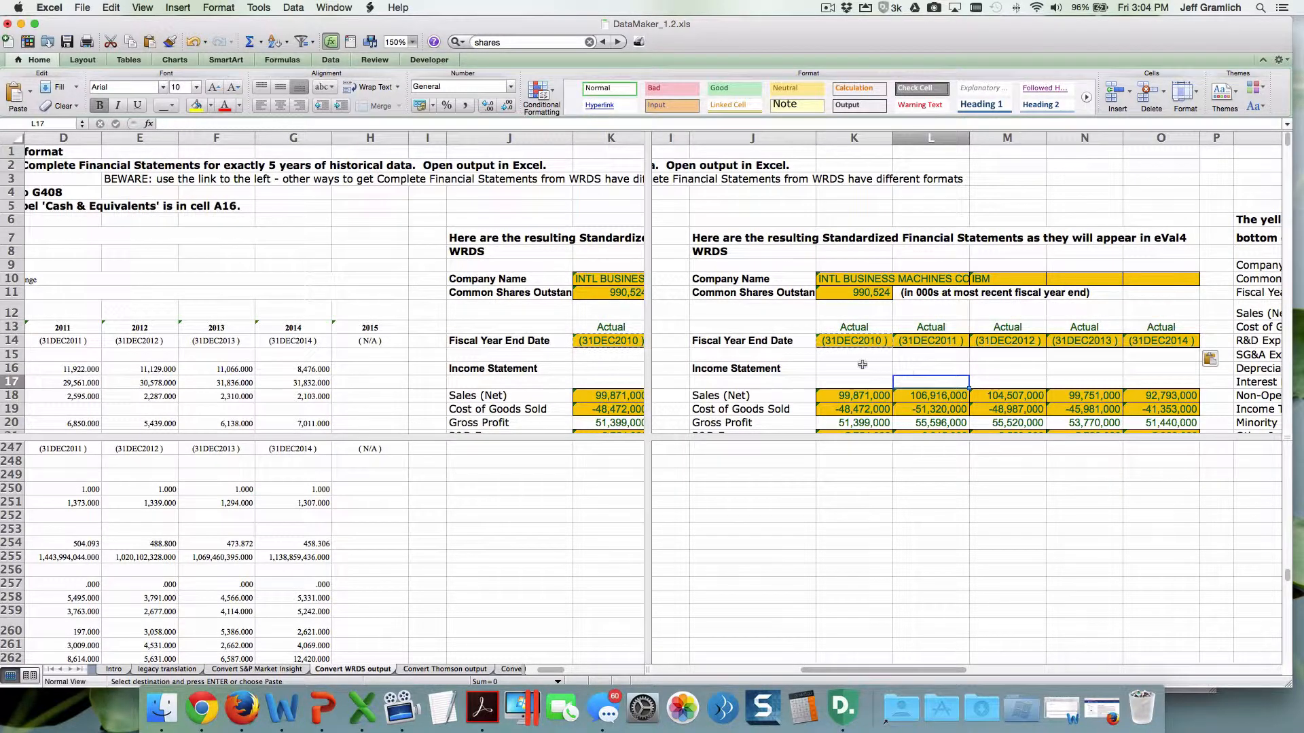
Compare the standardized Fiscal Year End Dates in row 14 with the WRDS FYR Ending dates
{"action": "scroll", "coordinate": [856, 364], "scroll_direction": "left", "scroll_amount": 10}
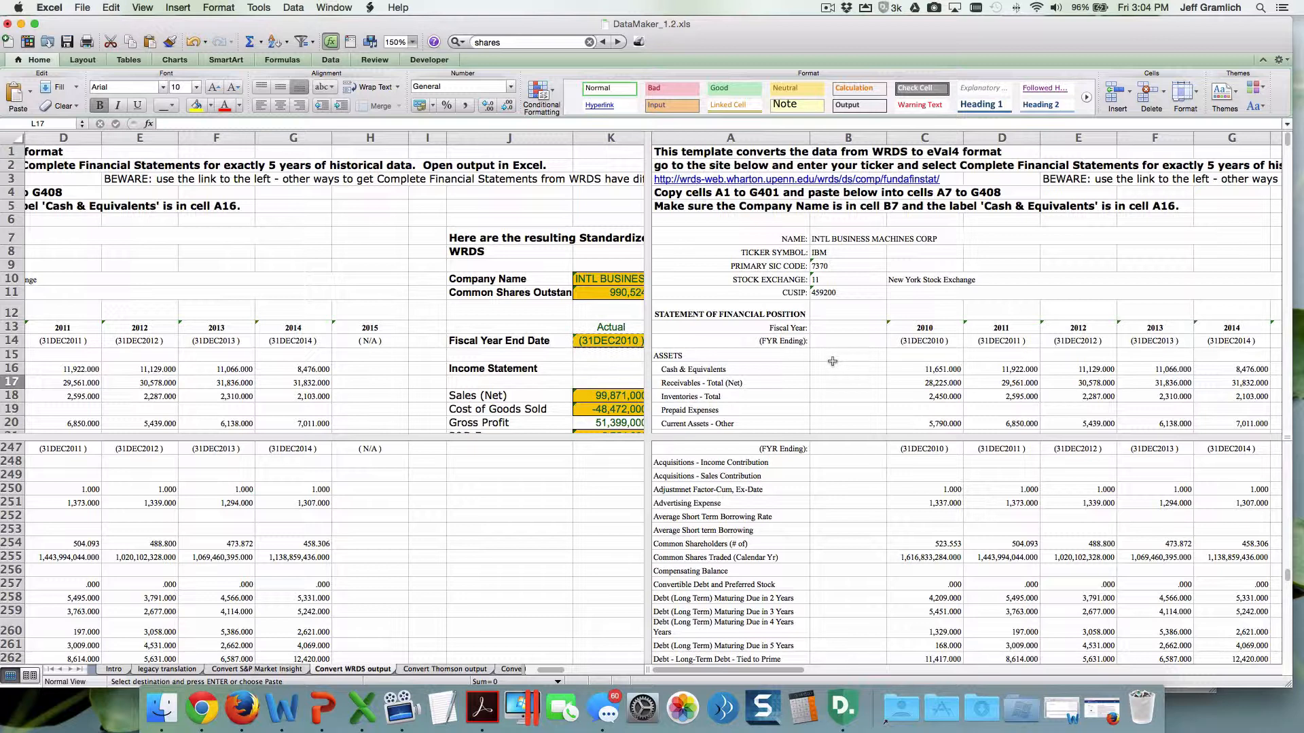
{"action": "left_click", "coordinate": [832, 362]}
{"action": "scroll", "coordinate": [839, 360], "scroll_direction": "right", "scroll_amount": 8}
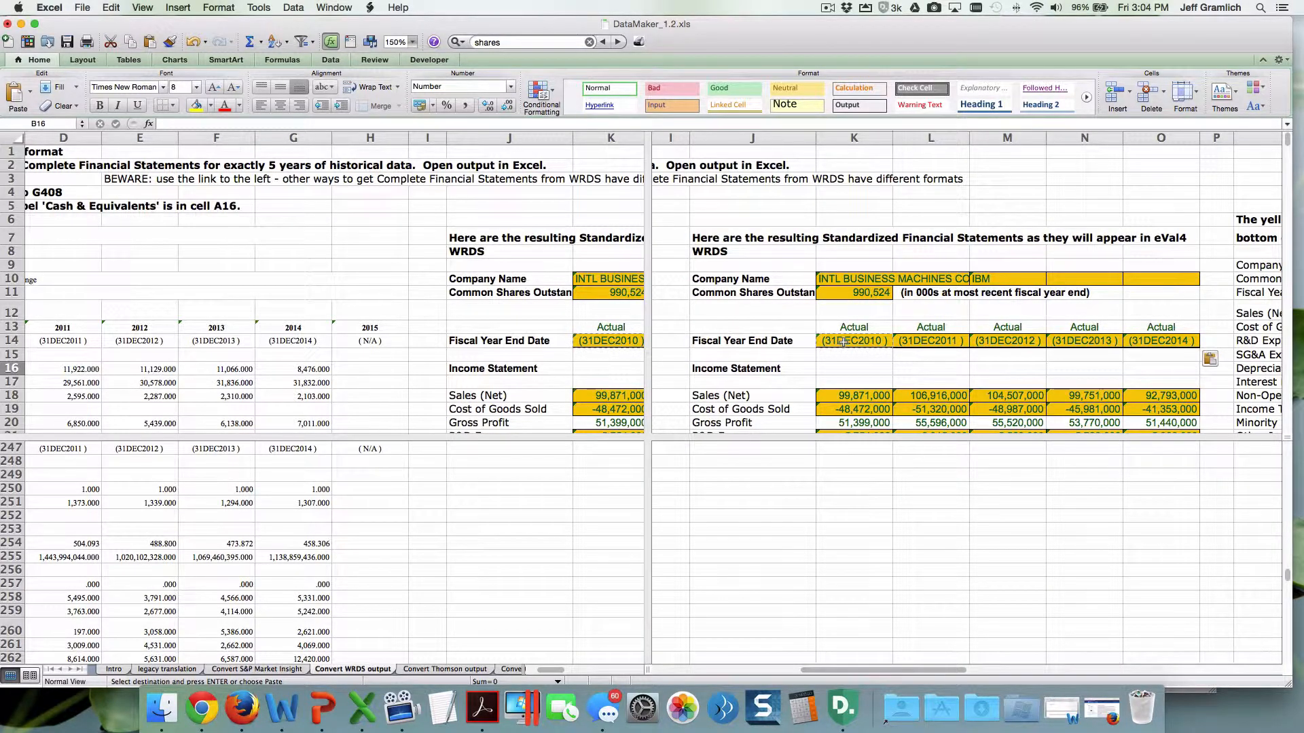
{"action": "scroll", "coordinate": [843, 342], "scroll_direction": "right", "scroll_amount": 1}
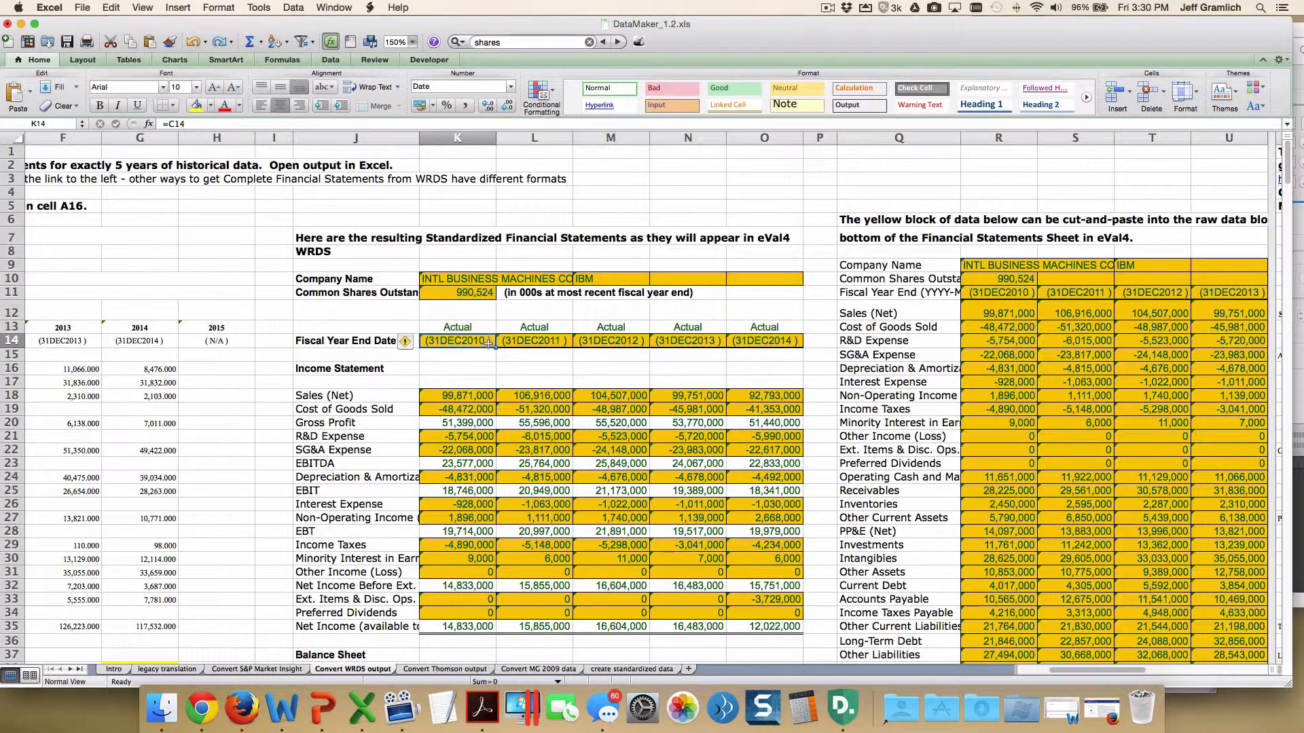
Replace the first Fiscal Year End Date formula in K14 with the date 2010-12-31
{"action": "scroll", "coordinate": [488, 343], "scroll_direction": "right", "scroll_amount": 1}
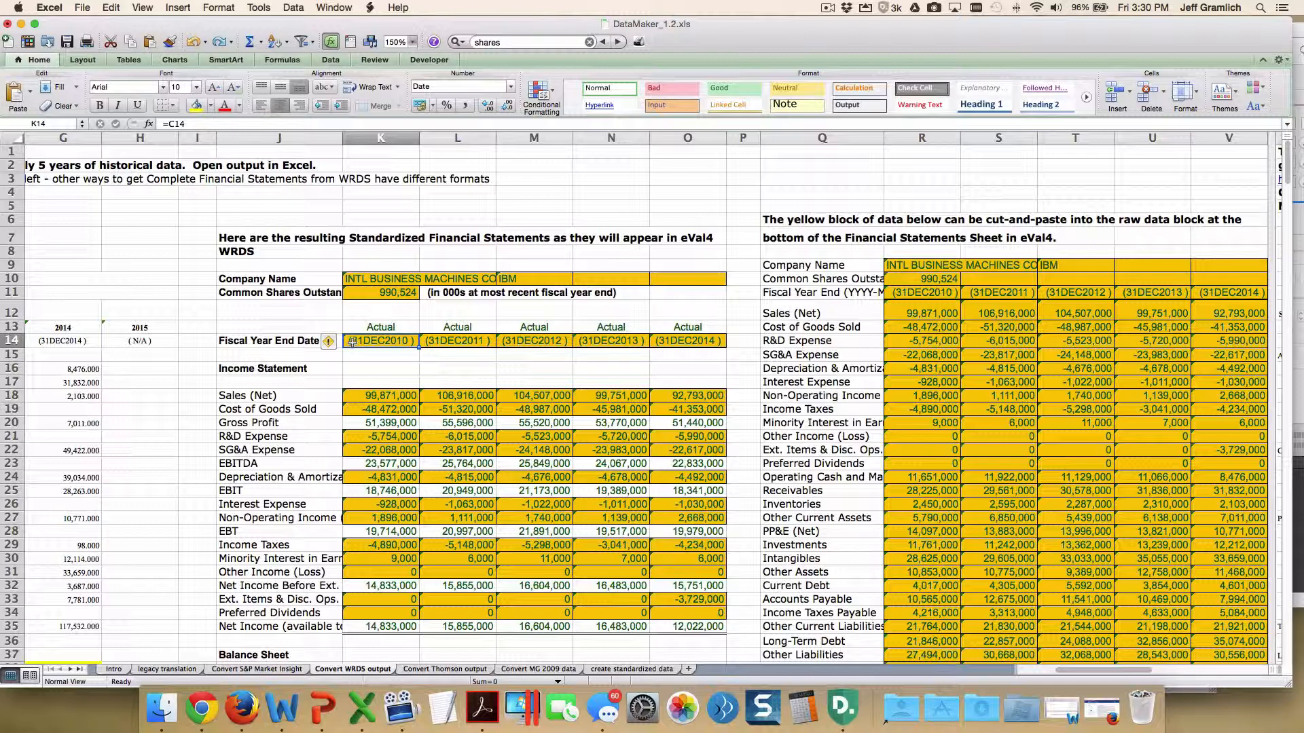
{"action": "key", "text": "Return"}
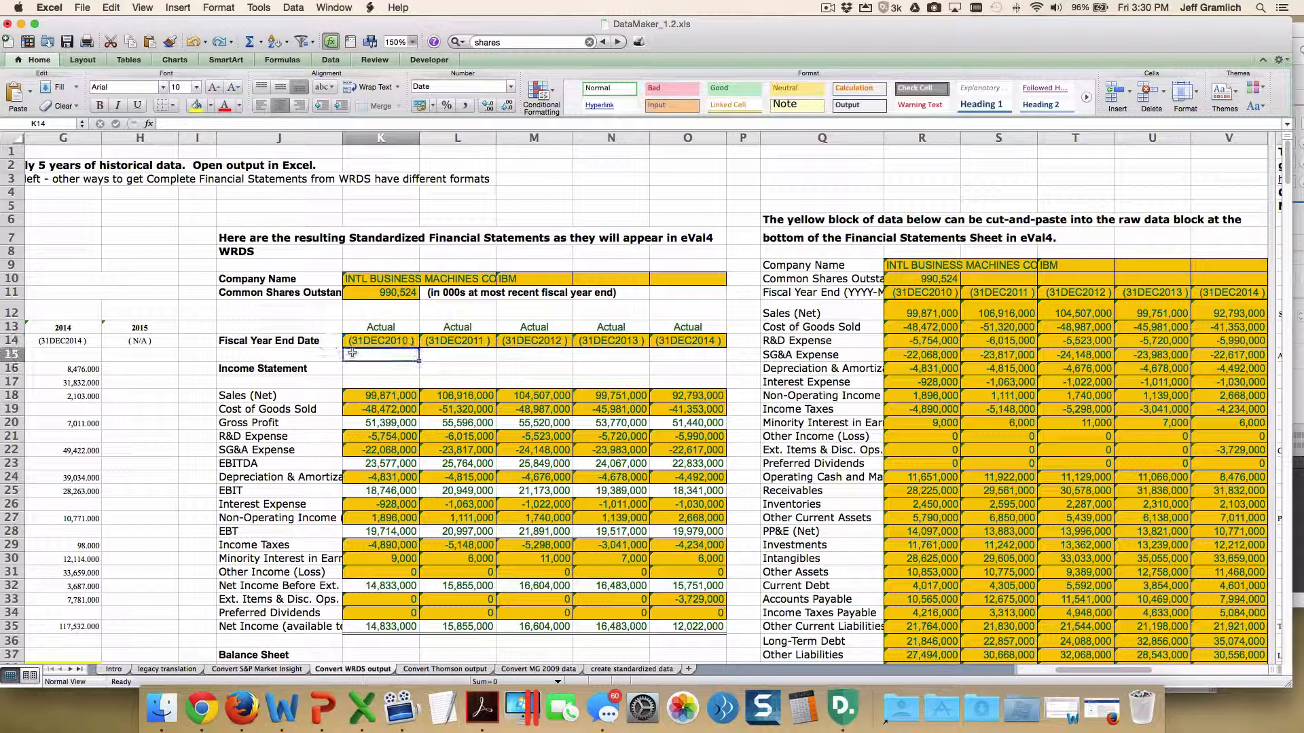
{"action": "left_click", "coordinate": [354, 341]}
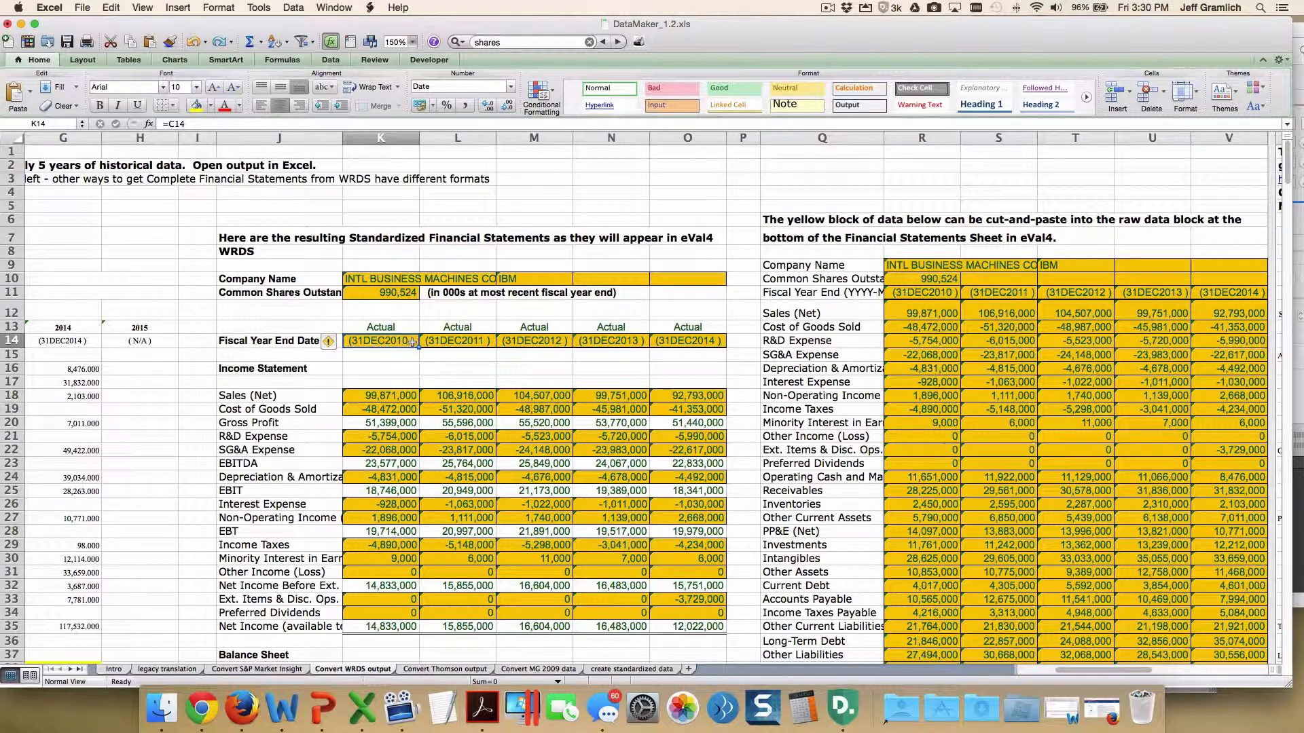
{"action": "type", "text": "2010"}
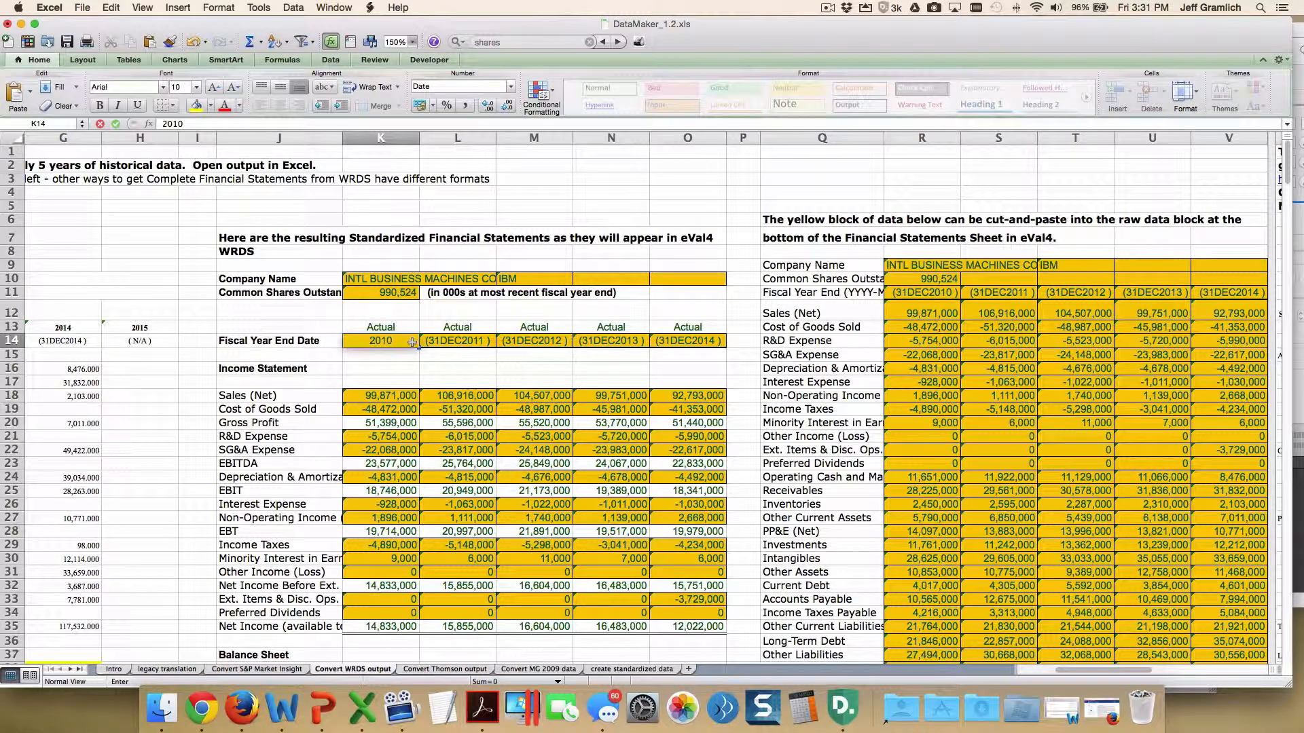
{"action": "type", "text": "-12-31"}
{"action": "key", "text": "Return"}
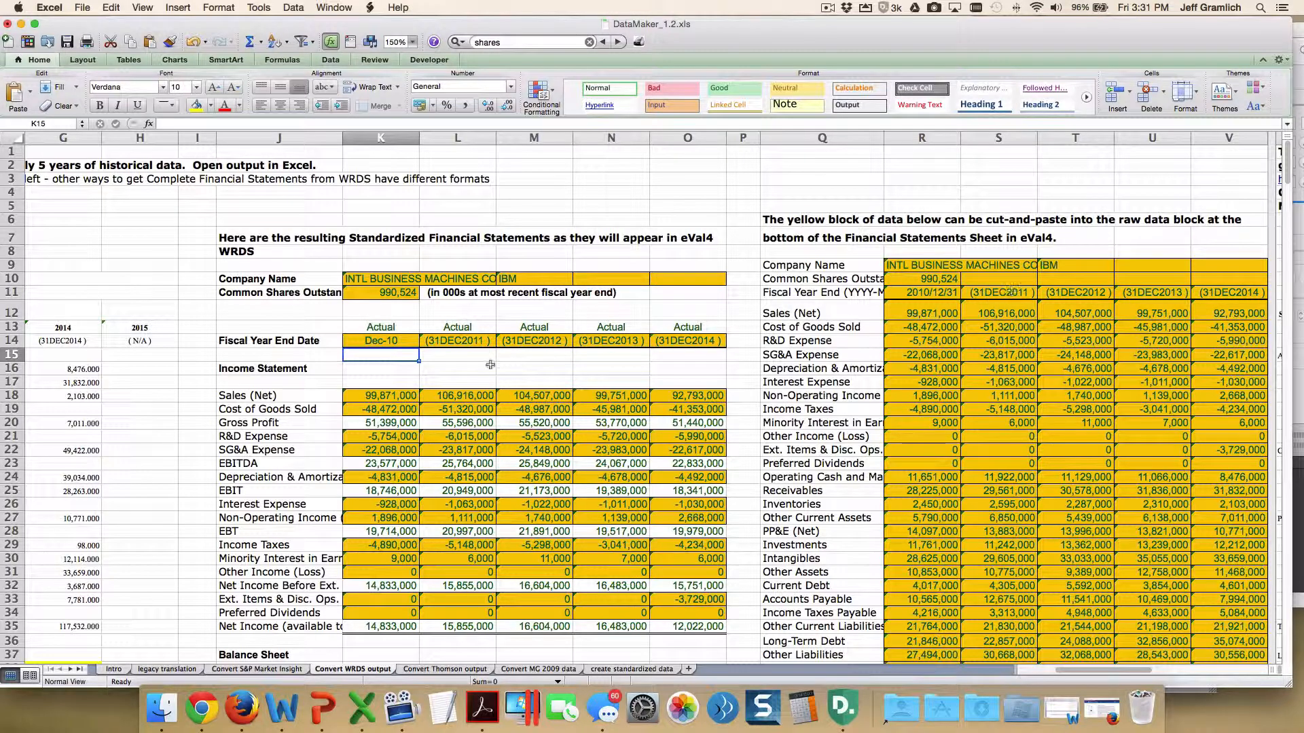
Copy the 2010 Fiscal Year End Date from K14 across L14:O14
{"action": "left_click", "coordinate": [451, 342]}
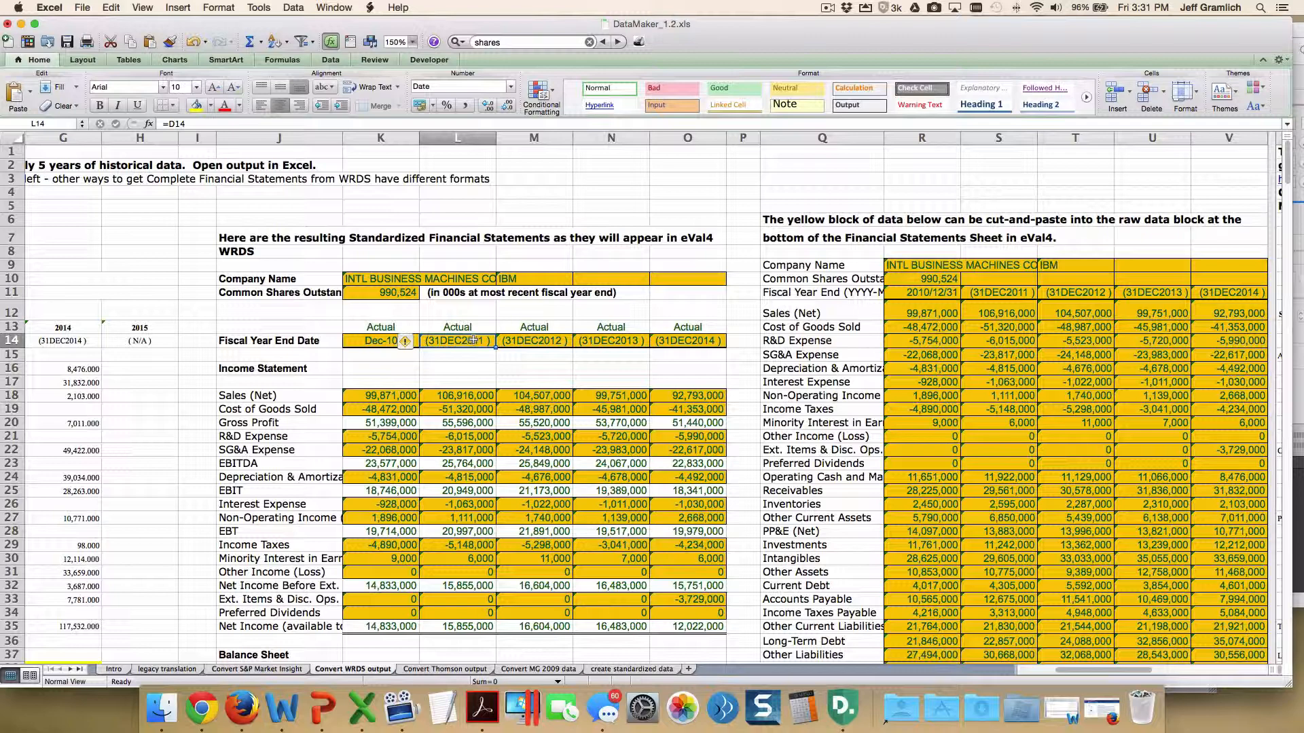
{"action": "left_click", "coordinate": [373, 341]}
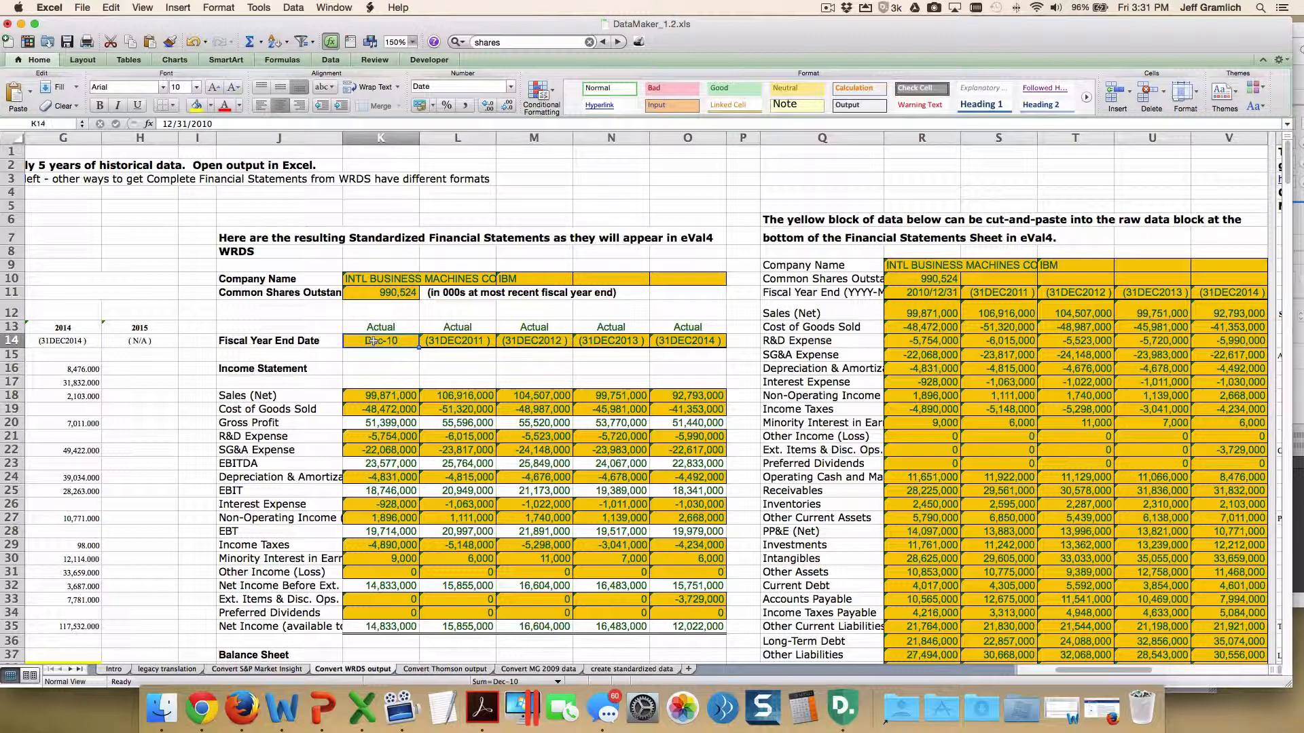
{"action": "key", "text": "ctrl+c"}
{"action": "left_click_drag", "start_coordinate": [426, 341], "coordinate": [664, 343]}
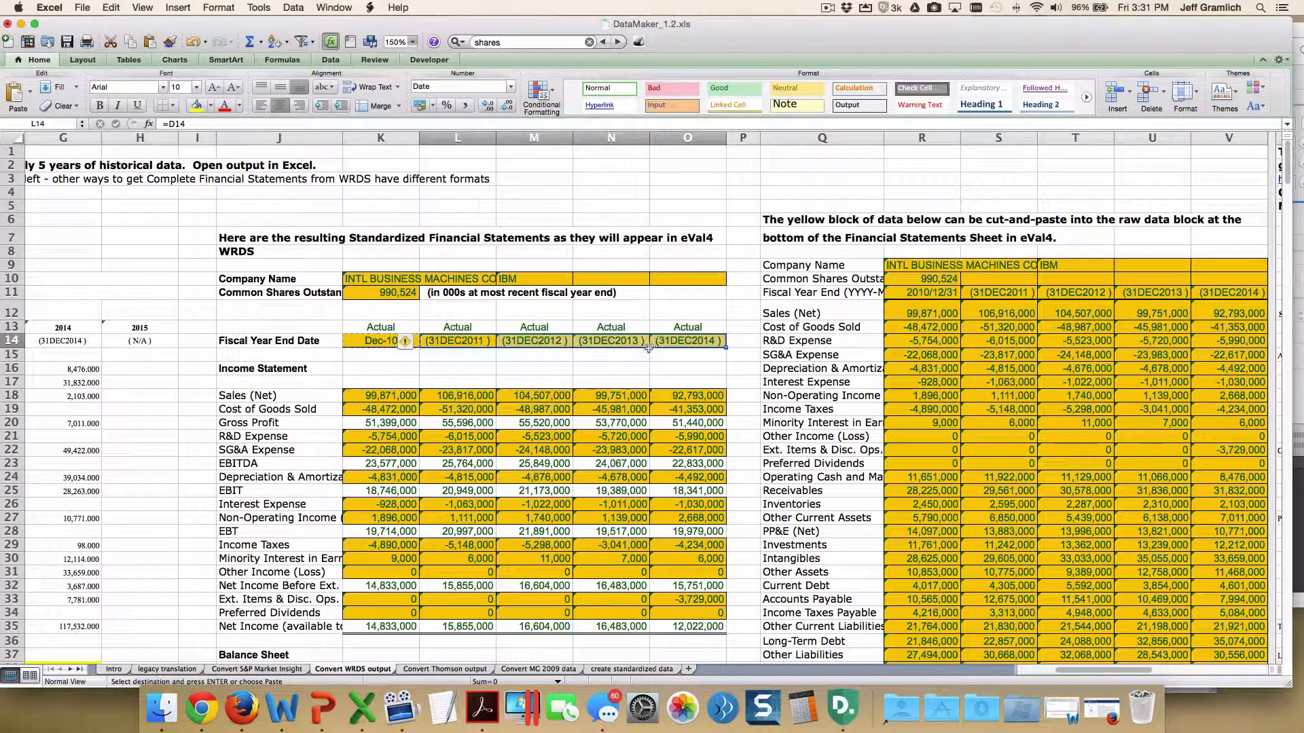
{"action": "key", "text": "ctrl+v"}
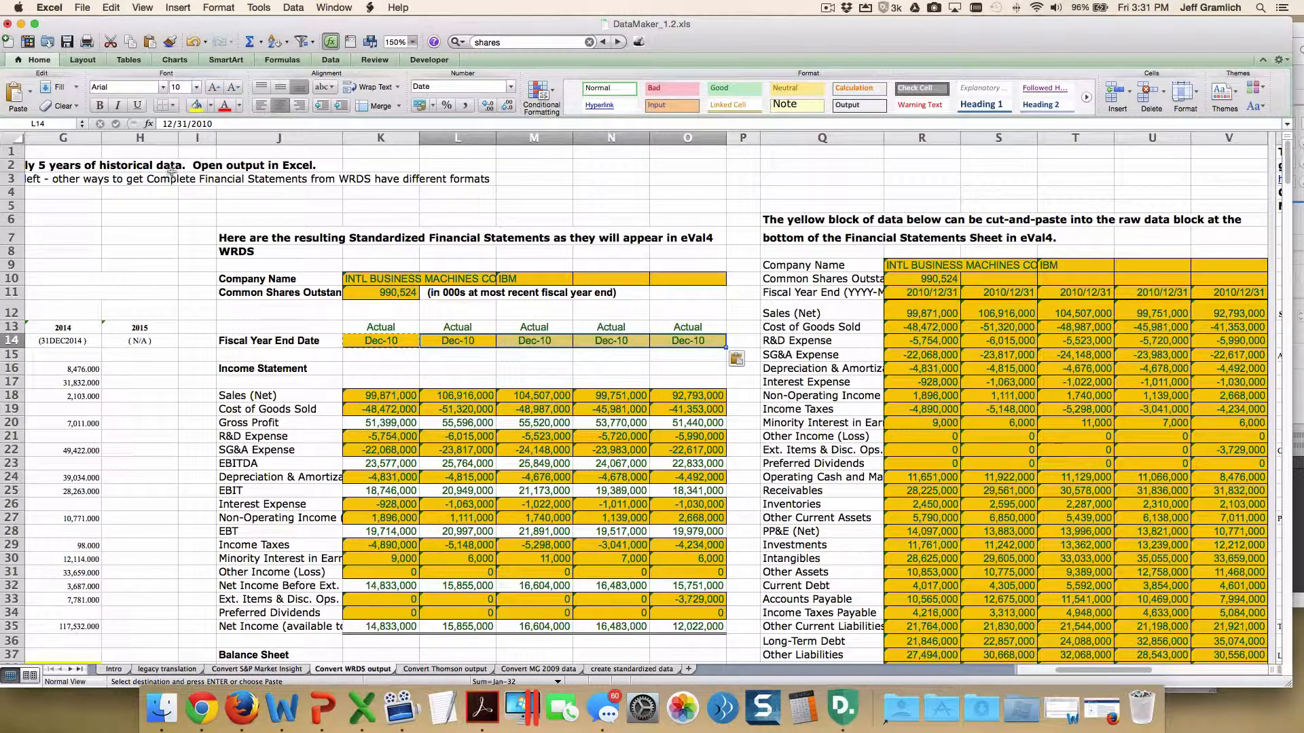
Set the Fiscal Year End Dates in L14 and M14 to 12/31/2011 and 12/31/2012
{"action": "left_click", "coordinate": [472, 340]}
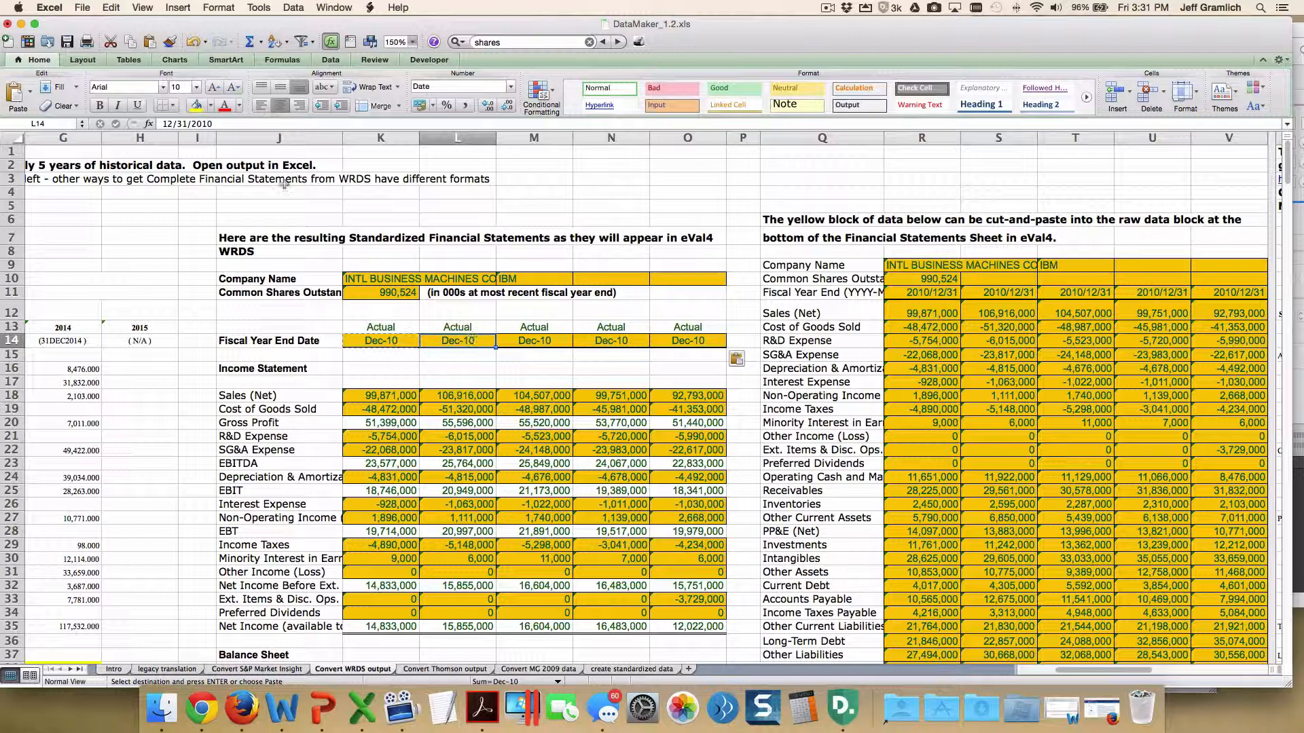
{"action": "left_click", "coordinate": [223, 125]}
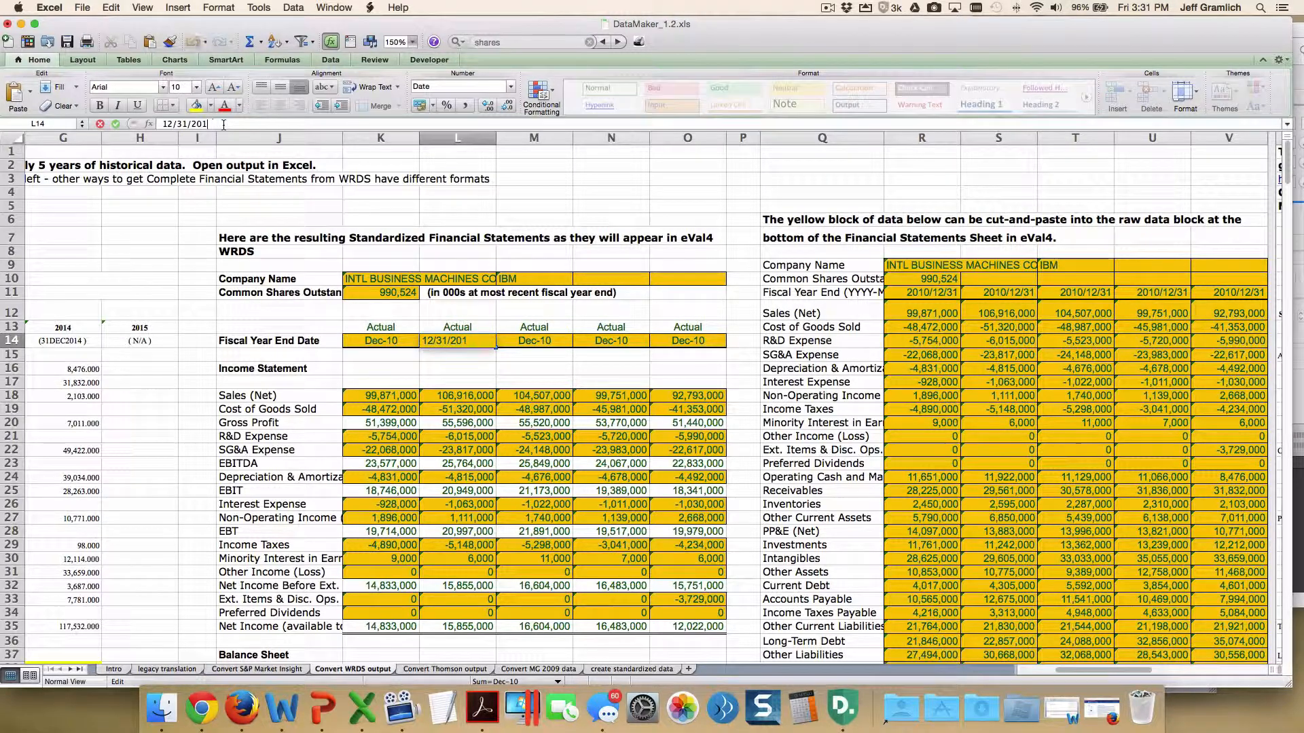
{"action": "key", "text": "BackSpace"}
{"action": "type", "text": "11"}
{"action": "key", "text": "Tab"}
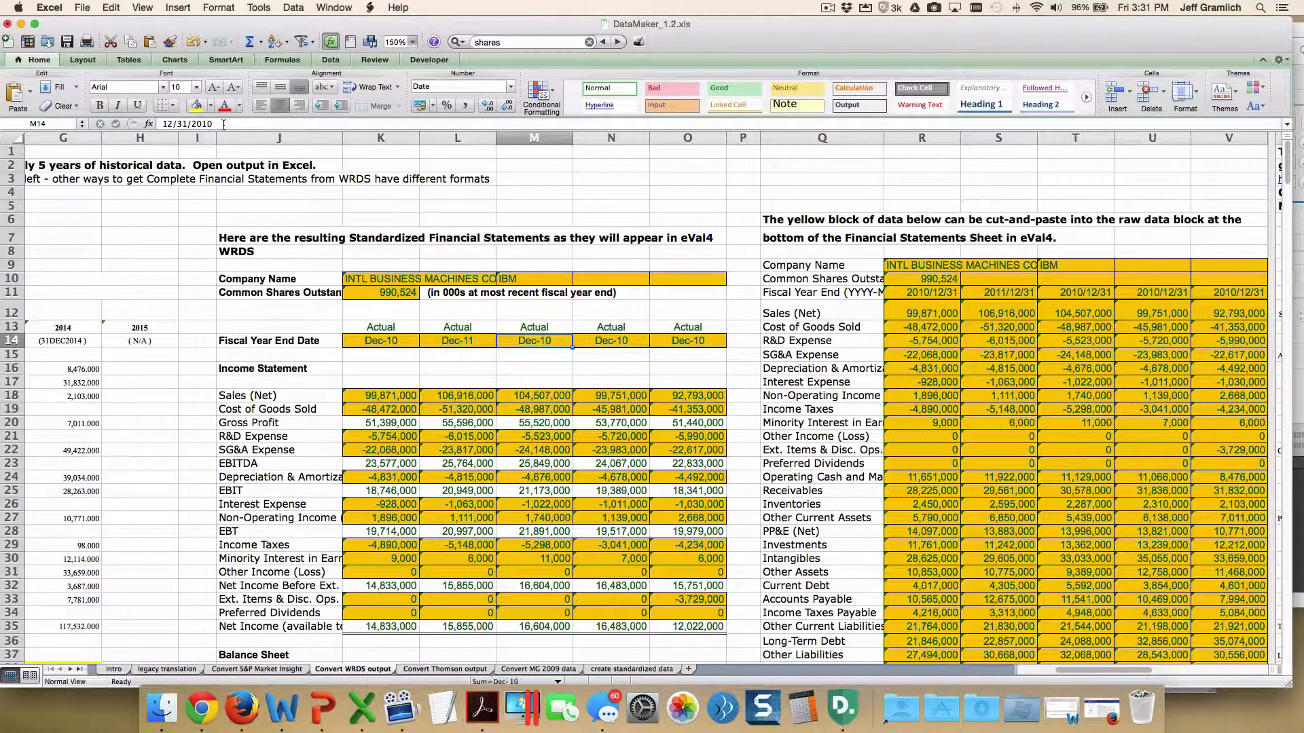
{"action": "left_click", "coordinate": [224, 124]}
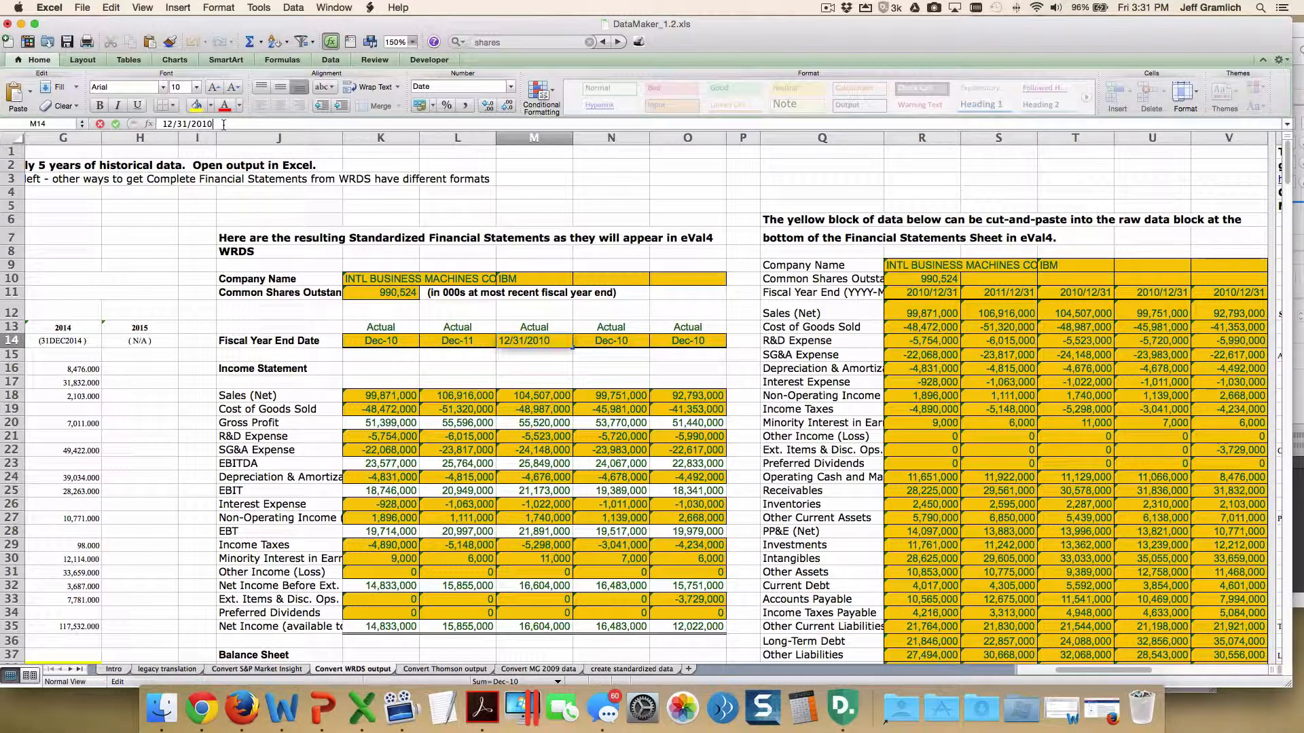
{"action": "type", "text": "2"}
{"action": "key", "text": "Return"}
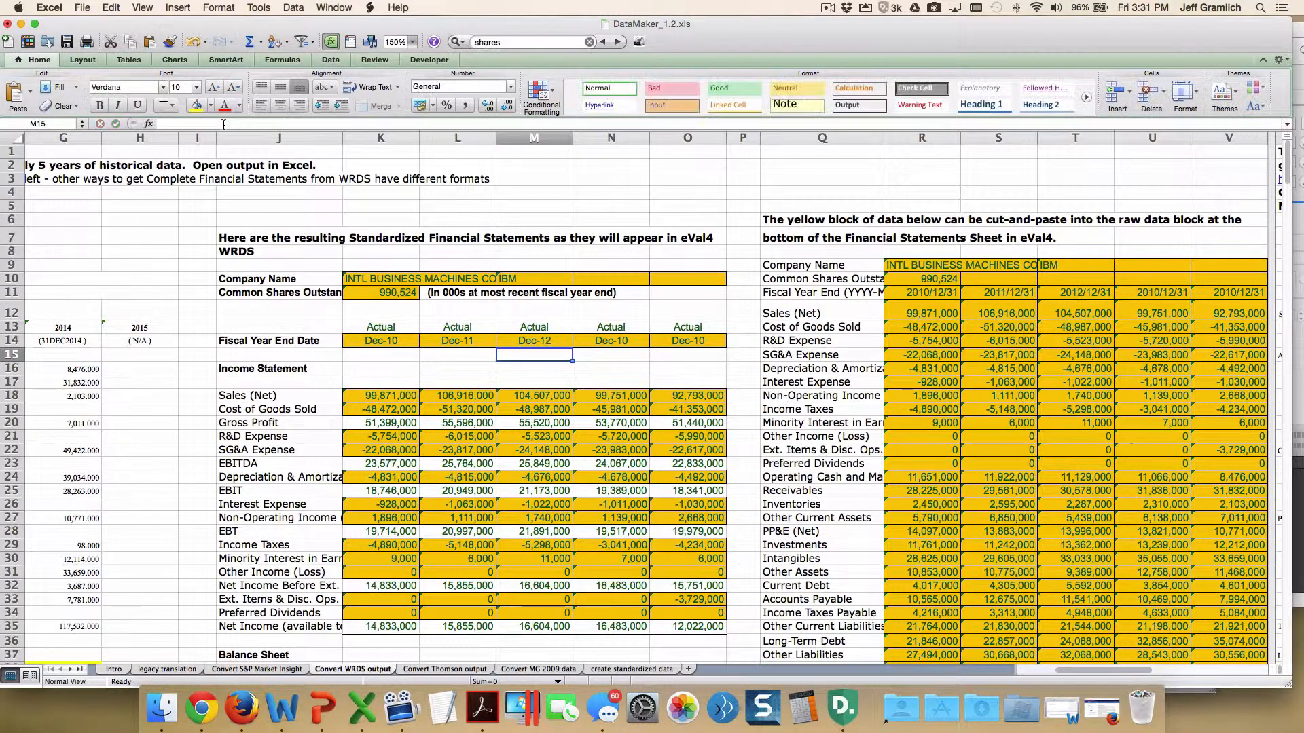
Set the Fiscal Year End Dates in N14 and O14 to 12/31/2013 and 12/31/2014
{"action": "key", "text": "Up"}
{"action": "key", "text": "Right"}
{"action": "left_click", "coordinate": [224, 125]}
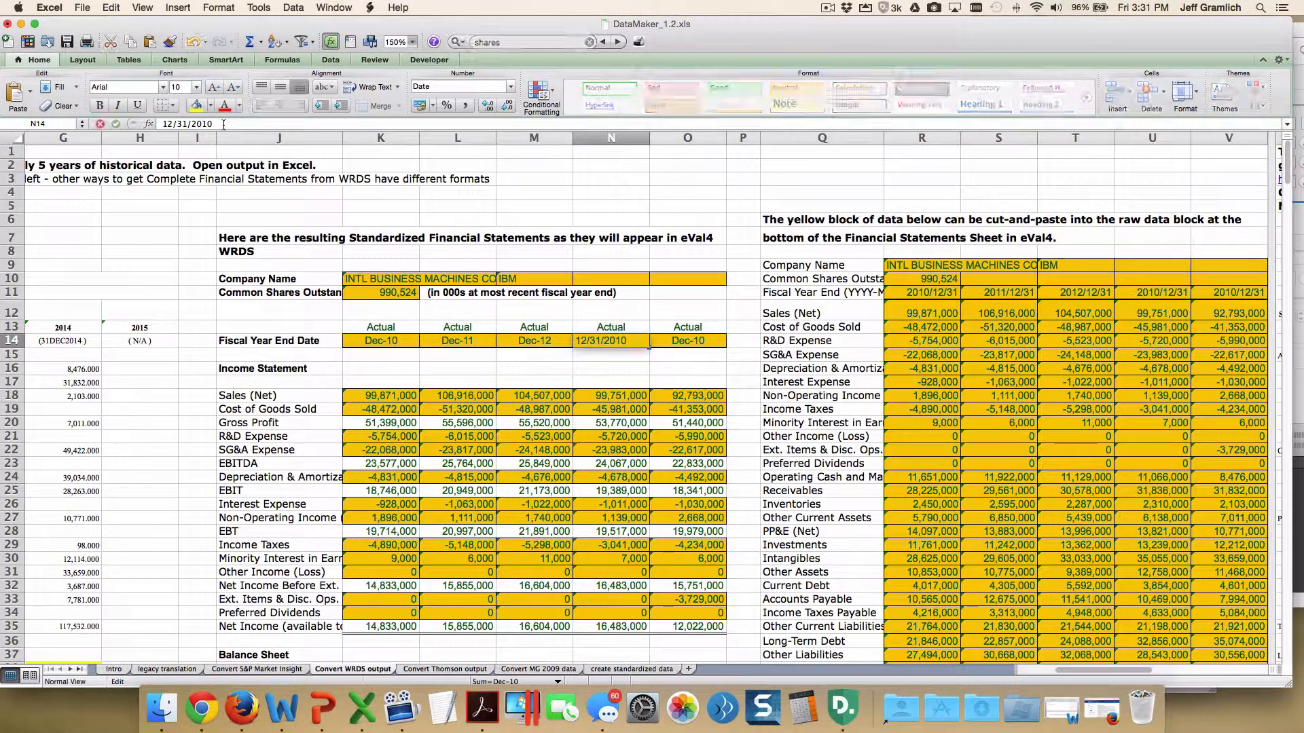
{"action": "key", "text": "BackSpace"}
{"action": "type", "text": "3"}
{"action": "key", "text": "Return"}
{"action": "key", "text": "Up"}
{"action": "key", "text": "Right"}
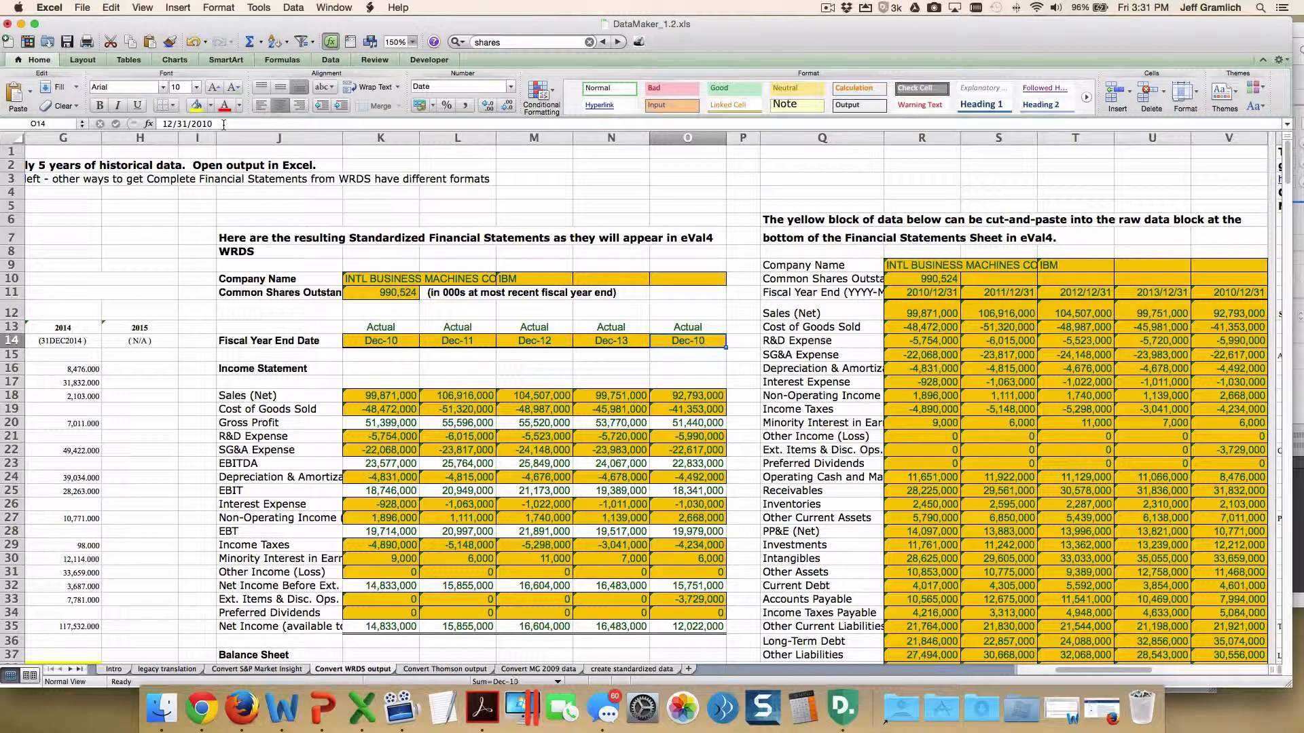
{"action": "left_click", "coordinate": [223, 125]}
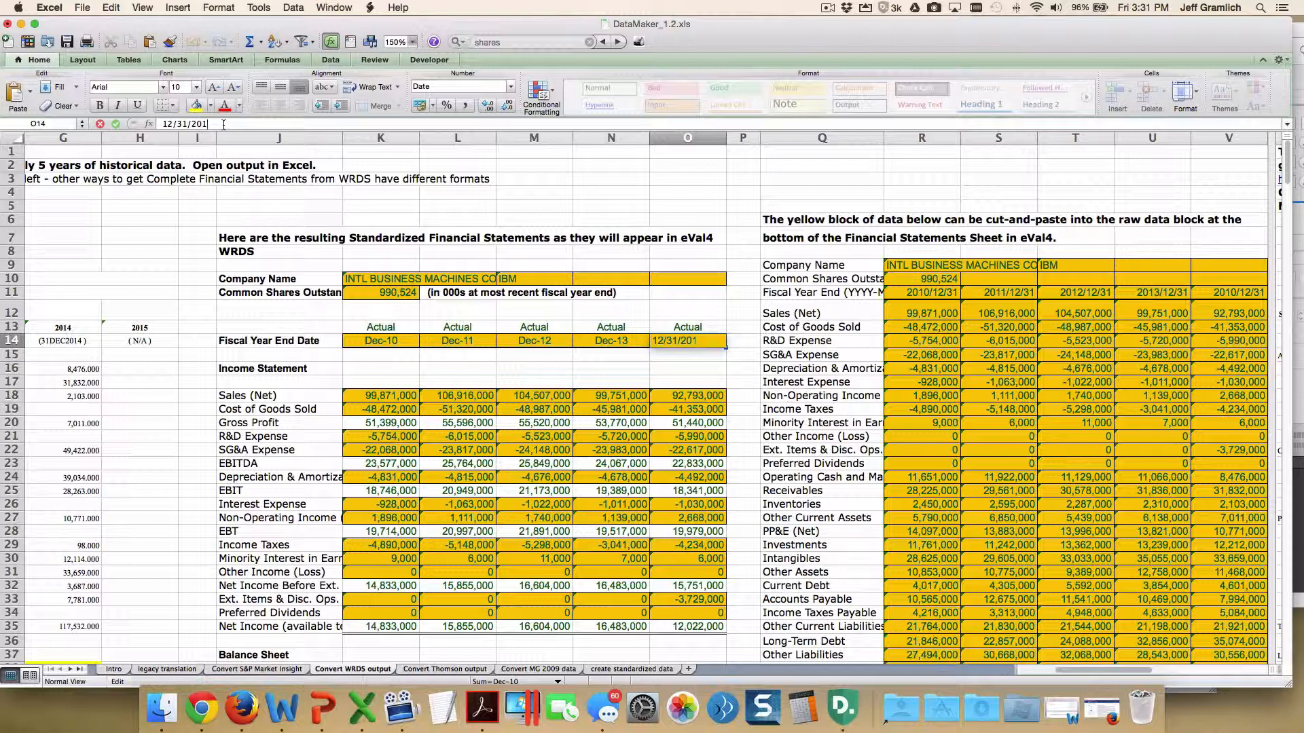
{"action": "type", "text": "4"}
{"action": "key", "text": "Return"}
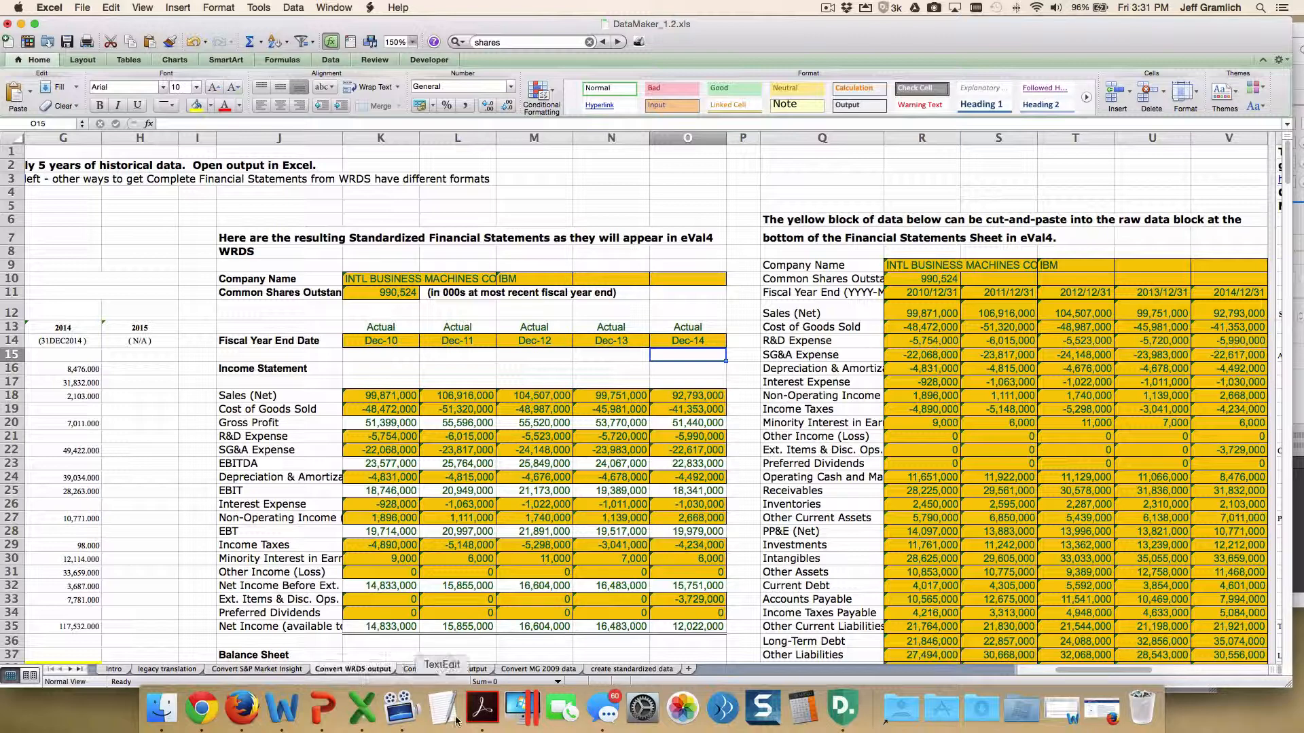
{"action": "left_click", "coordinate": [826, 6]}
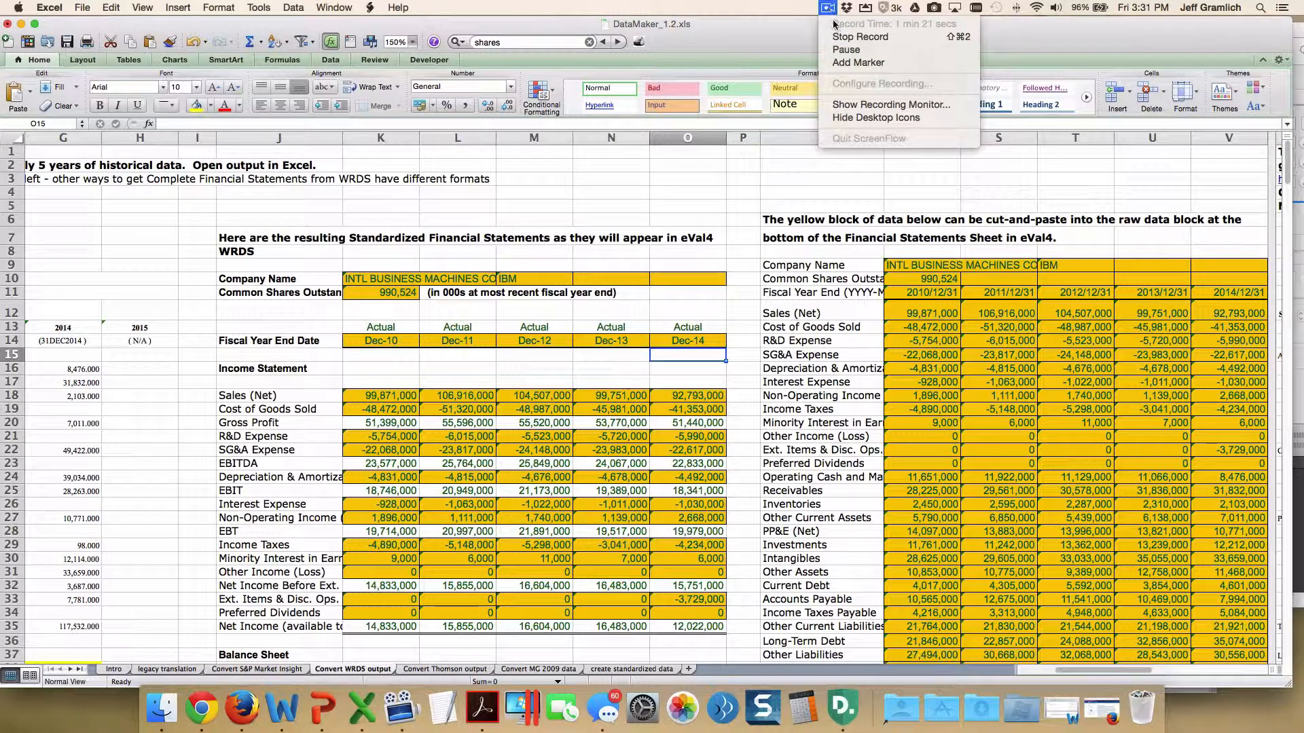
{"action": "left_click", "coordinate": [855, 25]}
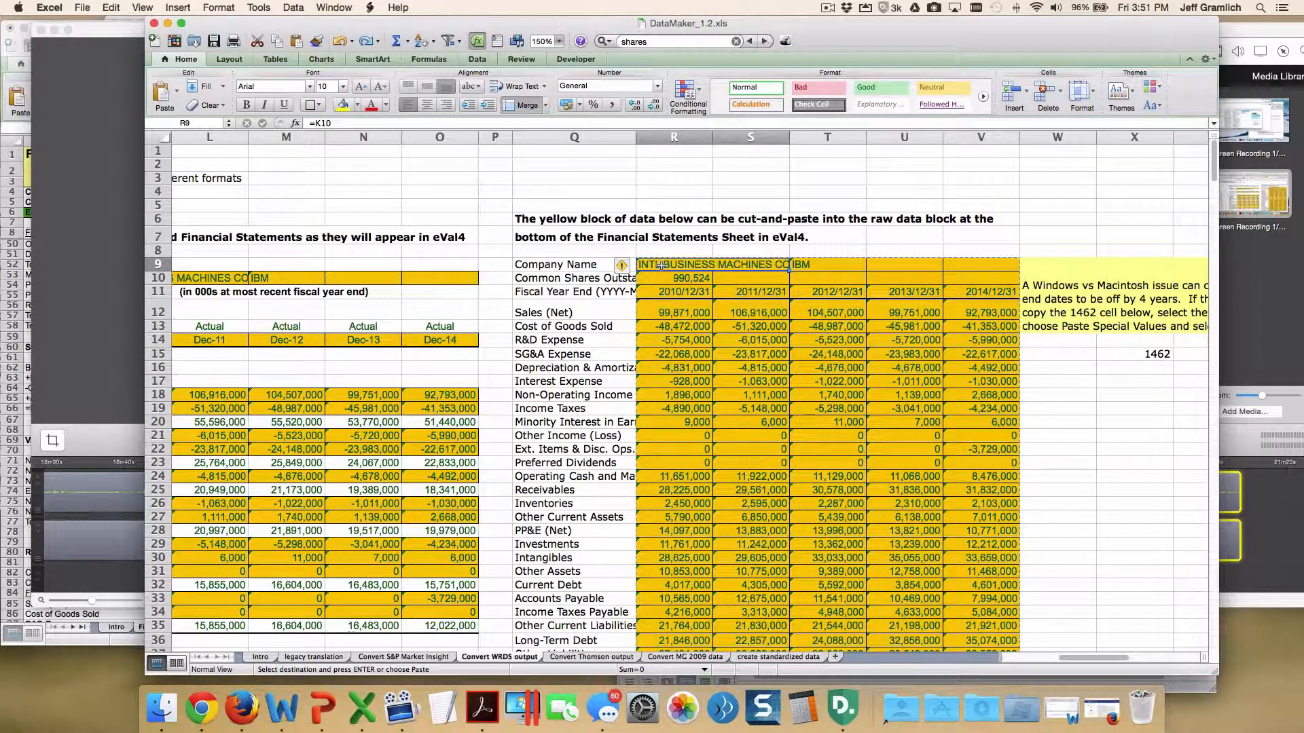
Copy the yellow raw data block R9:V43, from Company Name down to Common Dividends, for all five years
{"action": "key", "text": "shift+Right"}
{"action": "key", "text": "shift+Right"}
{"action": "key", "text": "shift+Right"}
{"action": "key", "text": "shift+Right"}
{"action": "key", "text": "shift+Down"}
{"action": "key", "text": "shift+Down"}
{"action": "key", "text": "shift+Down"}
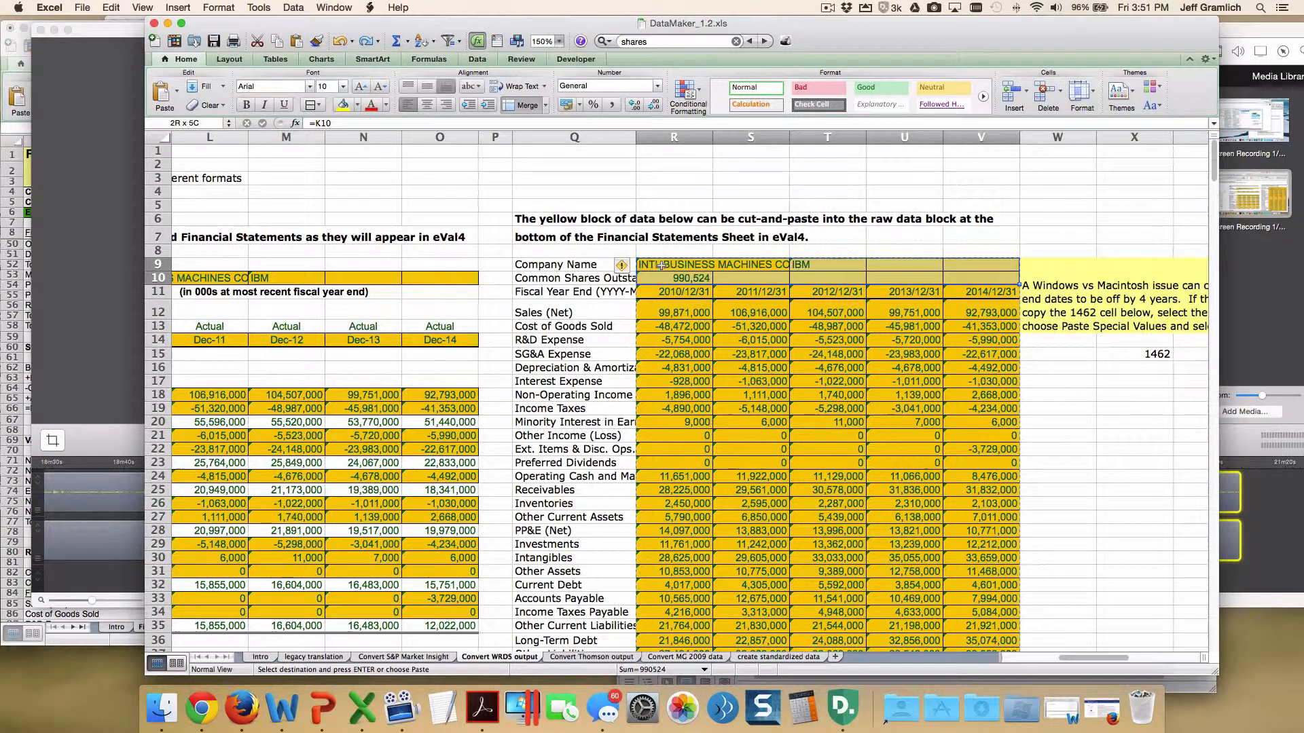
{"action": "key", "text": "shift+Down"}
{"action": "key", "text": "shift+Down"}
{"action": "key", "text": "shift+Down"}
{"action": "key", "text": "shift+Down"}
{"action": "key", "text": "shift+Down"}
{"action": "key", "text": "shift+Down"}
{"action": "key", "text": "shift+Down"}
{"action": "key", "text": "shift+Down"}
{"action": "key", "text": "shift+Down"}
{"action": "key", "text": "shift+Down"}
{"action": "key", "text": "shift+Down"}
{"action": "key", "text": "shift+Down"}
{"action": "key", "text": "shift+Down"}
{"action": "key", "text": "shift+Down"}
{"action": "key", "text": "shift+Down"}
{"action": "key", "text": "shift+Down"}
{"action": "key", "text": "shift+Down"}
{"action": "key", "text": "shift+Down"}
{"action": "key", "text": "shift+Down"}
{"action": "key", "text": "shift+Down"}
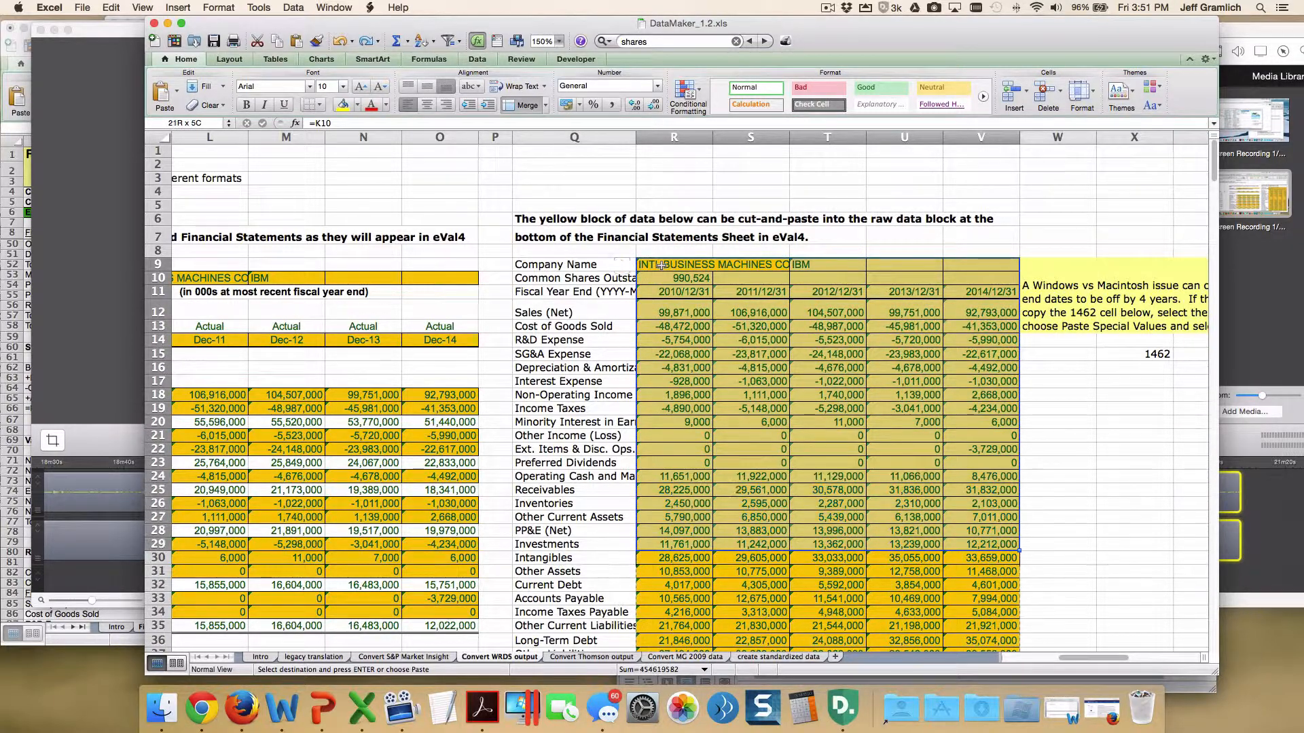
{"action": "key", "text": "shift+Down"}
{"action": "key", "text": "shift+Down"}
{"action": "key", "text": "shift+Down"}
{"action": "key", "text": "shift+Down"}
{"action": "key", "text": "shift+Down"}
{"action": "key", "text": "shift+Down"}
{"action": "key", "text": "shift+Down"}
{"action": "key", "text": "shift+Down"}
{"action": "key", "text": "shift+Down"}
{"action": "key", "text": "shift+Down"}
{"action": "key", "text": "shift+Down"}
{"action": "key", "text": "shift+Down"}
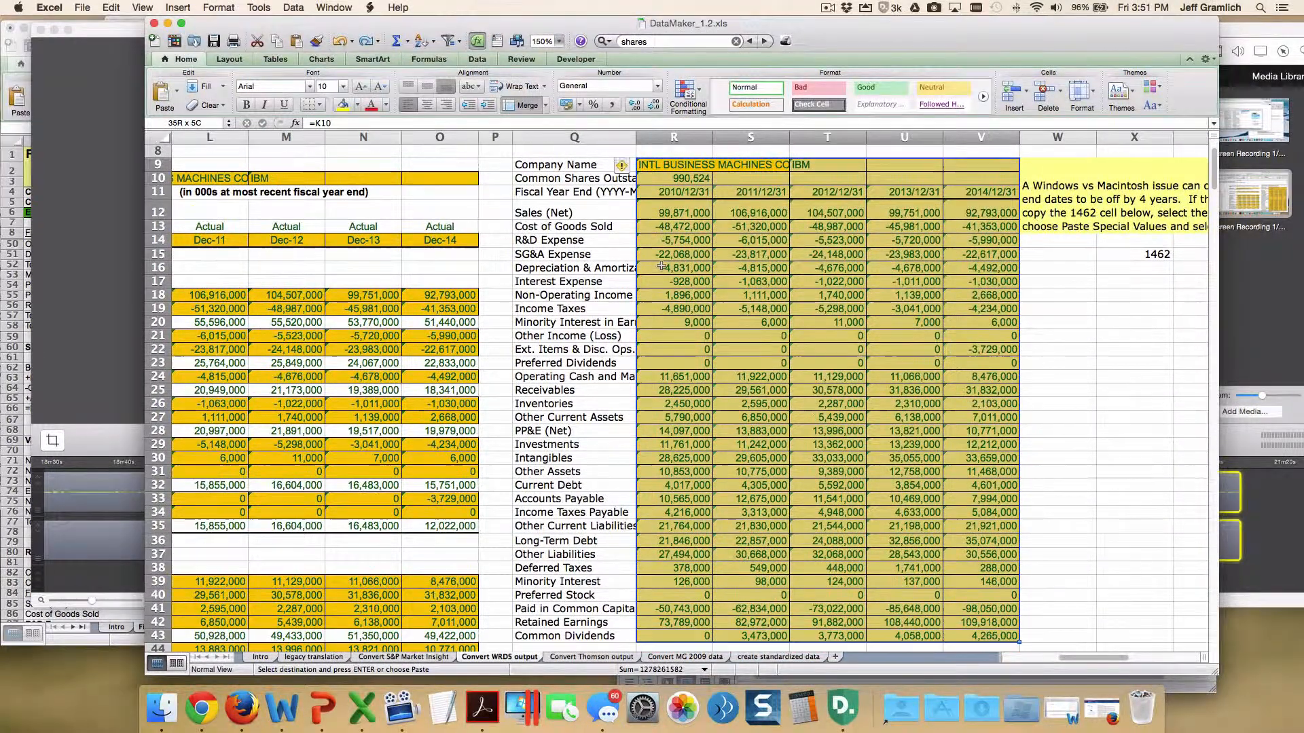
{"action": "key", "text": "shift+Up"}
{"action": "key", "text": "shift+Up"}
{"action": "key", "text": "shift+Up"}
{"action": "key", "text": "shift+Up"}
{"action": "key", "text": "shift+Up"}
{"action": "key", "text": "shift+Down"}
{"action": "key", "text": "shift+Down"}
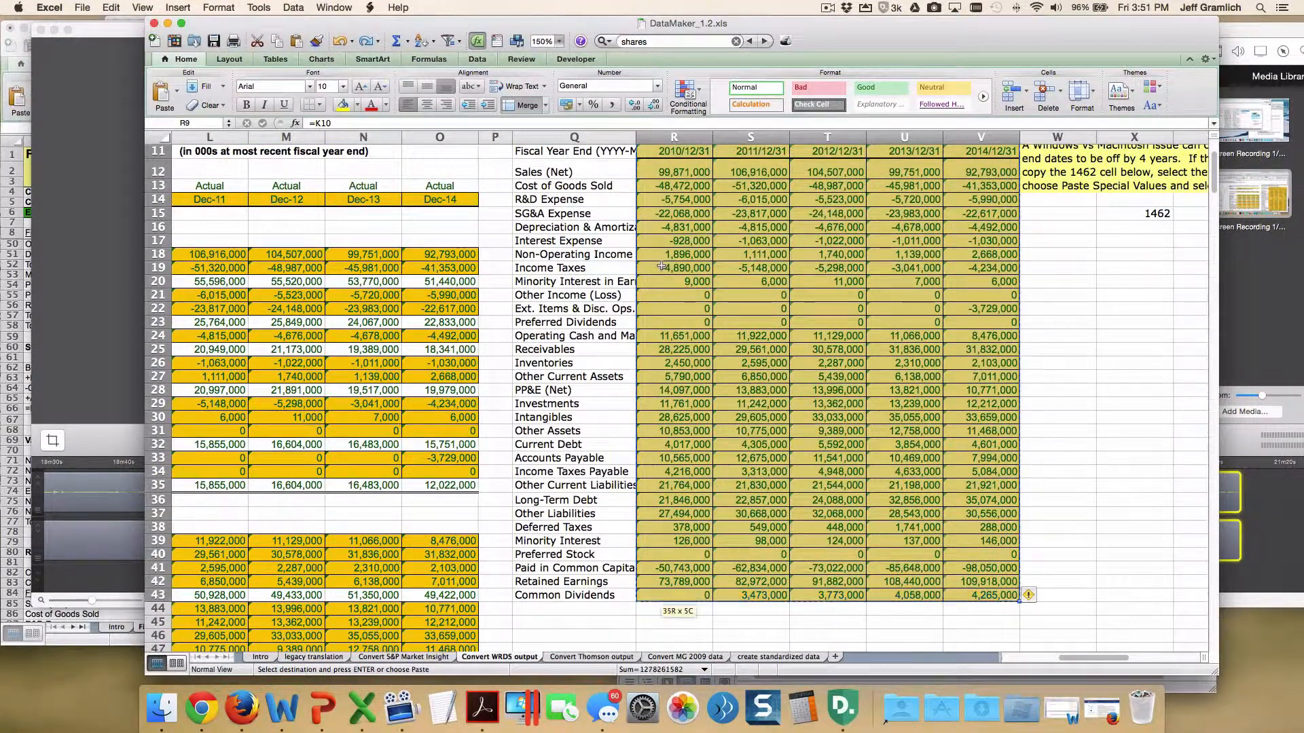
{"action": "key", "text": "super+c"}
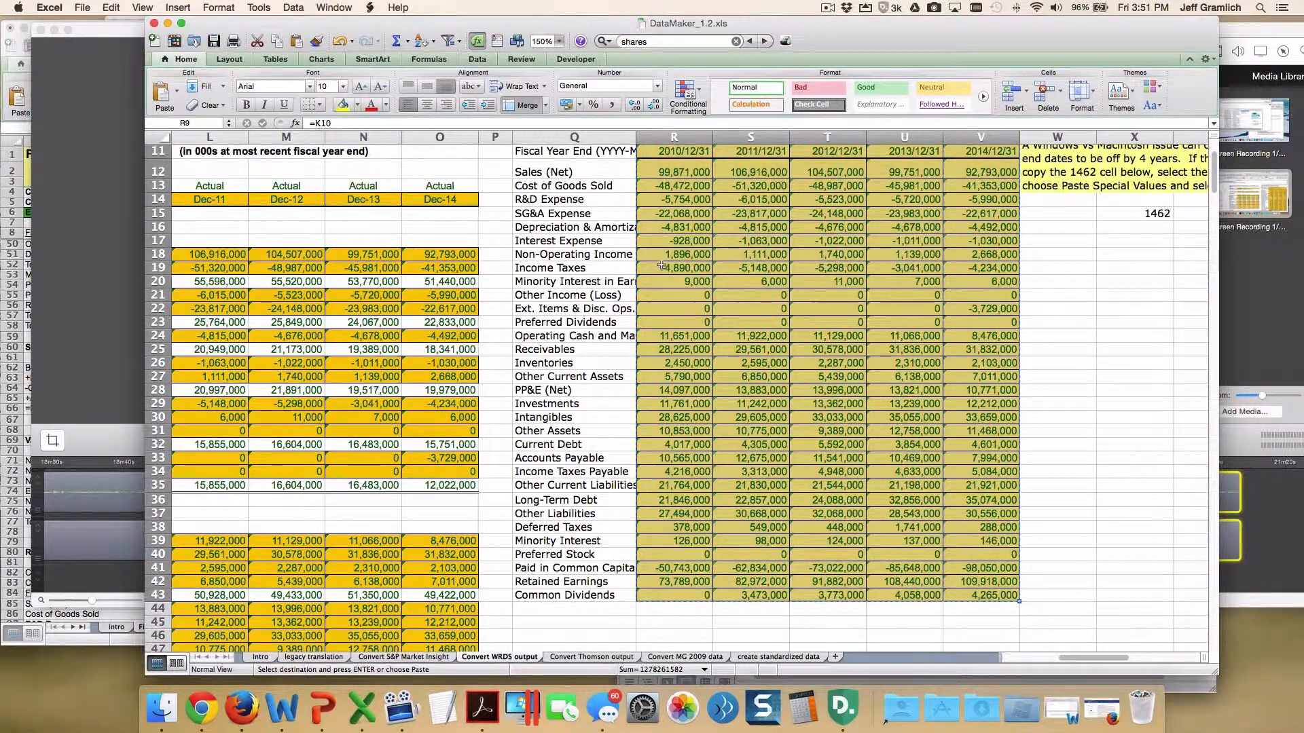
Switch to the eval4_2.2.xls workbook and select the Company Name cell B82 in the Raw Data Inputs section
{"action": "left_click", "coordinate": [333, 10]}
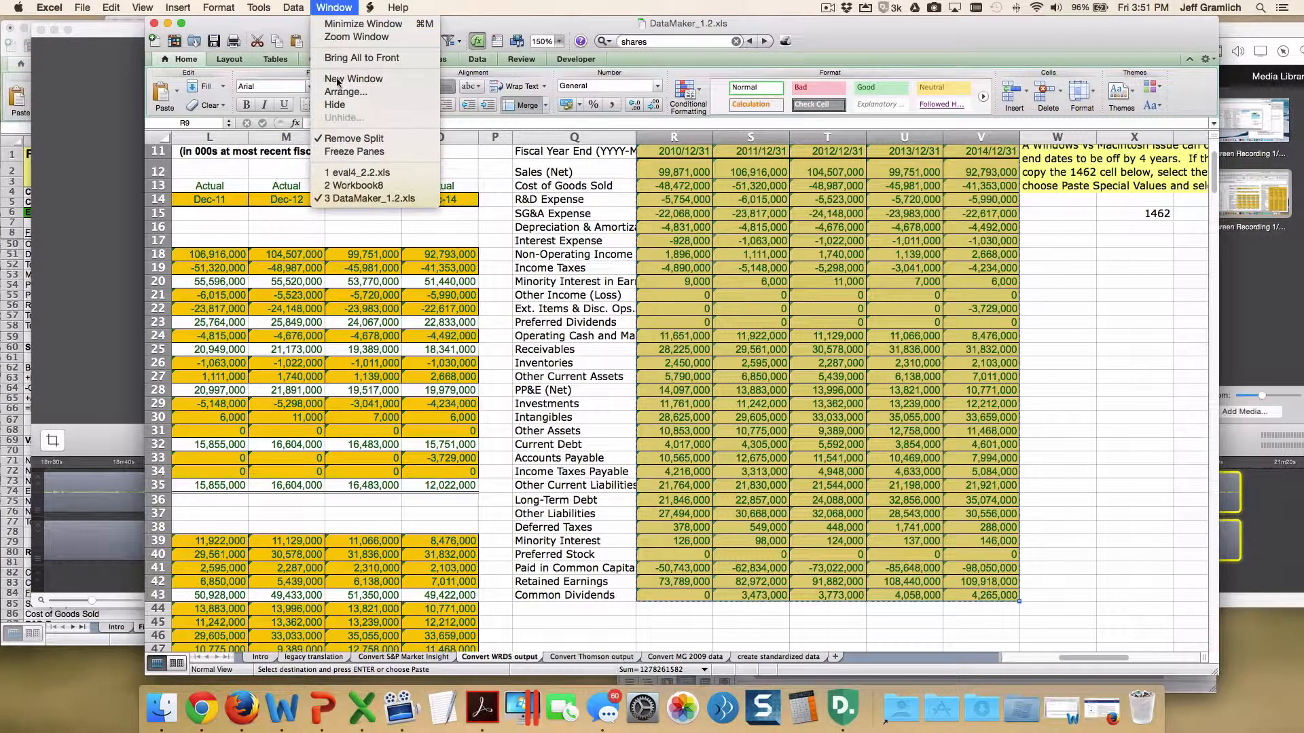
{"action": "left_click", "coordinate": [337, 172]}
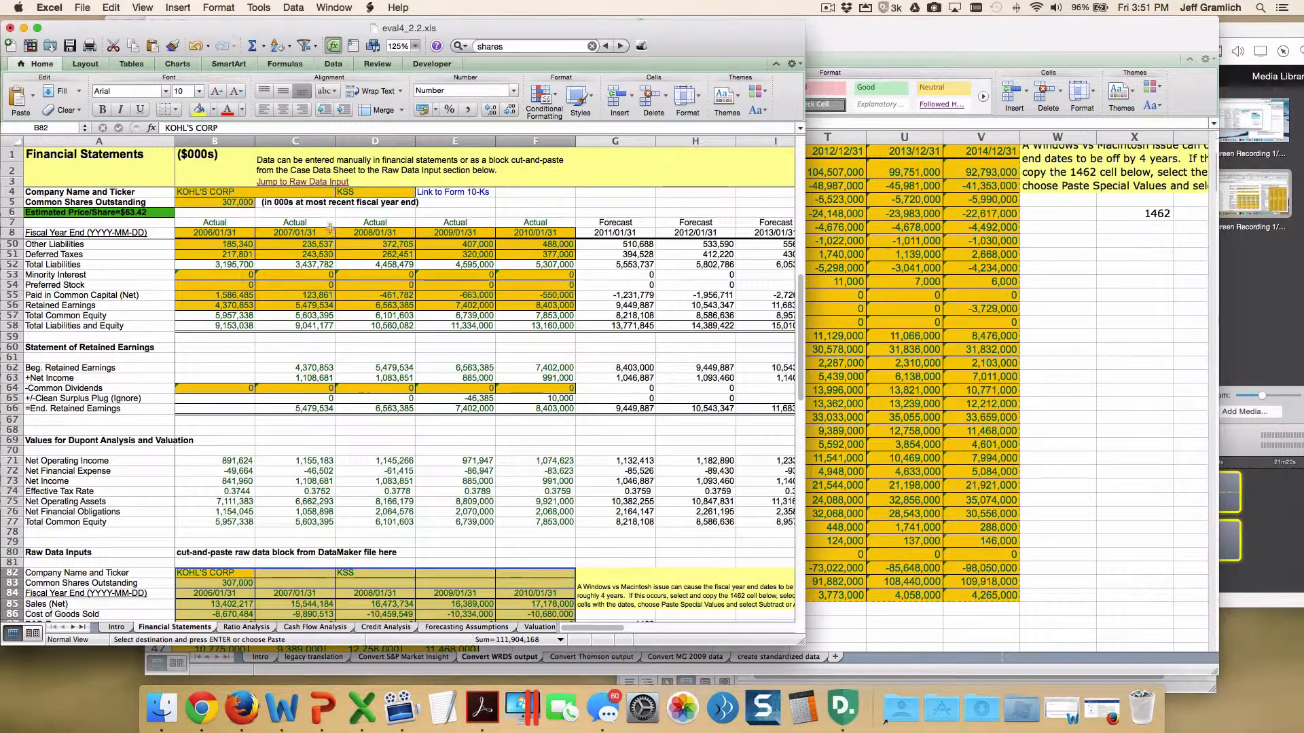
{"action": "scroll", "coordinate": [279, 504], "scroll_direction": "up", "scroll_amount": 3}
{"action": "scroll", "coordinate": [279, 503], "scroll_direction": "down", "scroll_amount": 3}
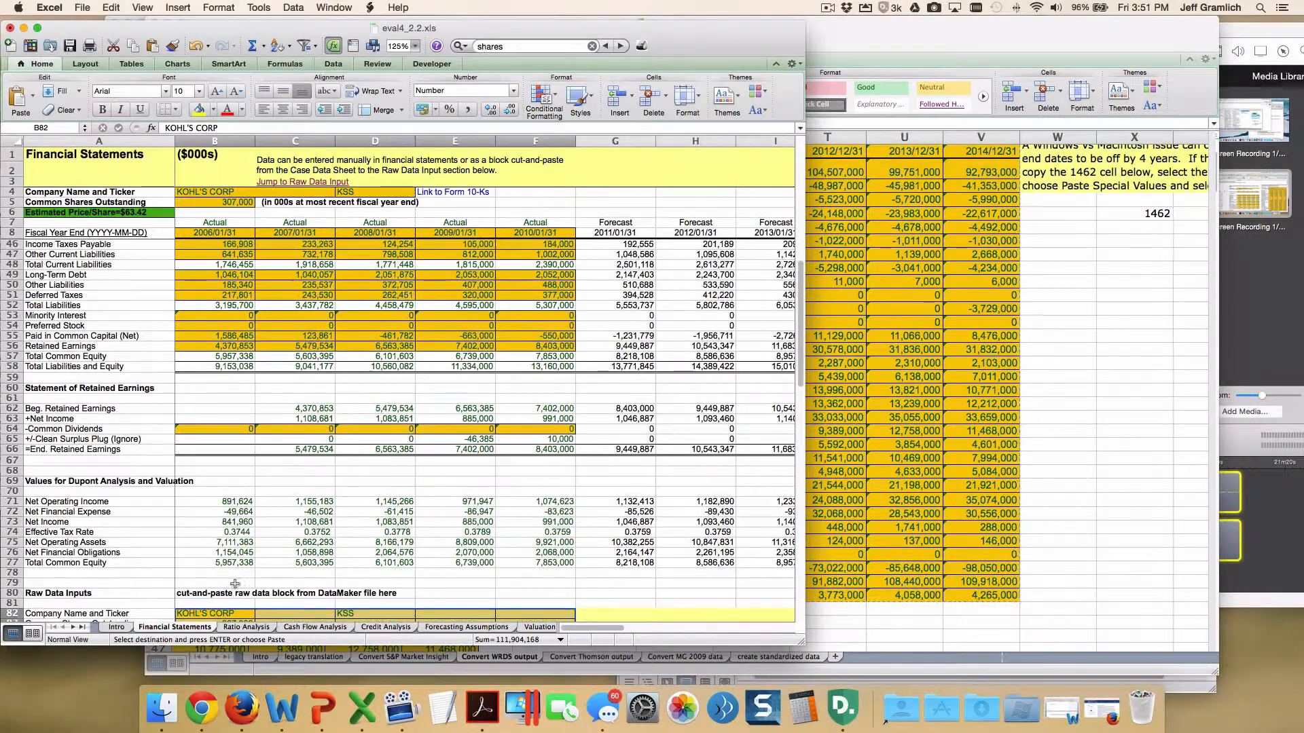
{"action": "scroll", "coordinate": [231, 585], "scroll_direction": "down", "scroll_amount": 3}
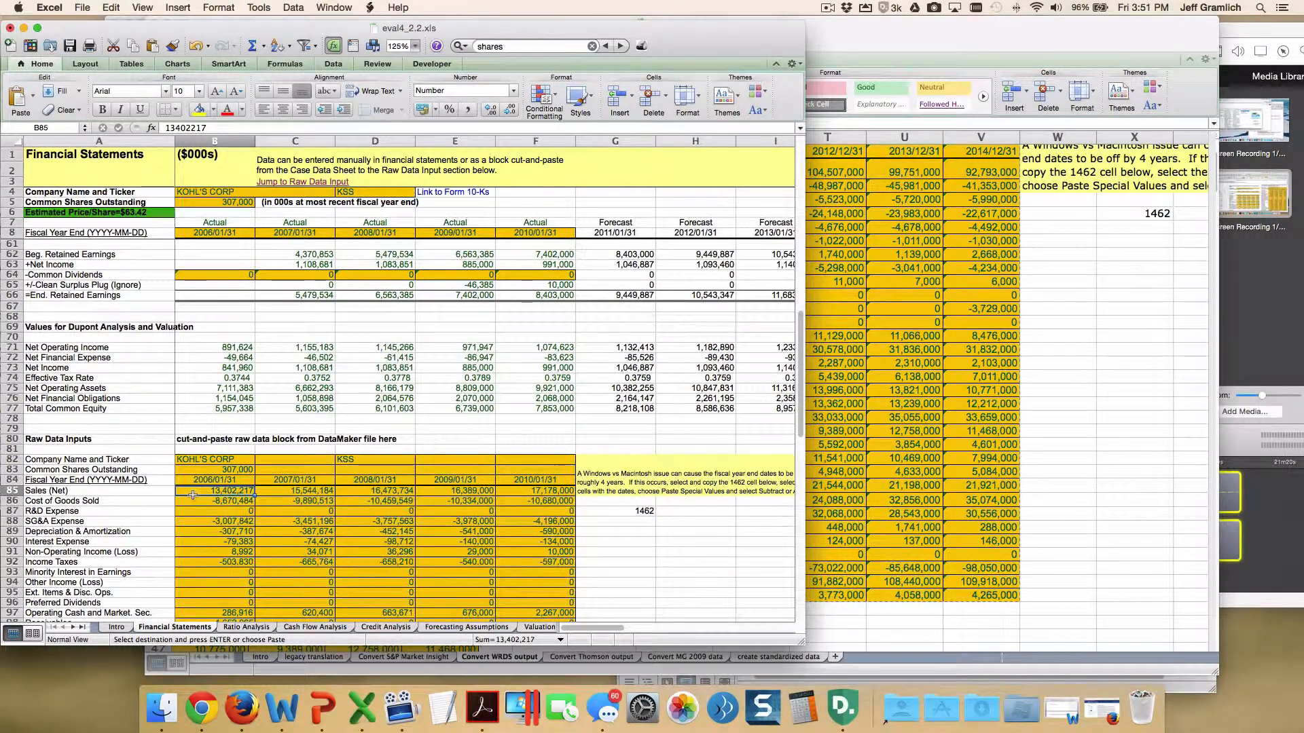
{"action": "key", "text": "Down"}
{"action": "key", "text": "Down"}
{"action": "key", "text": "Left"}
{"action": "key", "text": "Up"}
{"action": "key", "text": "Up"}
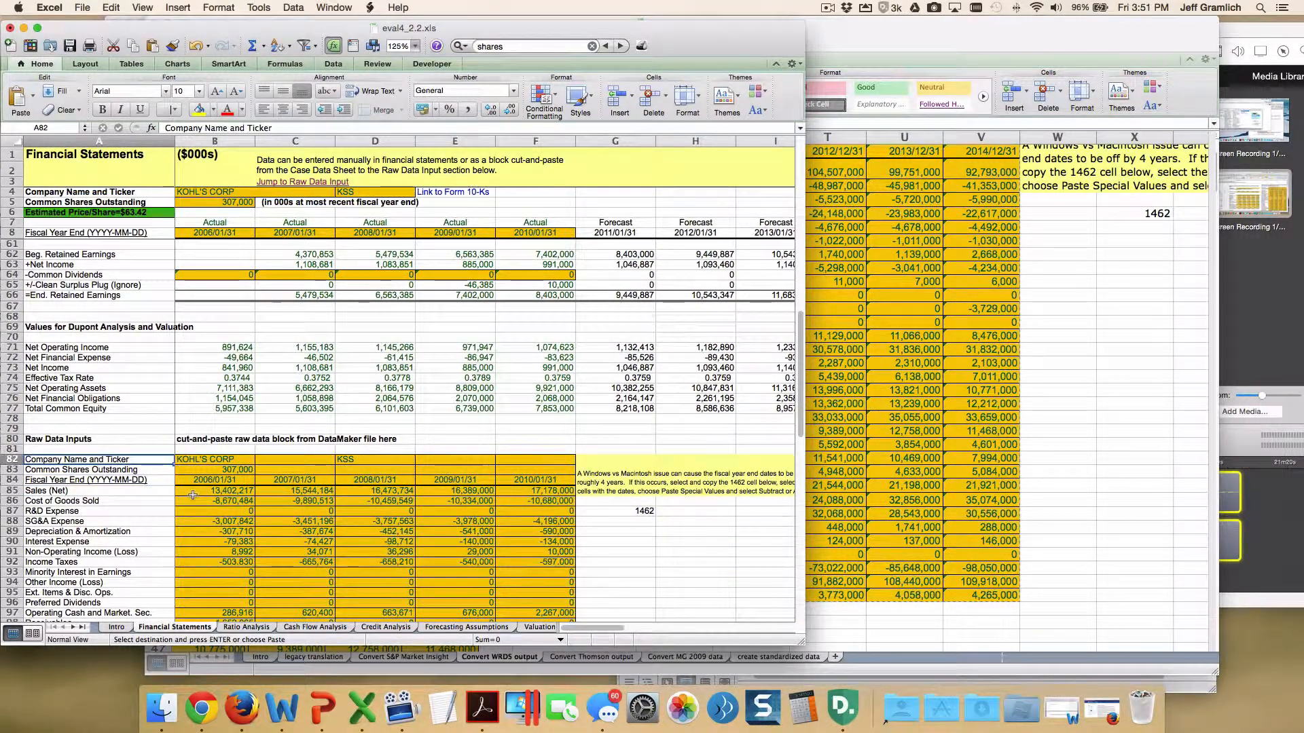
{"action": "key", "text": "Right"}
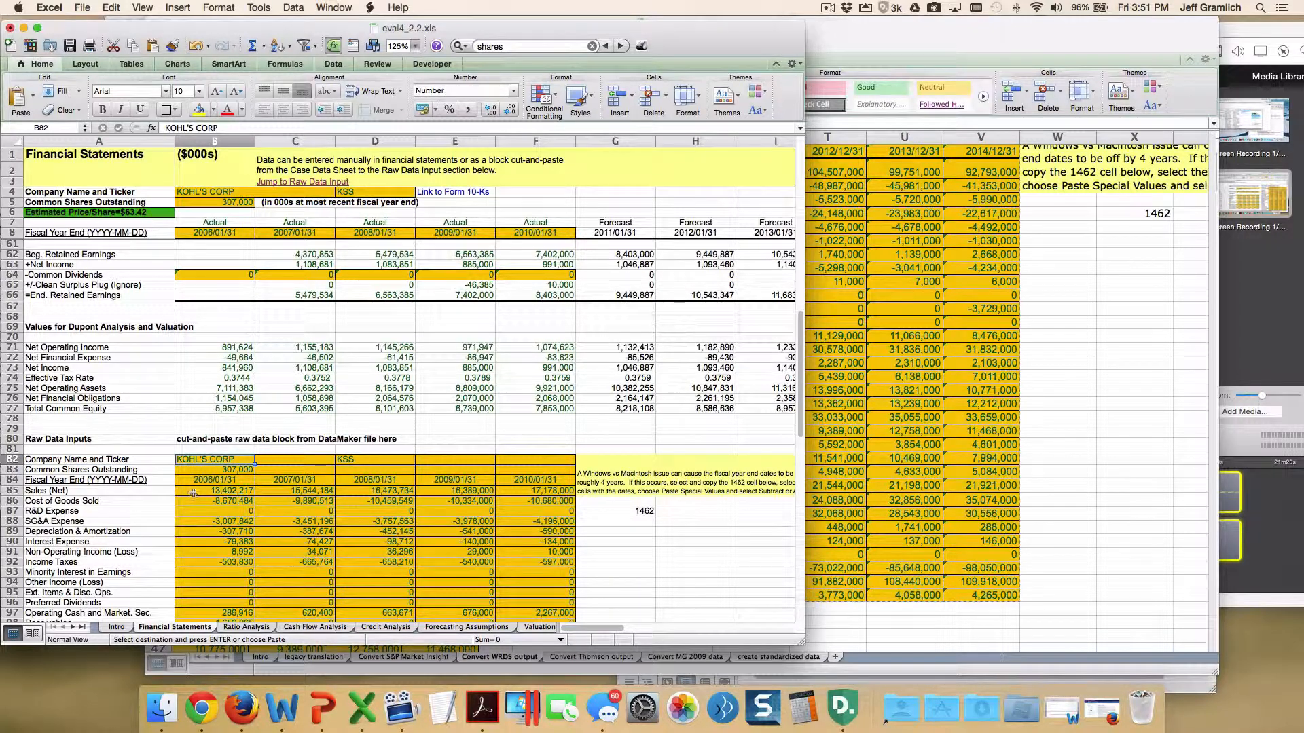
Paste the copied DataMaker block at B82 of the Financial Statements sheet as values only
{"action": "right_click", "coordinate": [202, 459]}
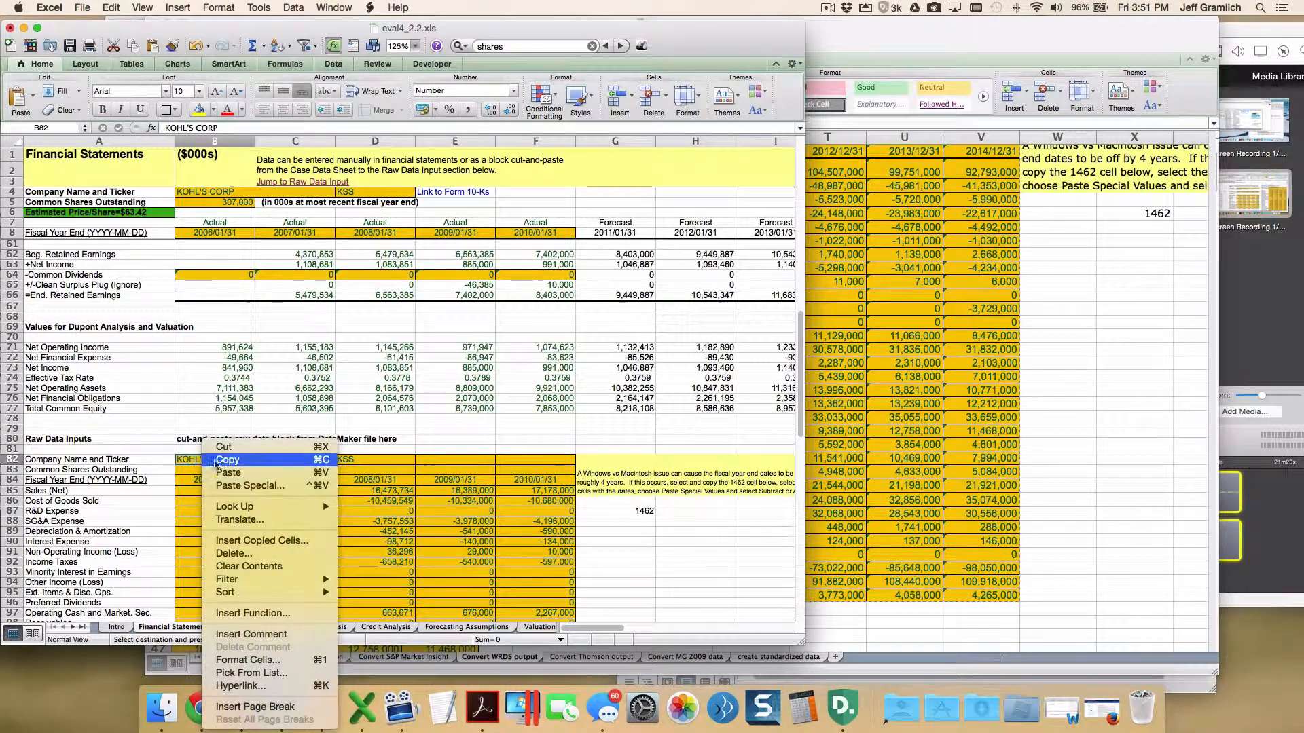
{"action": "left_click", "coordinate": [235, 476]}
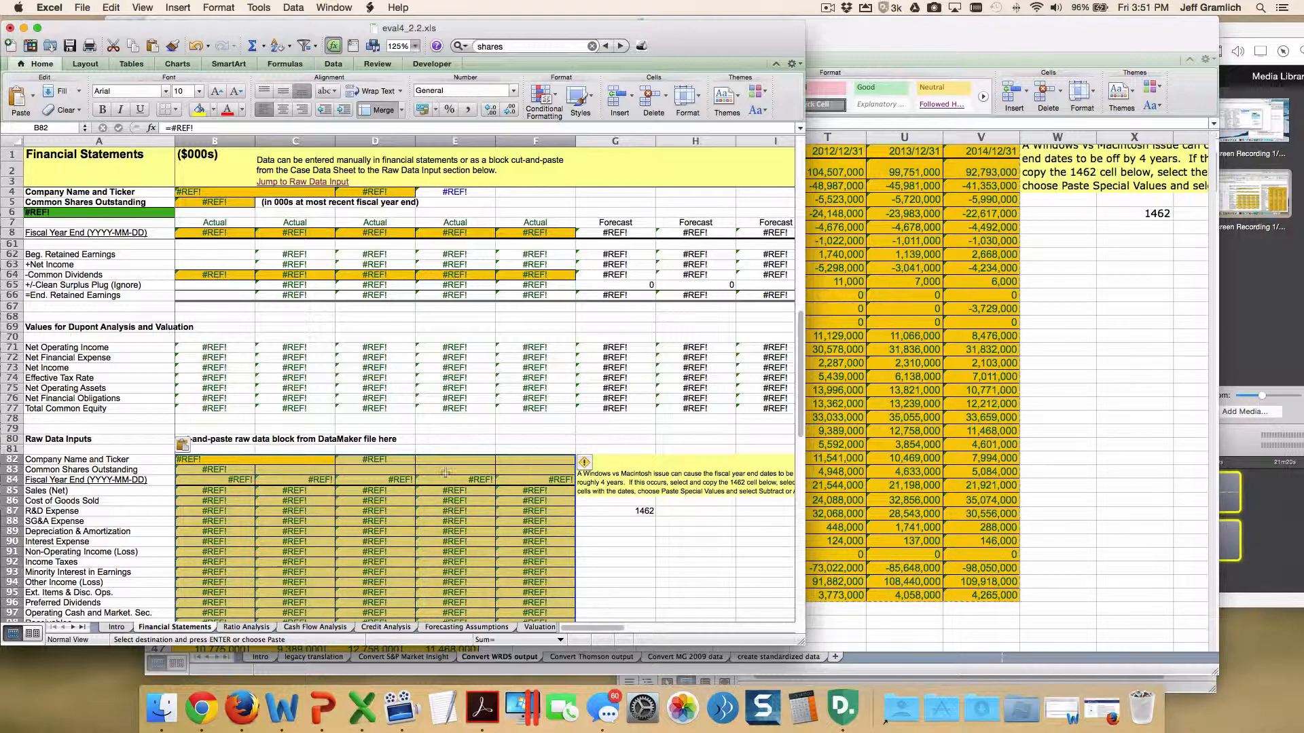
{"action": "left_click", "coordinate": [186, 446]}
{"action": "left_click", "coordinate": [189, 446]}
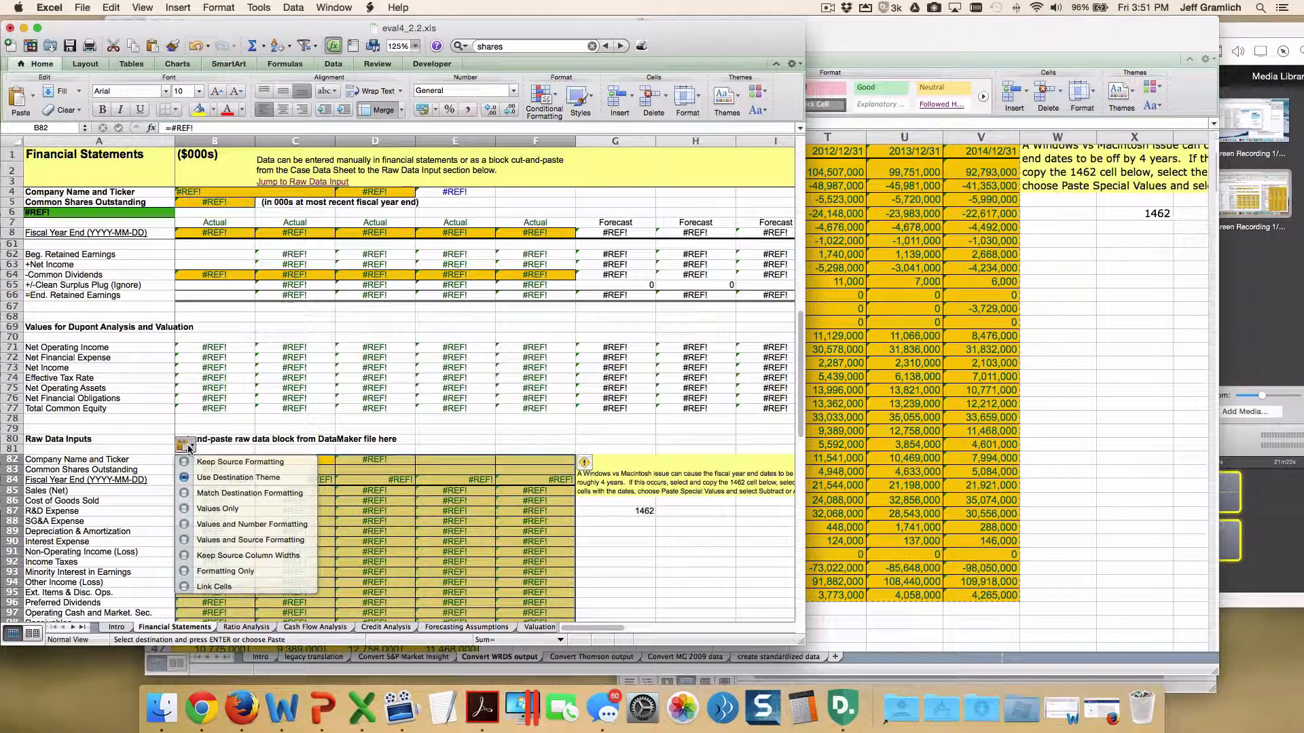
{"action": "left_click", "coordinate": [200, 509]}
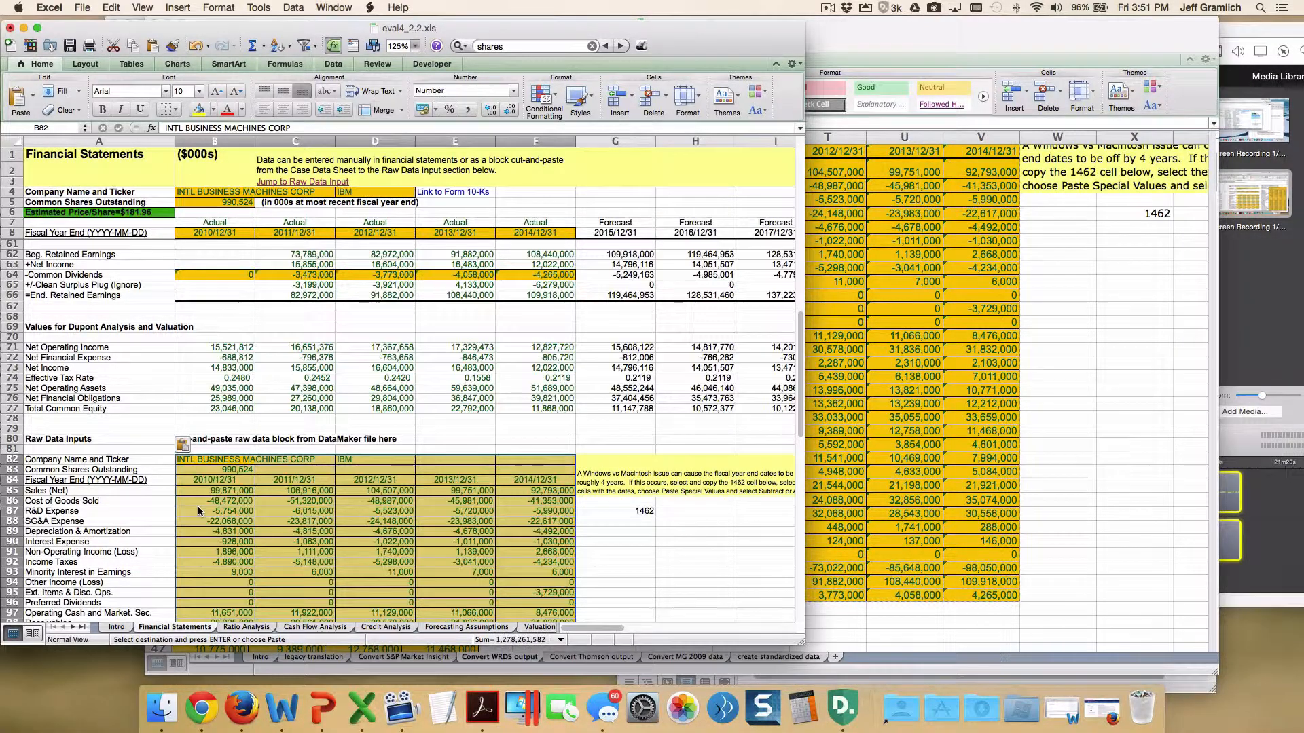
Review the pasted IBM raw data and the balance sheet and income statement built from it
{"action": "left_click", "coordinate": [298, 511]}
{"action": "scroll", "coordinate": [303, 510], "scroll_direction": "down", "scroll_amount": 2}
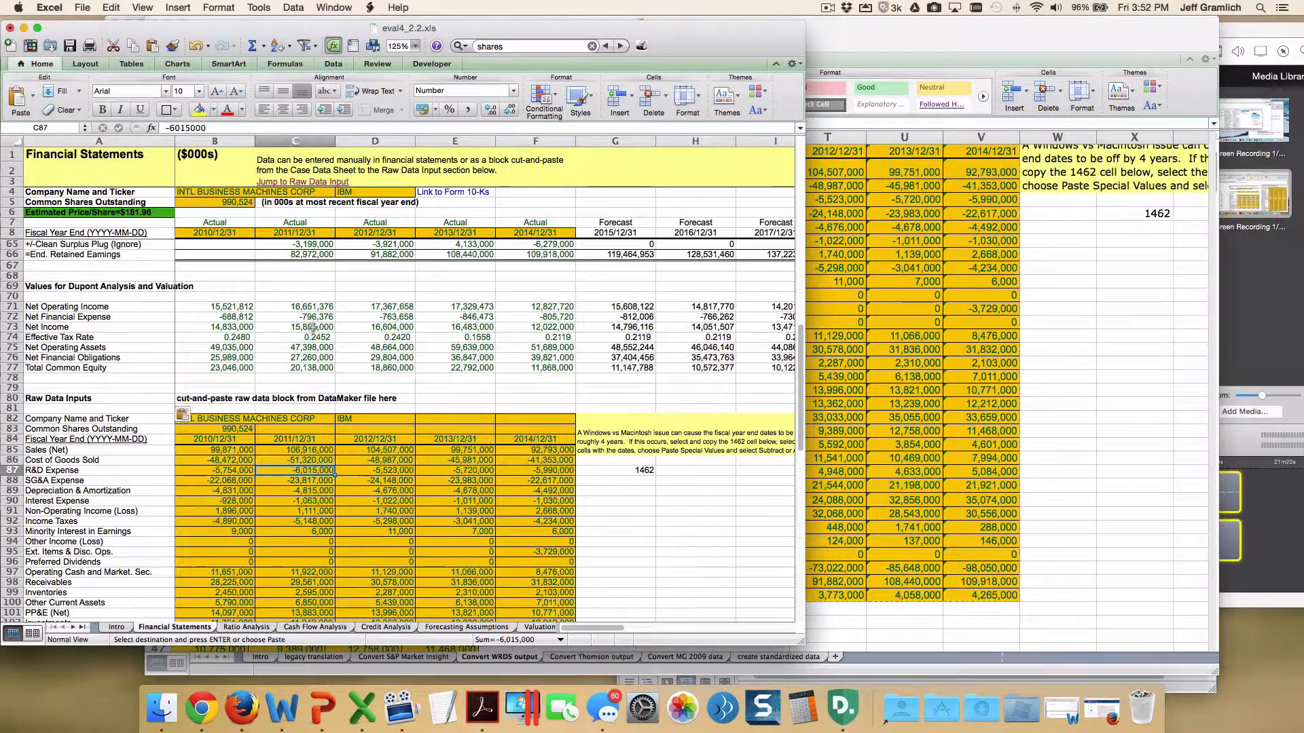
{"action": "scroll", "coordinate": [309, 326], "scroll_direction": "up", "scroll_amount": 5}
{"action": "scroll", "coordinate": [310, 326], "scroll_direction": "up", "scroll_amount": 8}
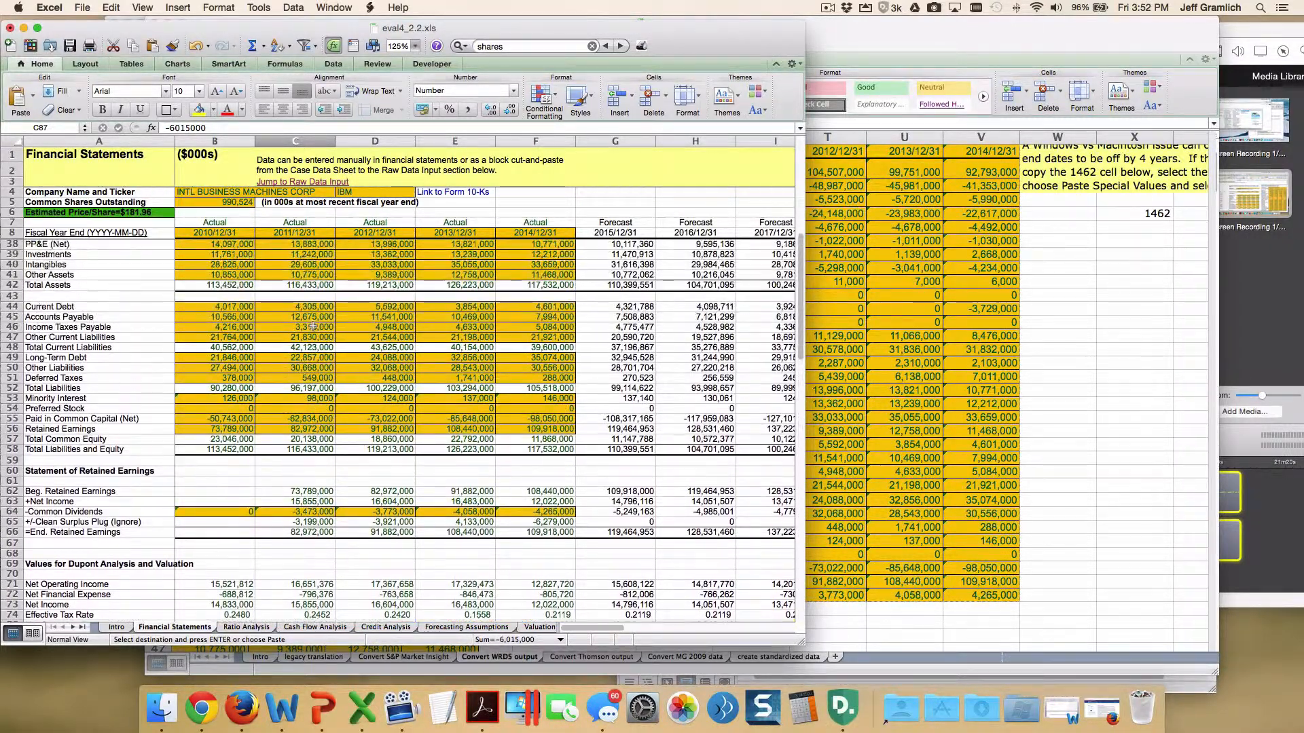
{"action": "scroll", "coordinate": [312, 327], "scroll_direction": "up", "scroll_amount": 7}
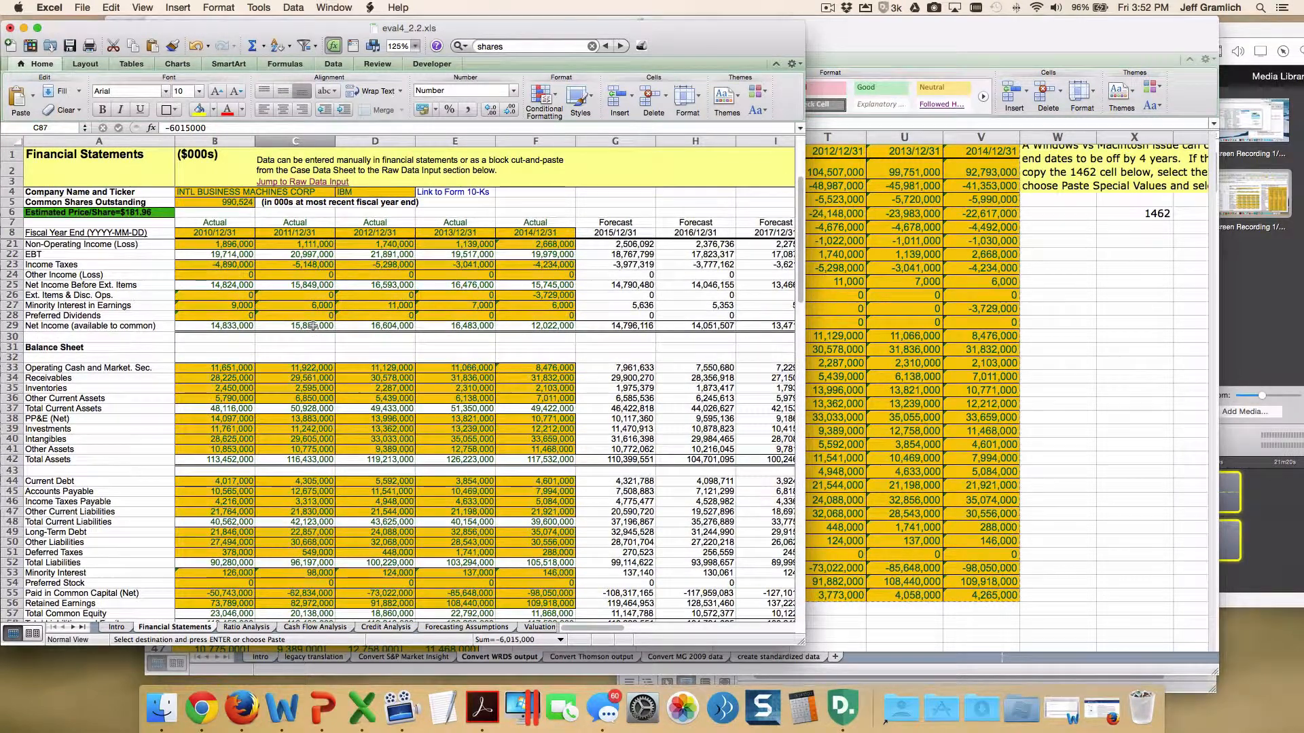
{"action": "scroll", "coordinate": [312, 327], "scroll_direction": "up", "scroll_amount": 6}
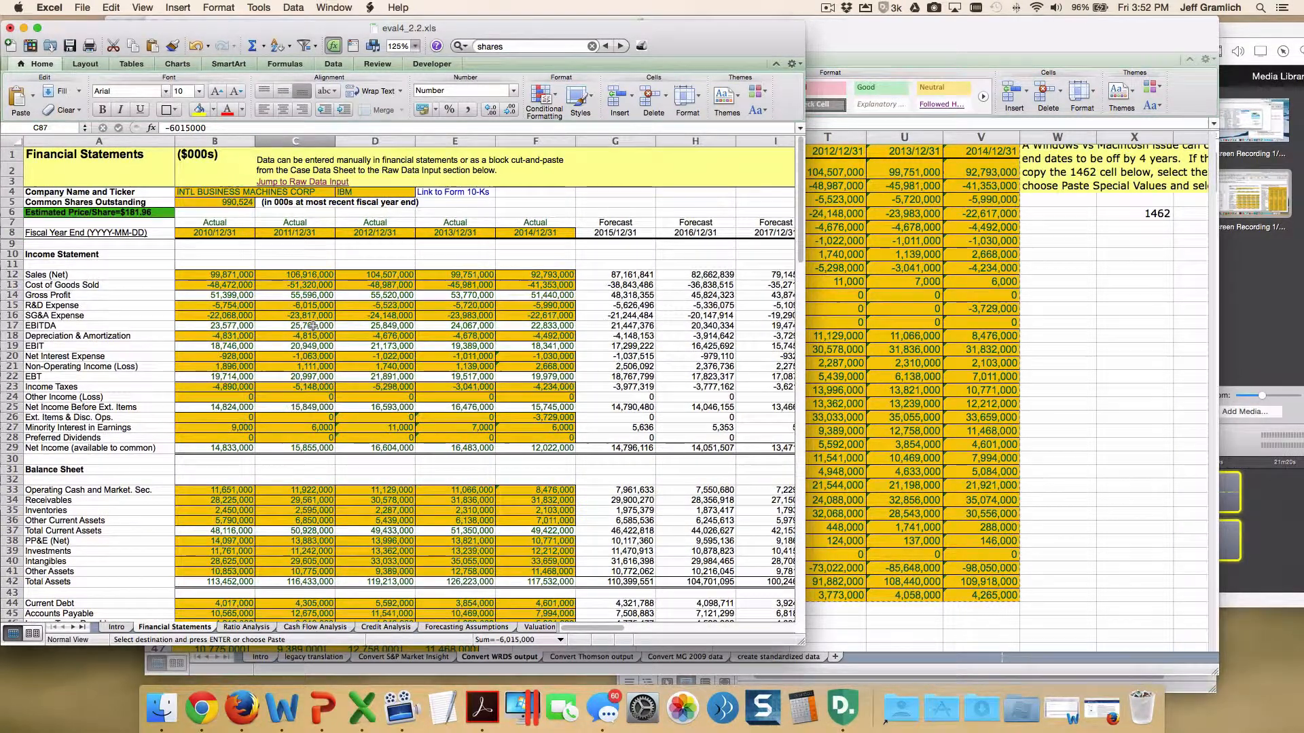